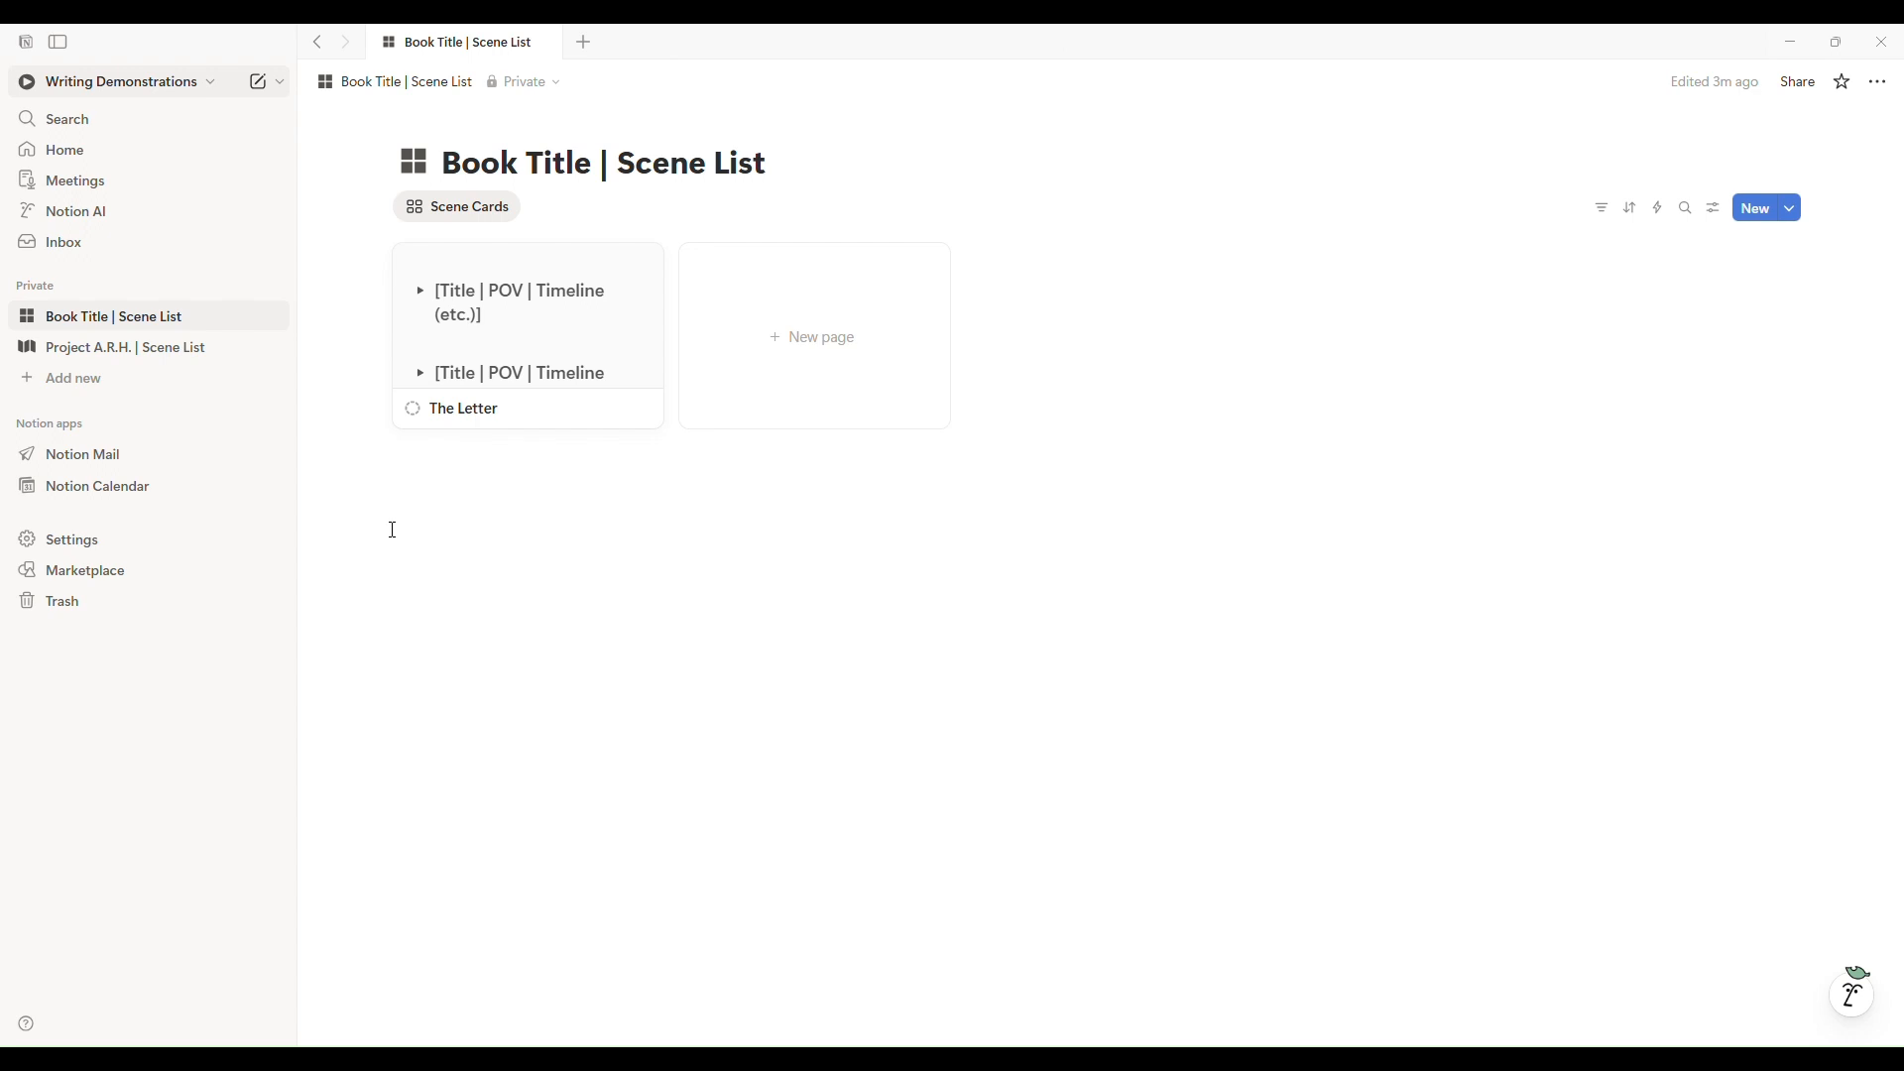
Examine the collapsed outline templates inside The Letter scene card, expanding the first three sections in turn.
{"action": "left_click", "coordinate": [527, 319]}
{"action": "scroll", "coordinate": [655, 595], "scroll_direction": "down", "scroll_amount": 4}
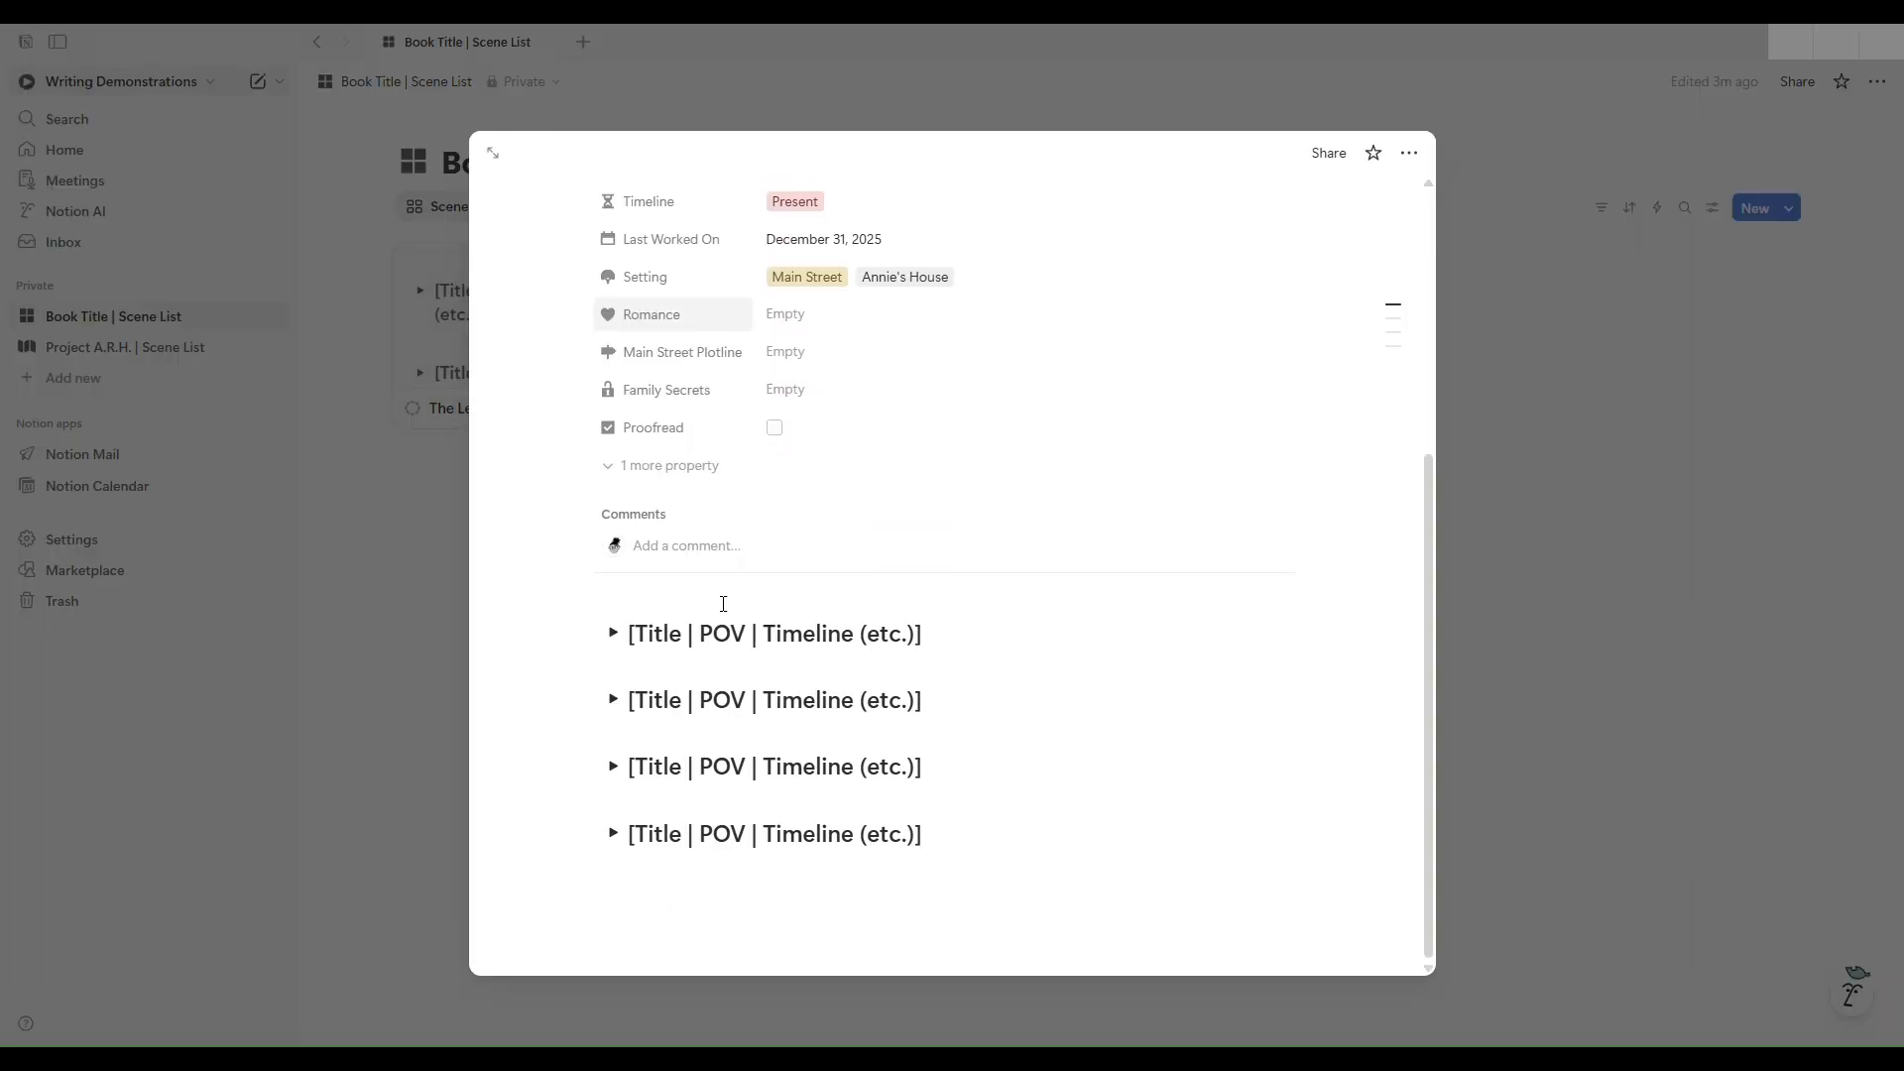
{"action": "left_click", "coordinate": [614, 633]}
{"action": "scroll", "coordinate": [635, 694], "scroll_direction": "down", "scroll_amount": 2}
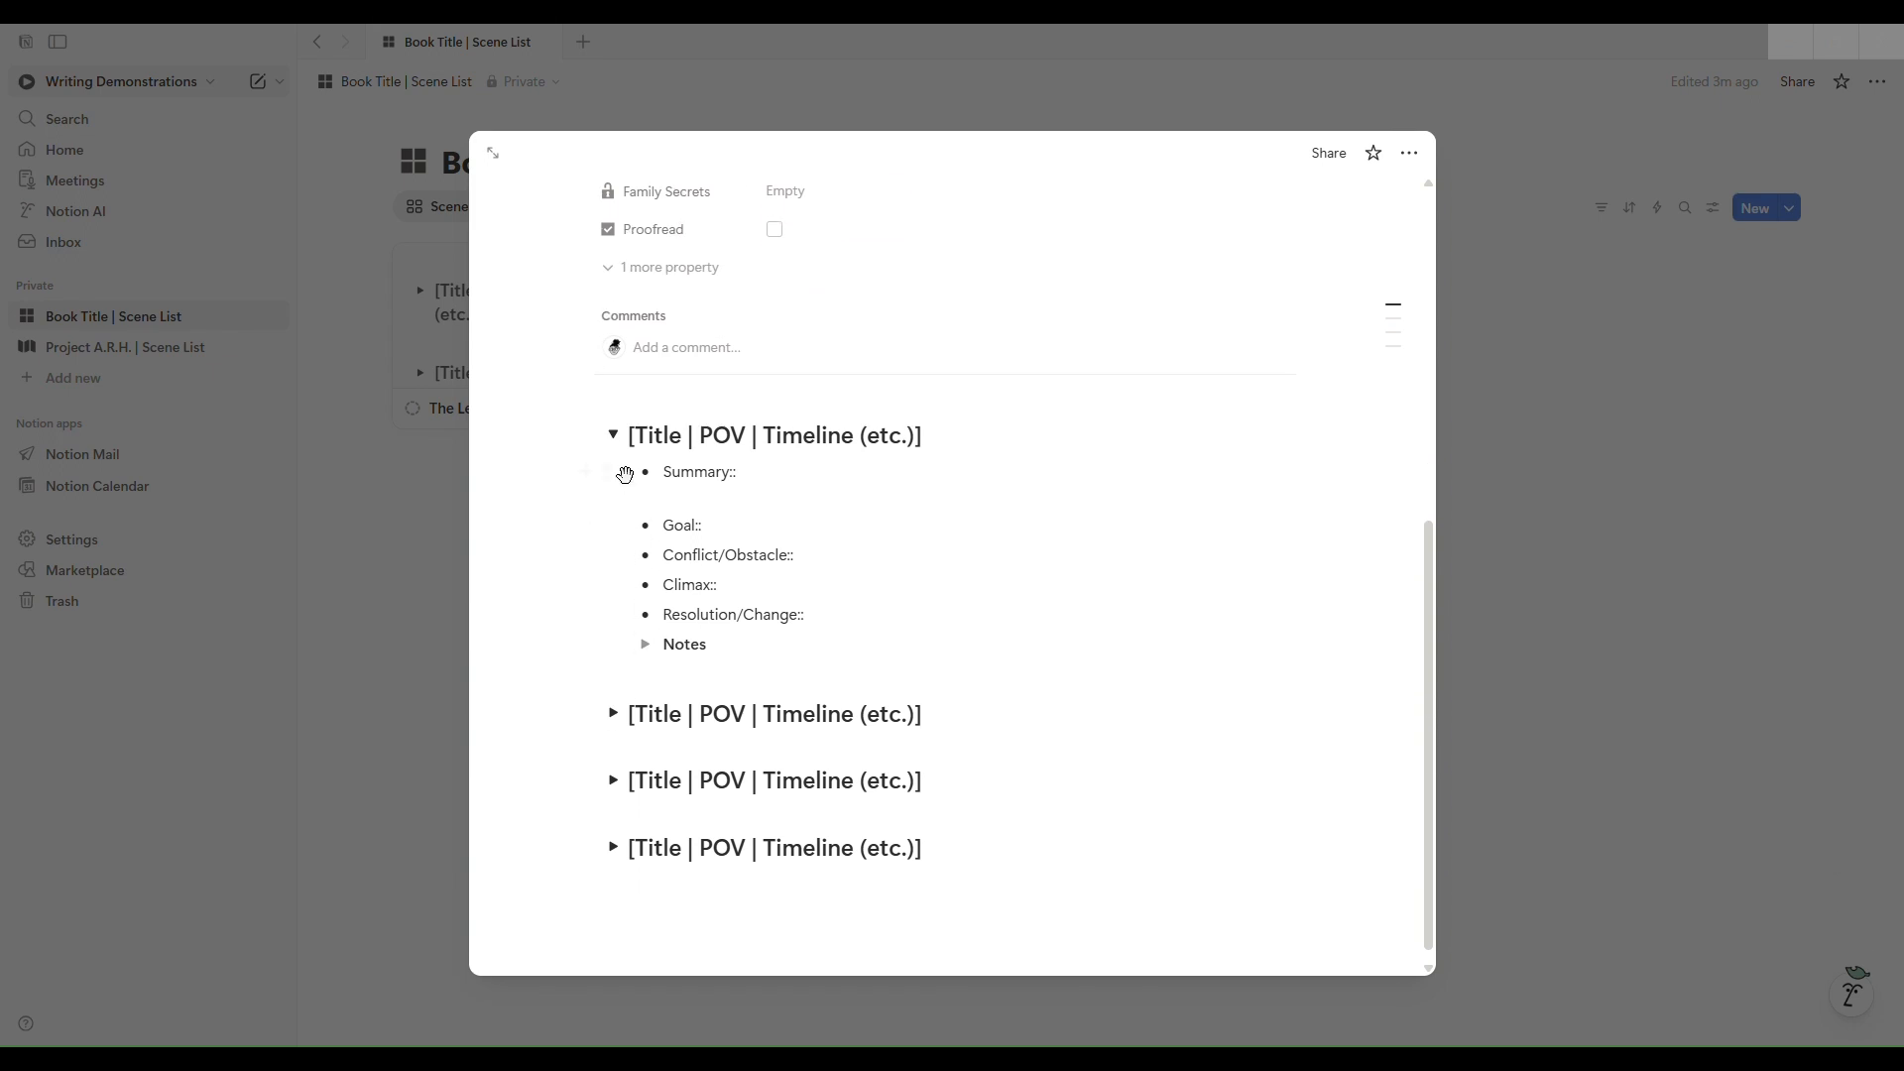
{"action": "left_click", "coordinate": [615, 440]}
{"action": "left_click", "coordinate": [615, 698]}
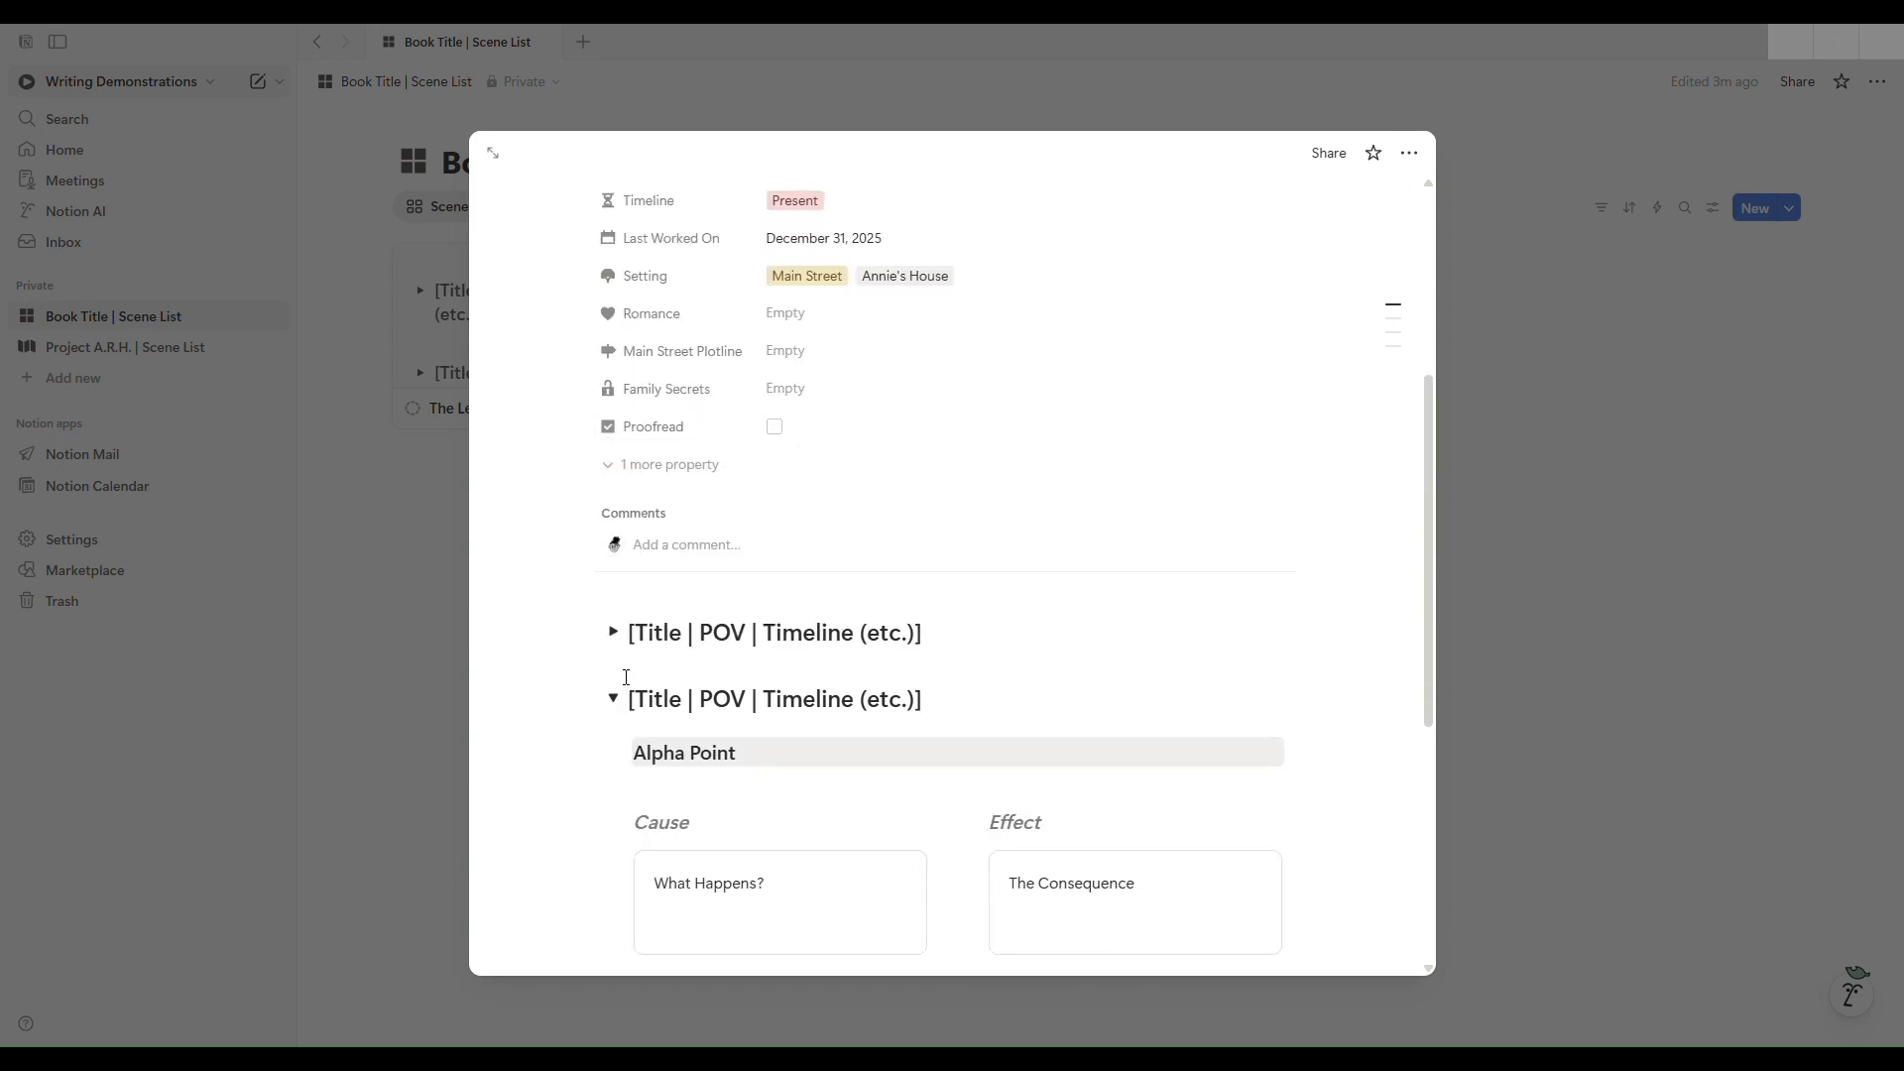
{"action": "scroll", "coordinate": [620, 684], "scroll_direction": "down", "scroll_amount": 5}
{"action": "scroll", "coordinate": [621, 681], "scroll_direction": "up", "scroll_amount": 1}
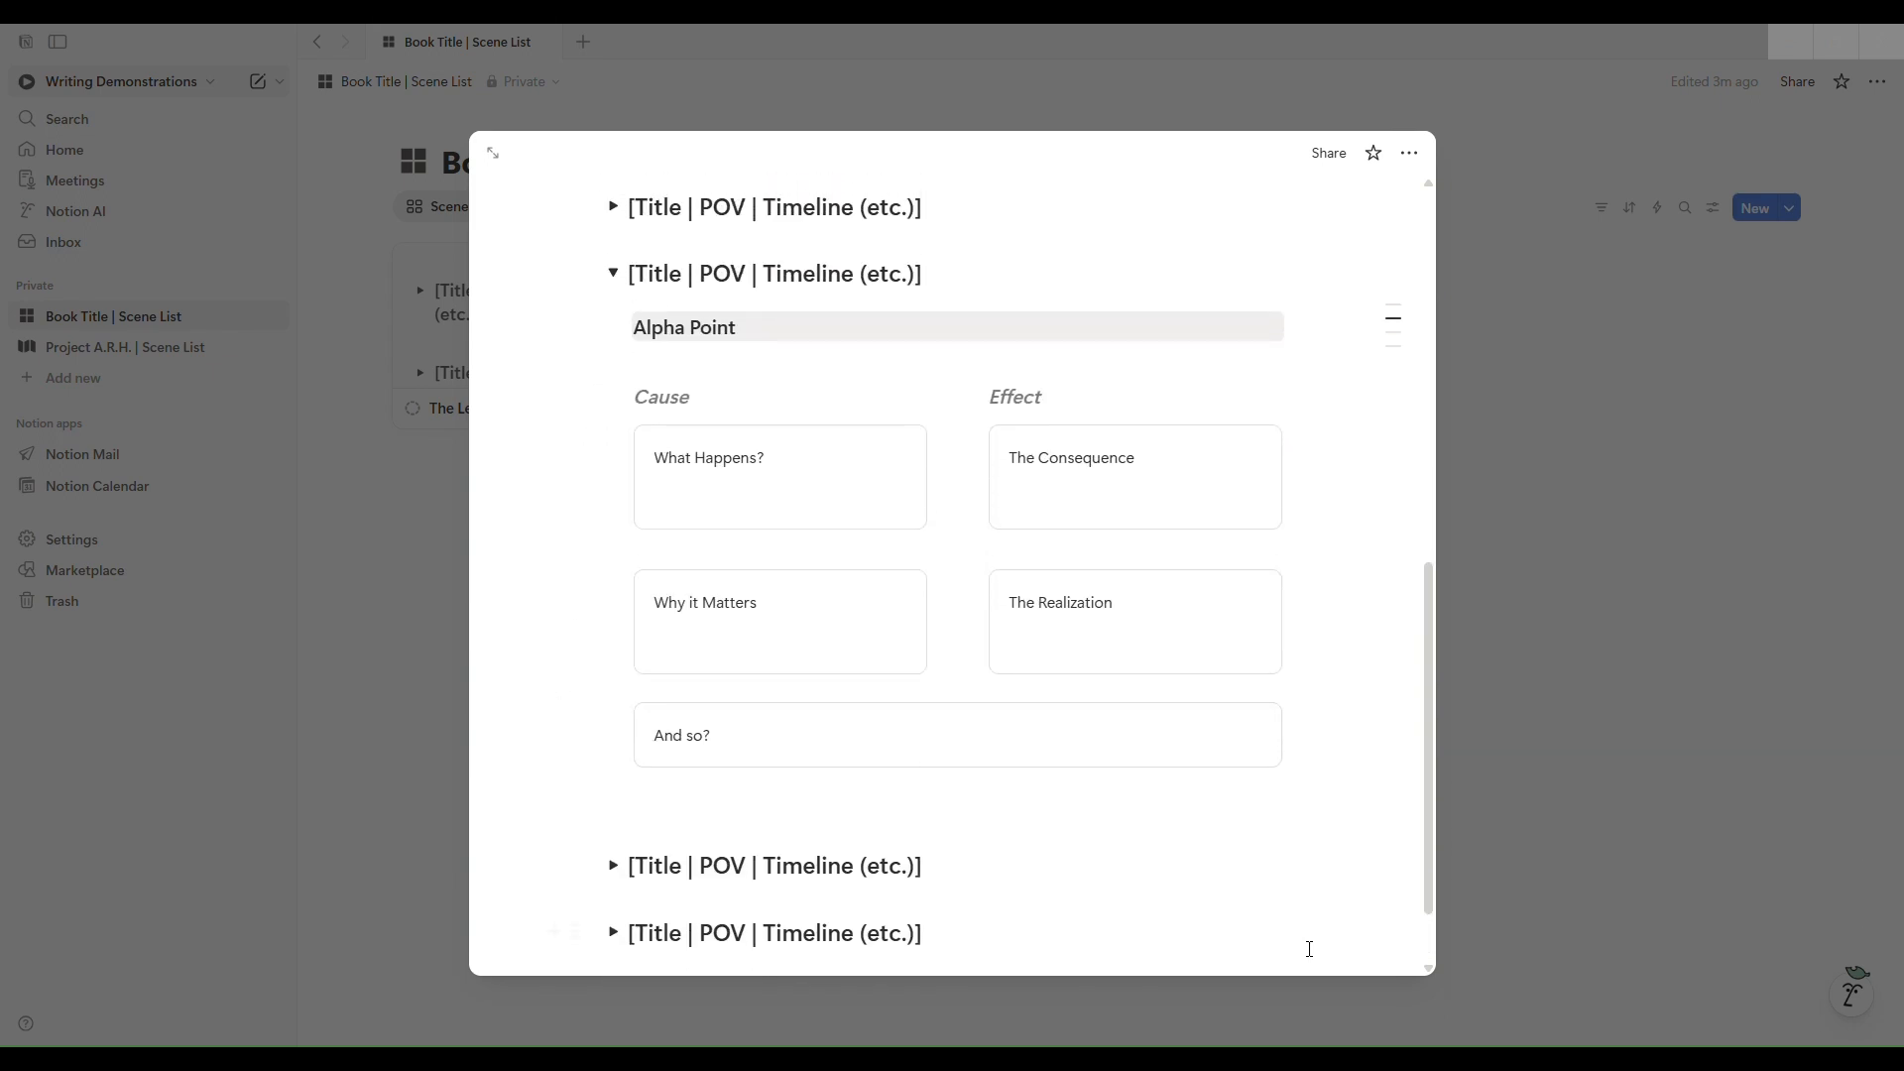
{"action": "left_click", "coordinate": [613, 276]}
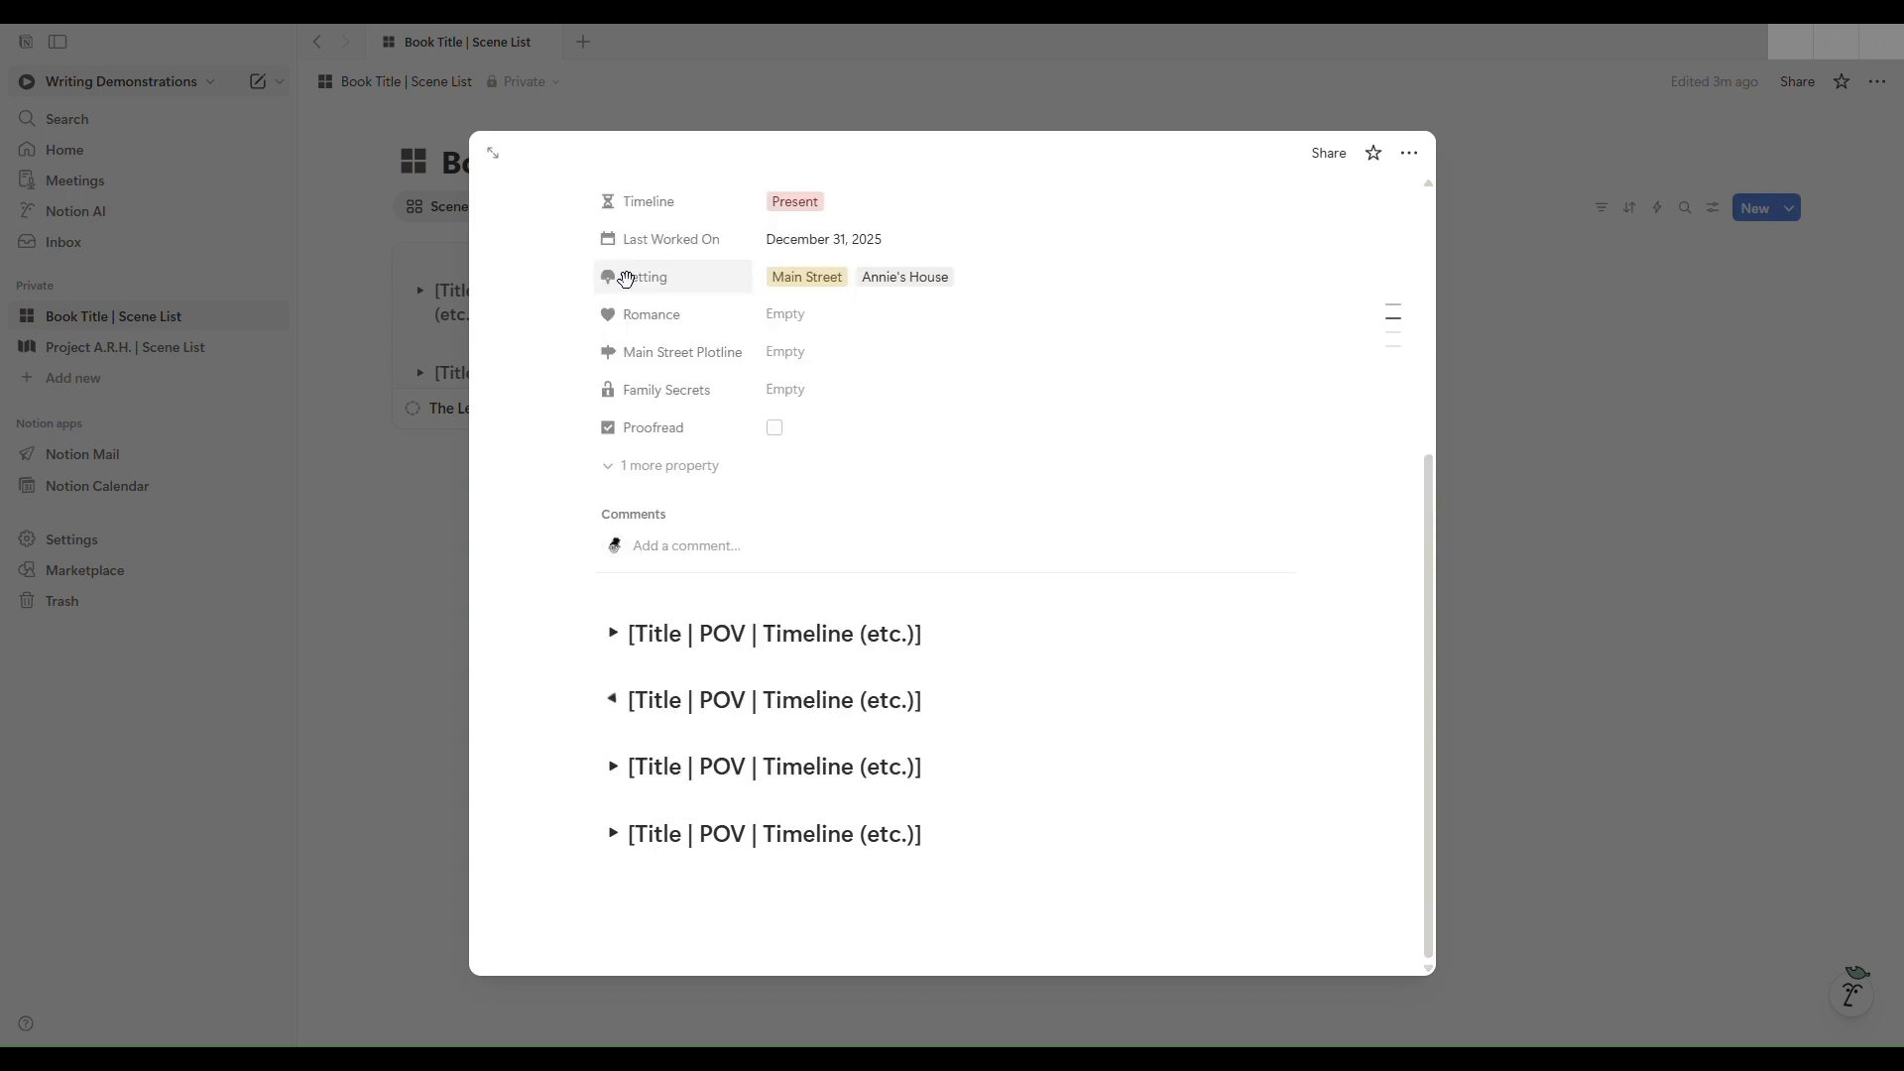
{"action": "left_click", "coordinate": [614, 767]}
{"action": "scroll", "coordinate": [619, 694], "scroll_direction": "down", "scroll_amount": 2}
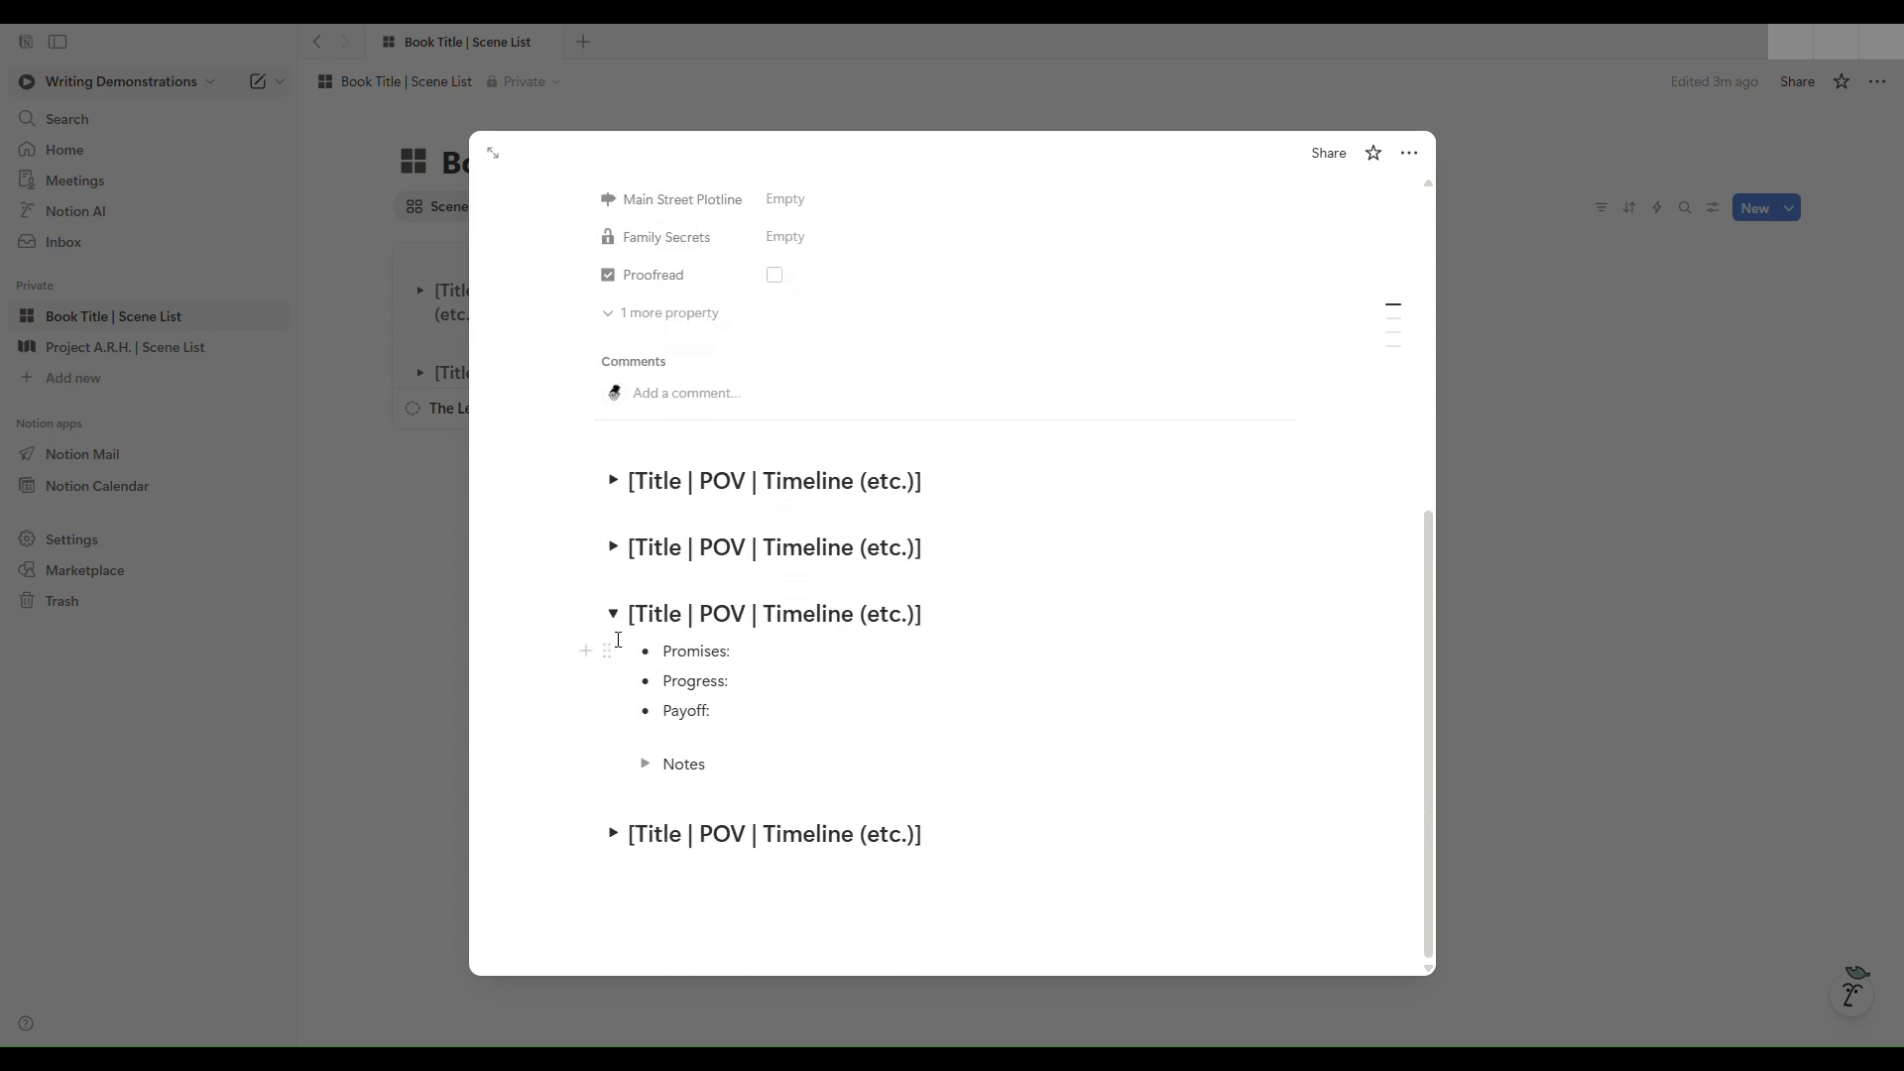
{"action": "key", "text": "Escape"}
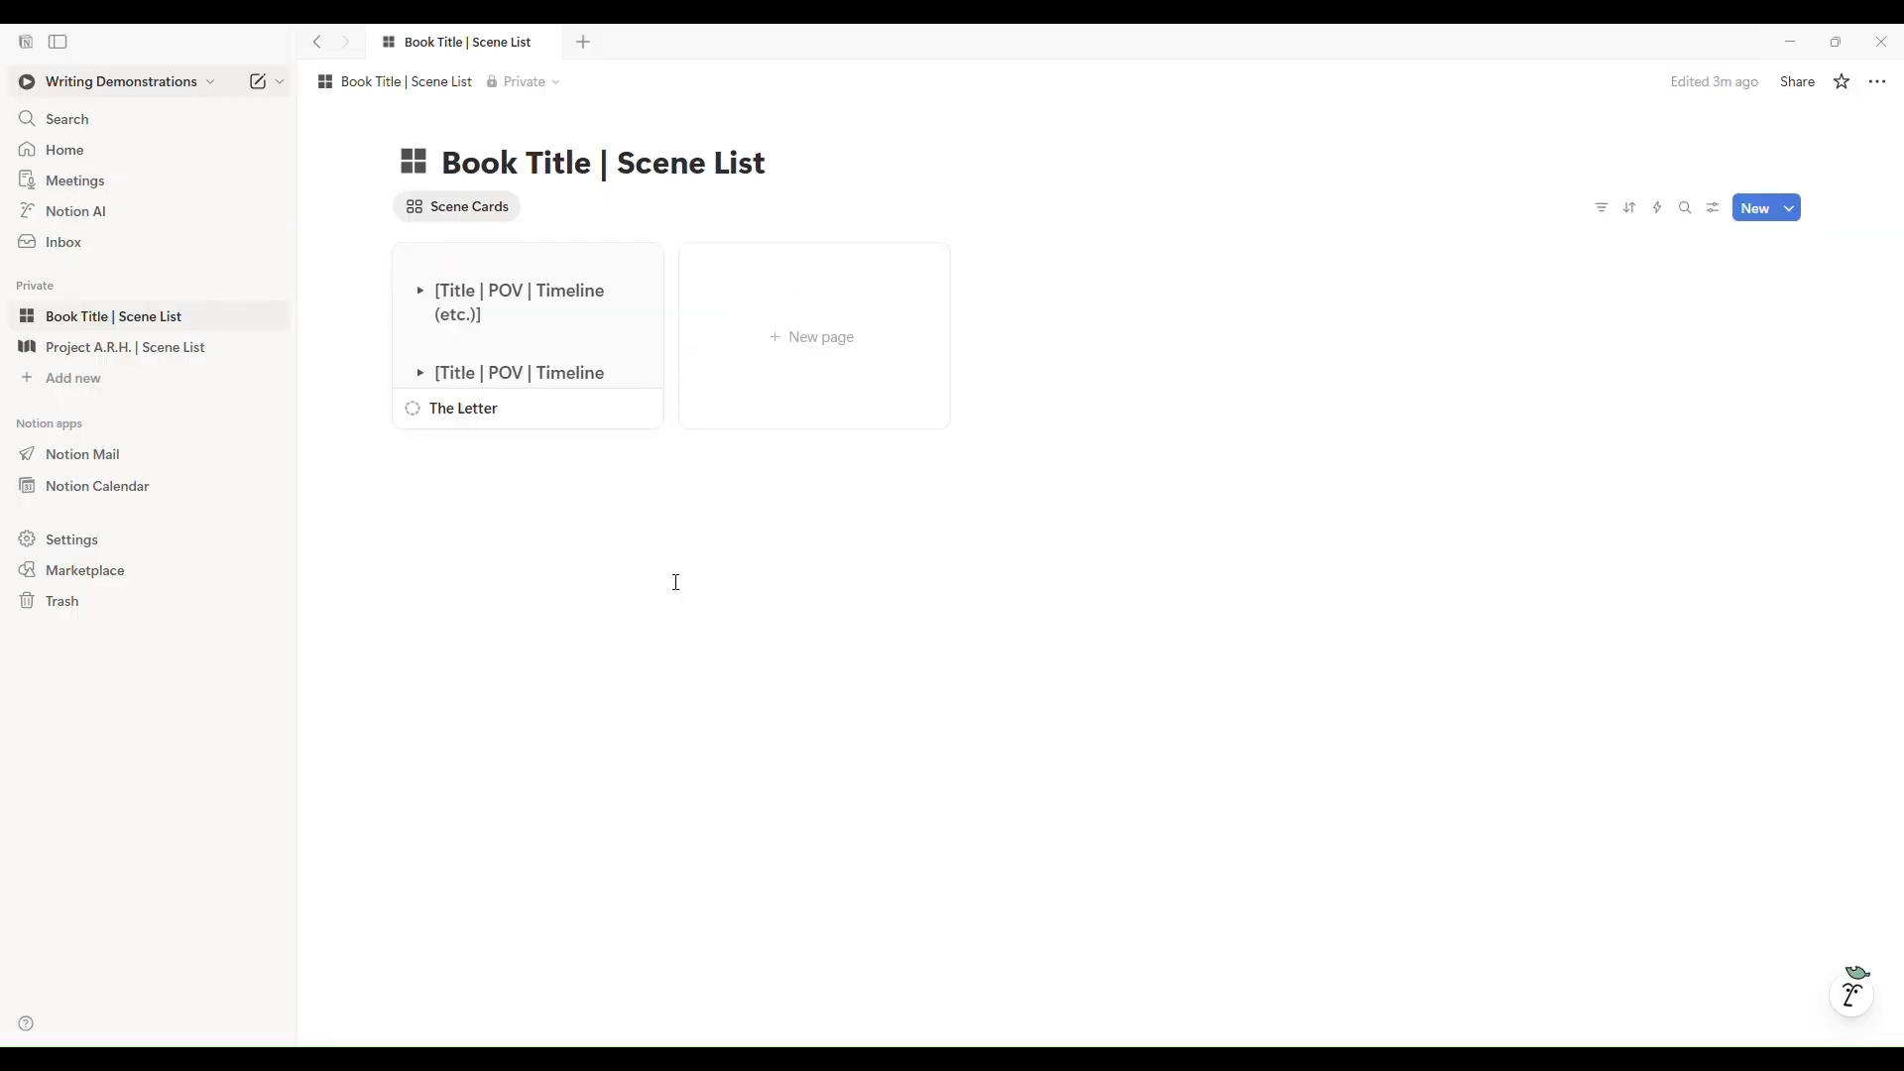
Review the Project A.R.H. scene list in its Story Grid, Kanban Board and Scene Cards views, comparing it with the Book Title scene list.
{"action": "left_click", "coordinate": [154, 352]}
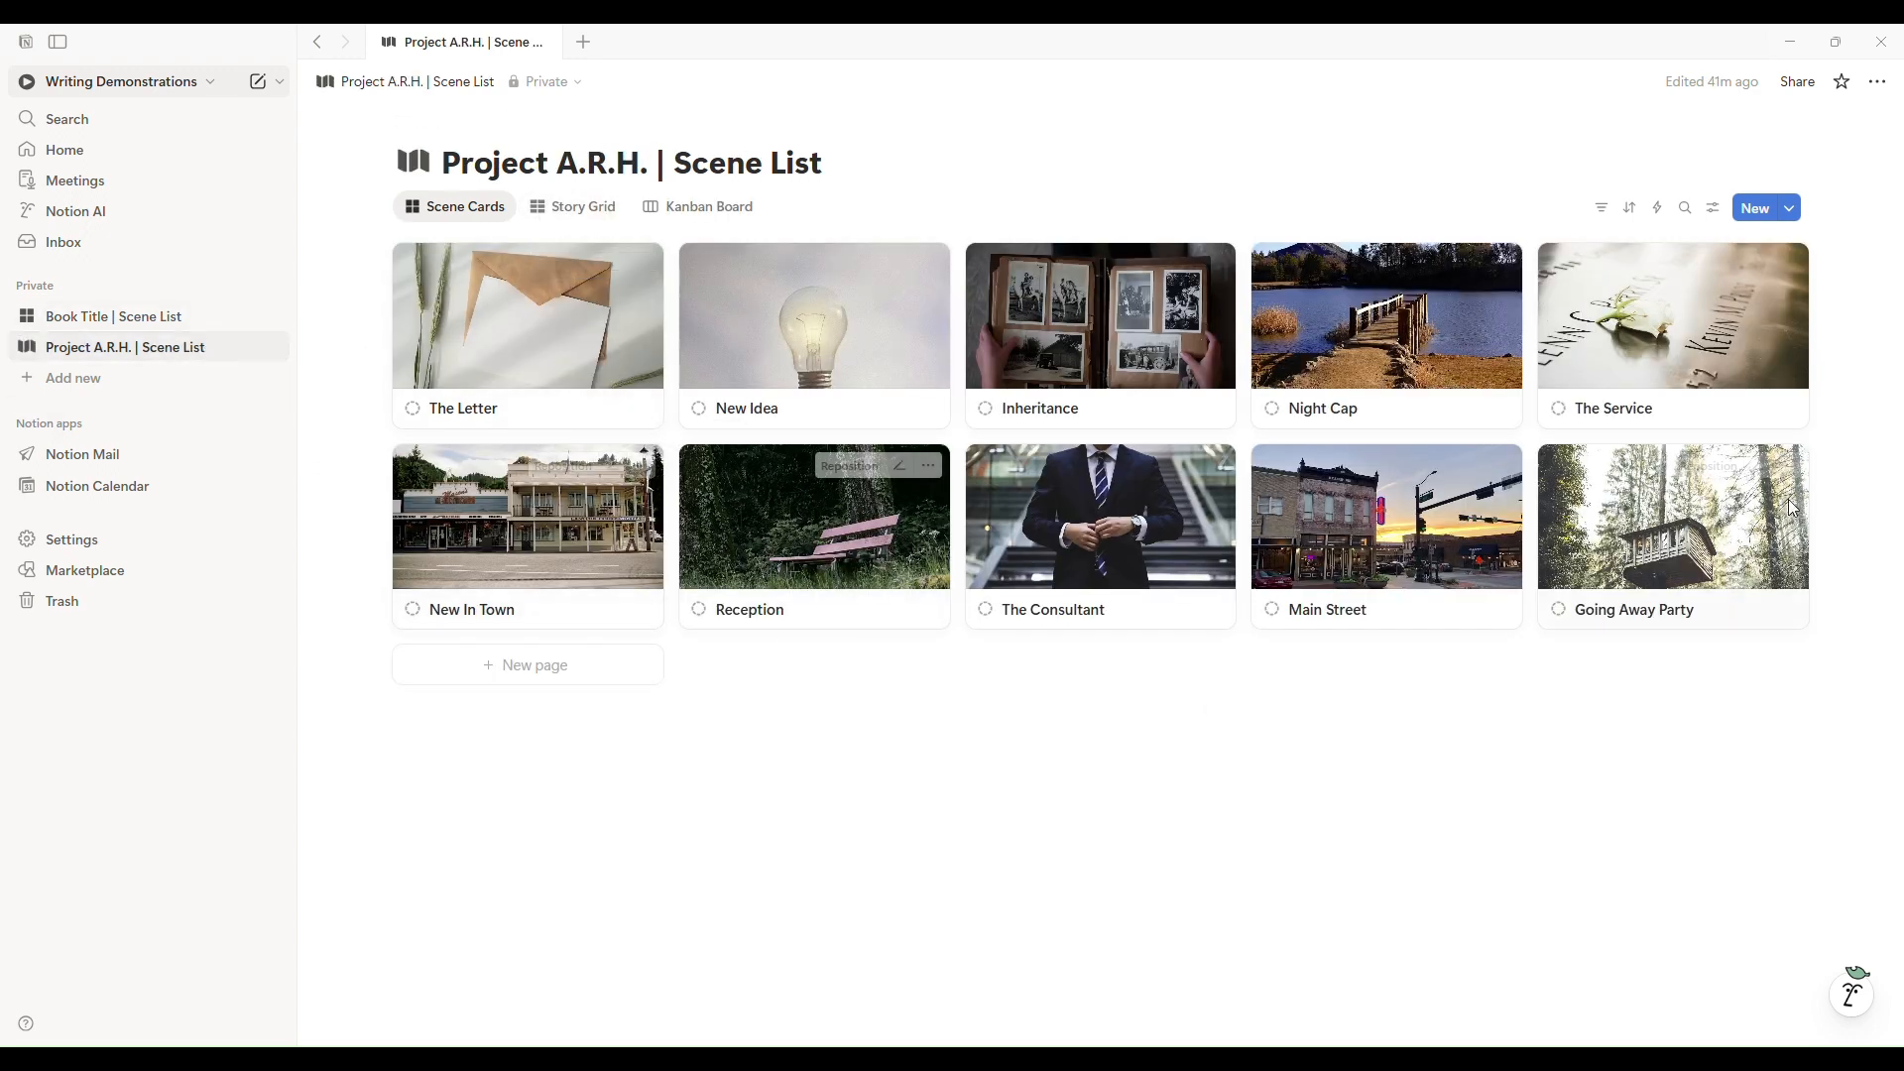
{"action": "left_click", "coordinate": [584, 220]}
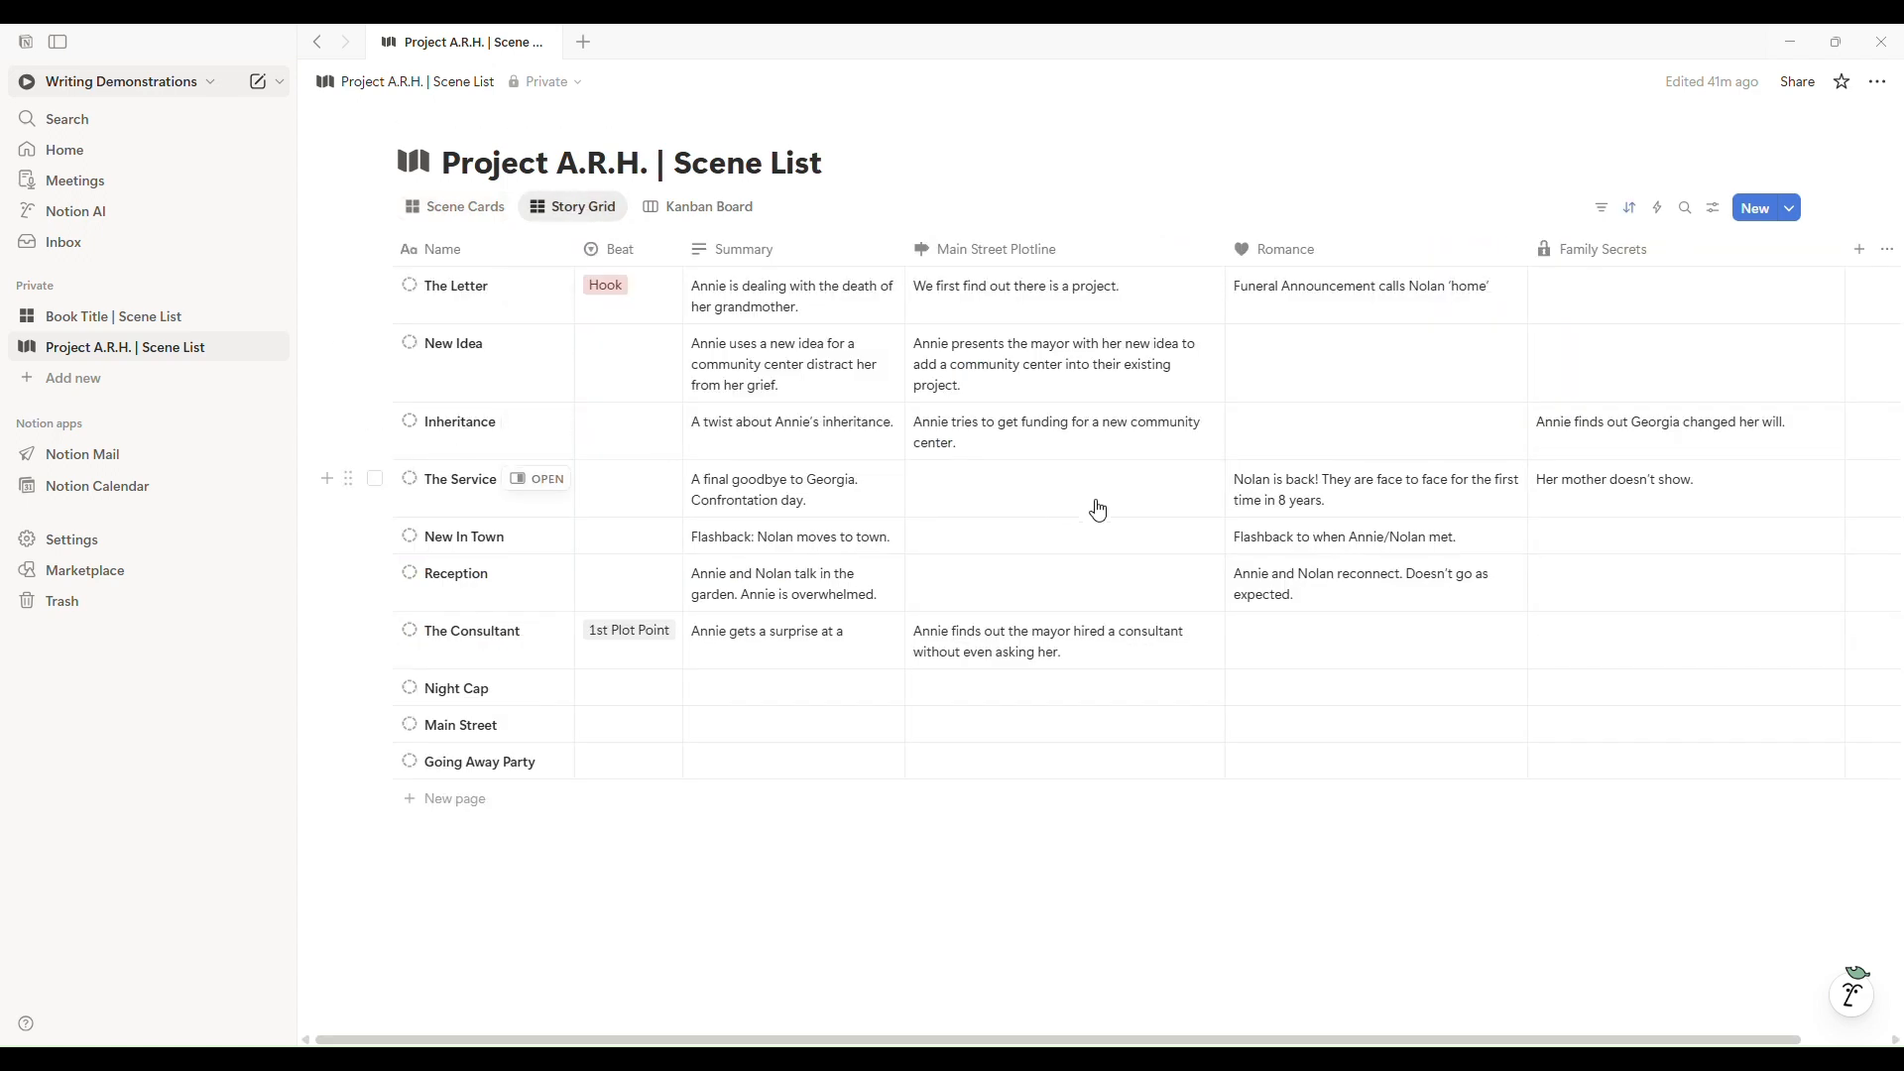
{"action": "left_click", "coordinate": [720, 208]}
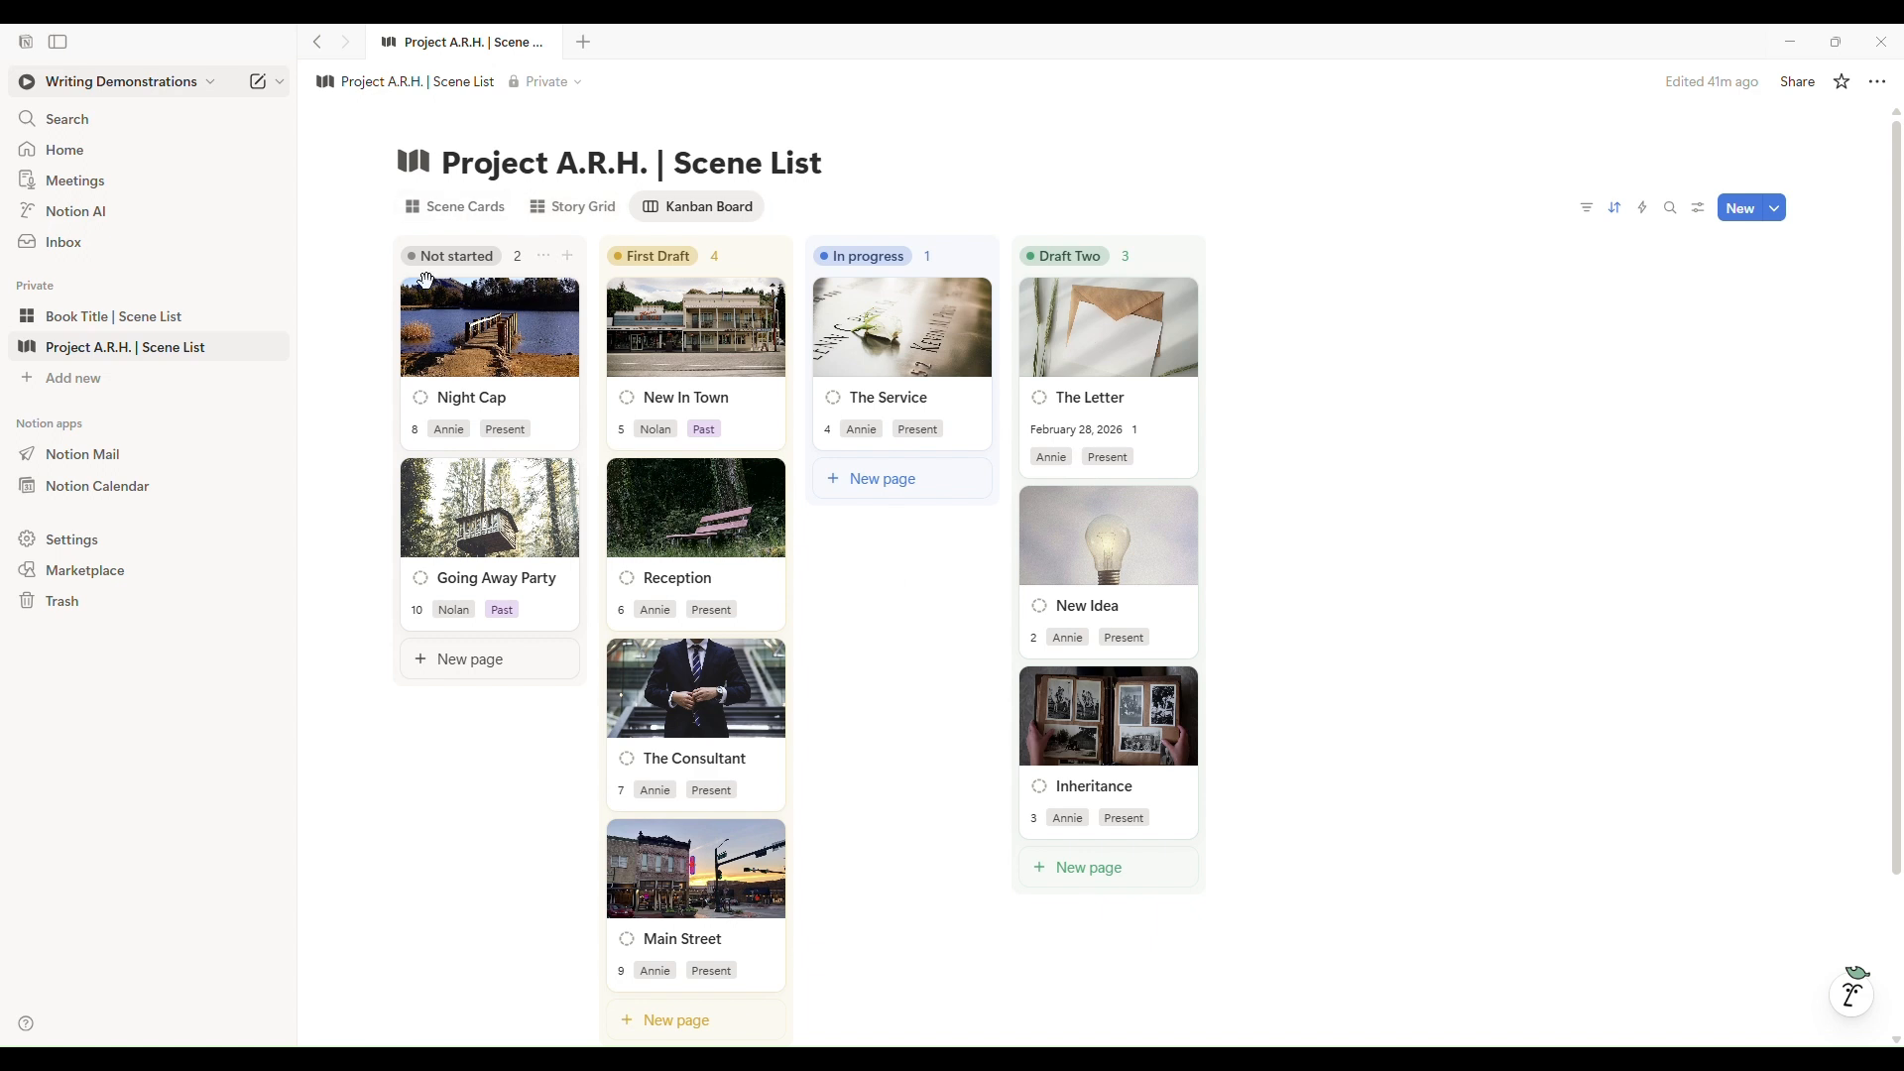
{"action": "left_click", "coordinate": [460, 209]}
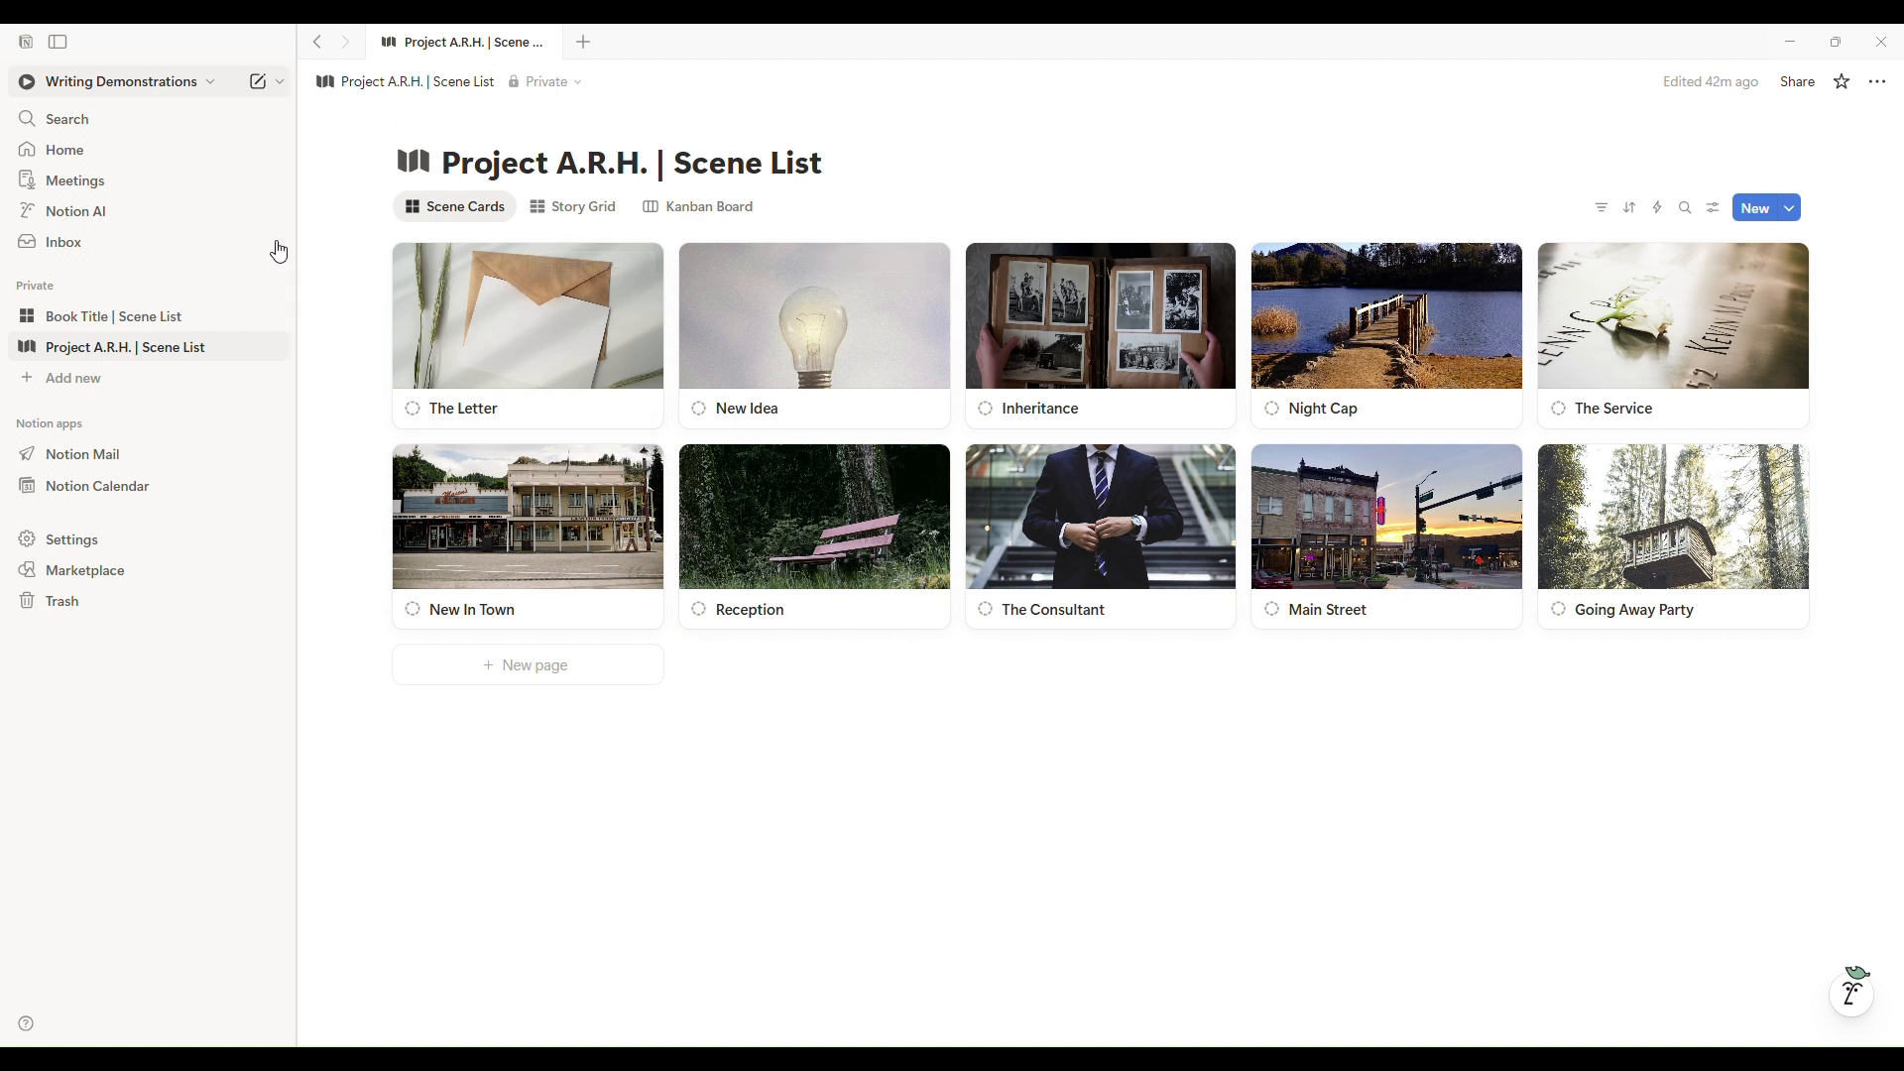
{"action": "left_click", "coordinate": [93, 325]}
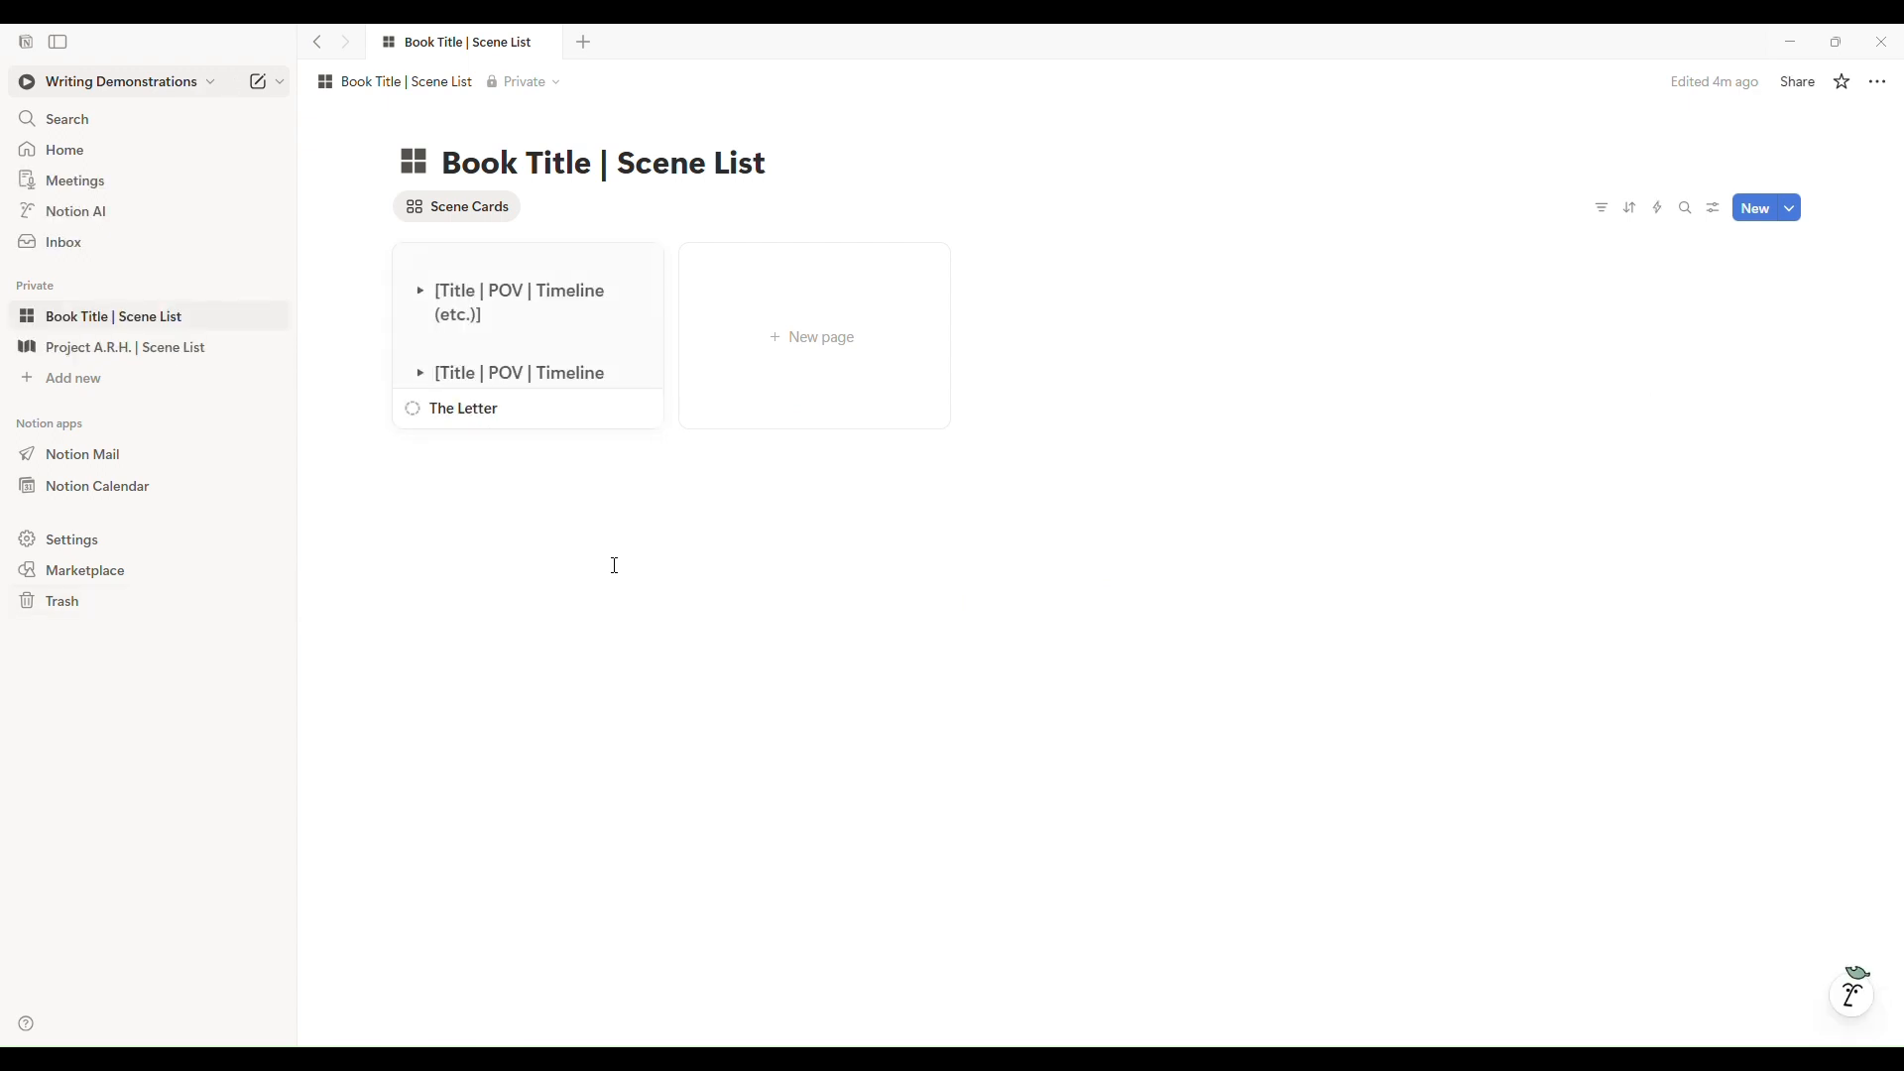
{"action": "left_click", "coordinate": [154, 352]}
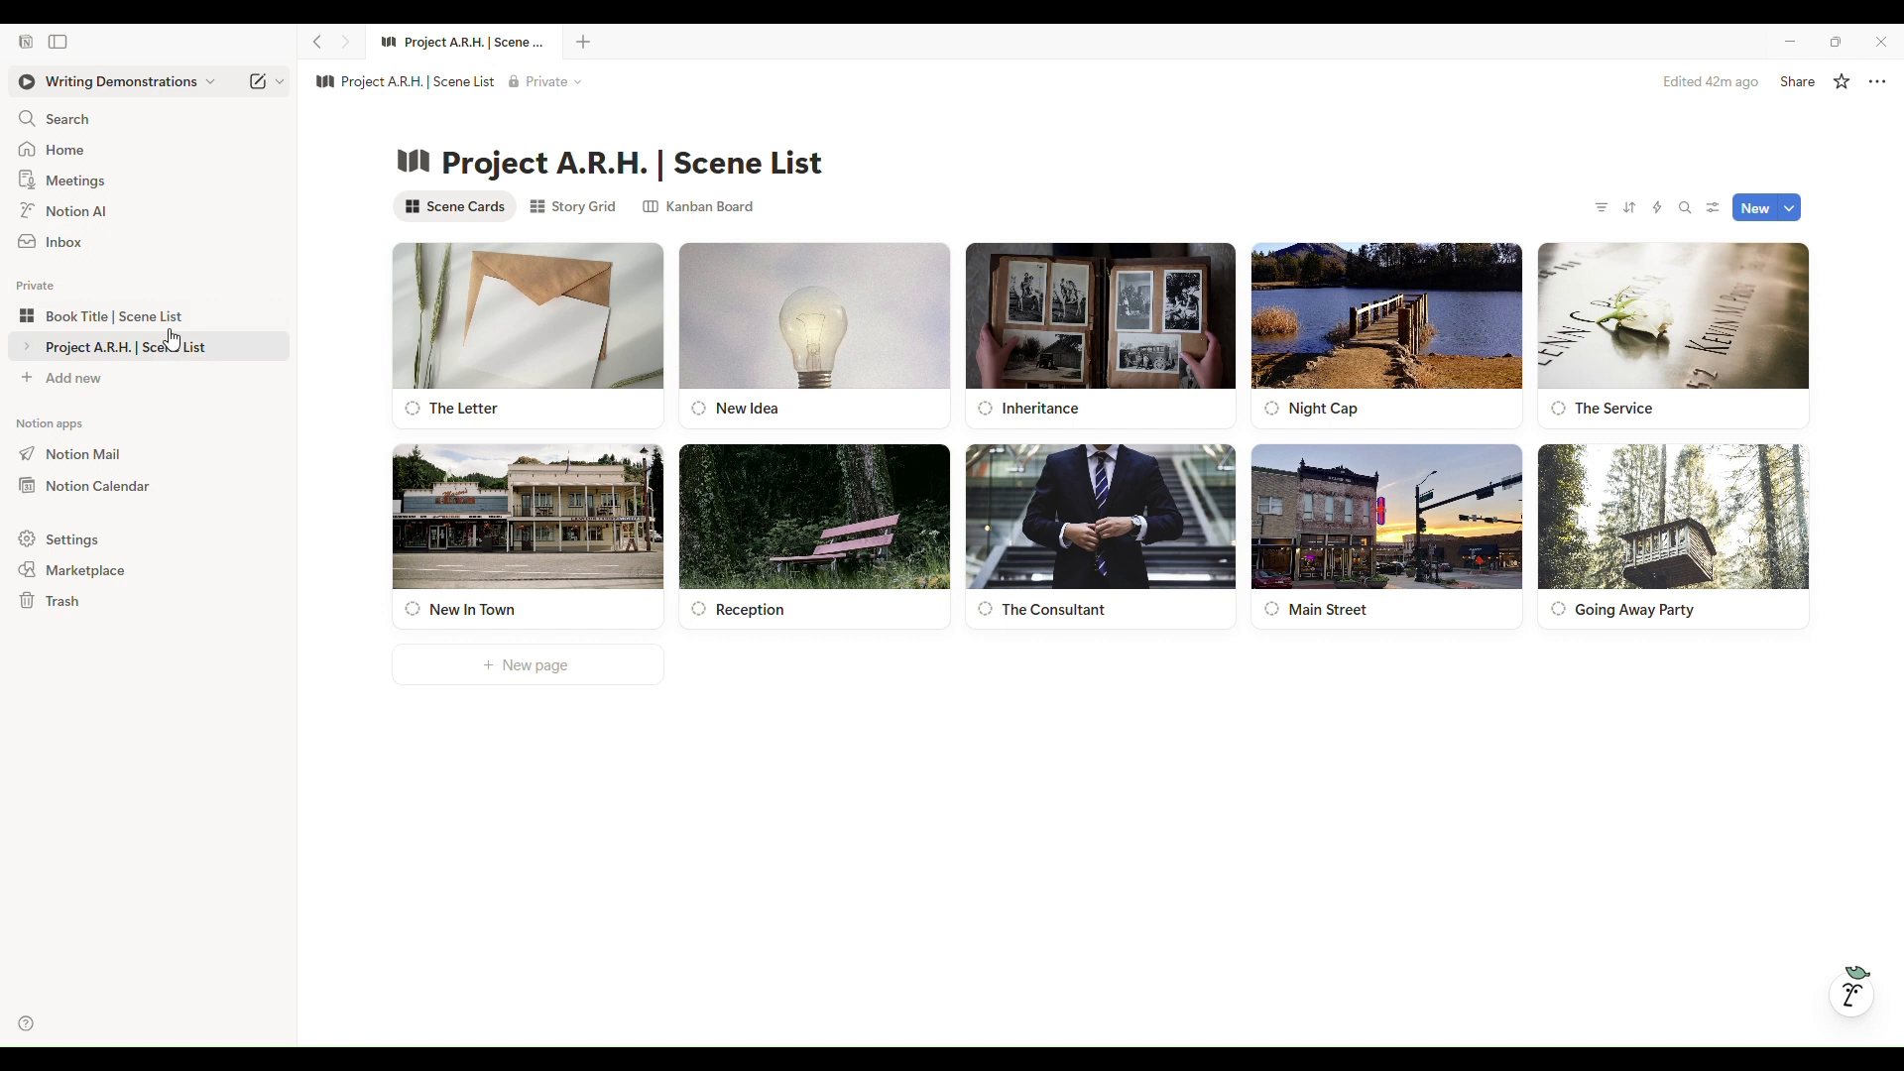
Set the card preview of the Book Title scene list's Scene Cards view to None.
{"action": "left_click", "coordinate": [171, 324]}
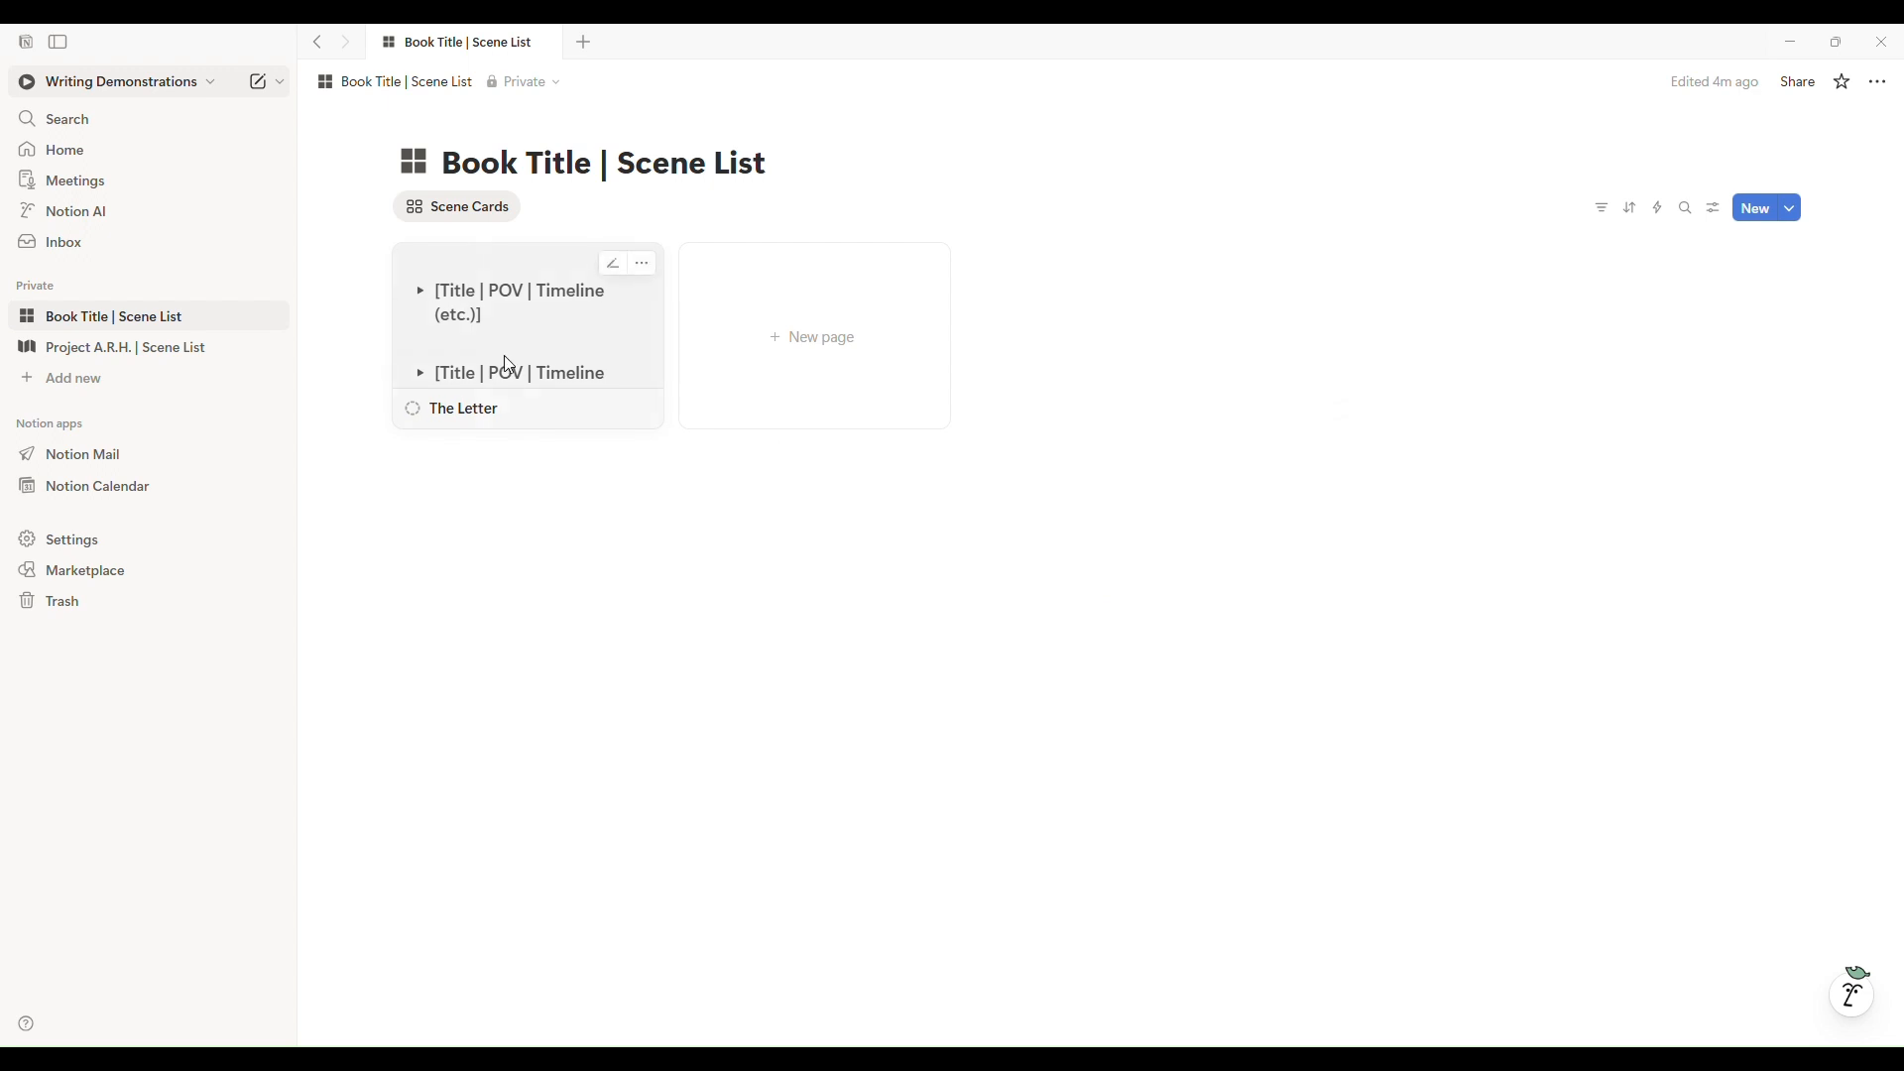
{"action": "left_click", "coordinate": [468, 208]}
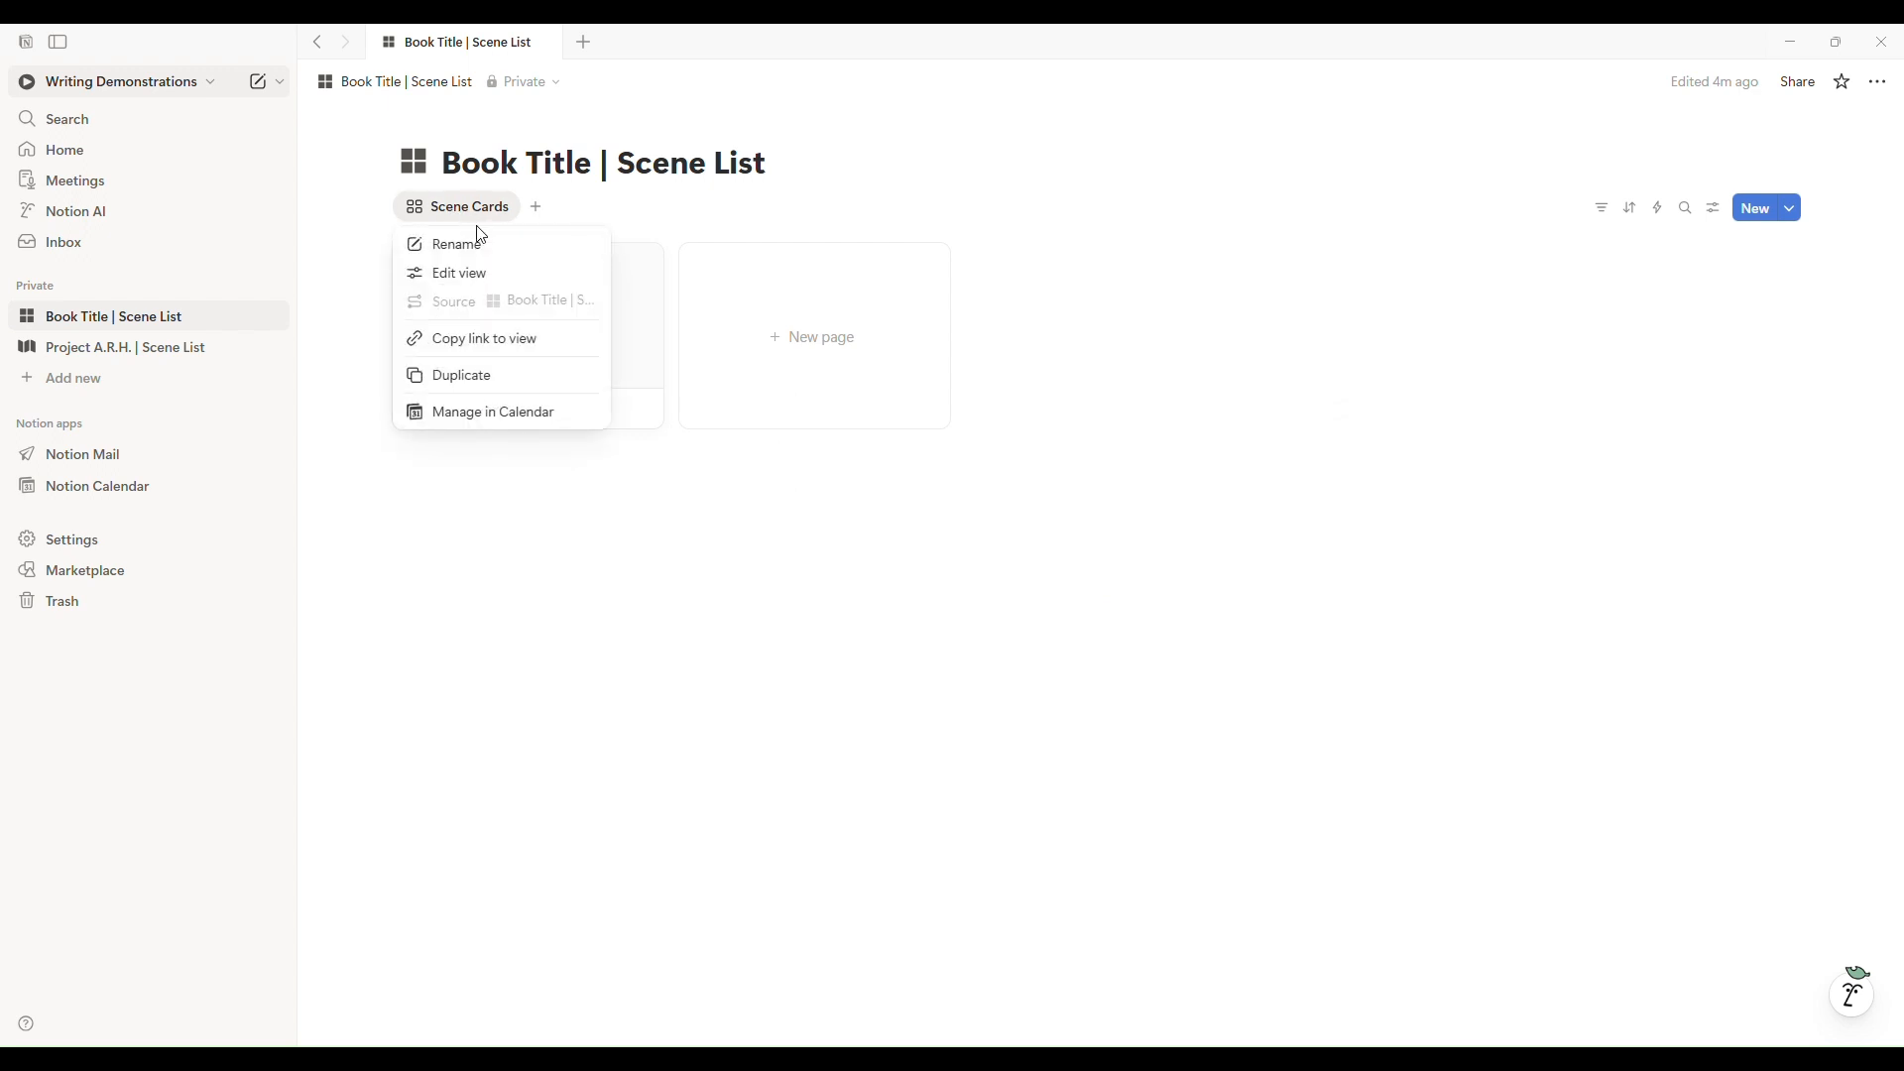
{"action": "left_click", "coordinate": [476, 275]}
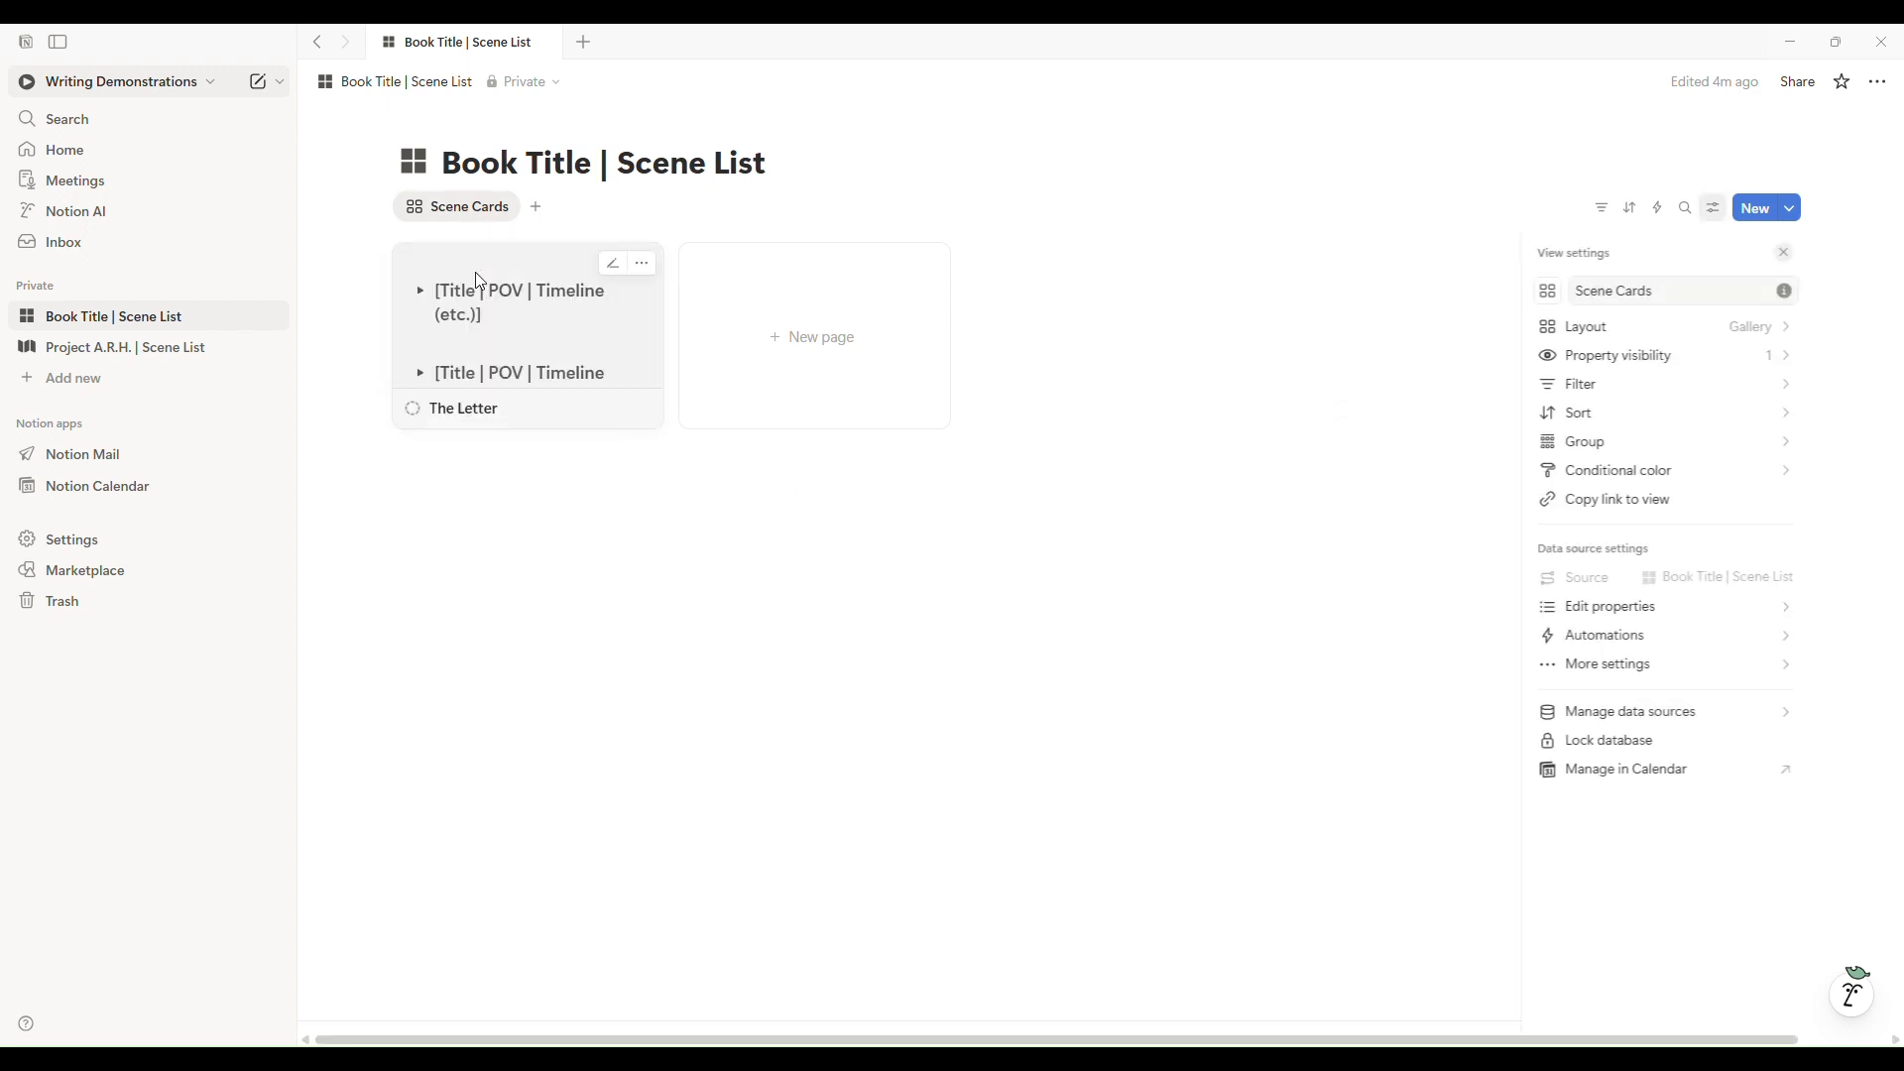
{"action": "left_click", "coordinate": [1685, 332]}
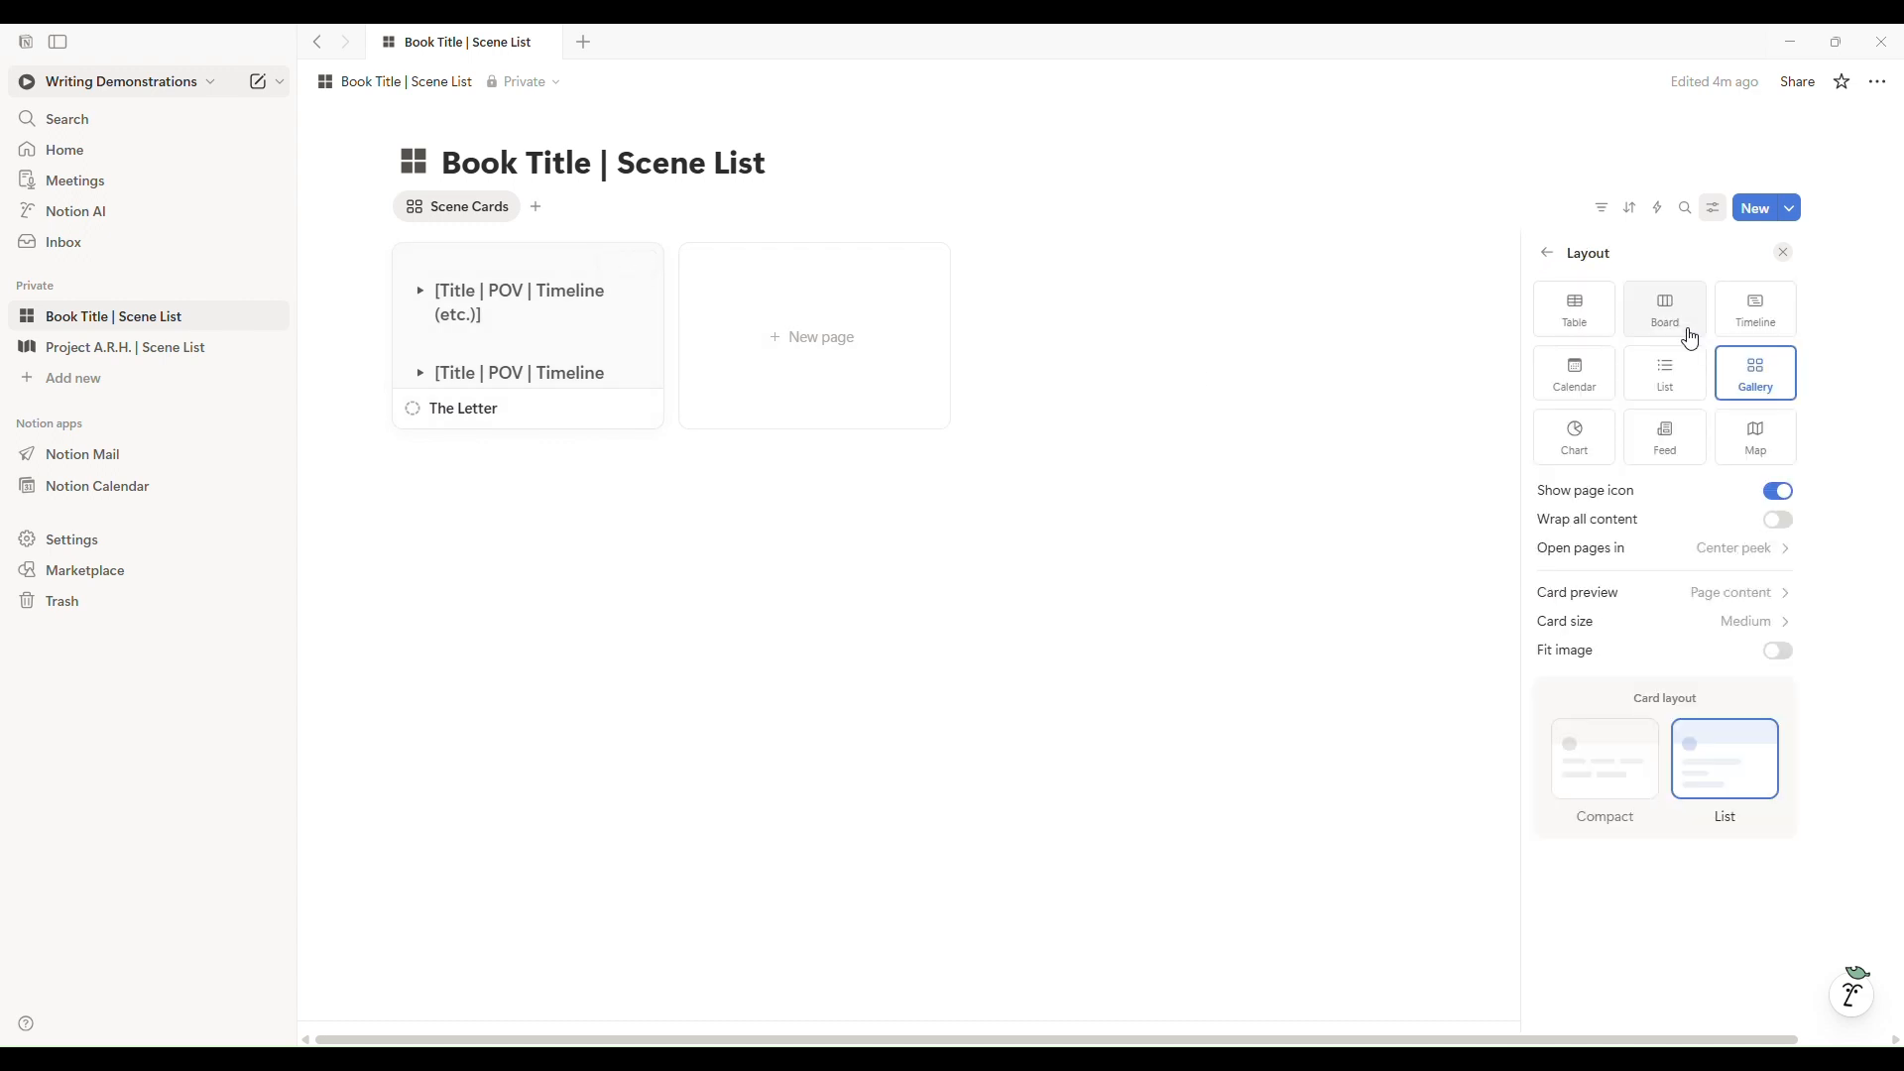
{"action": "left_click", "coordinate": [1707, 610]}
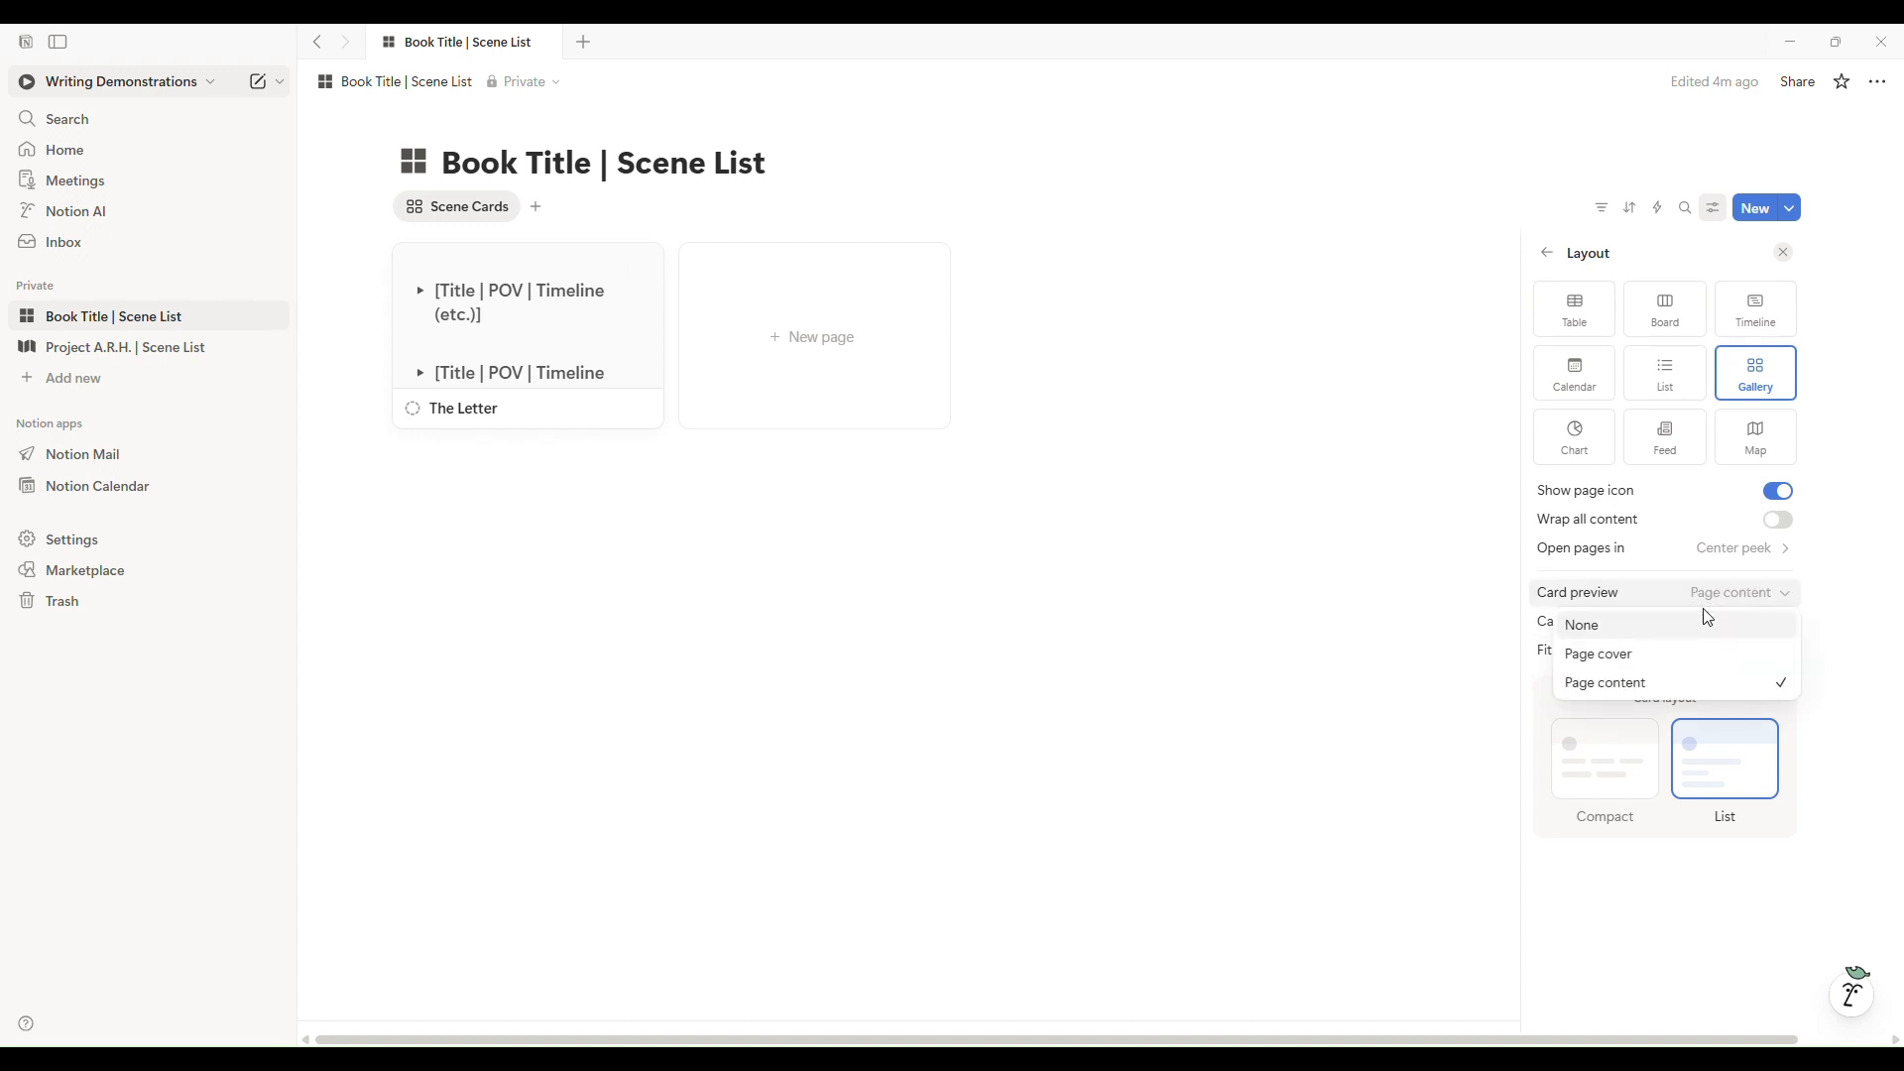
{"action": "left_click", "coordinate": [1646, 626]}
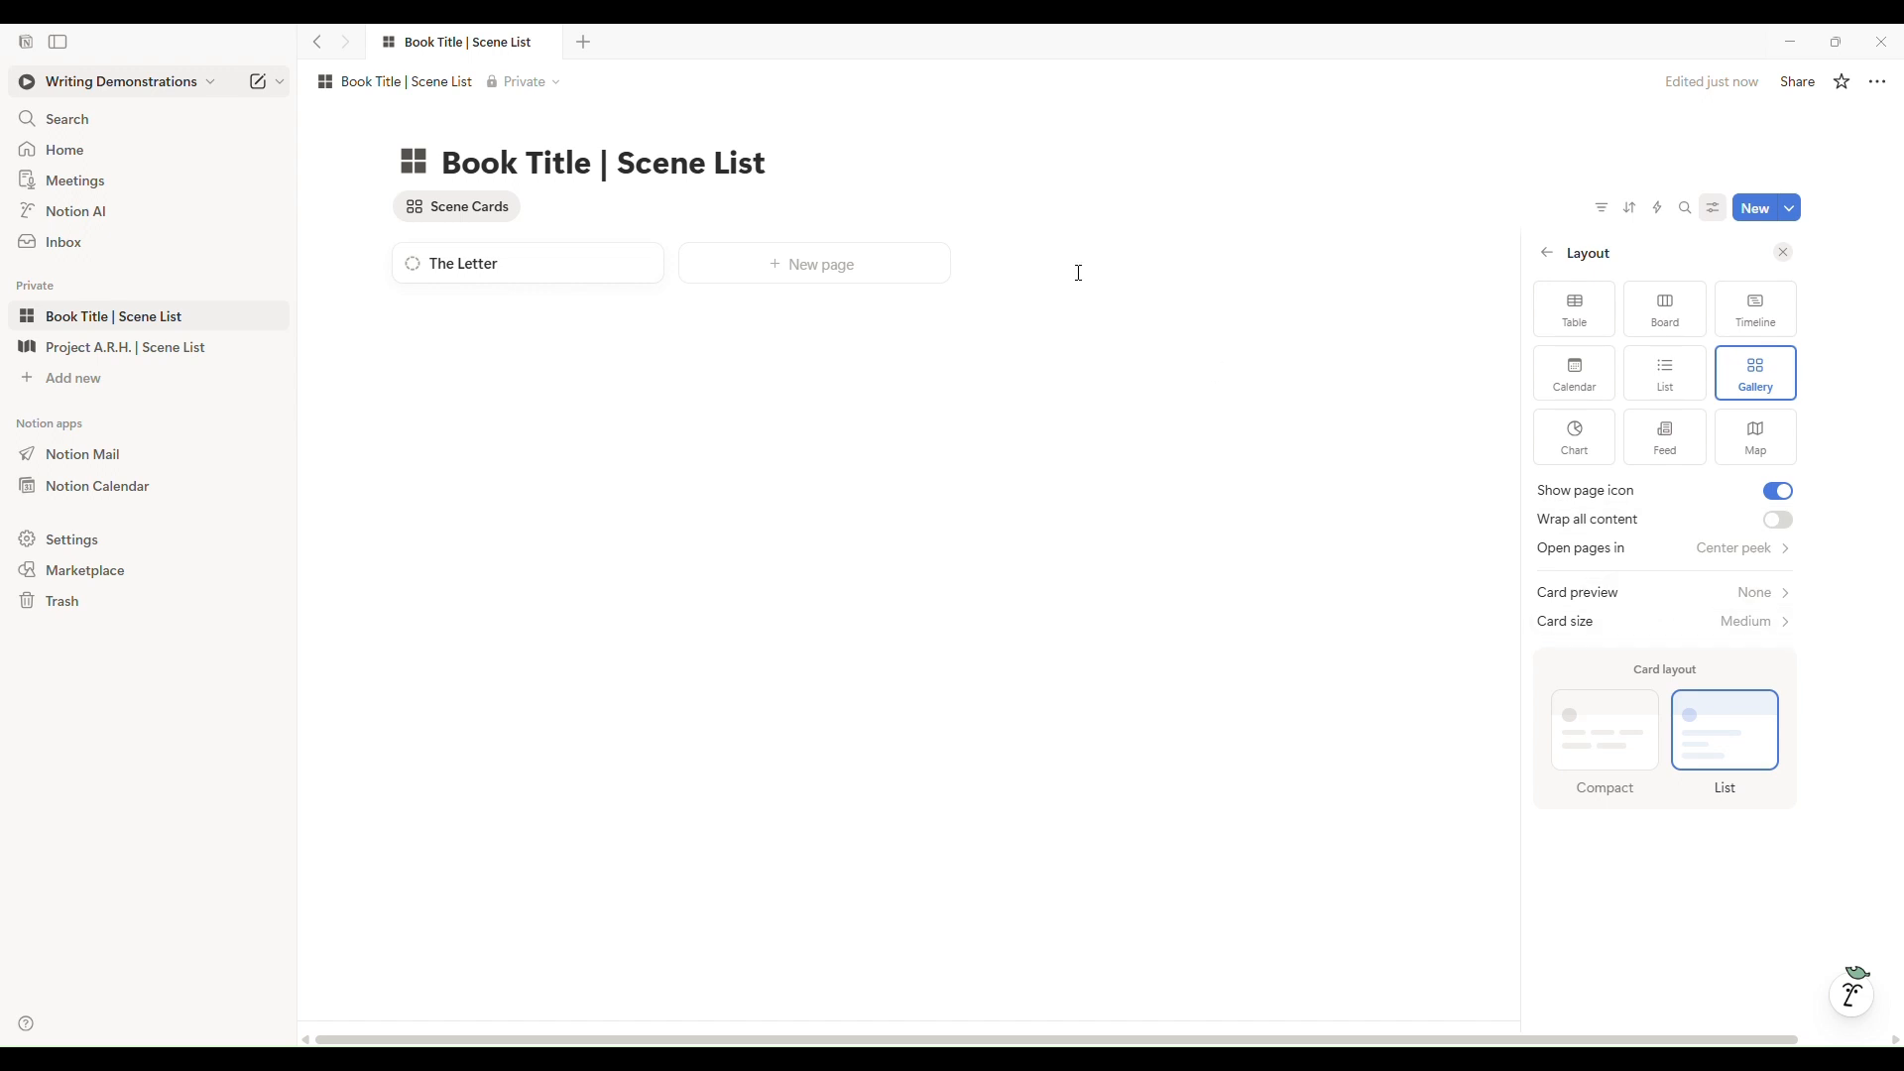
Set the card preview of the Book Title scene list's Scene Cards gallery to Page cover, after checking the Project A.R.H. cards.
{"action": "left_click", "coordinate": [164, 348]}
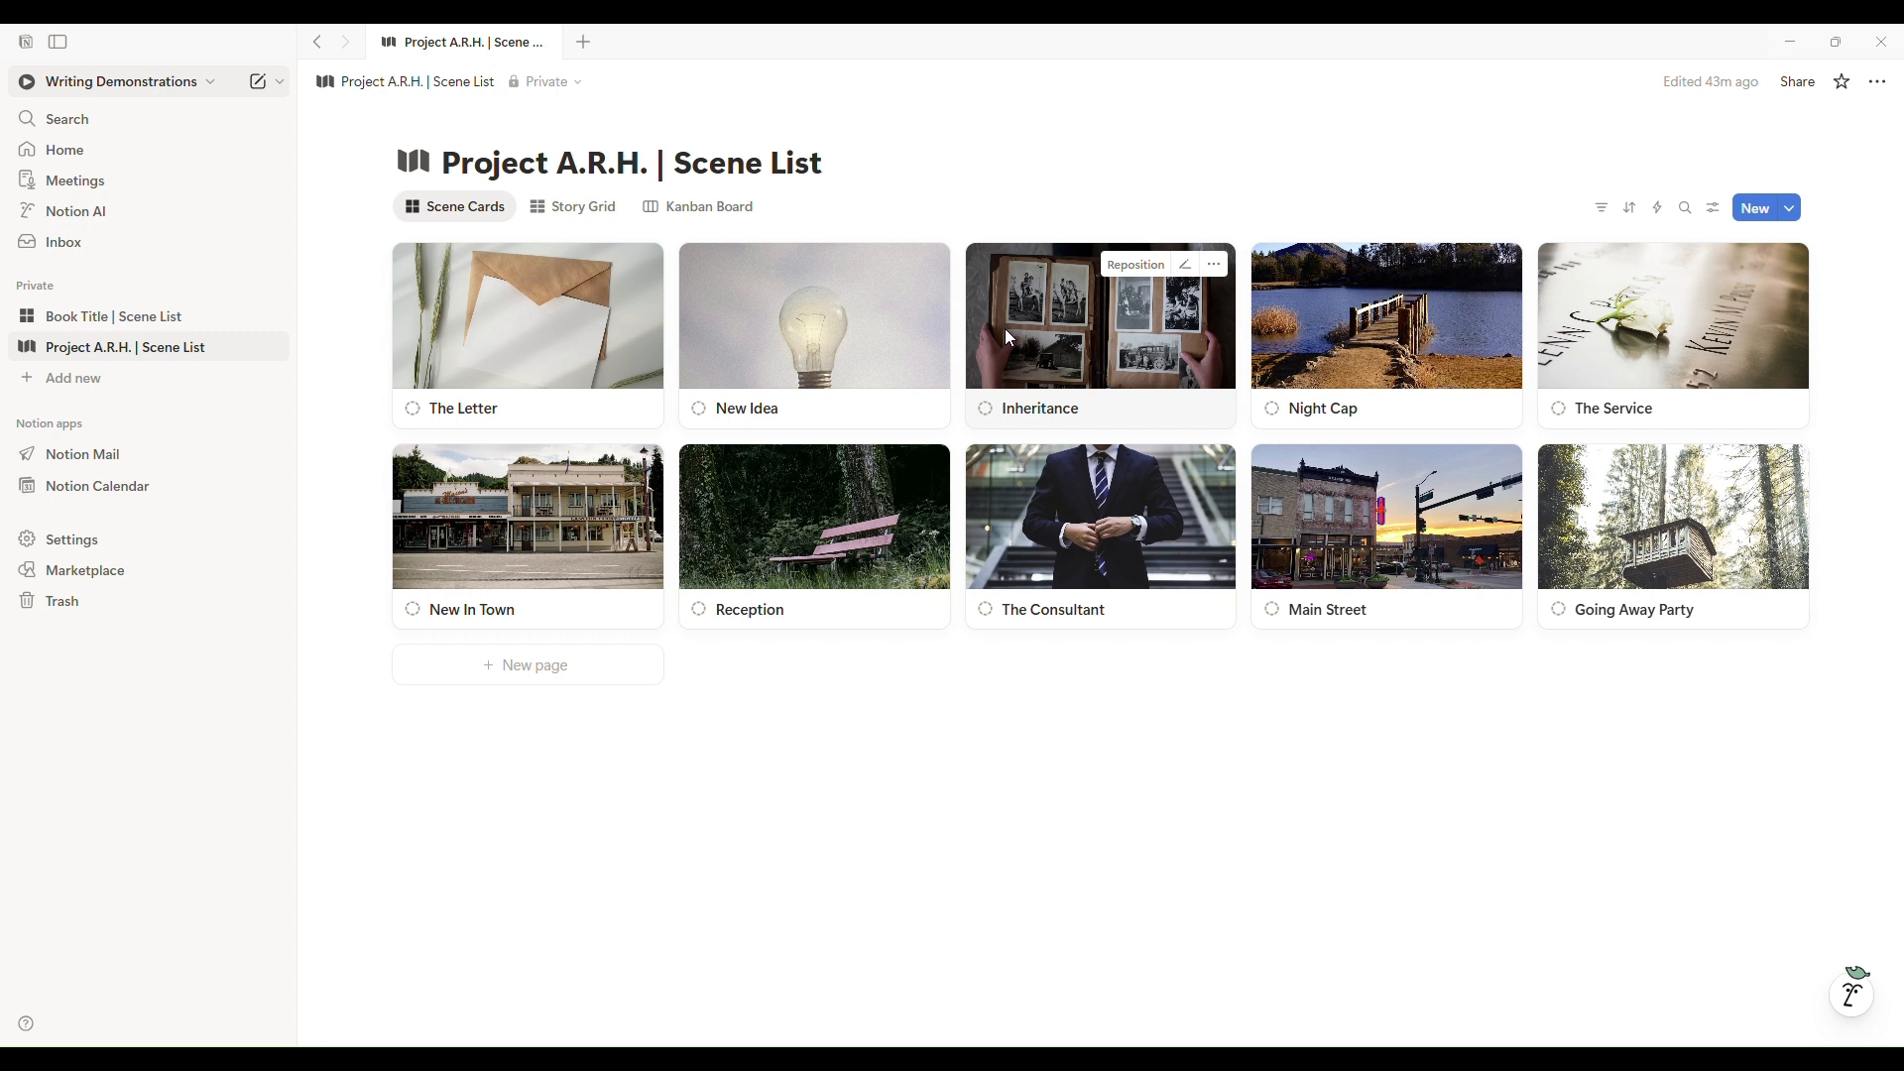
{"action": "left_click", "coordinate": [112, 317]}
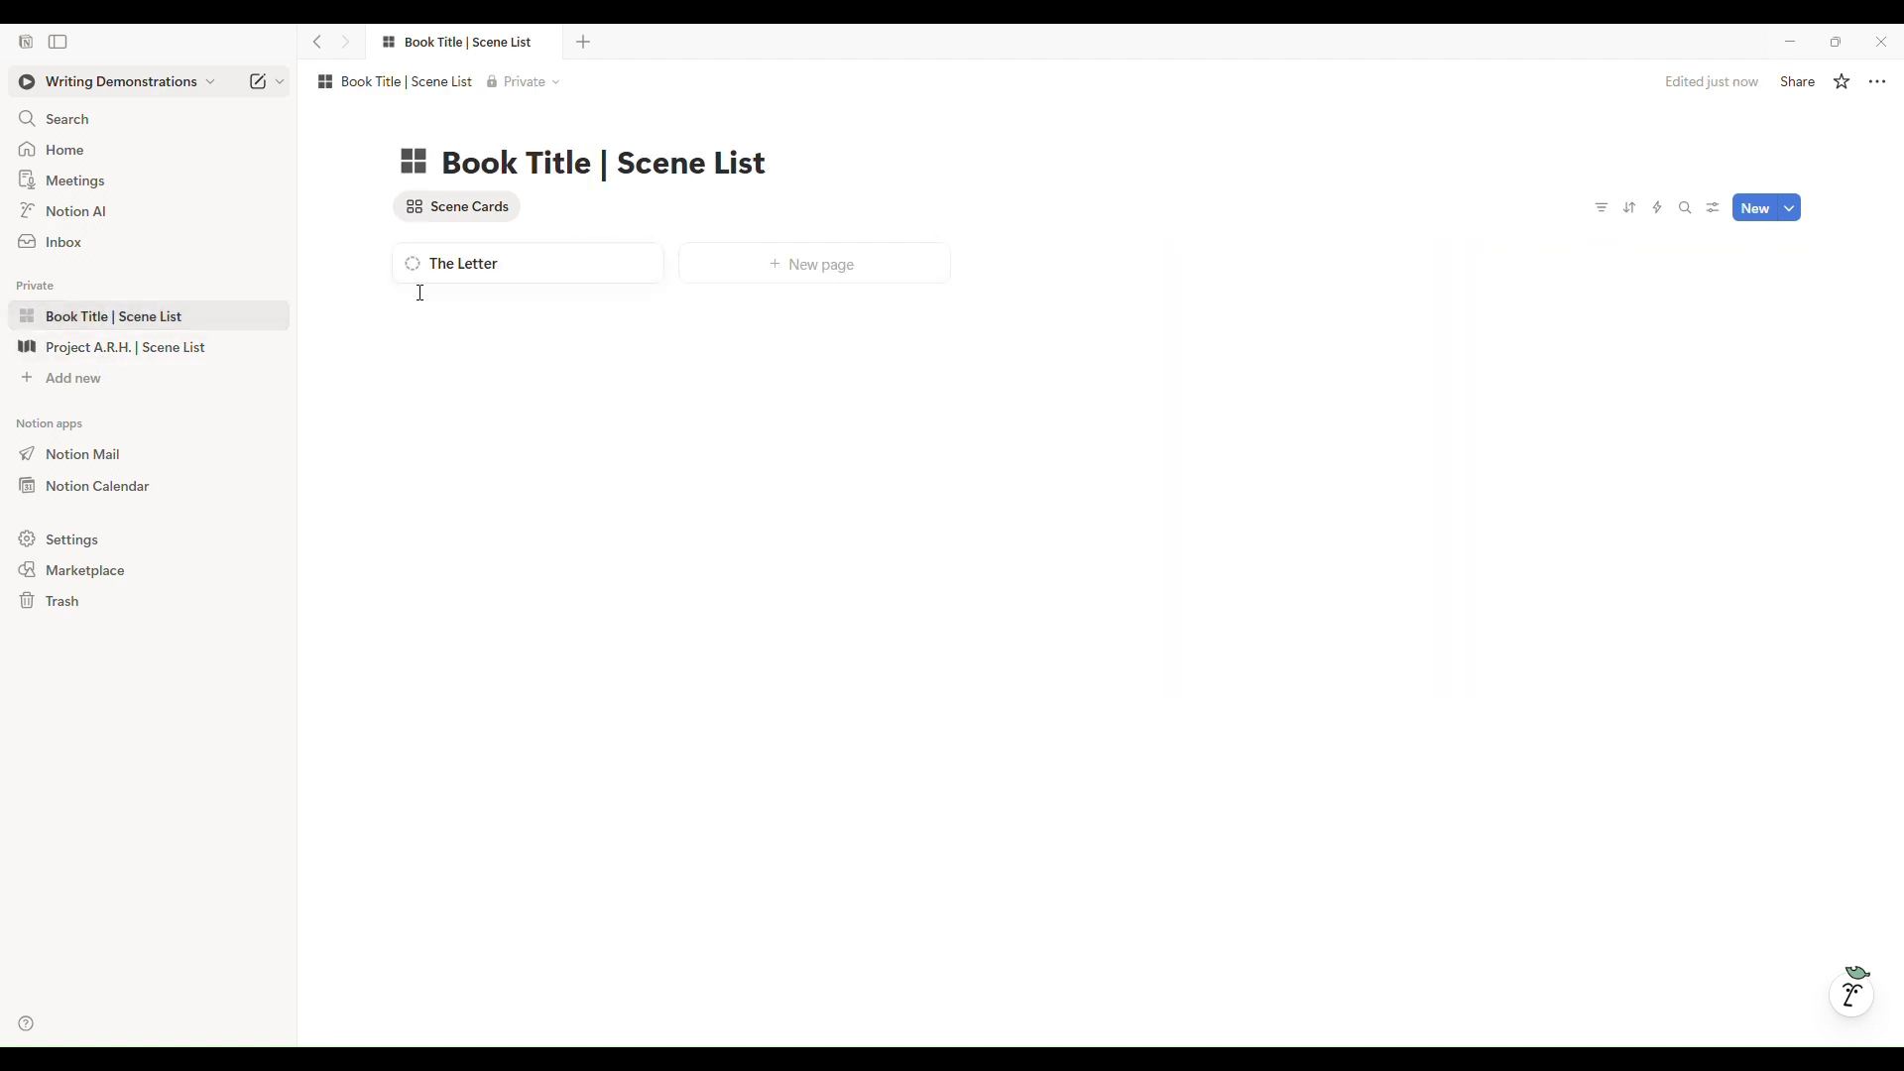
{"action": "left_click", "coordinate": [478, 209]}
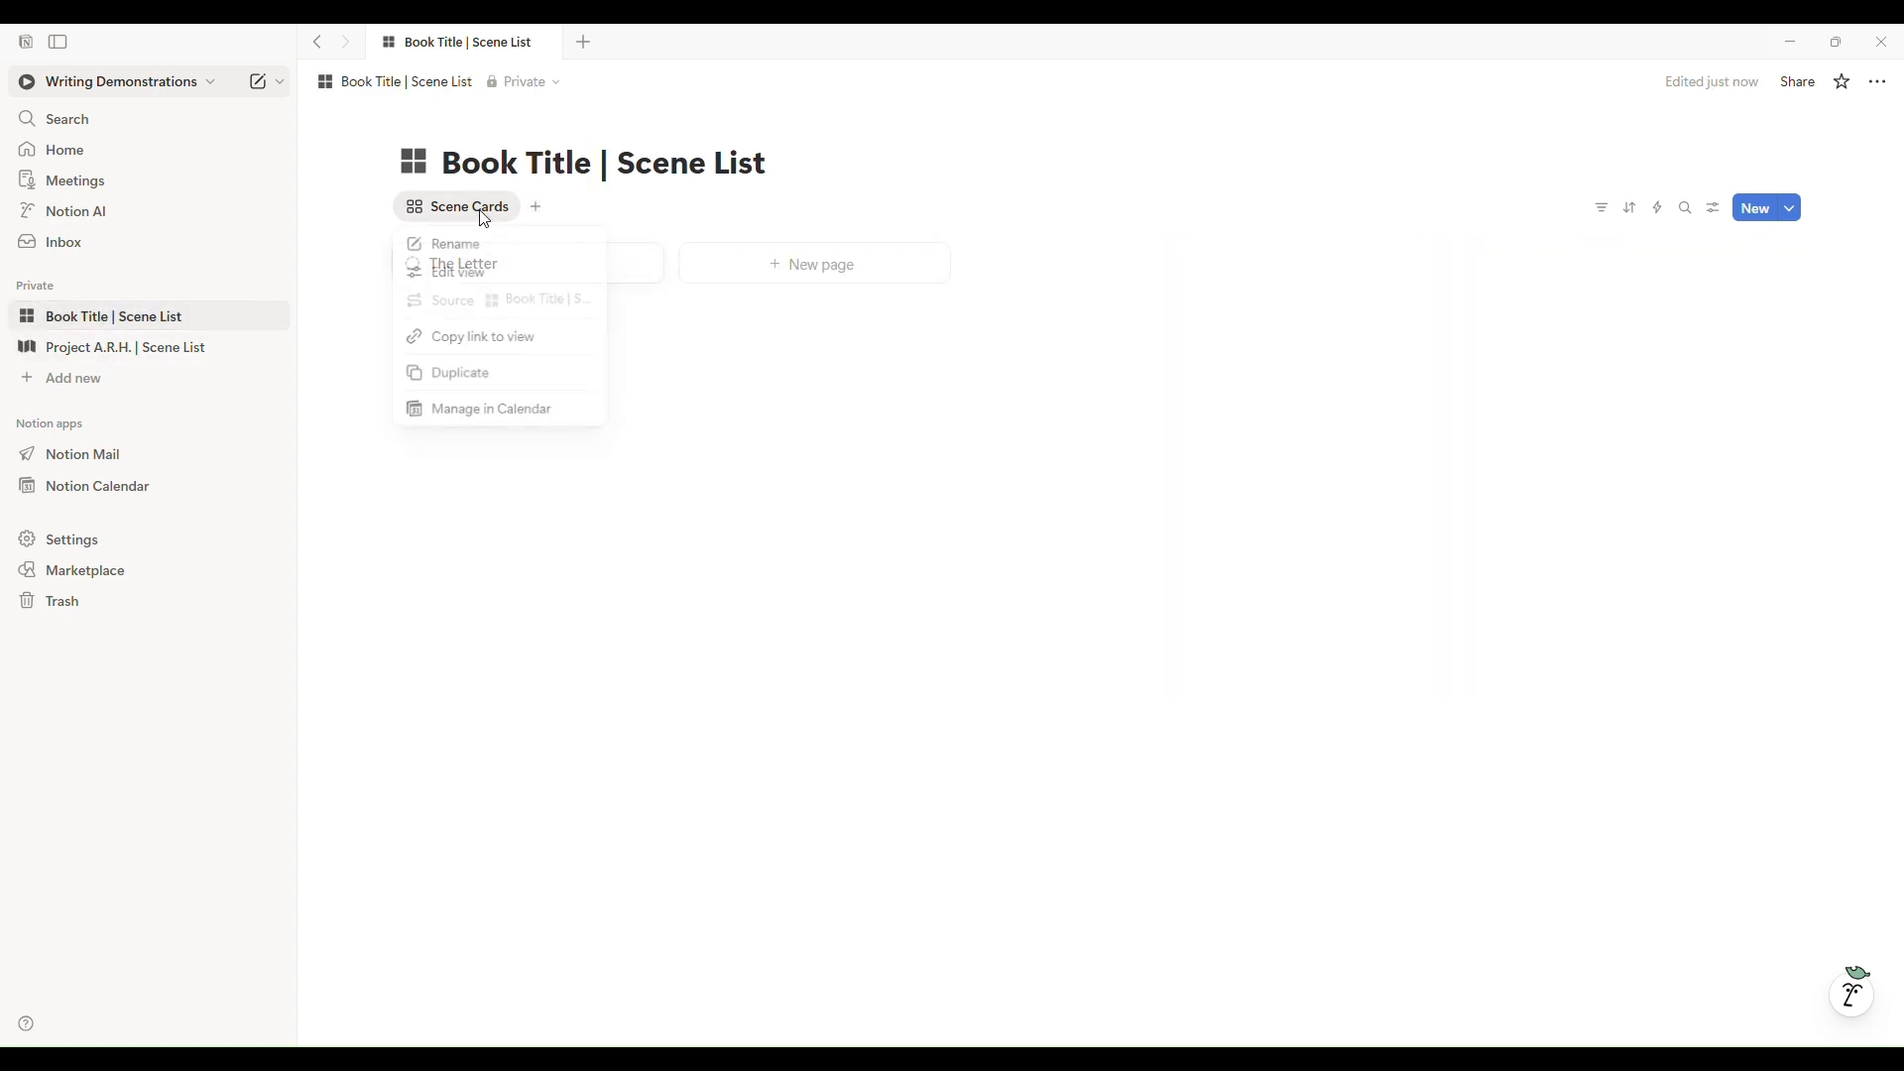
{"action": "left_click", "coordinate": [451, 277]}
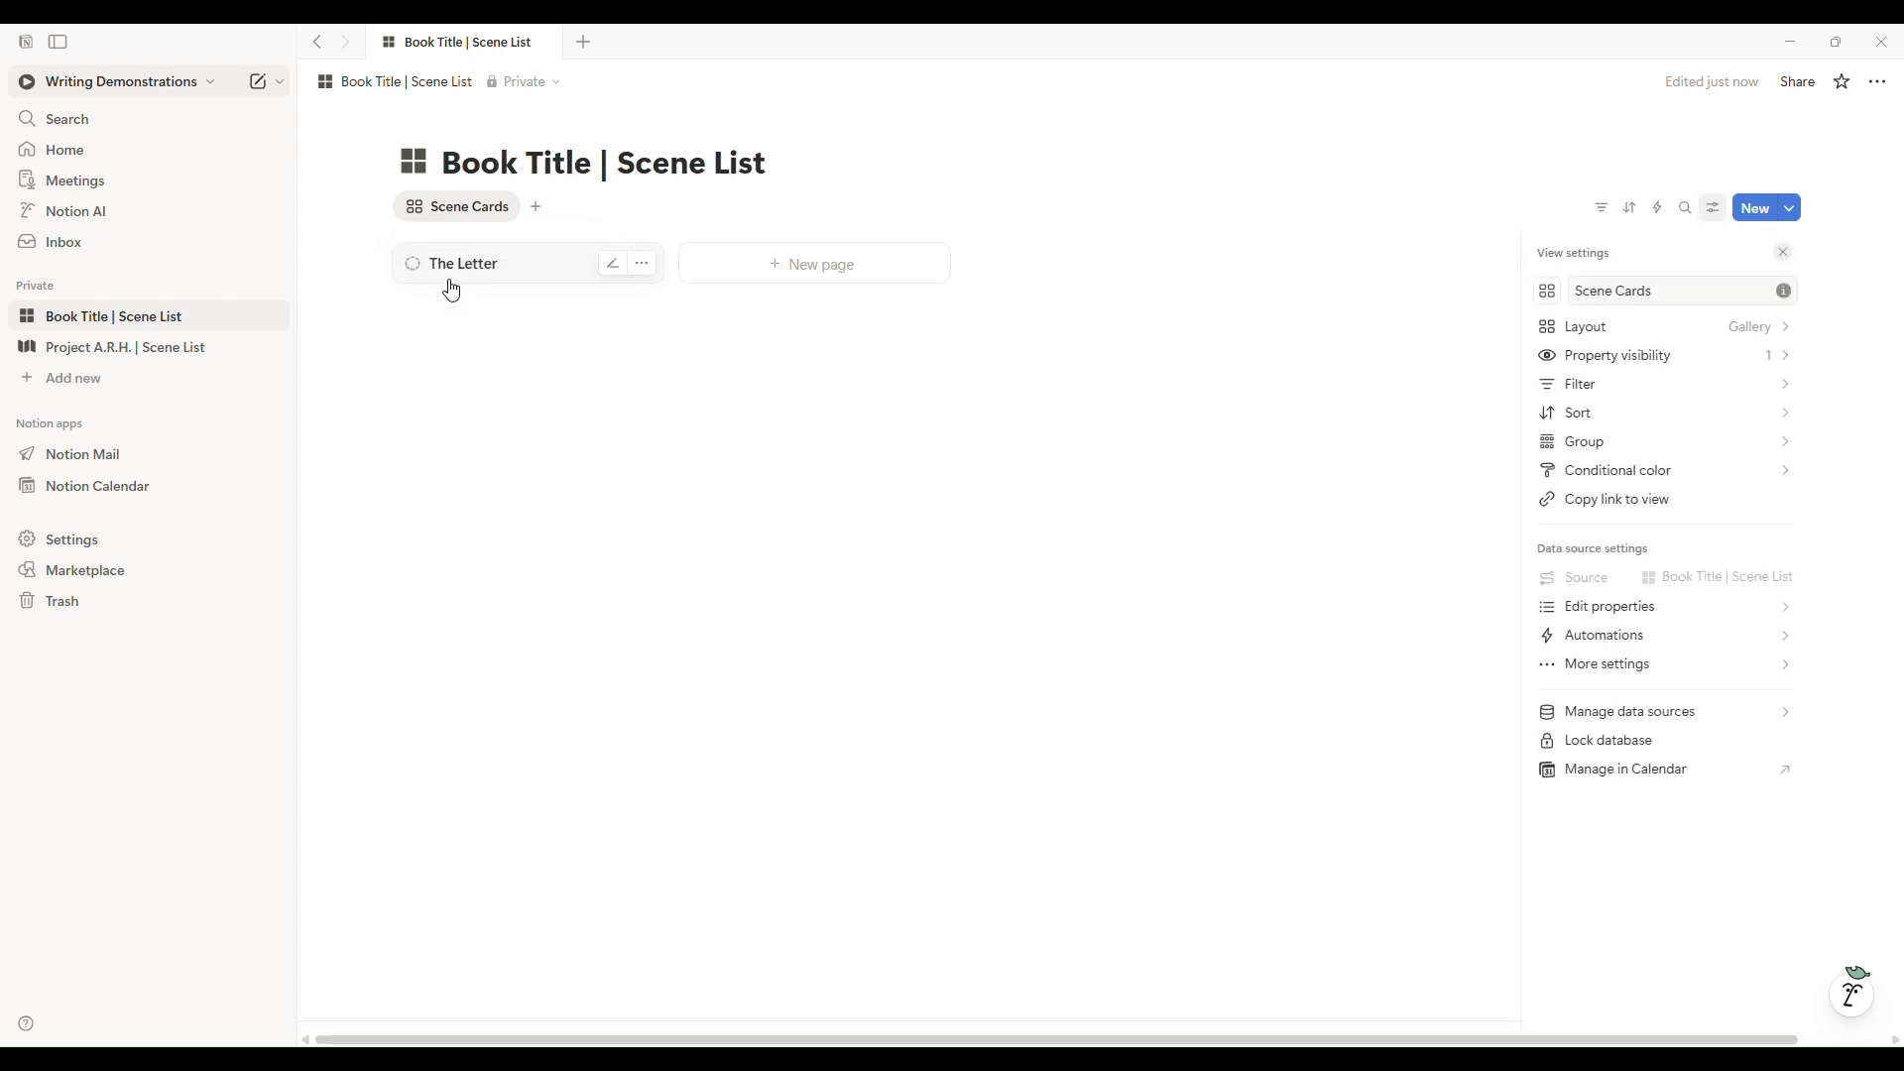
{"action": "left_click", "coordinate": [1740, 329]}
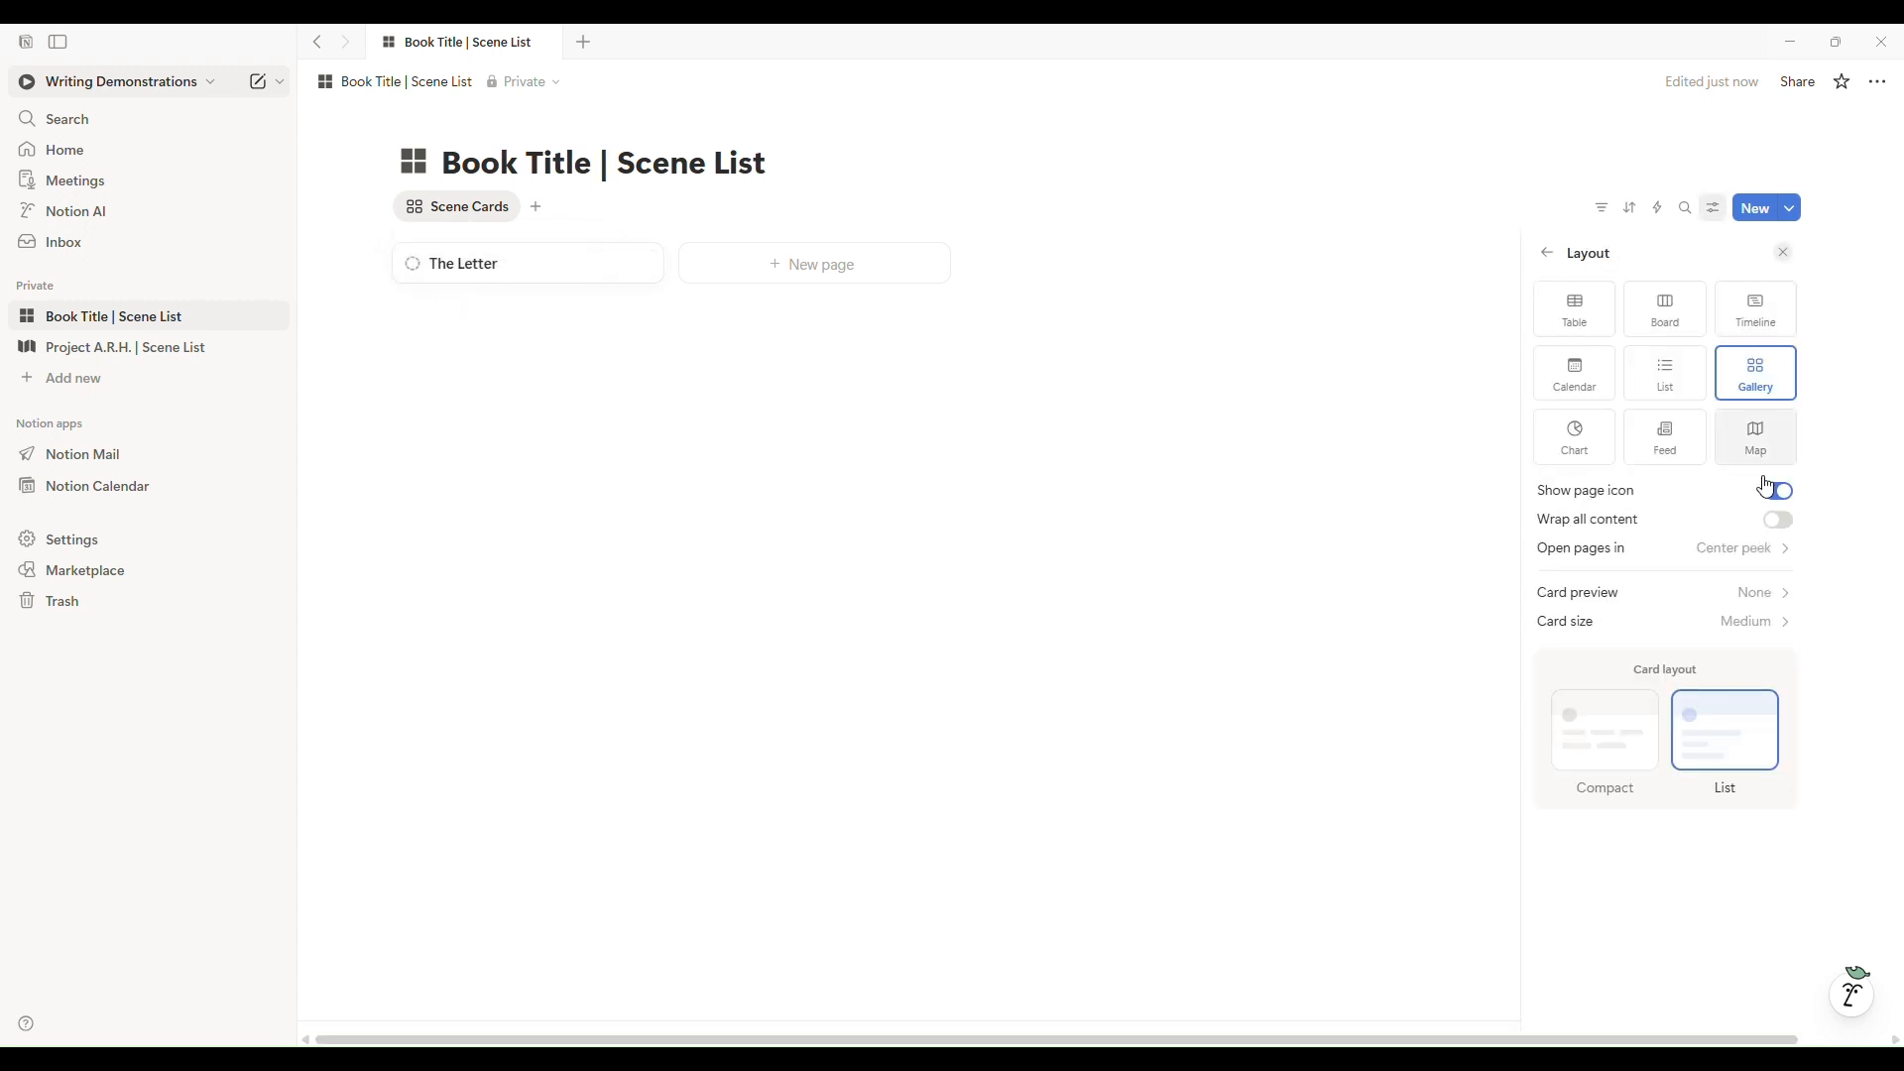
{"action": "left_click", "coordinate": [1761, 600]}
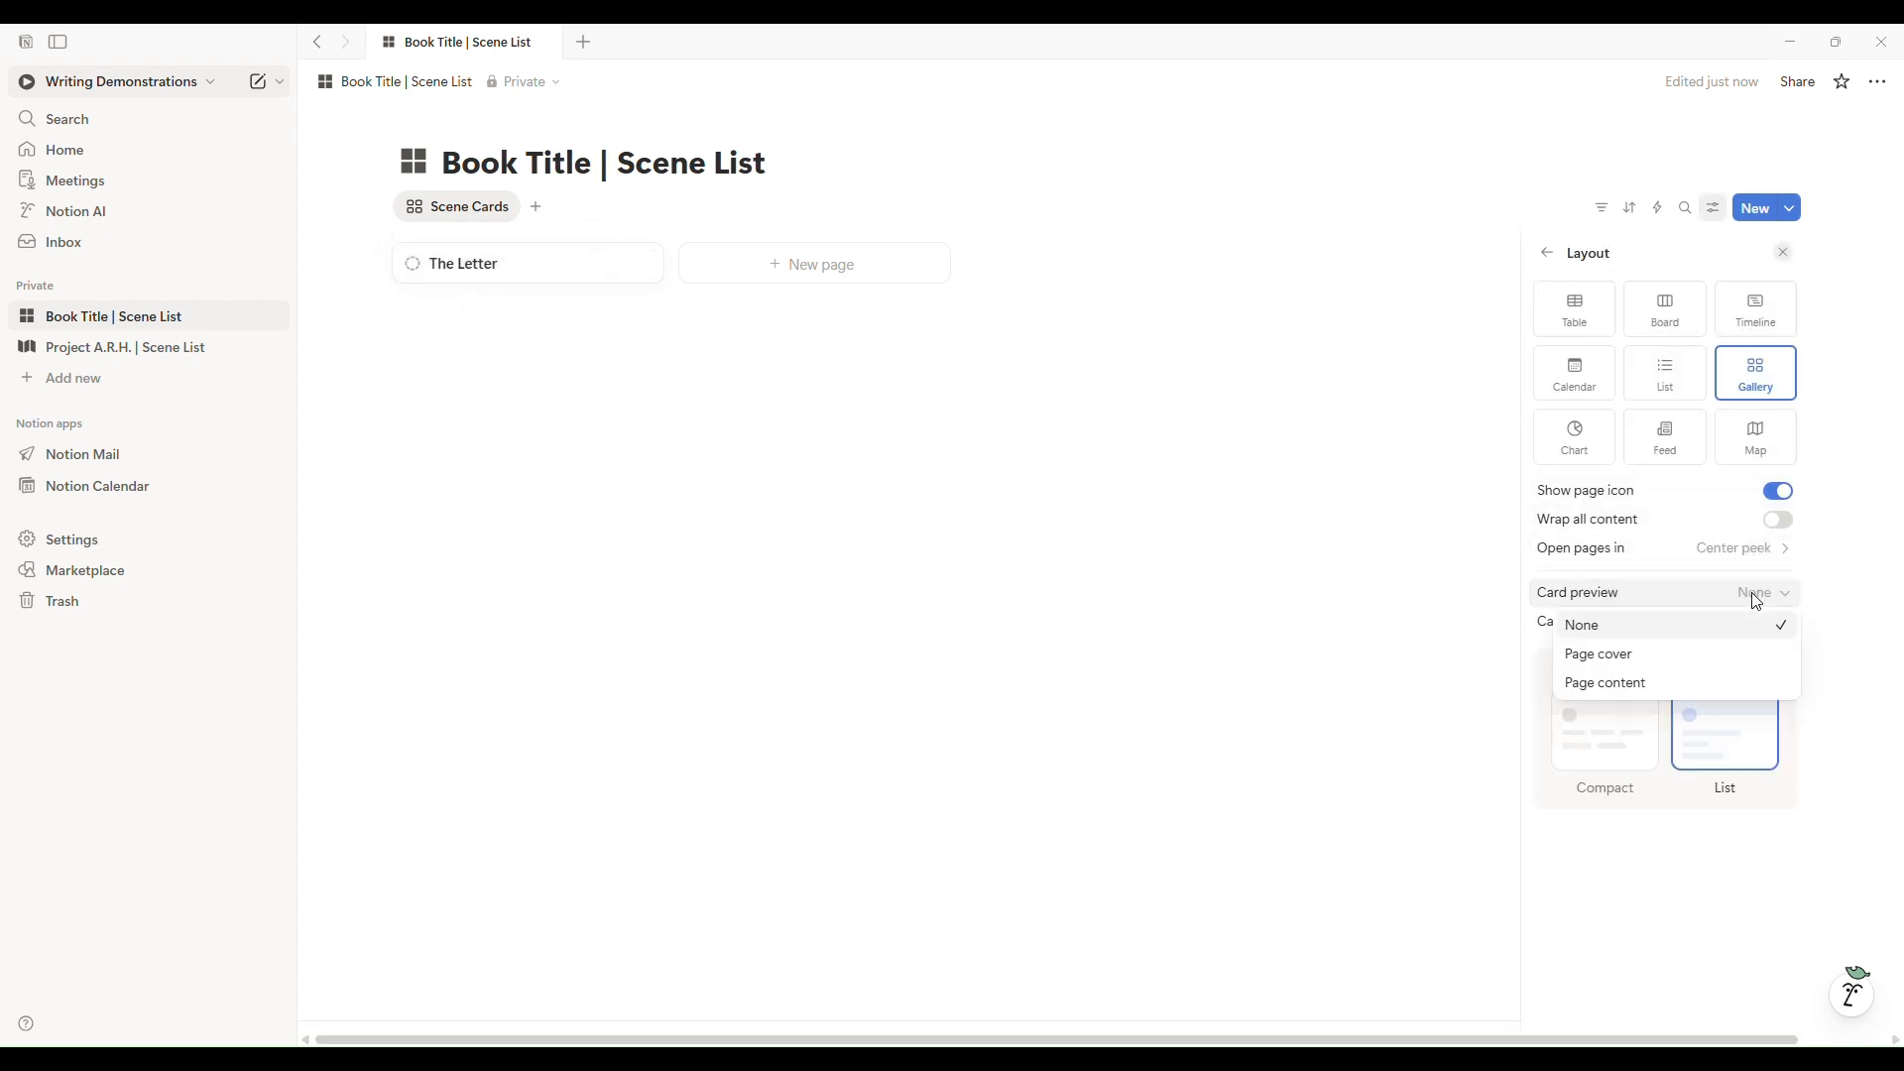
{"action": "left_click", "coordinate": [1629, 662]}
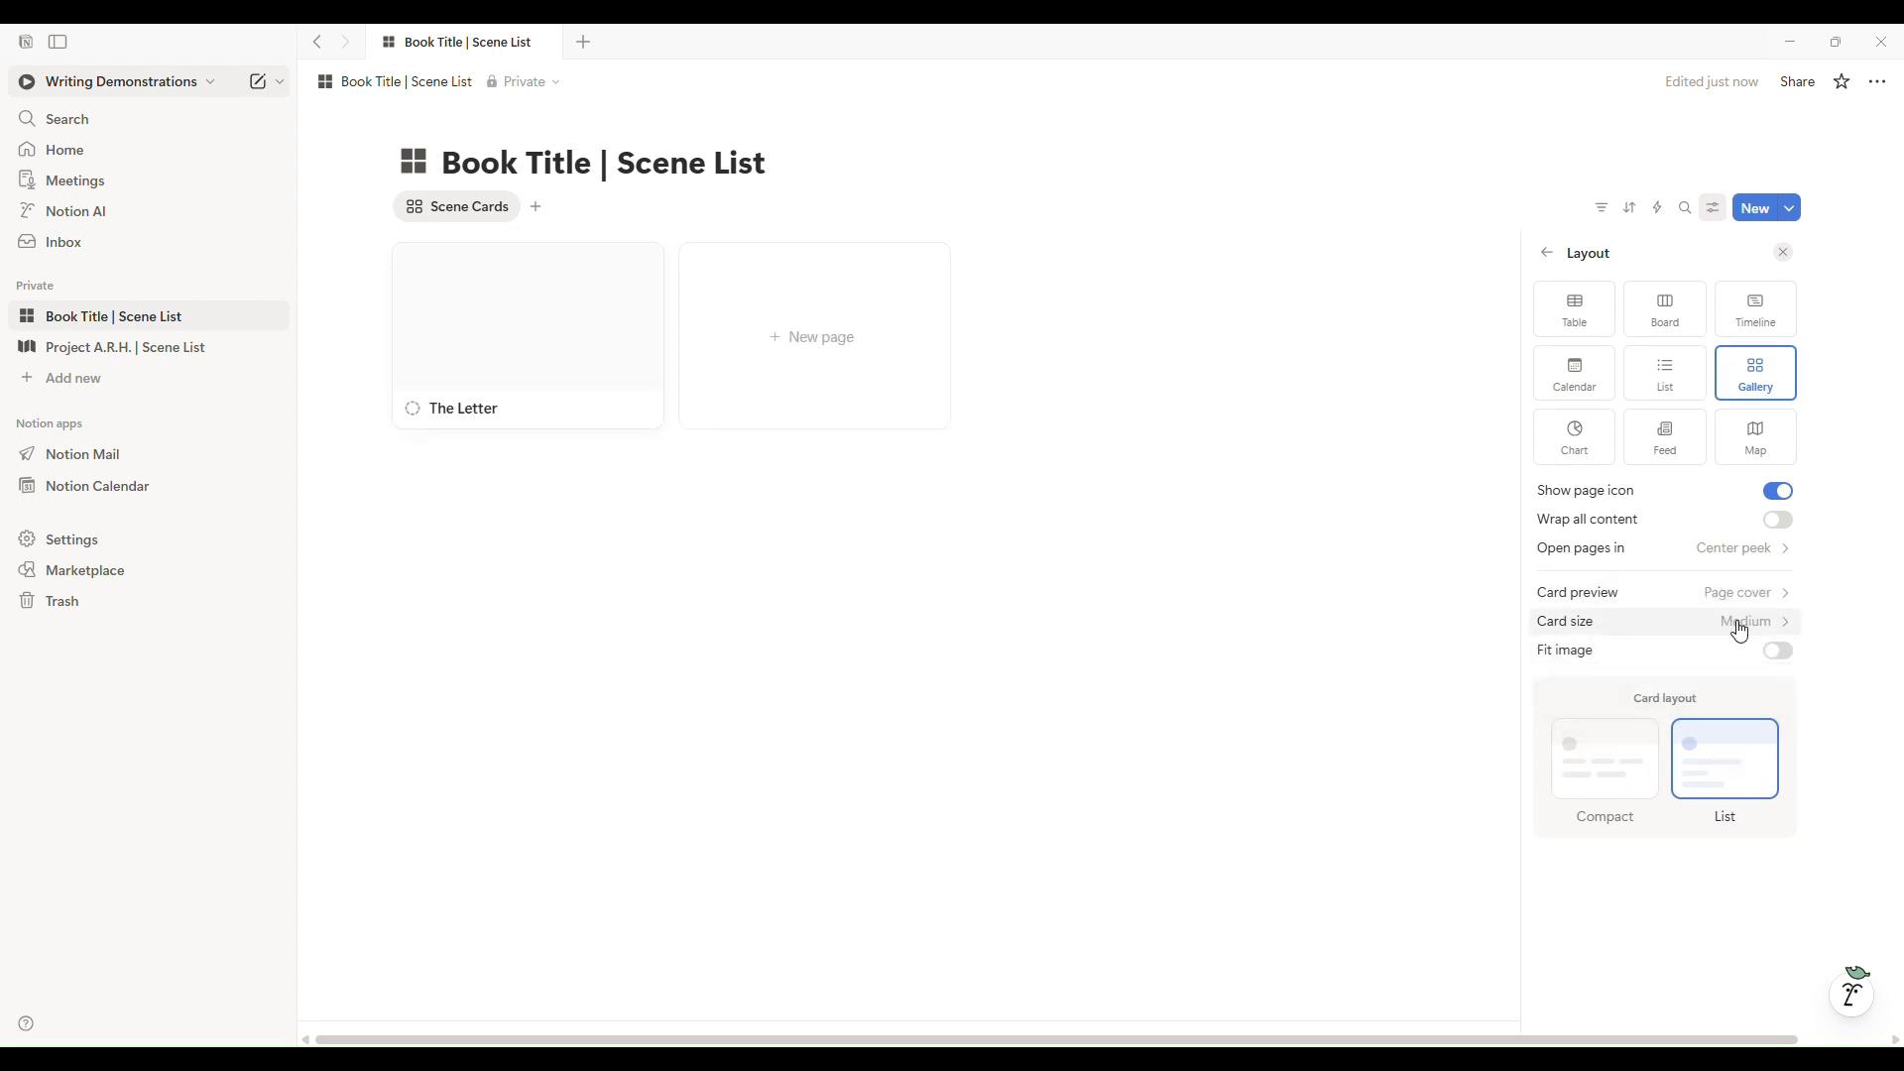
Check the card size options for the Scene Cards gallery, turn on wrapping for all content and close the view settings.
{"action": "left_click", "coordinate": [1628, 631]}
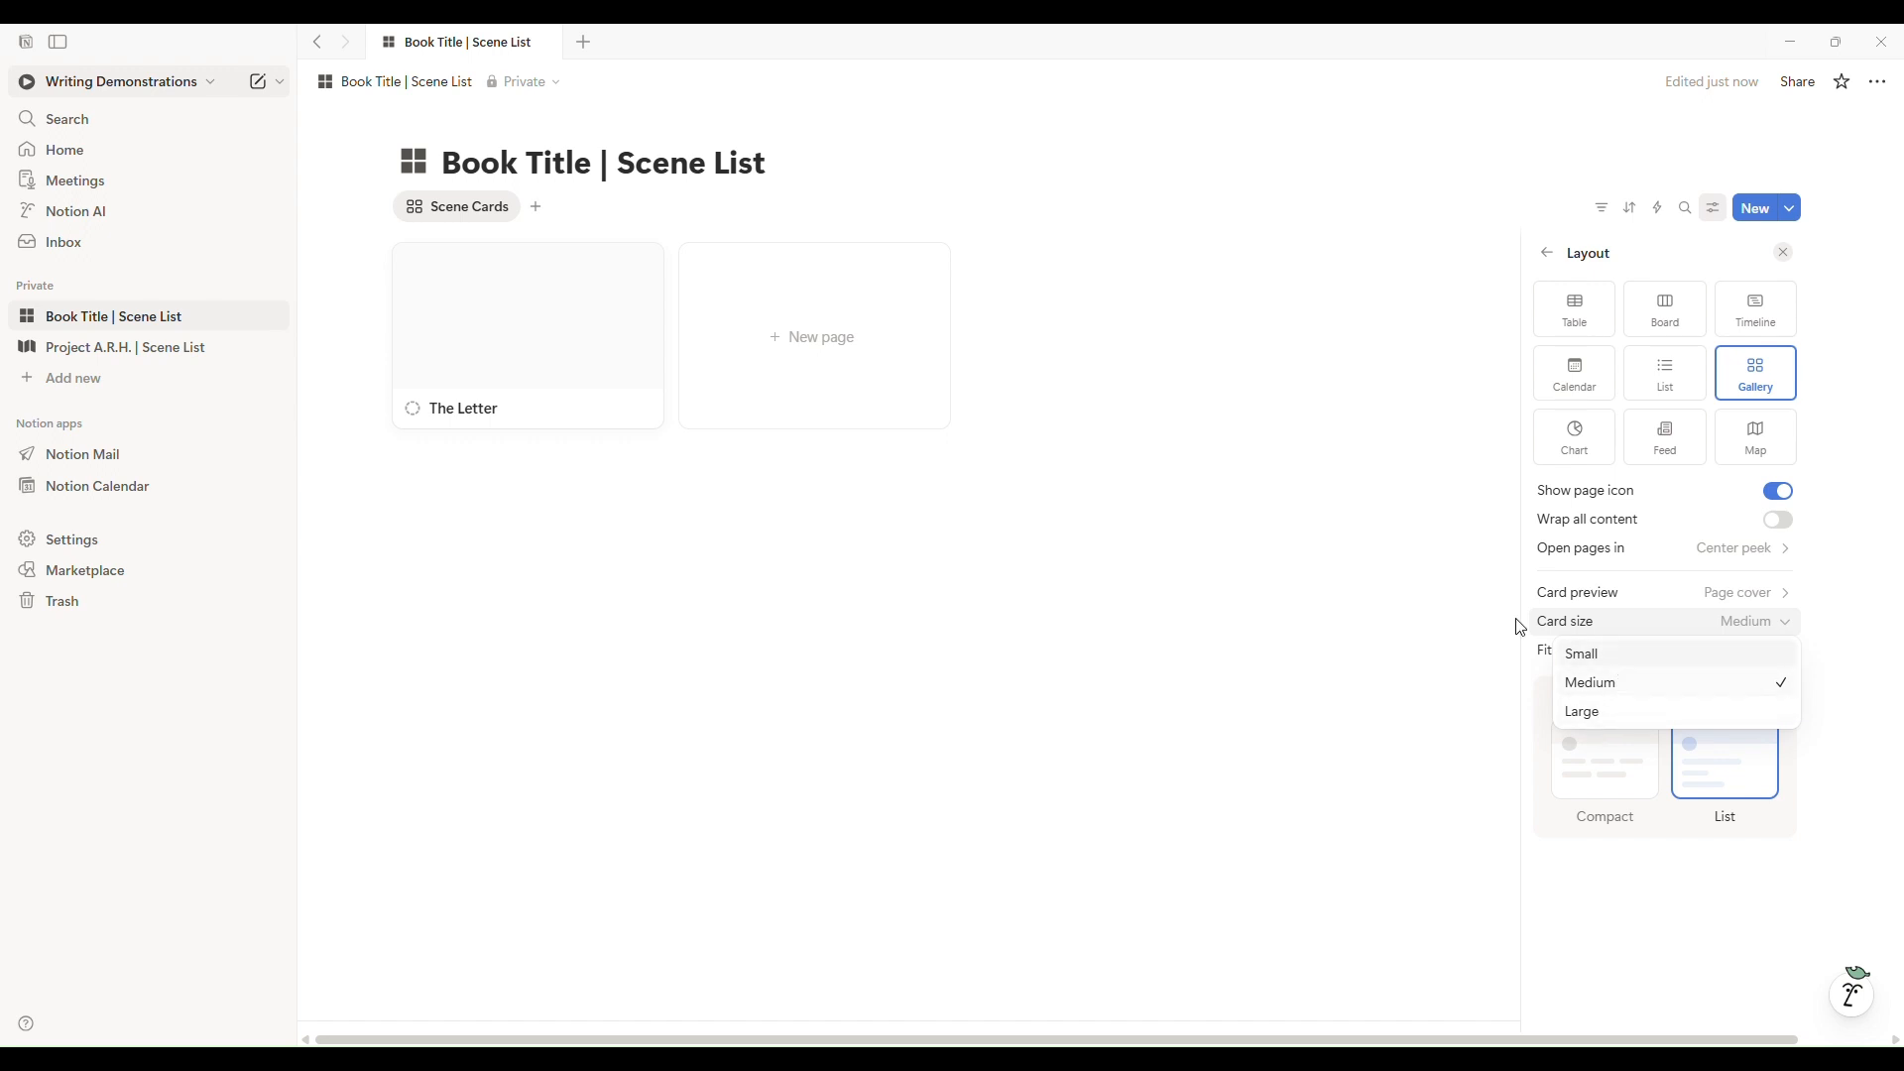
{"action": "left_click", "coordinate": [1656, 549]}
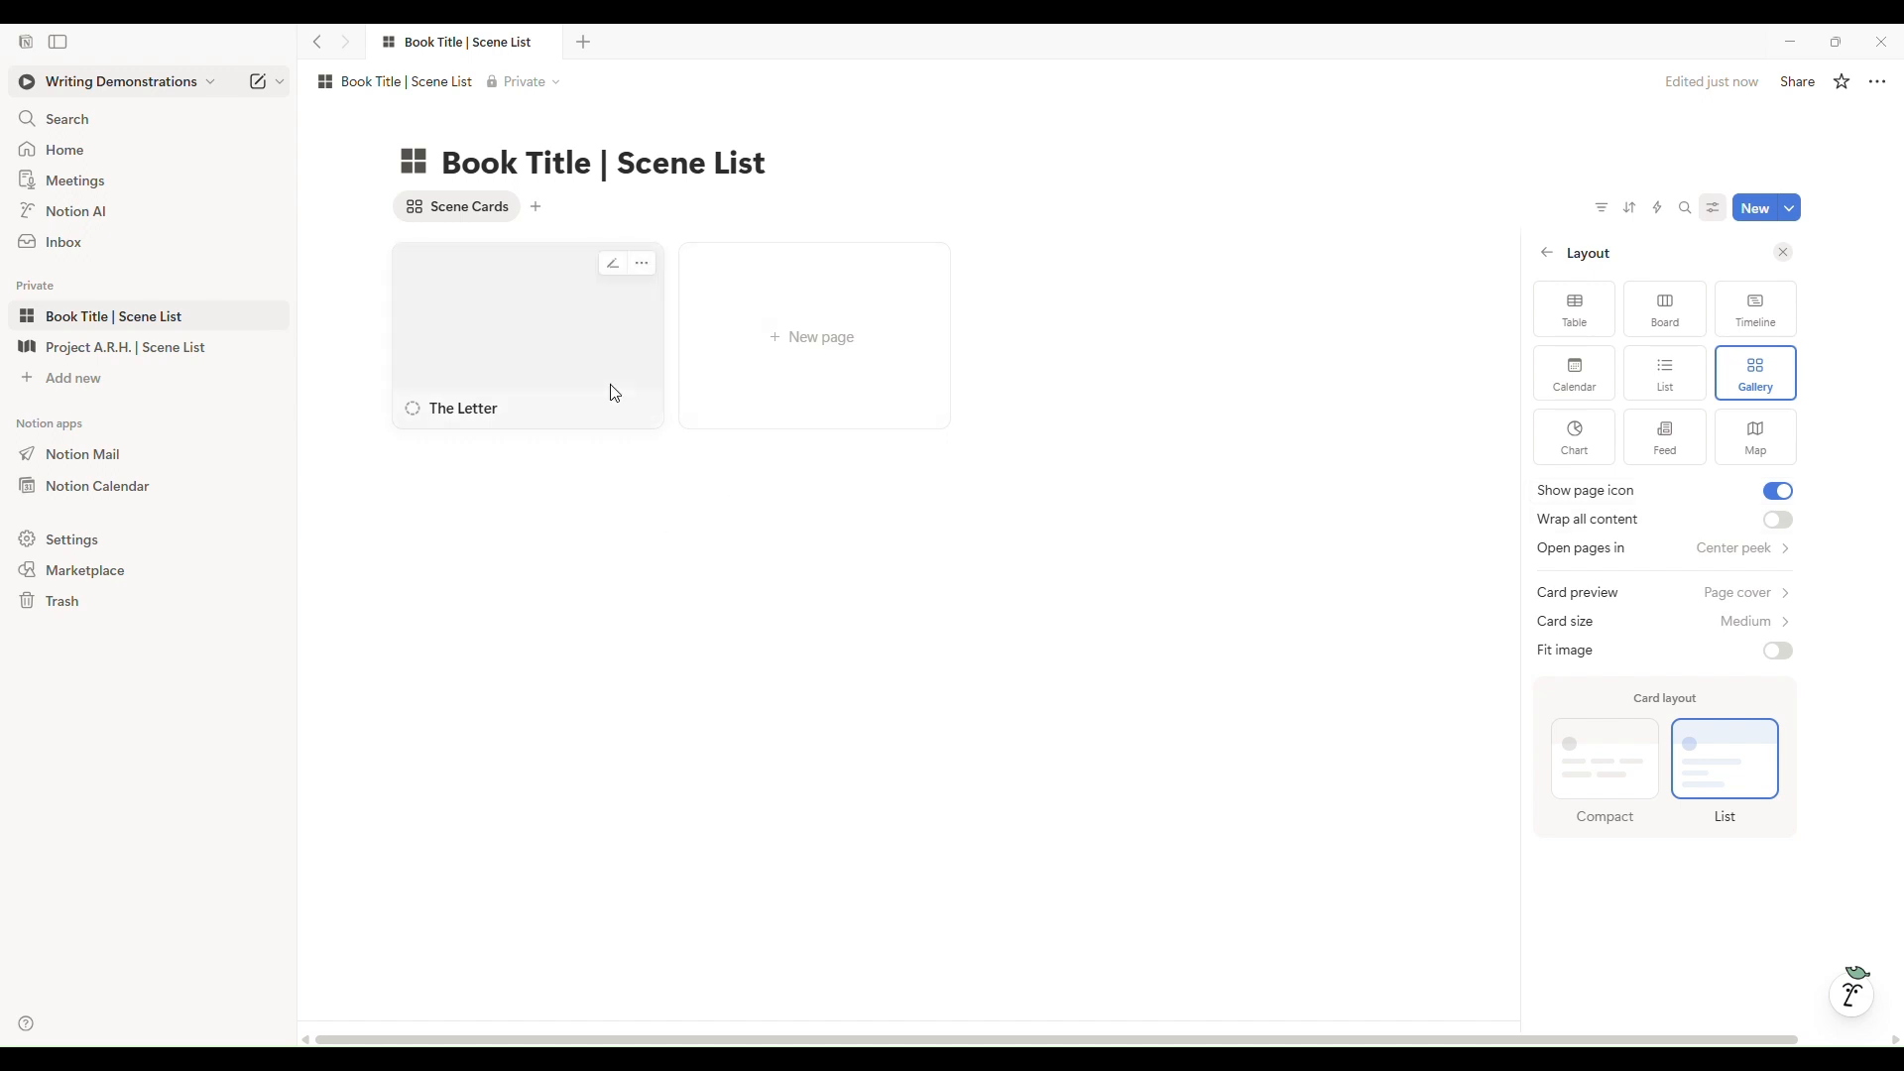
{"action": "left_click", "coordinate": [1788, 532]}
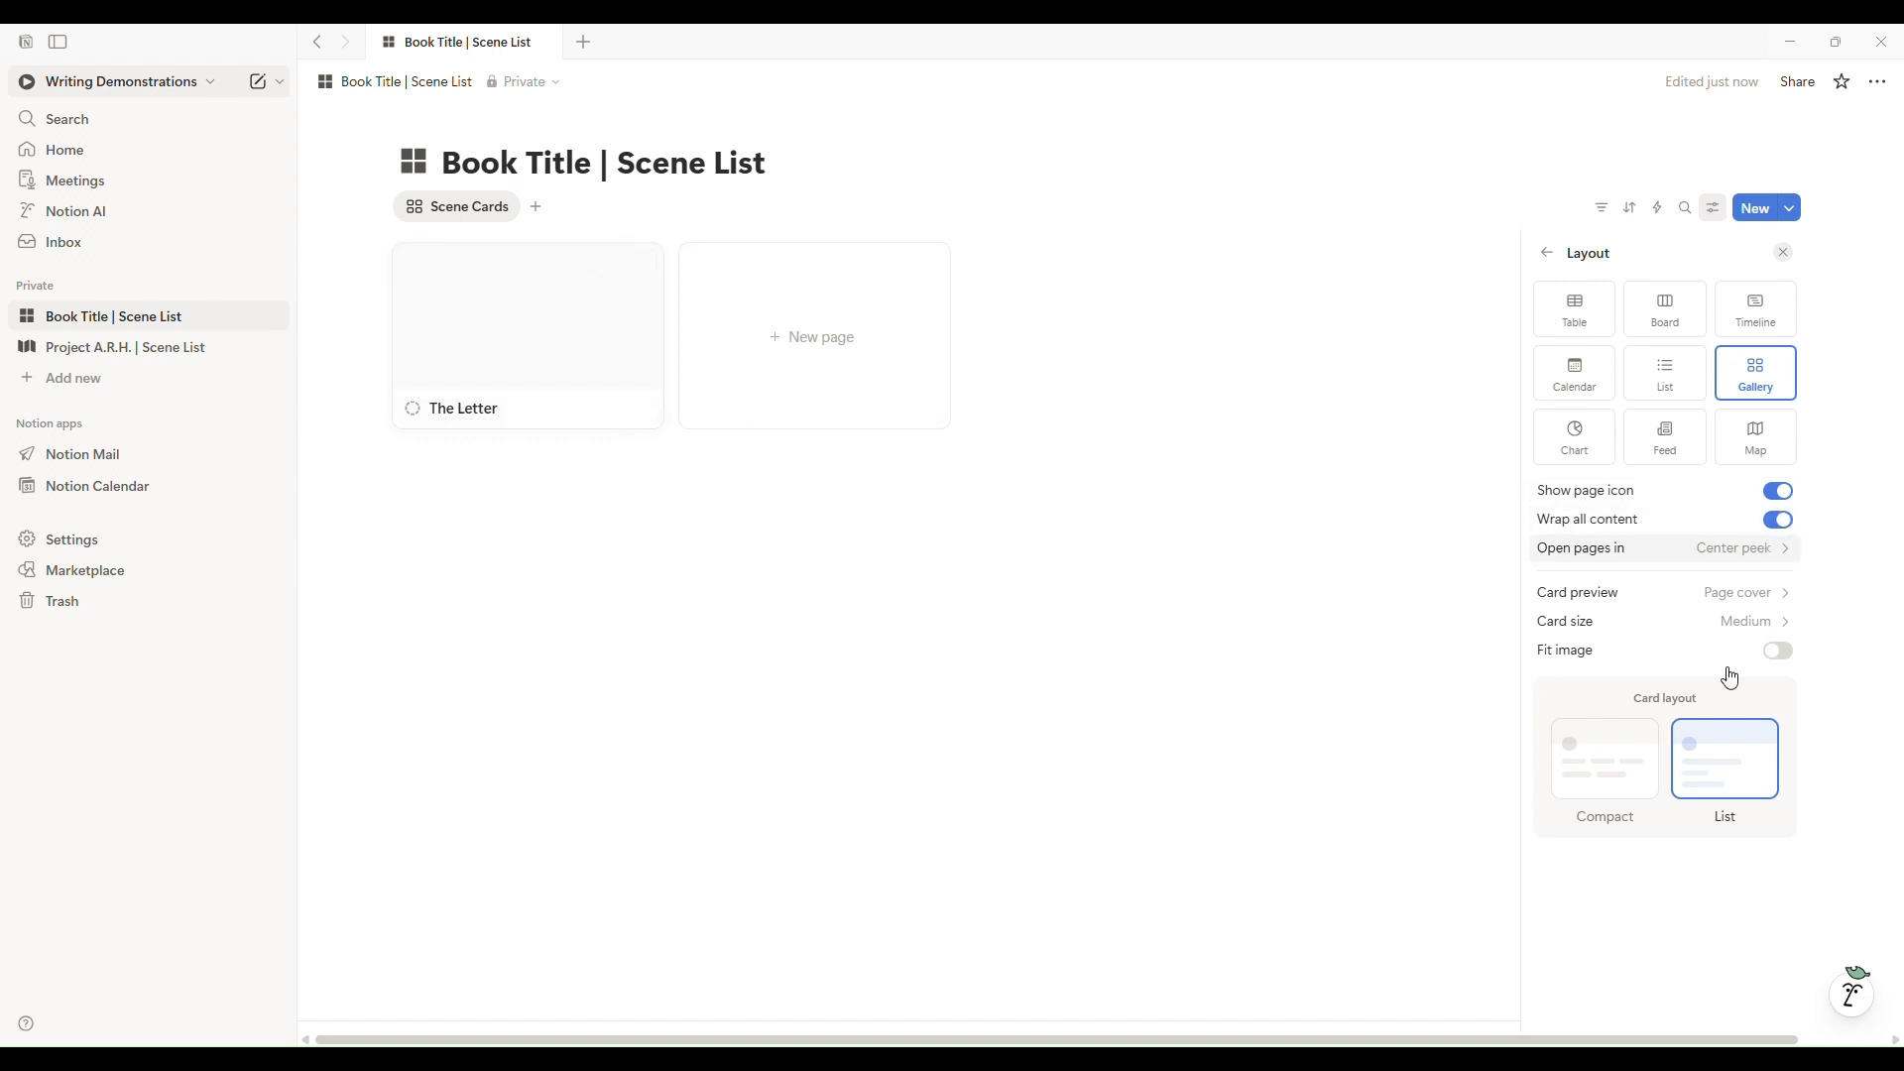
{"action": "left_click", "coordinate": [1562, 260]}
{"action": "left_click", "coordinate": [1395, 667]}
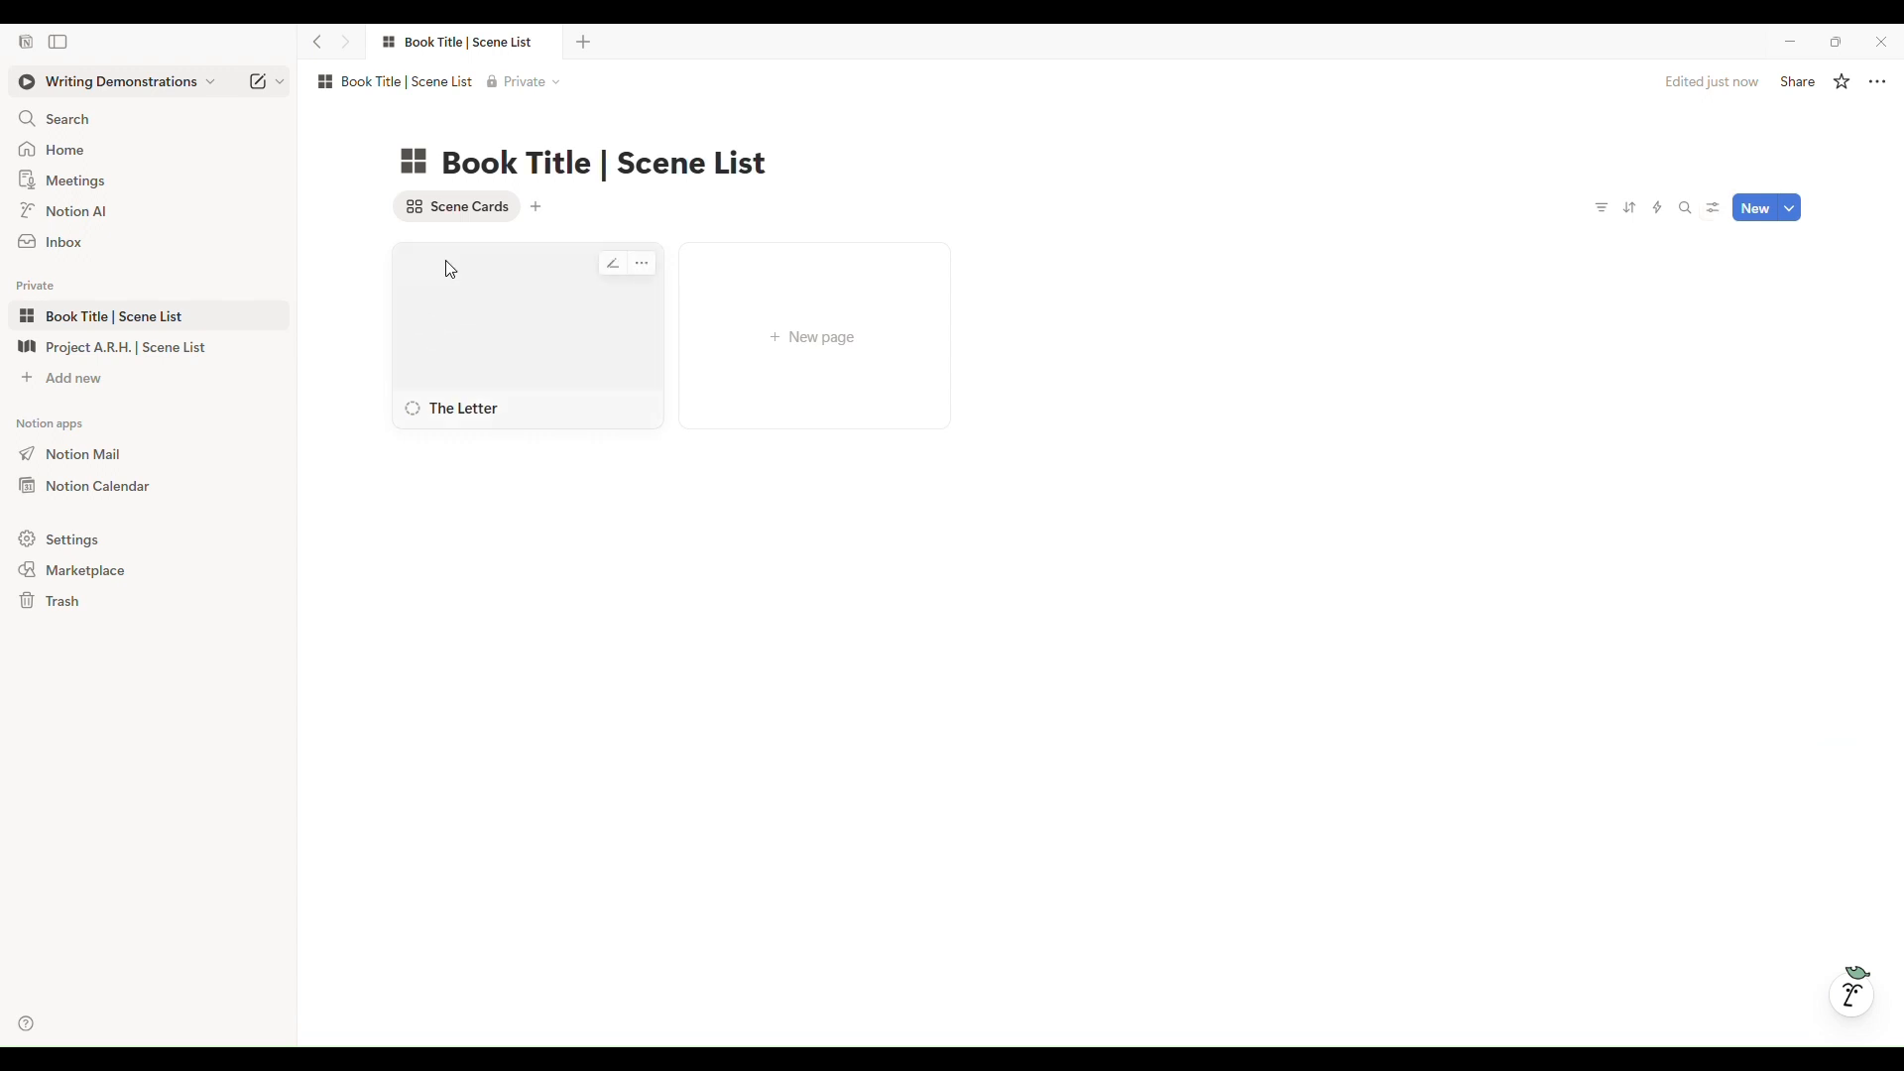
Add a cover to The Letter scene in the Book Title list, checking the Upload and Link sources and searching Unsplash for "letter".
{"action": "left_click", "coordinate": [465, 325]}
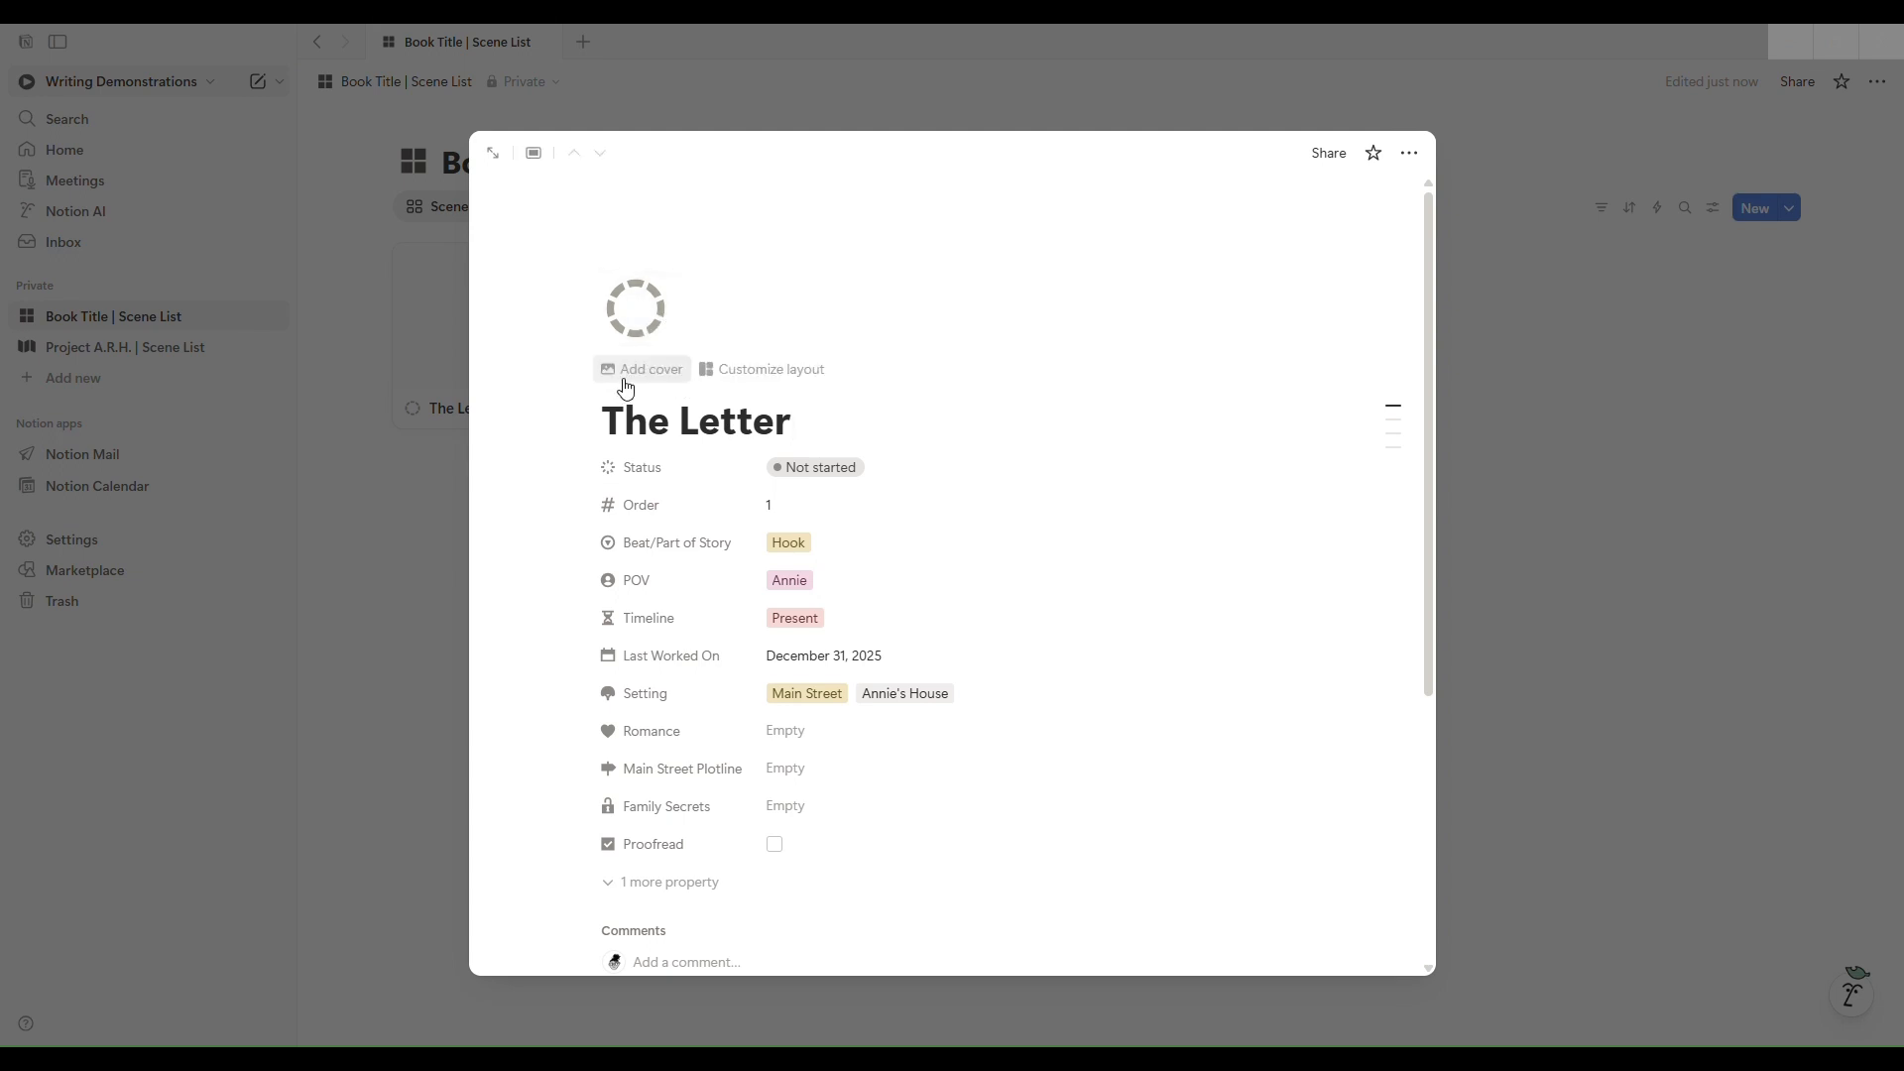
{"action": "left_click", "coordinate": [644, 370]}
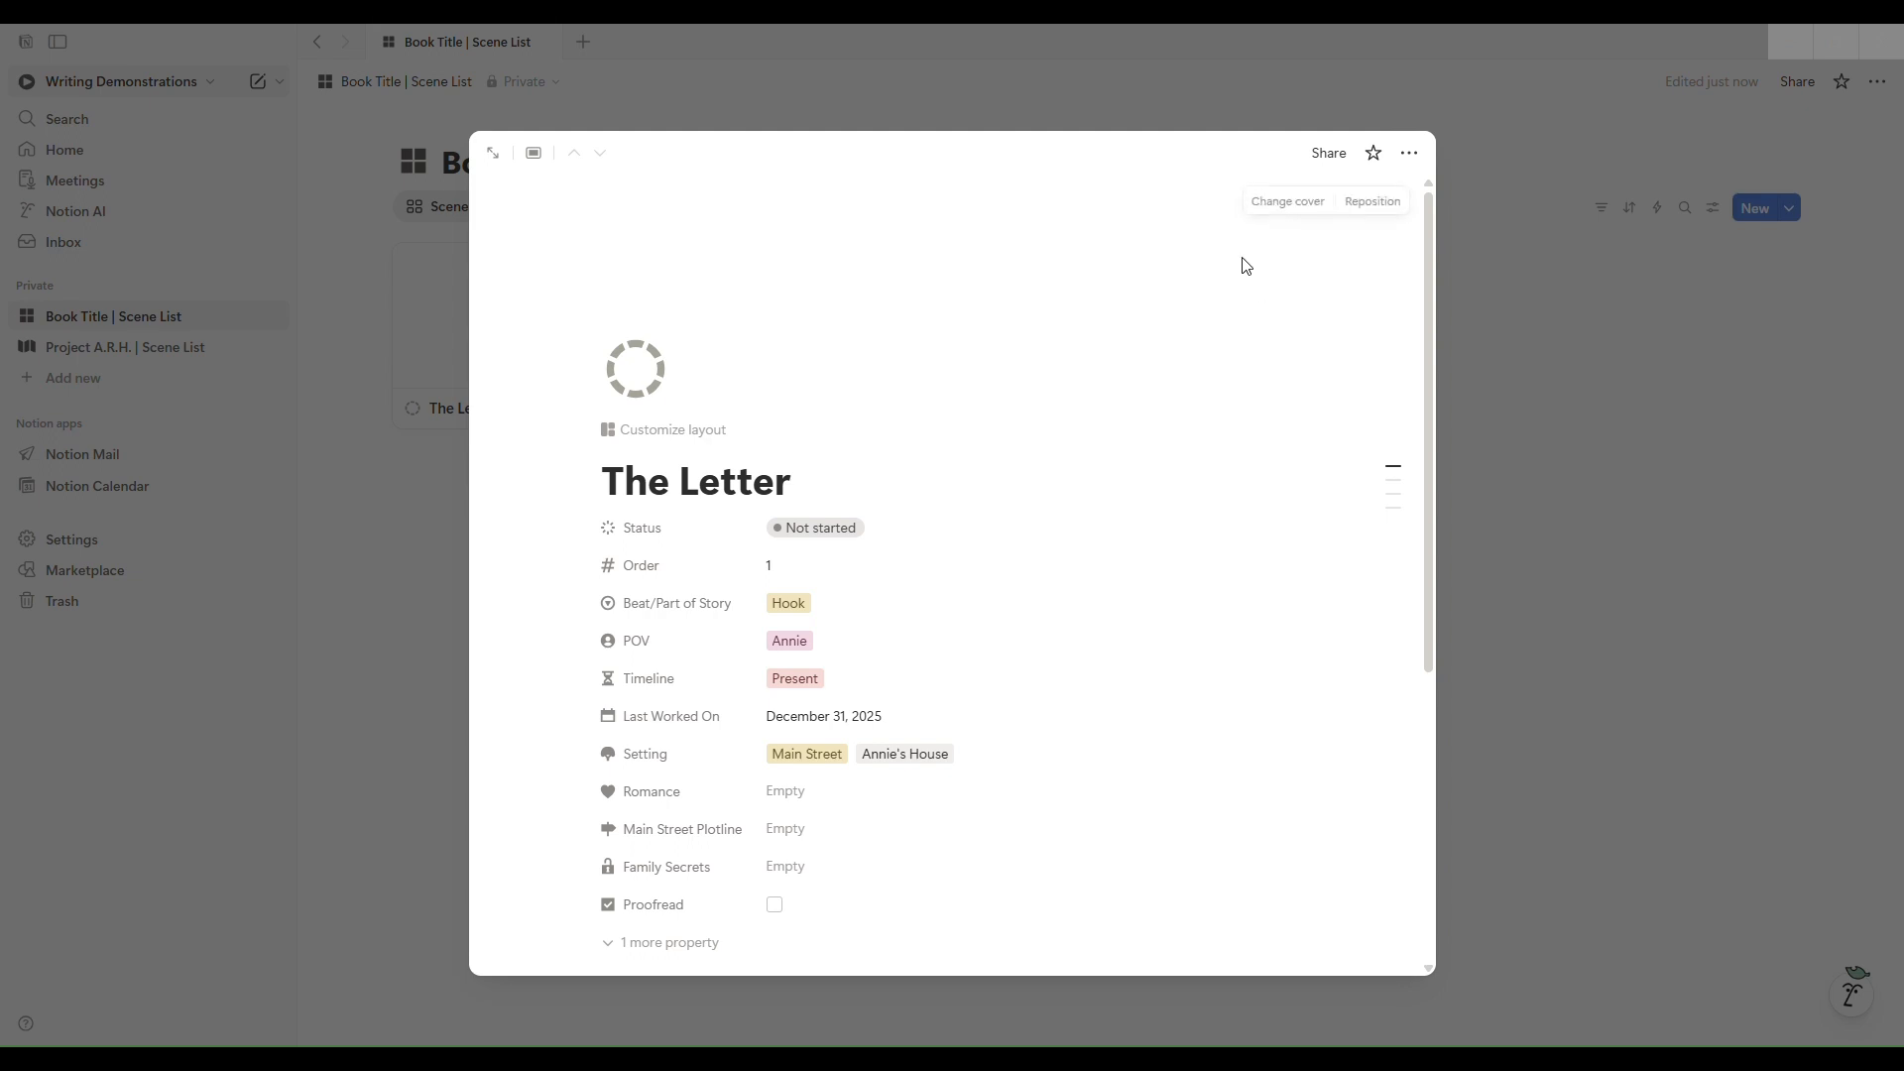
{"action": "left_click", "coordinate": [1293, 203]}
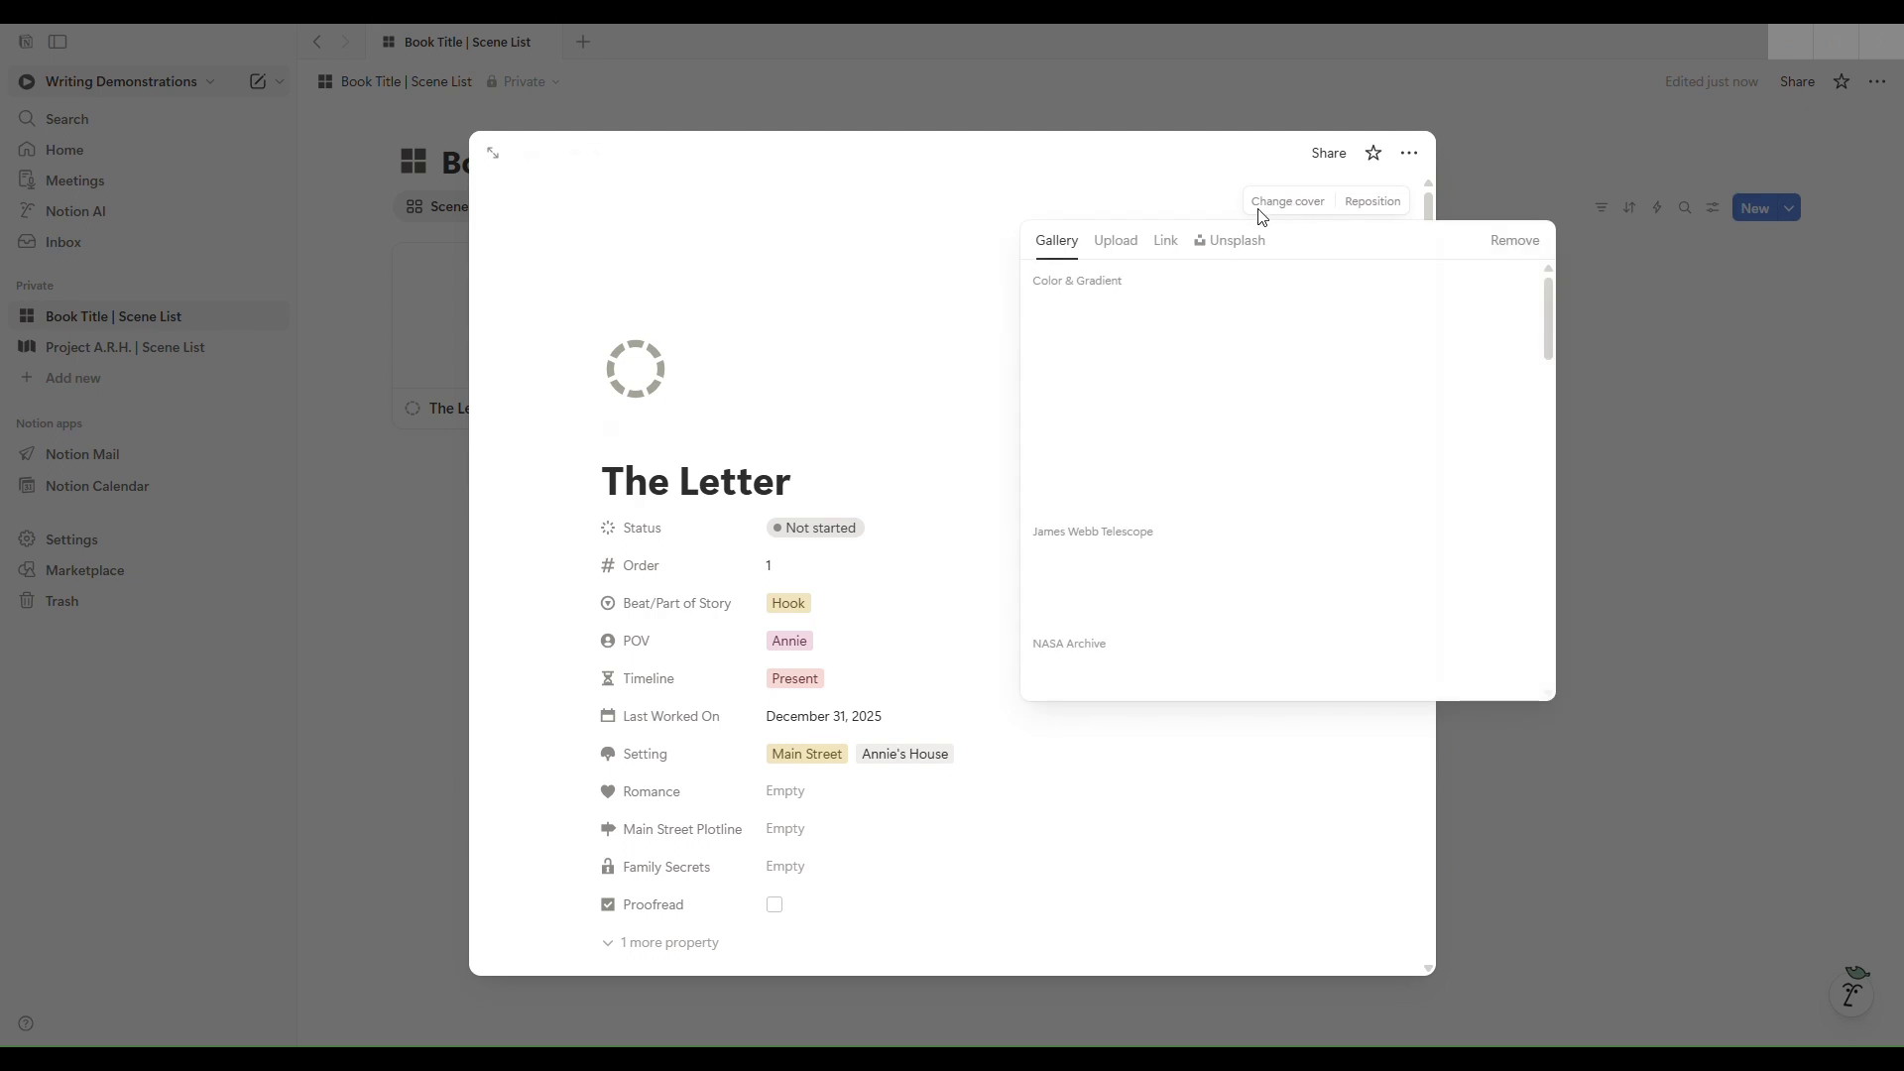
{"action": "left_click", "coordinate": [1114, 243]}
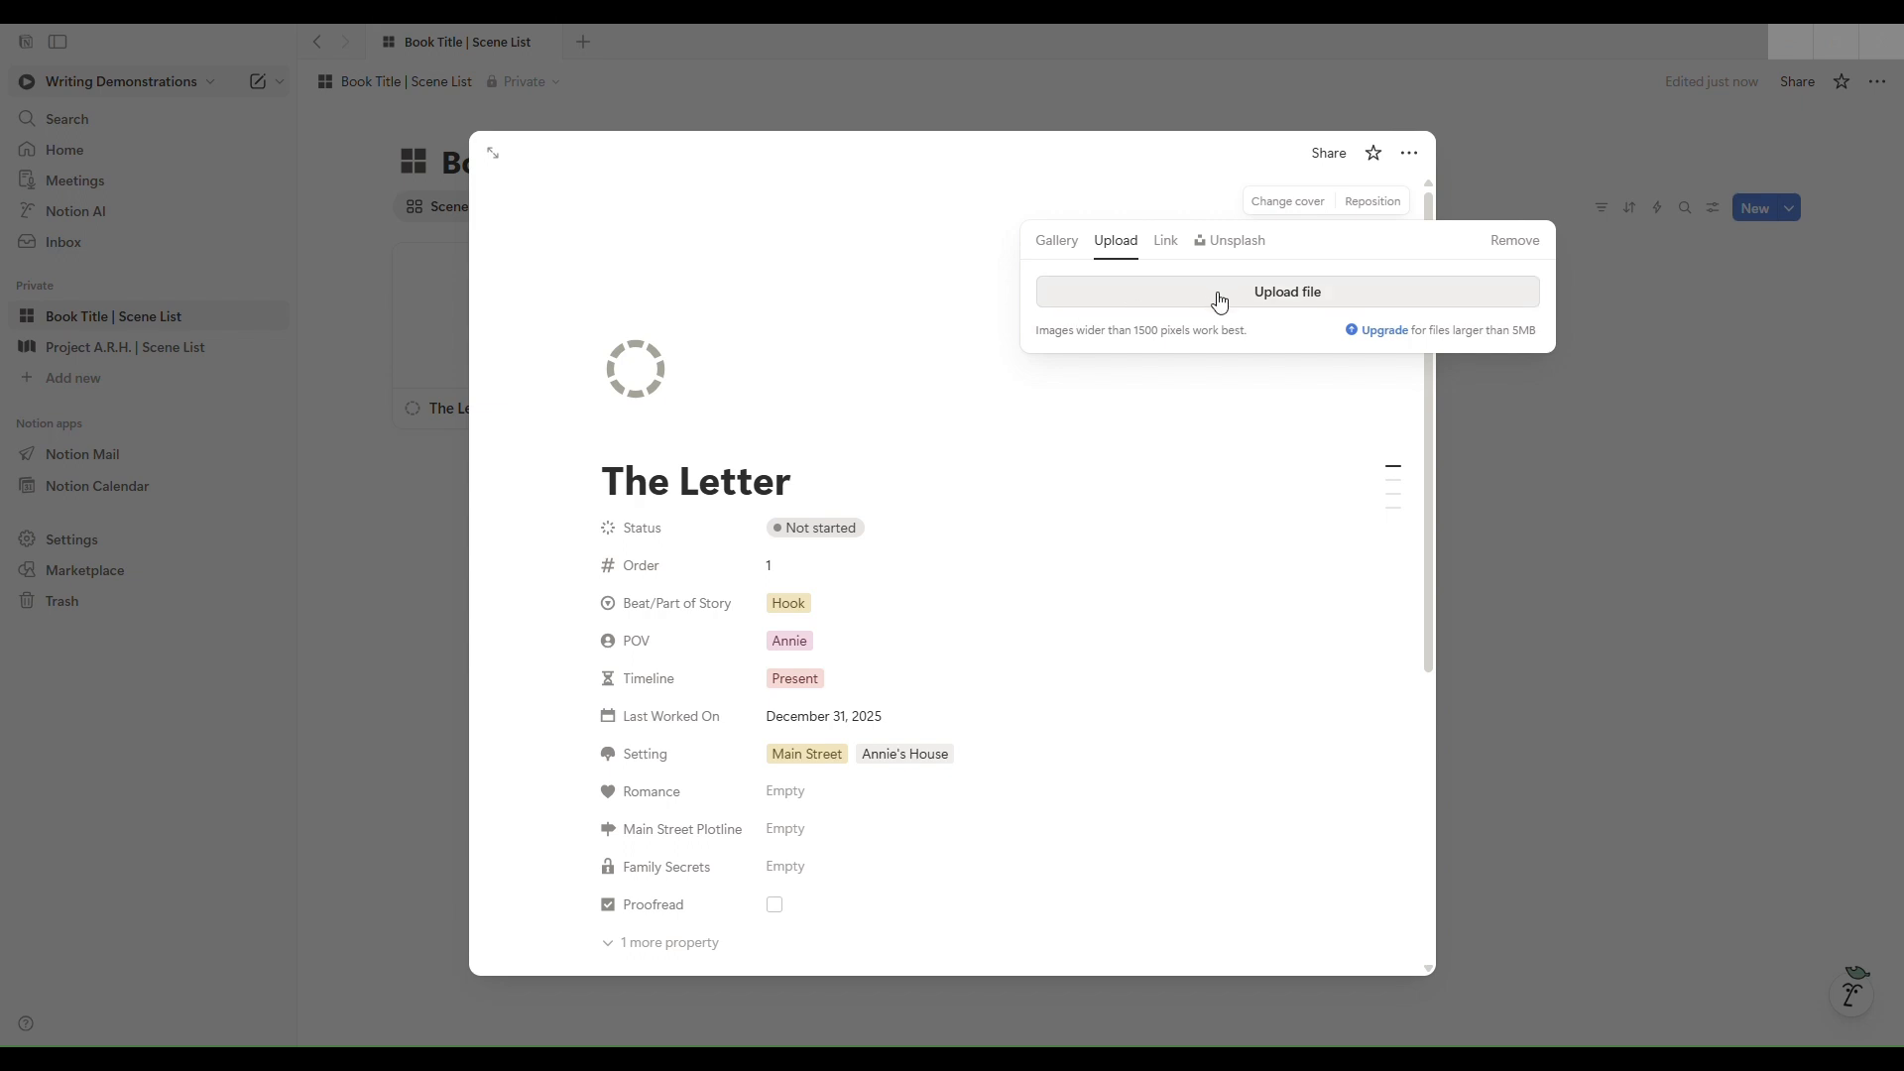
{"action": "left_click", "coordinate": [1166, 243]}
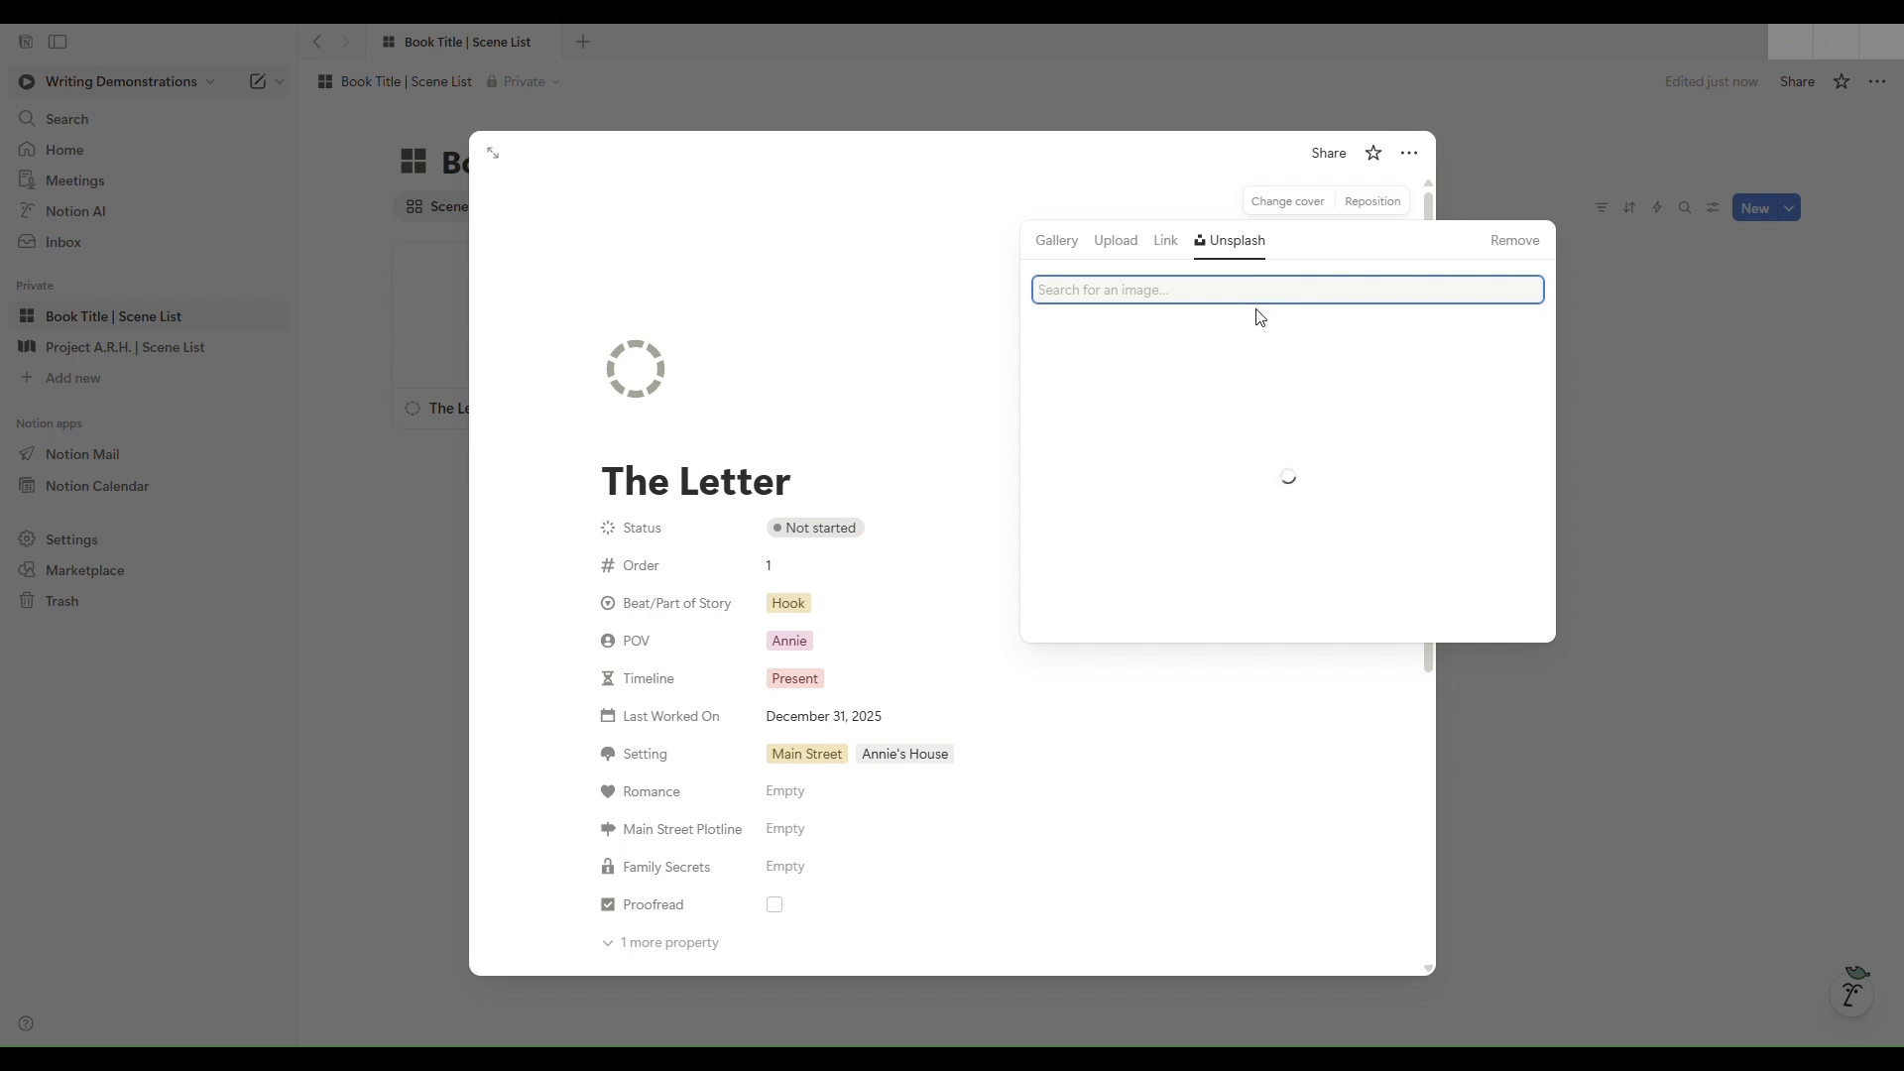
{"action": "type", "text": "letter"}
{"action": "left_click", "coordinate": [813, 303]}
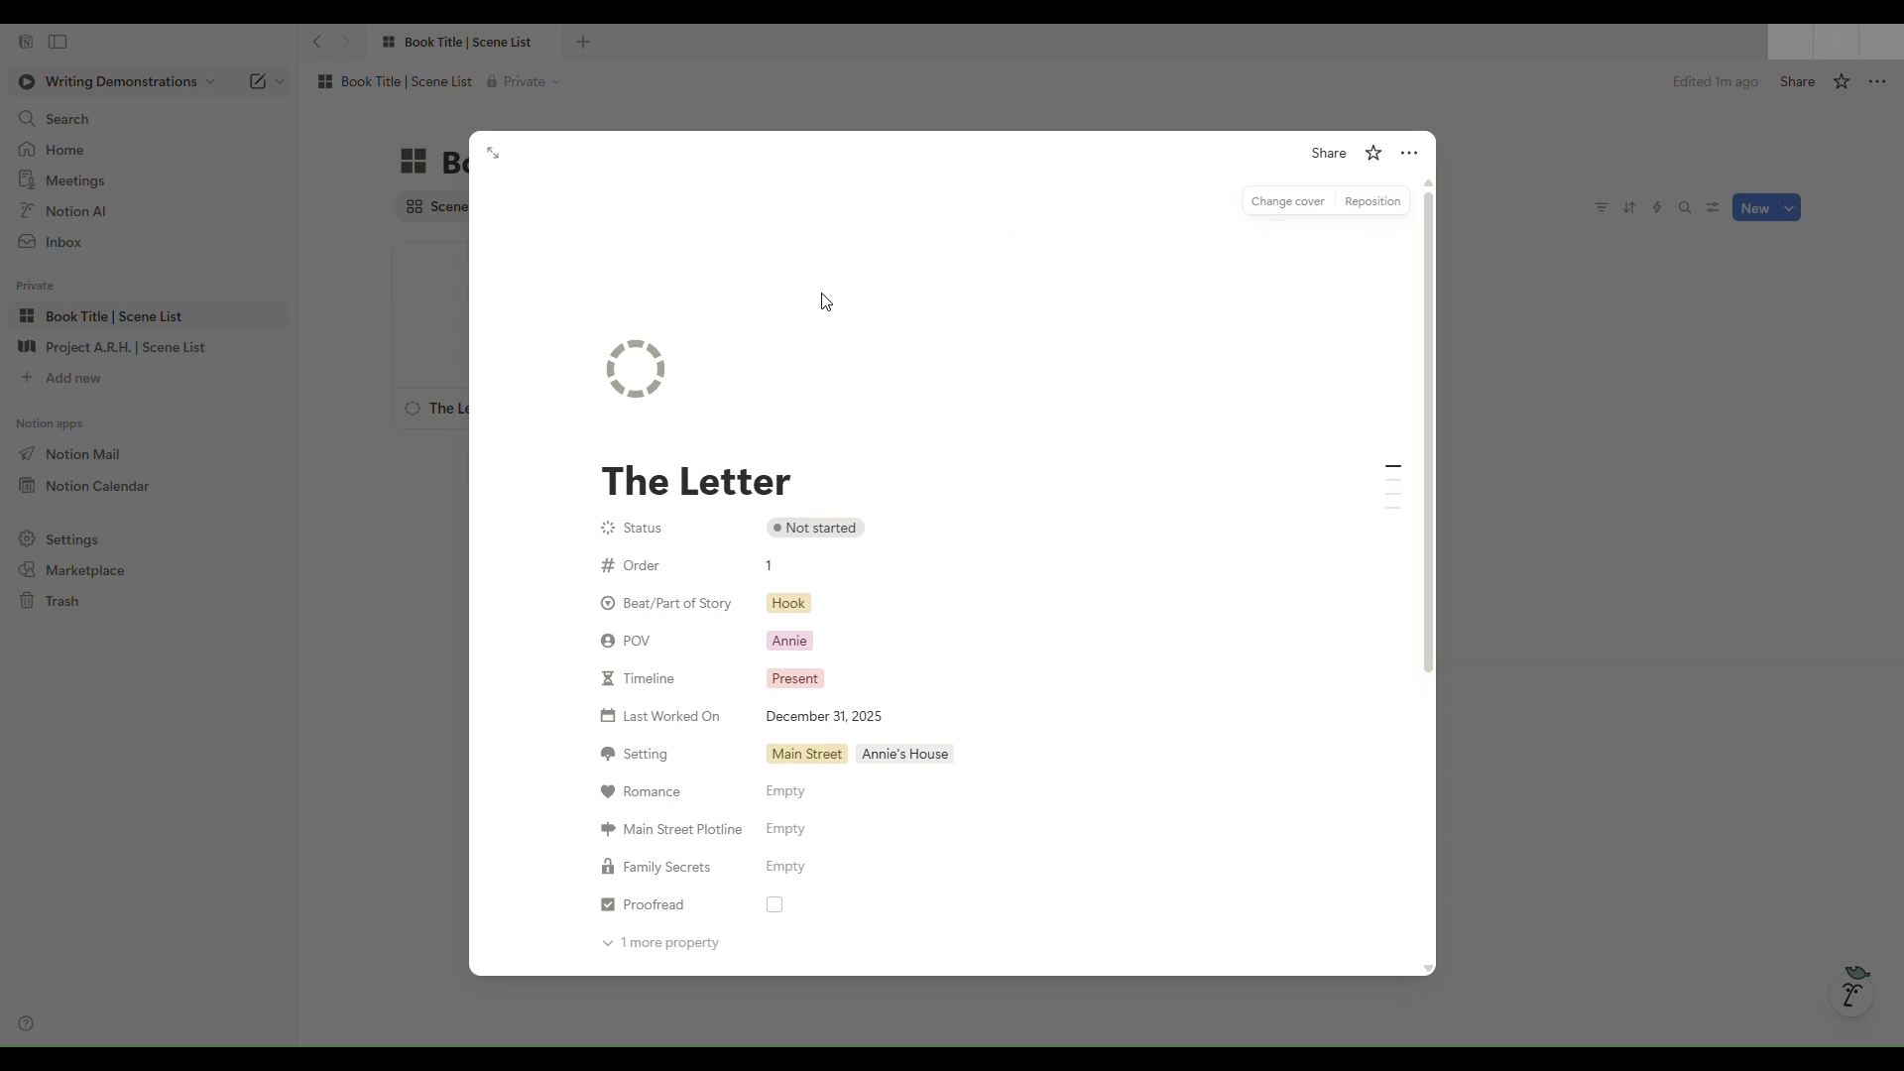
{"action": "left_click", "coordinate": [449, 561]}
Reposition the cover image on the New In Town card in the Project A.R.H. scene list.
{"action": "left_click", "coordinate": [175, 347]}
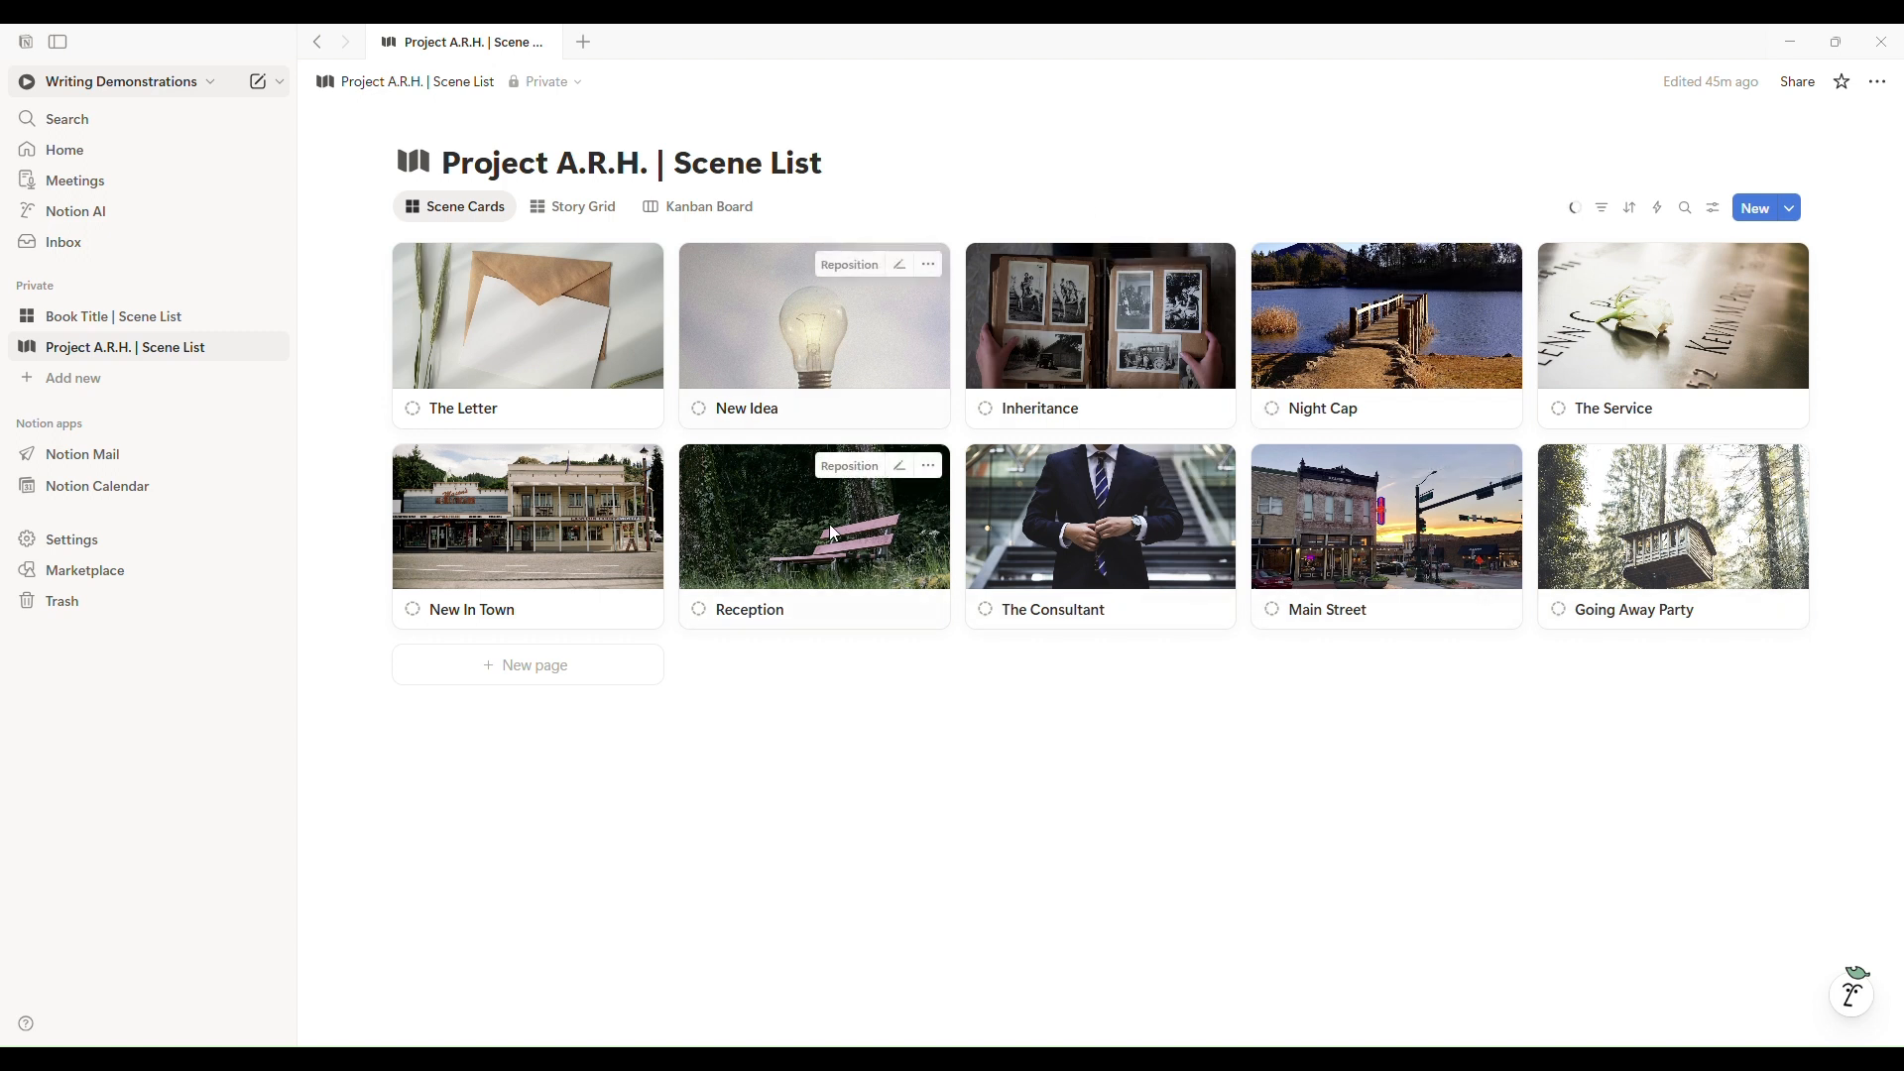
{"action": "left_click", "coordinate": [563, 465]}
{"action": "left_click_drag", "start_coordinate": [484, 520], "coordinate": [448, 534]}
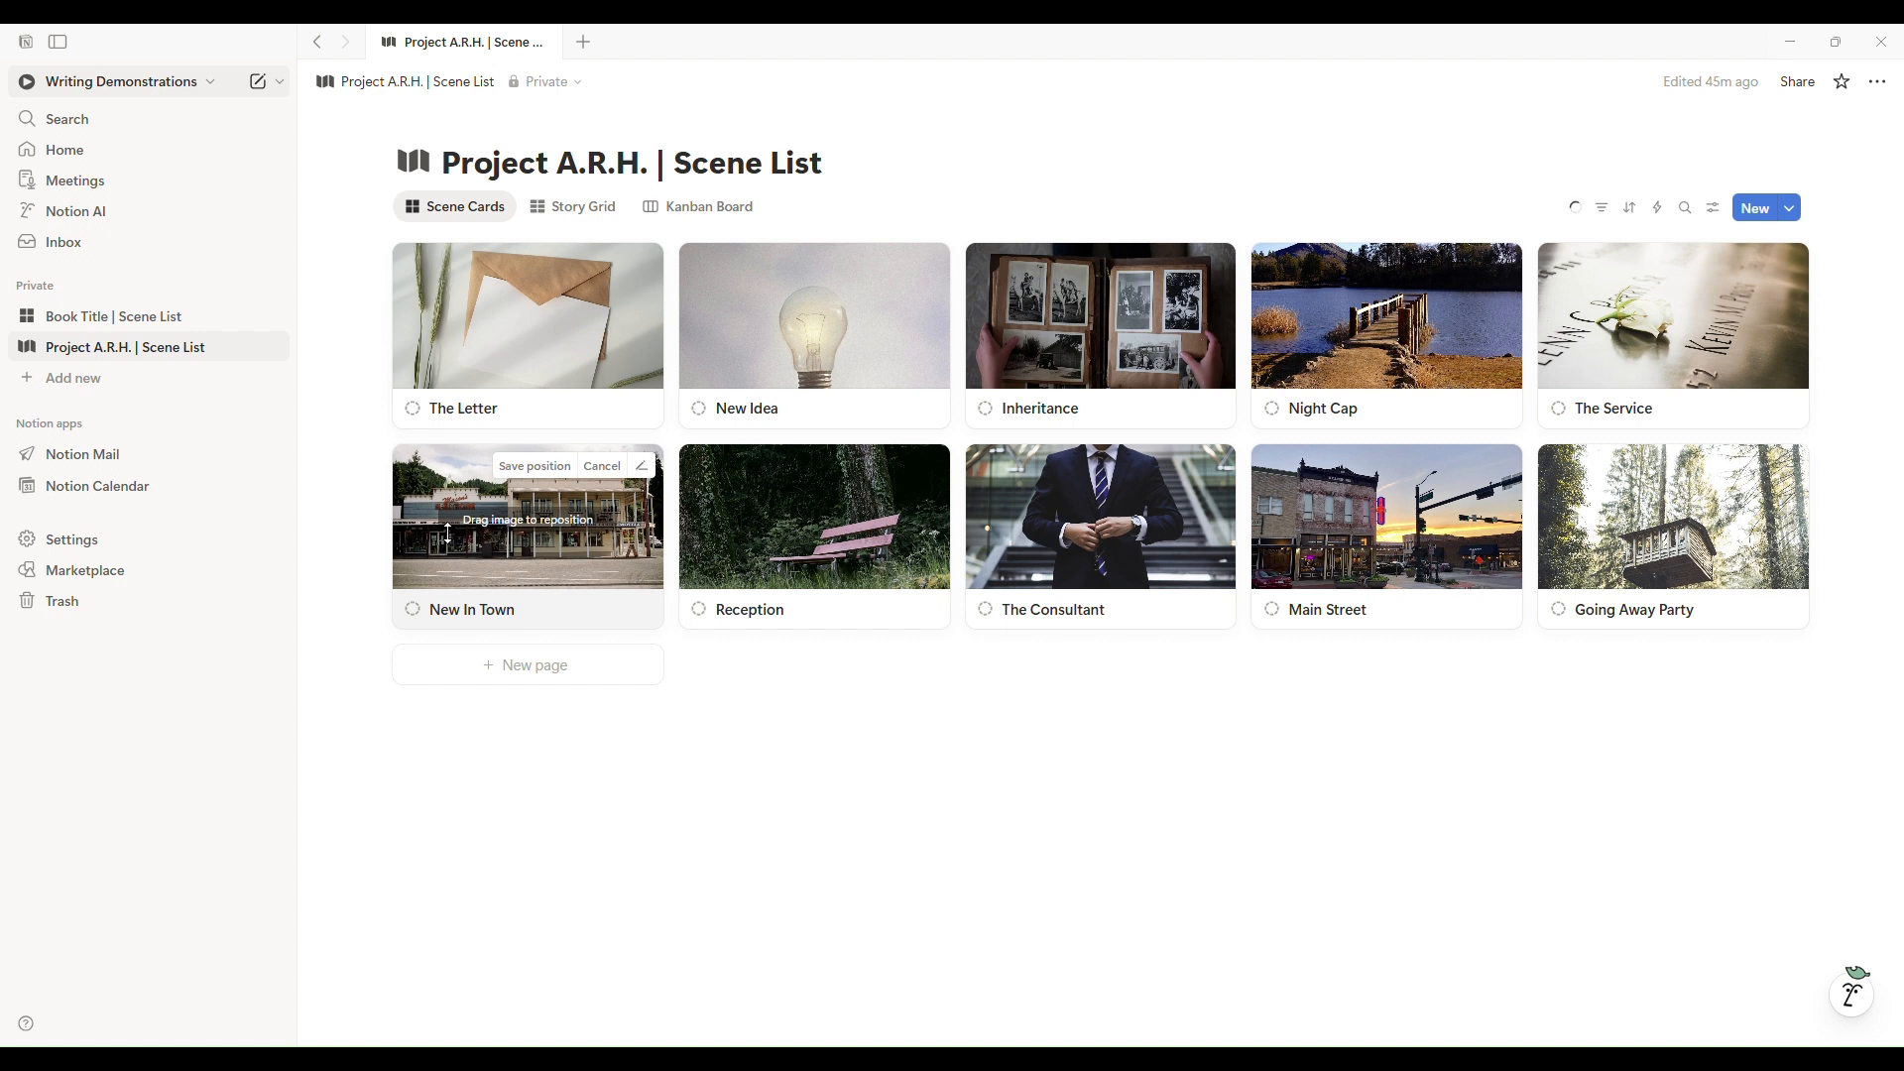
{"action": "left_click", "coordinate": [922, 781]}
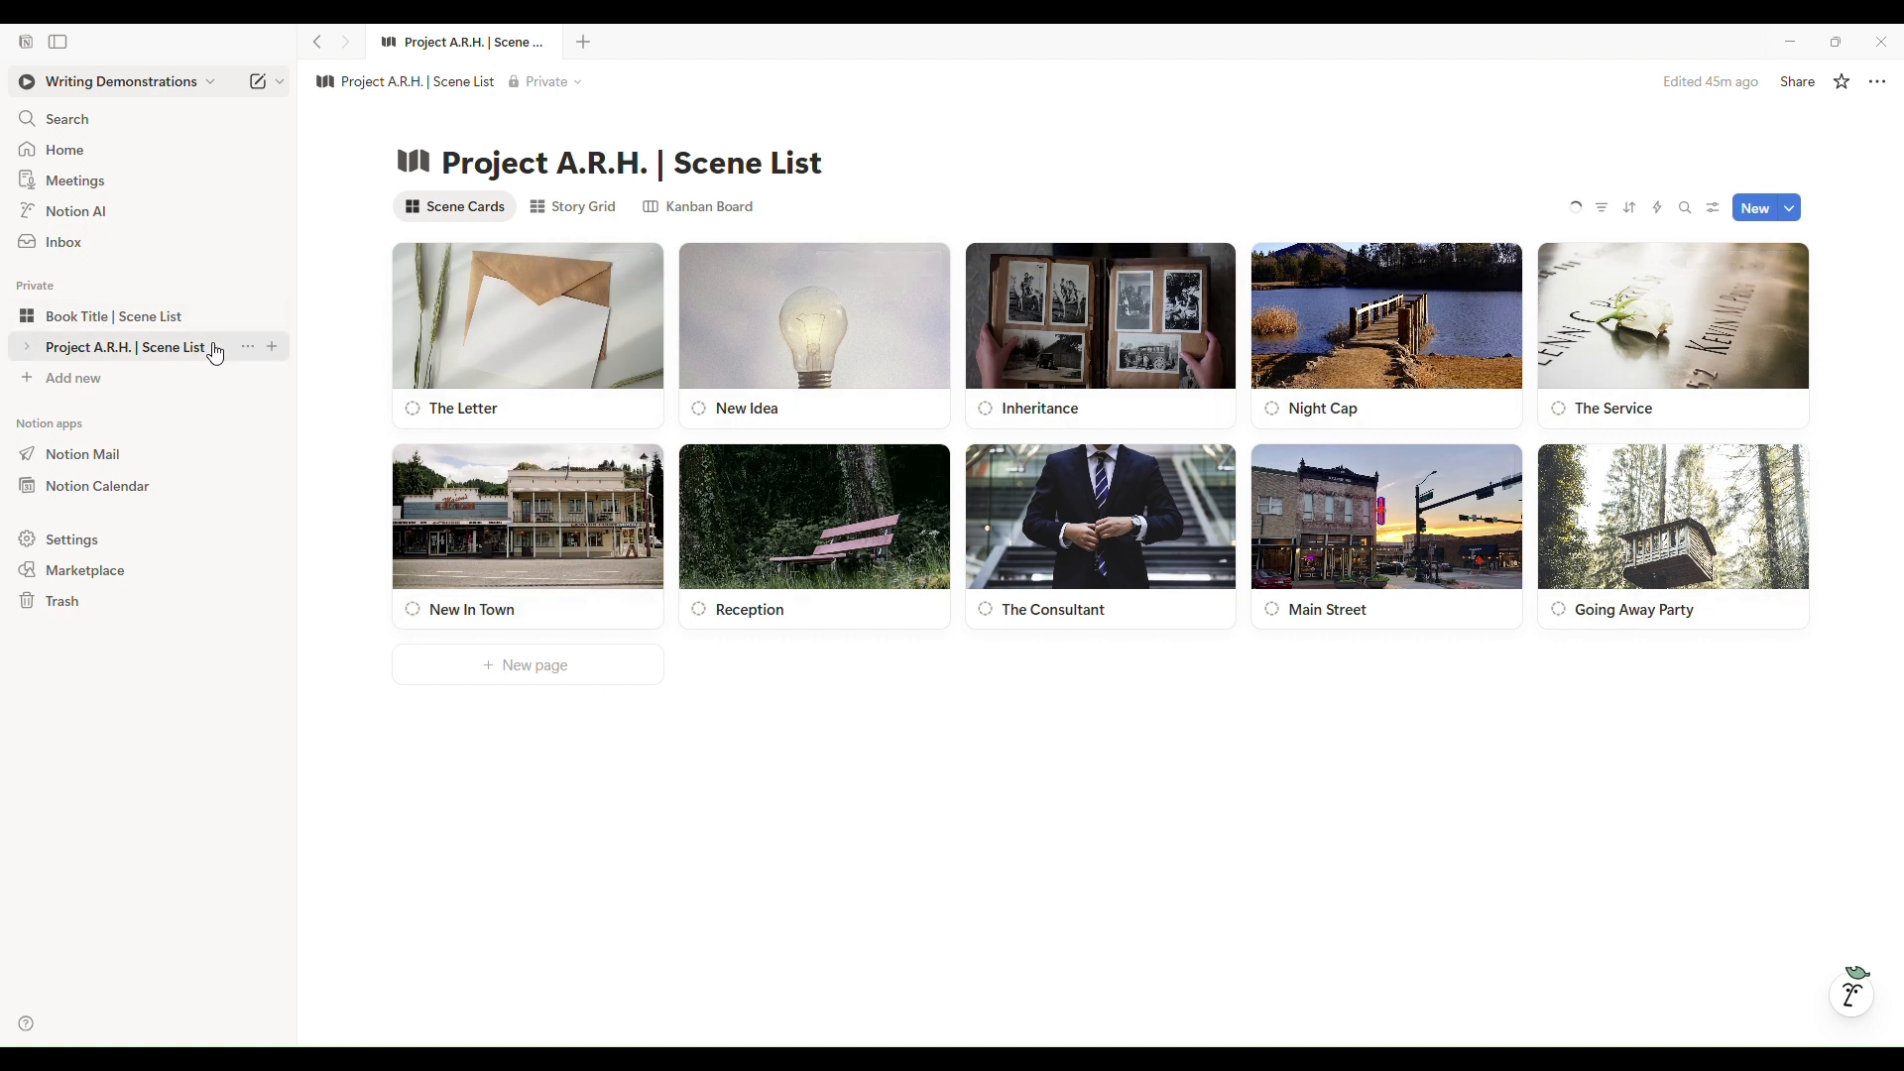
Check the Book Title scene list, then review the properties of The Letter scene in Project A.R.H., including its Summary.
{"action": "left_click", "coordinate": [166, 317]}
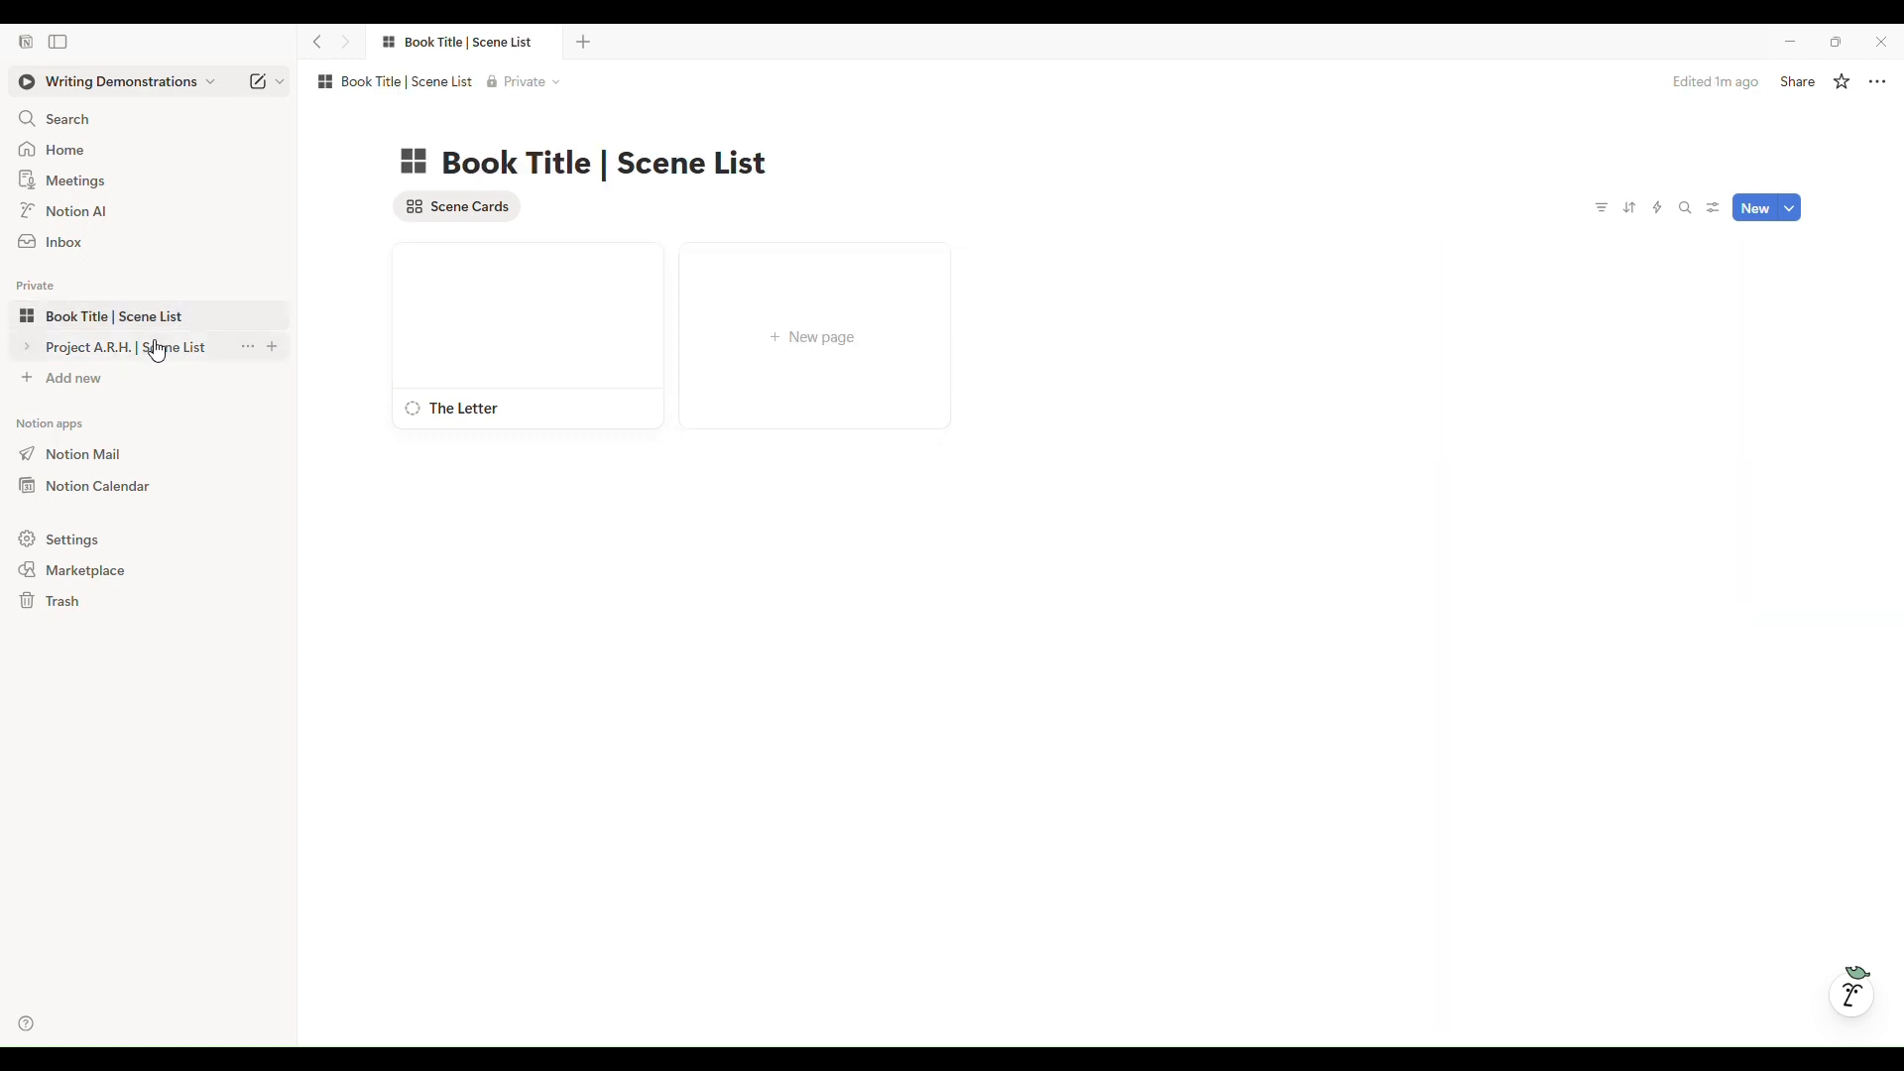
{"action": "left_click", "coordinate": [157, 349]}
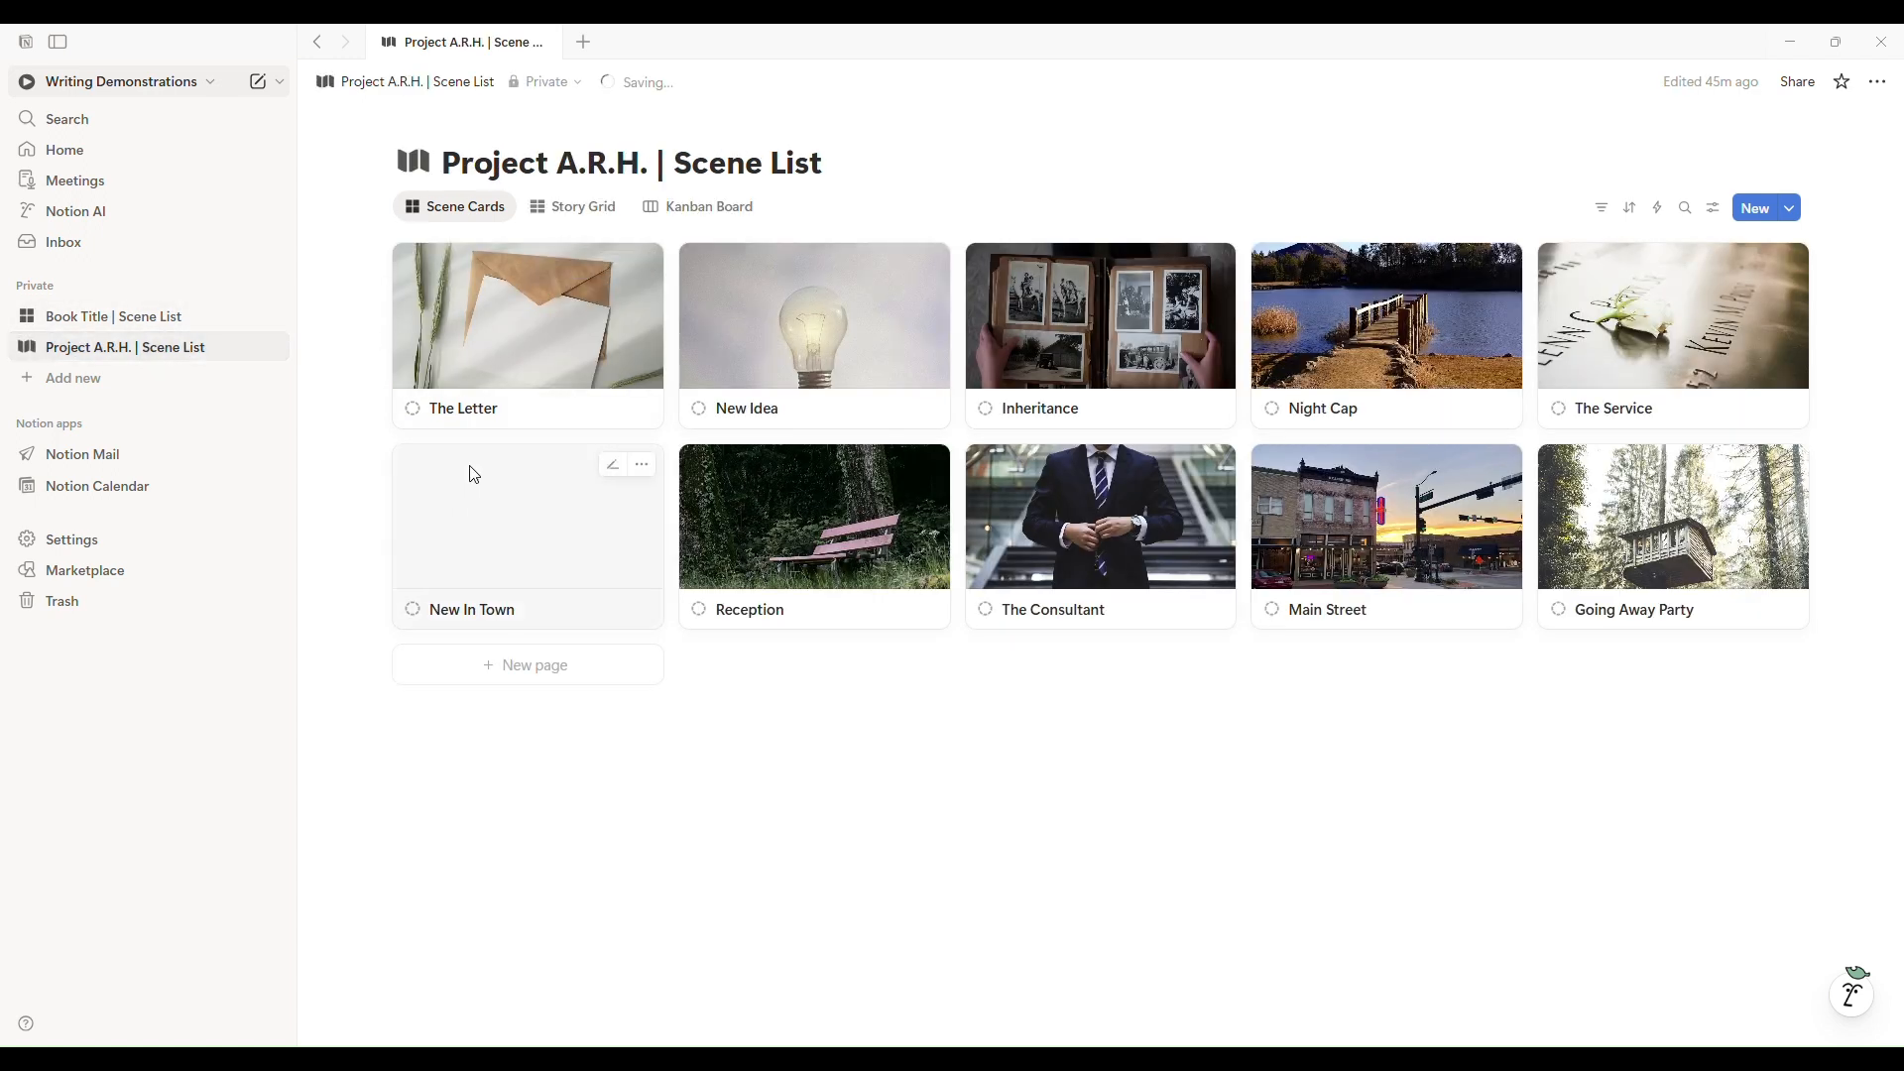
{"action": "left_click", "coordinate": [493, 328]}
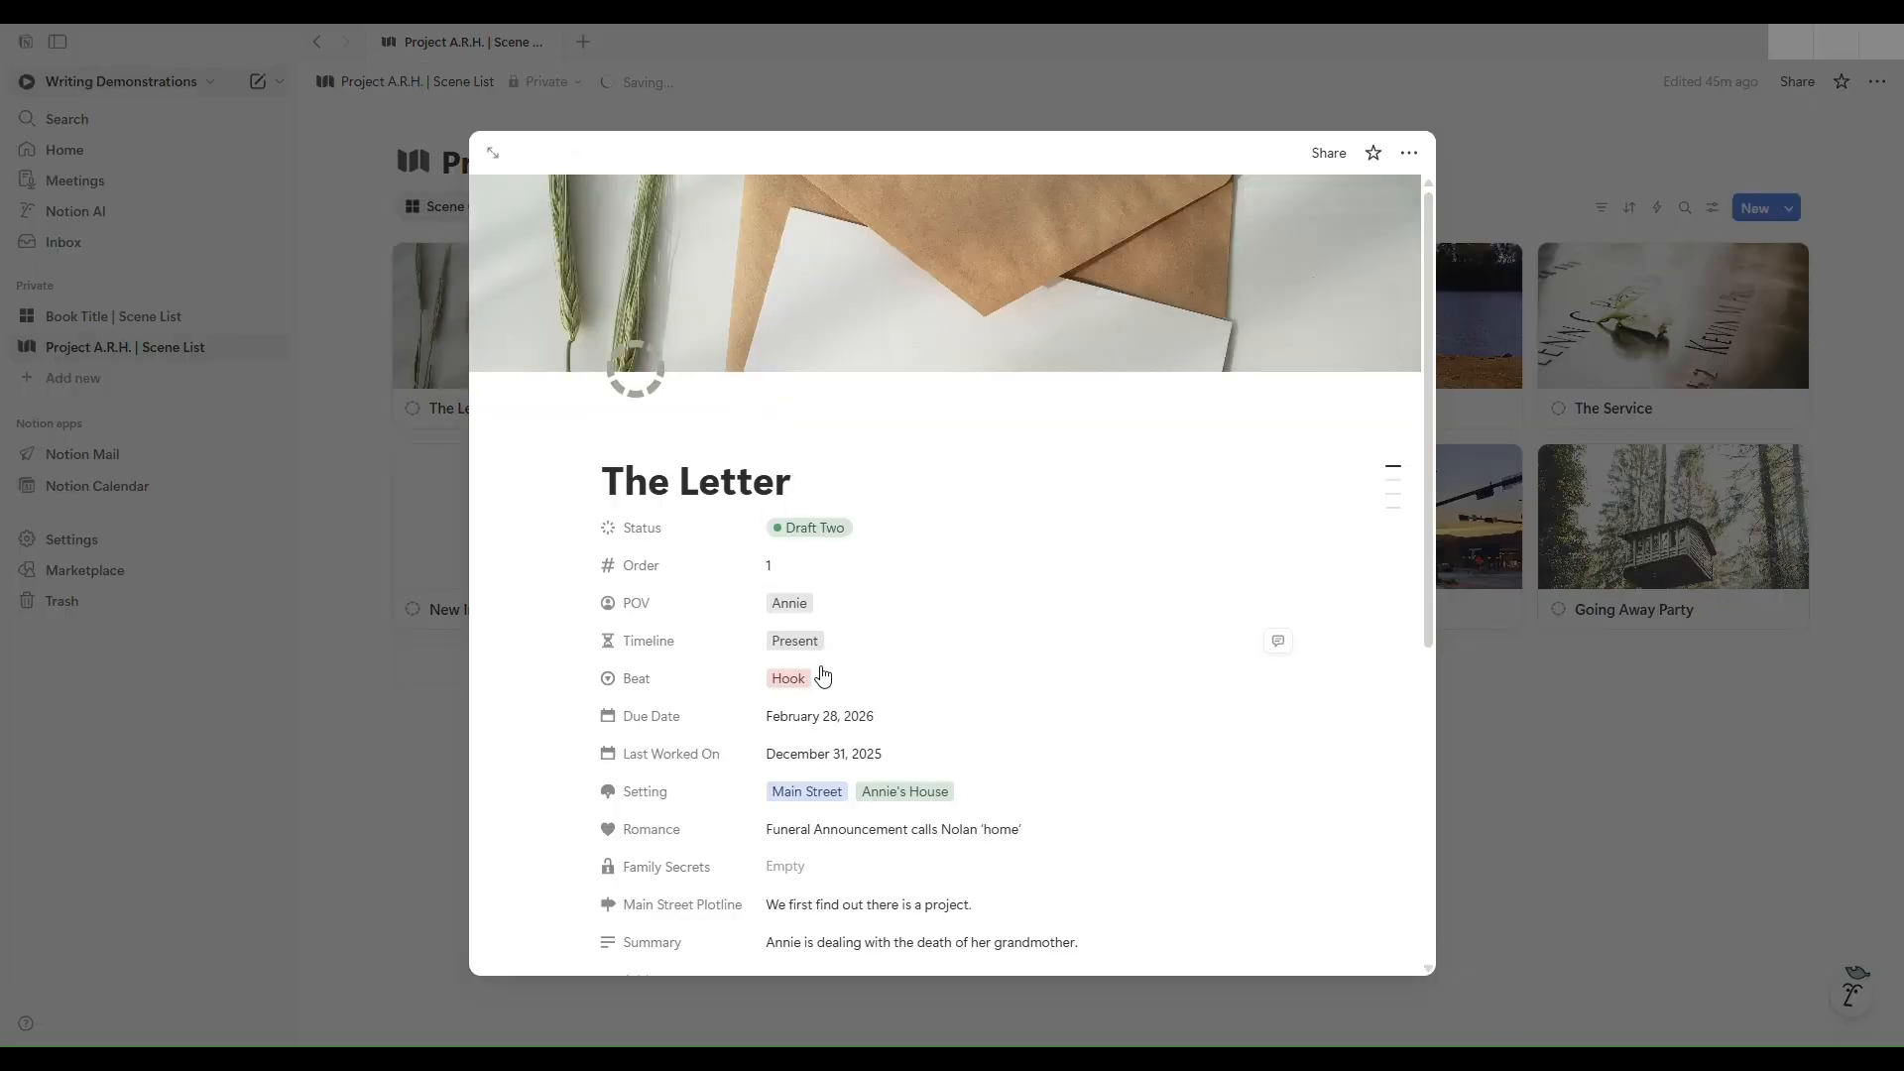
{"action": "scroll", "coordinate": [813, 675], "scroll_direction": "down", "scroll_amount": 2}
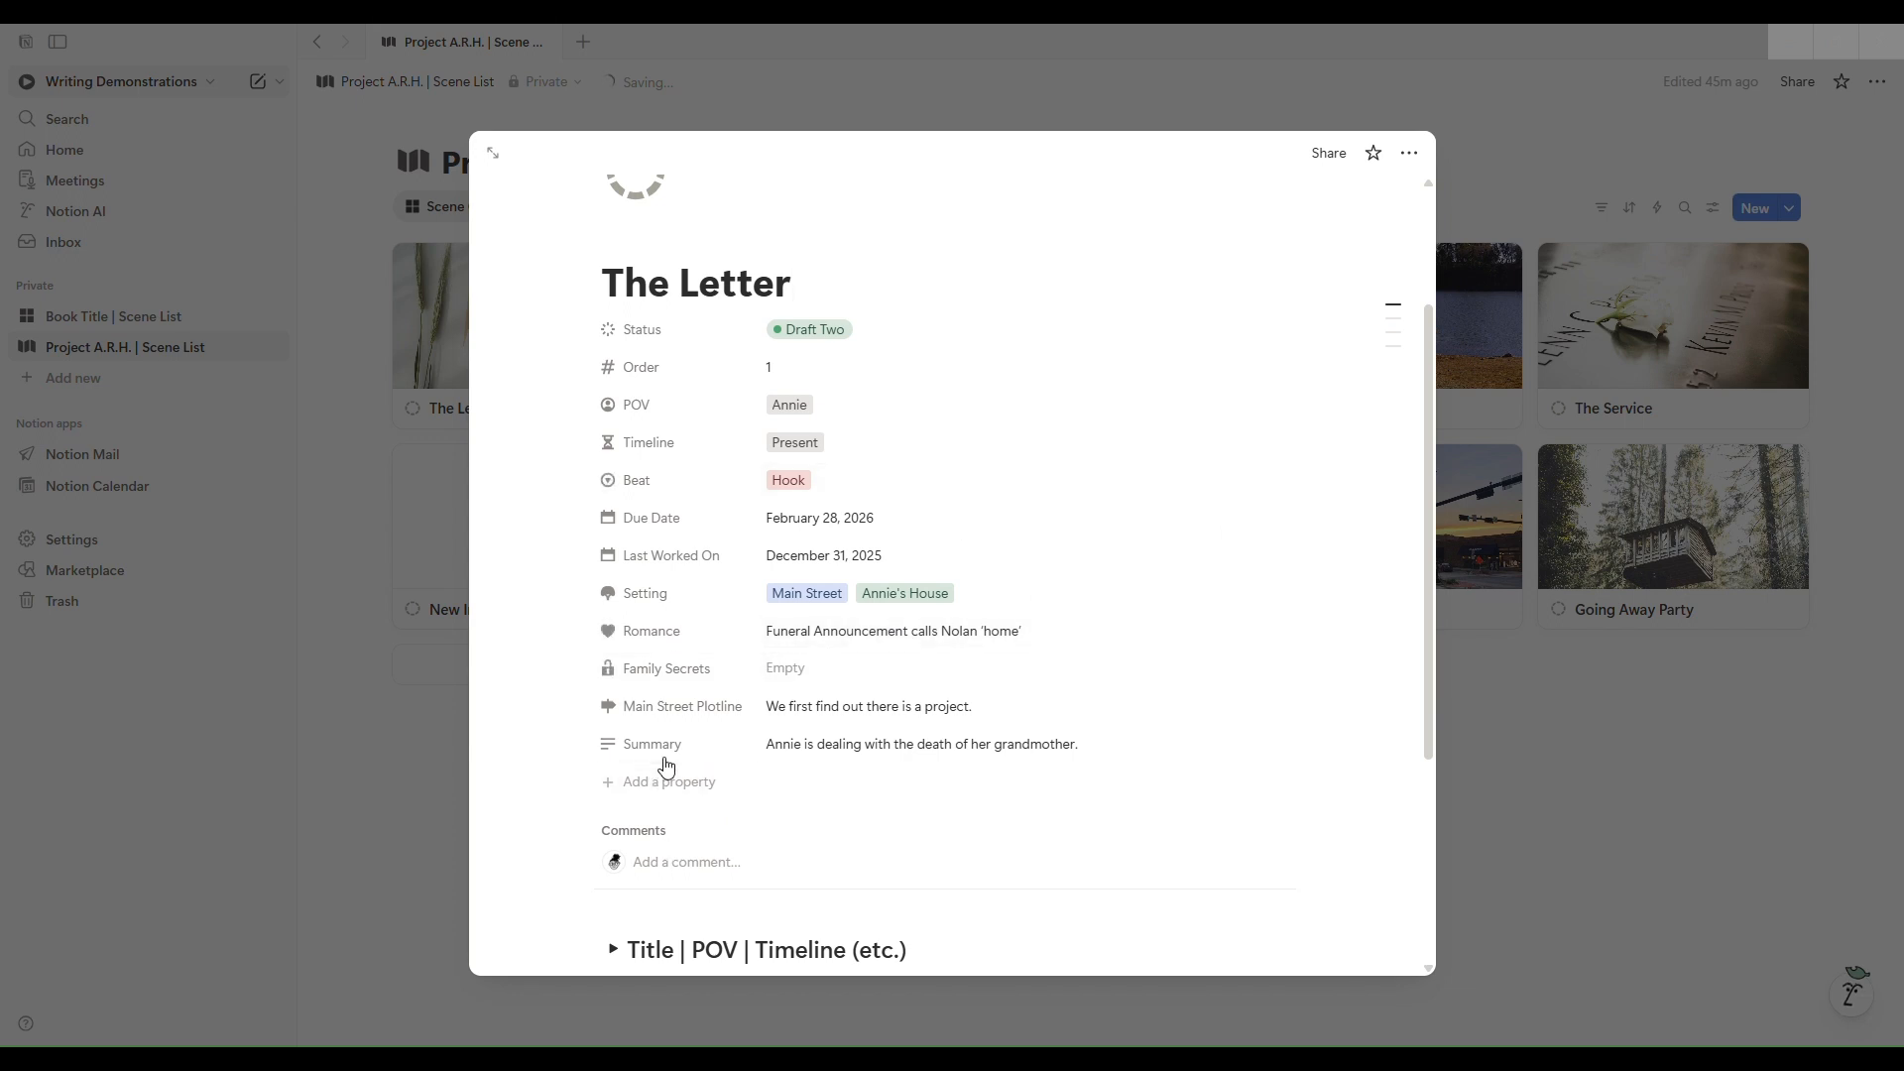
{"action": "left_click", "coordinate": [1109, 750]}
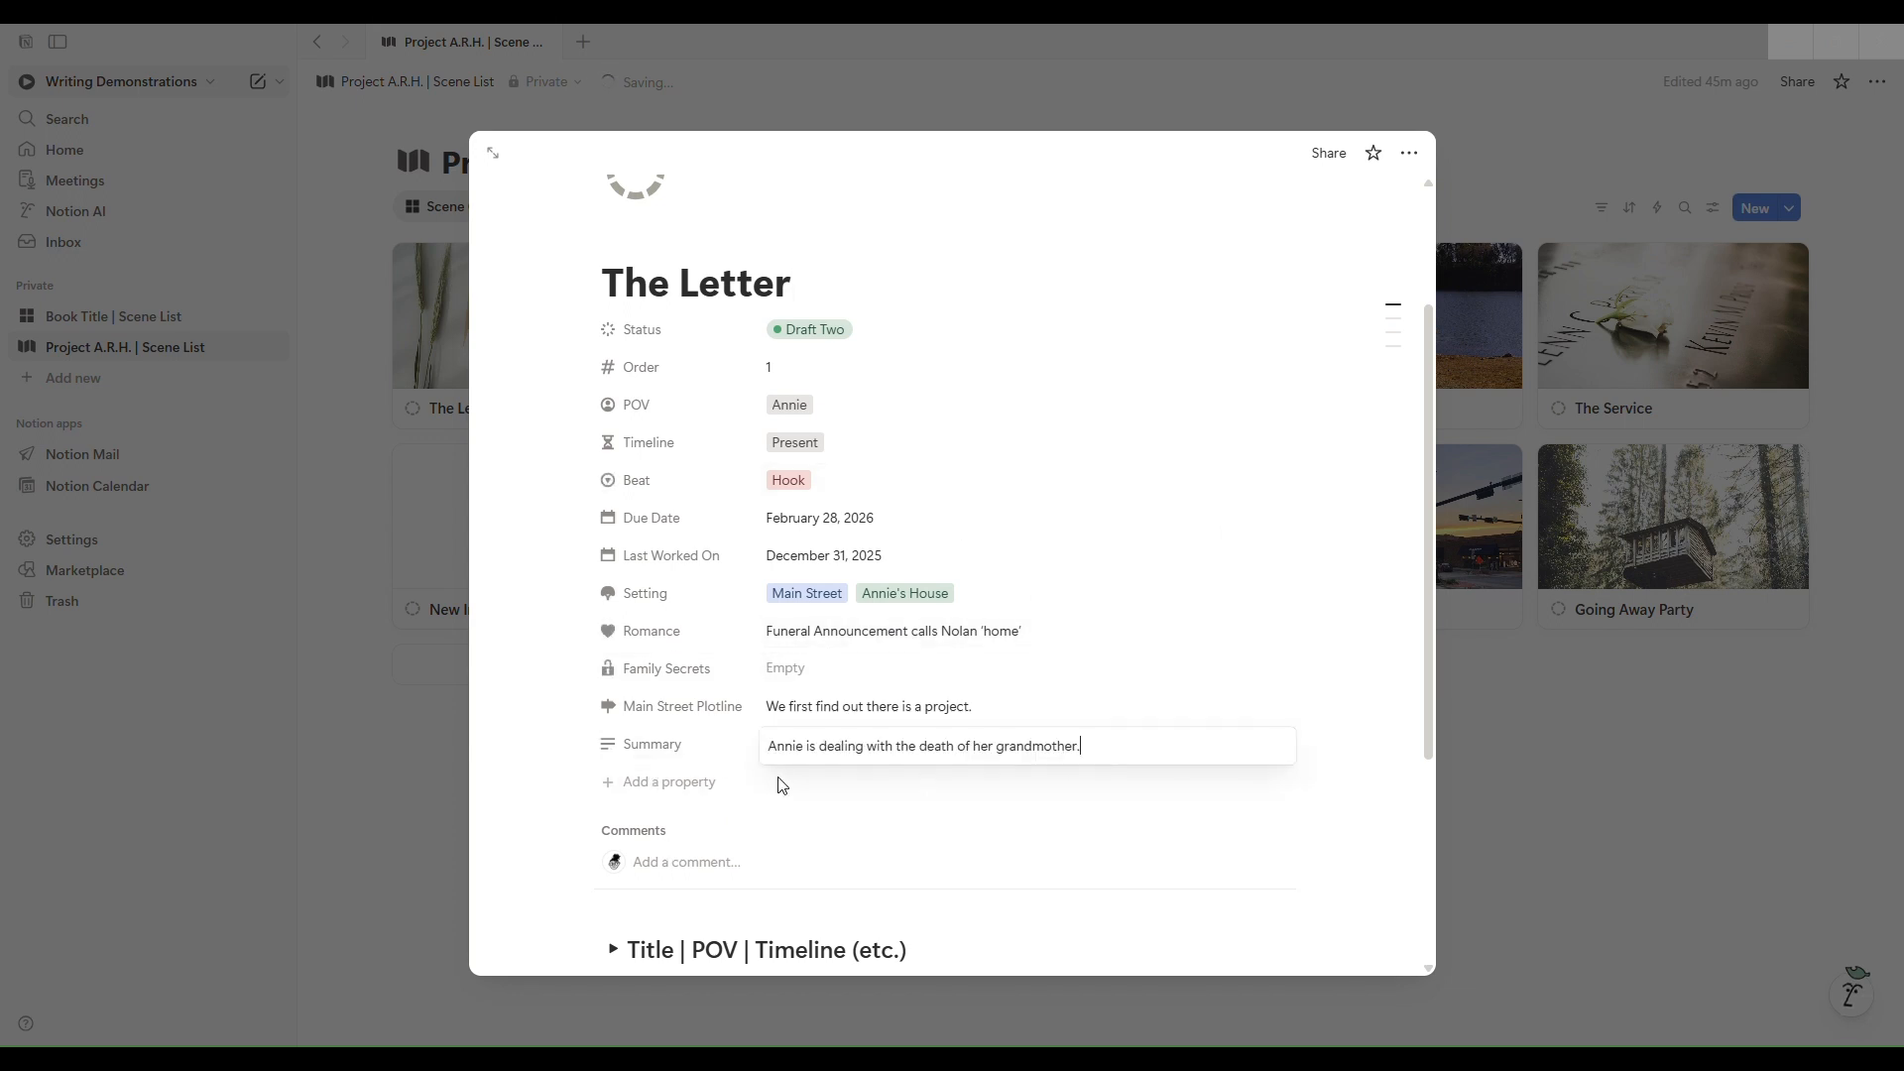
{"action": "key", "text": "Escape"}
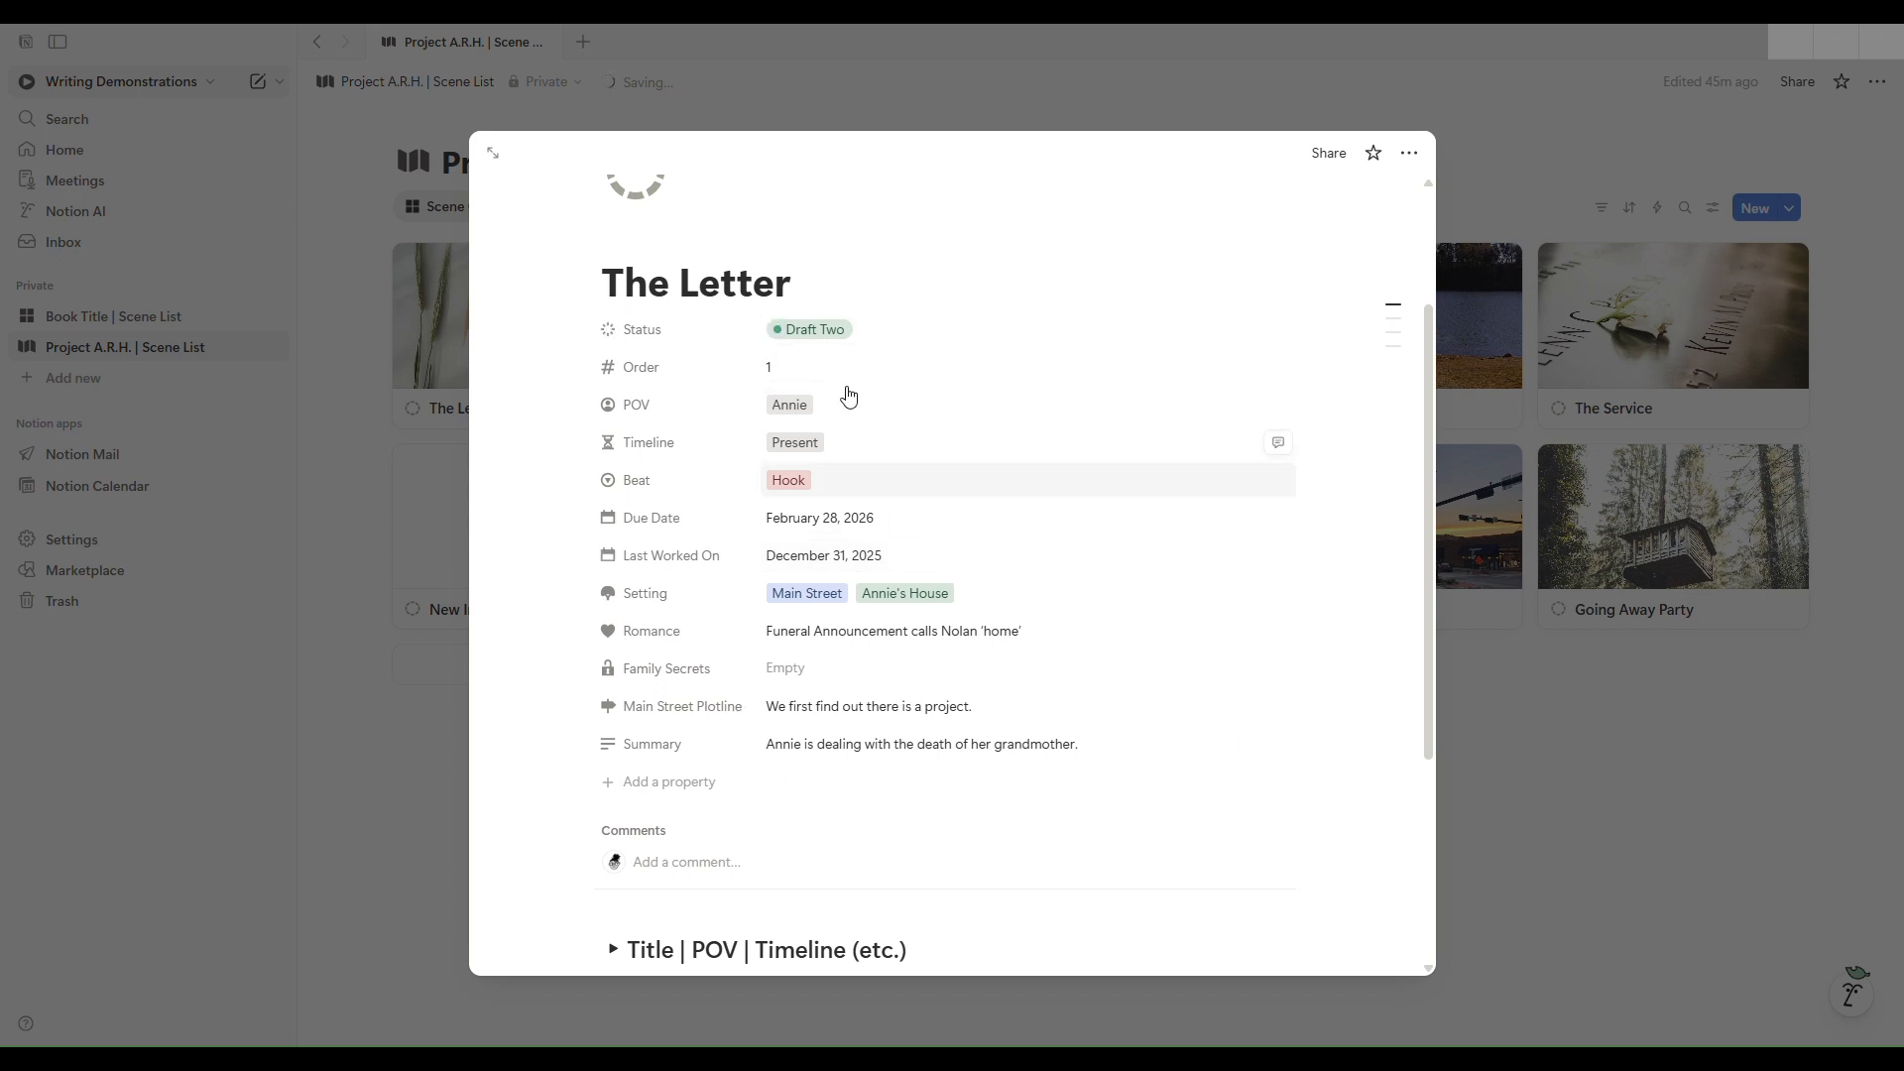
Examine the Story Genius and Sanderson toggle sections of The Letter scene, collapse them and close the page.
{"action": "scroll", "coordinate": [794, 685], "scroll_direction": "down", "scroll_amount": 5}
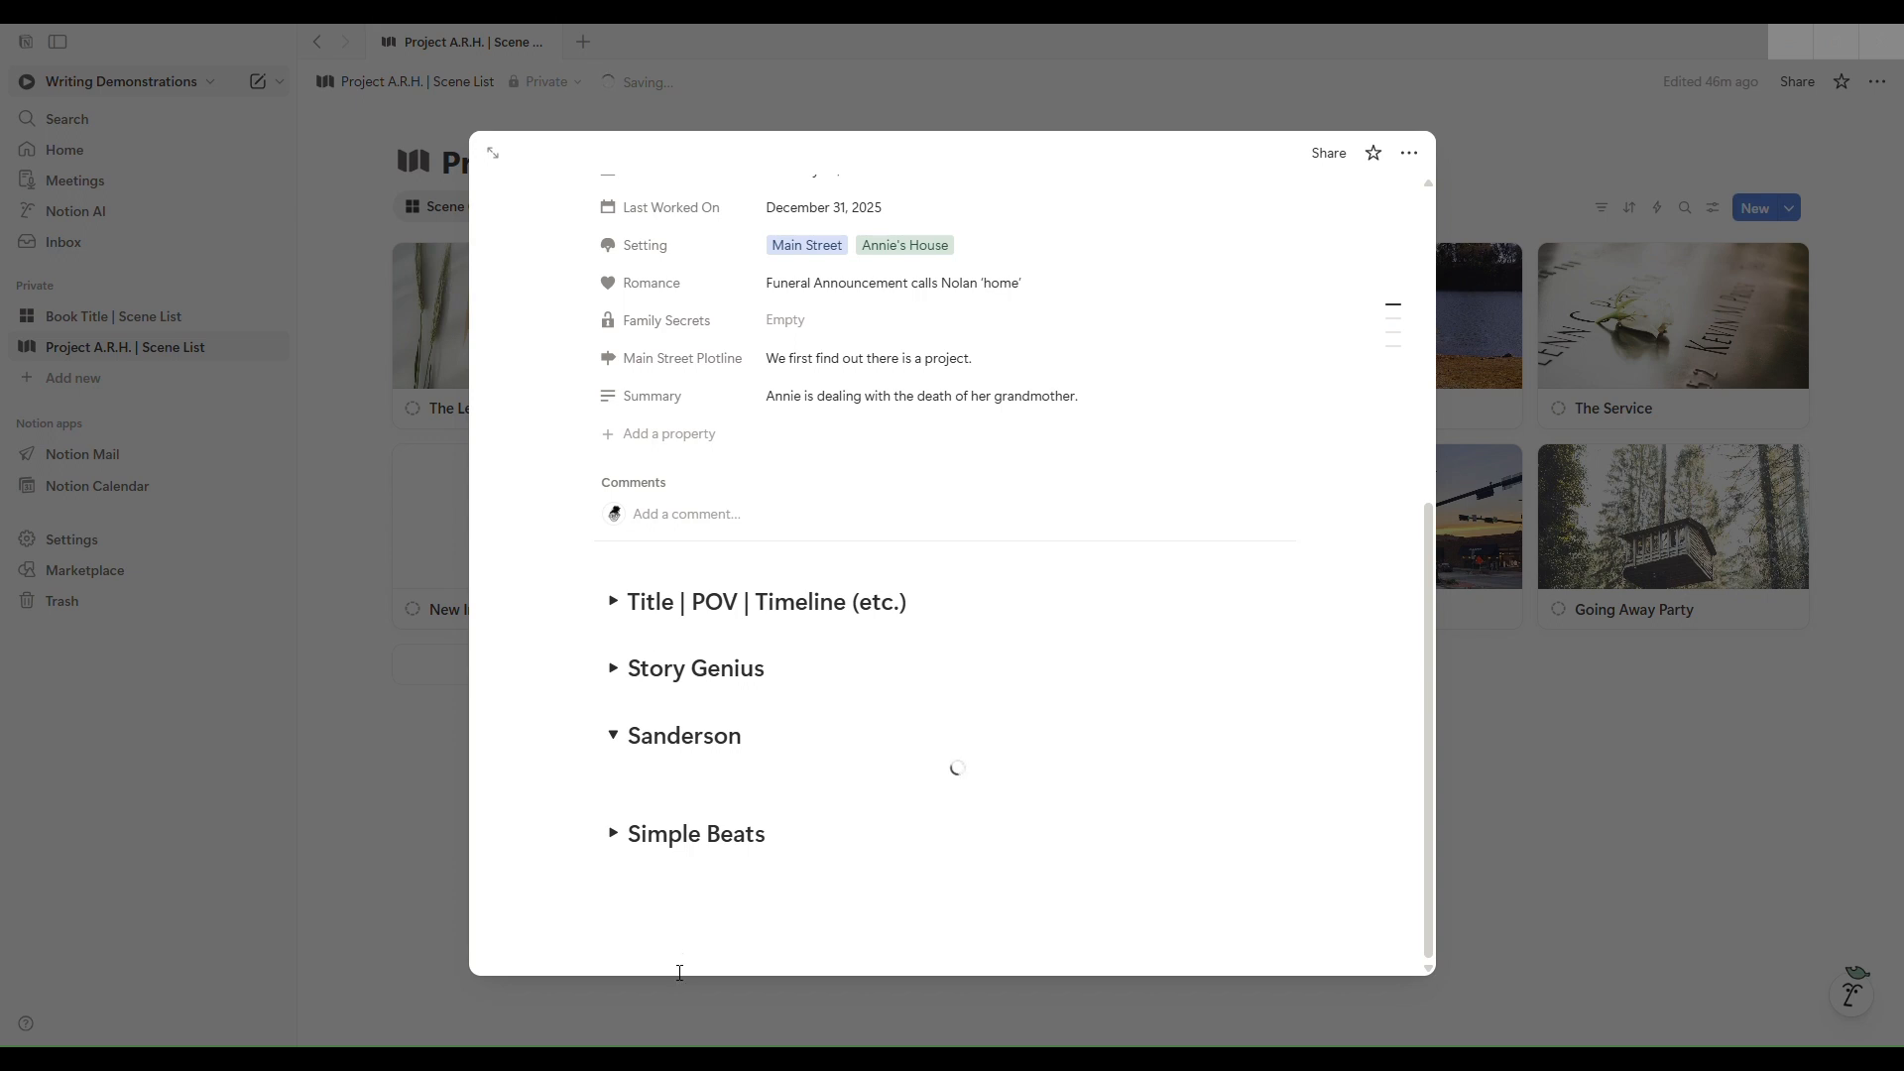
{"action": "left_click", "coordinate": [617, 672]}
{"action": "left_click", "coordinate": [617, 673]}
{"action": "left_click", "coordinate": [614, 739]}
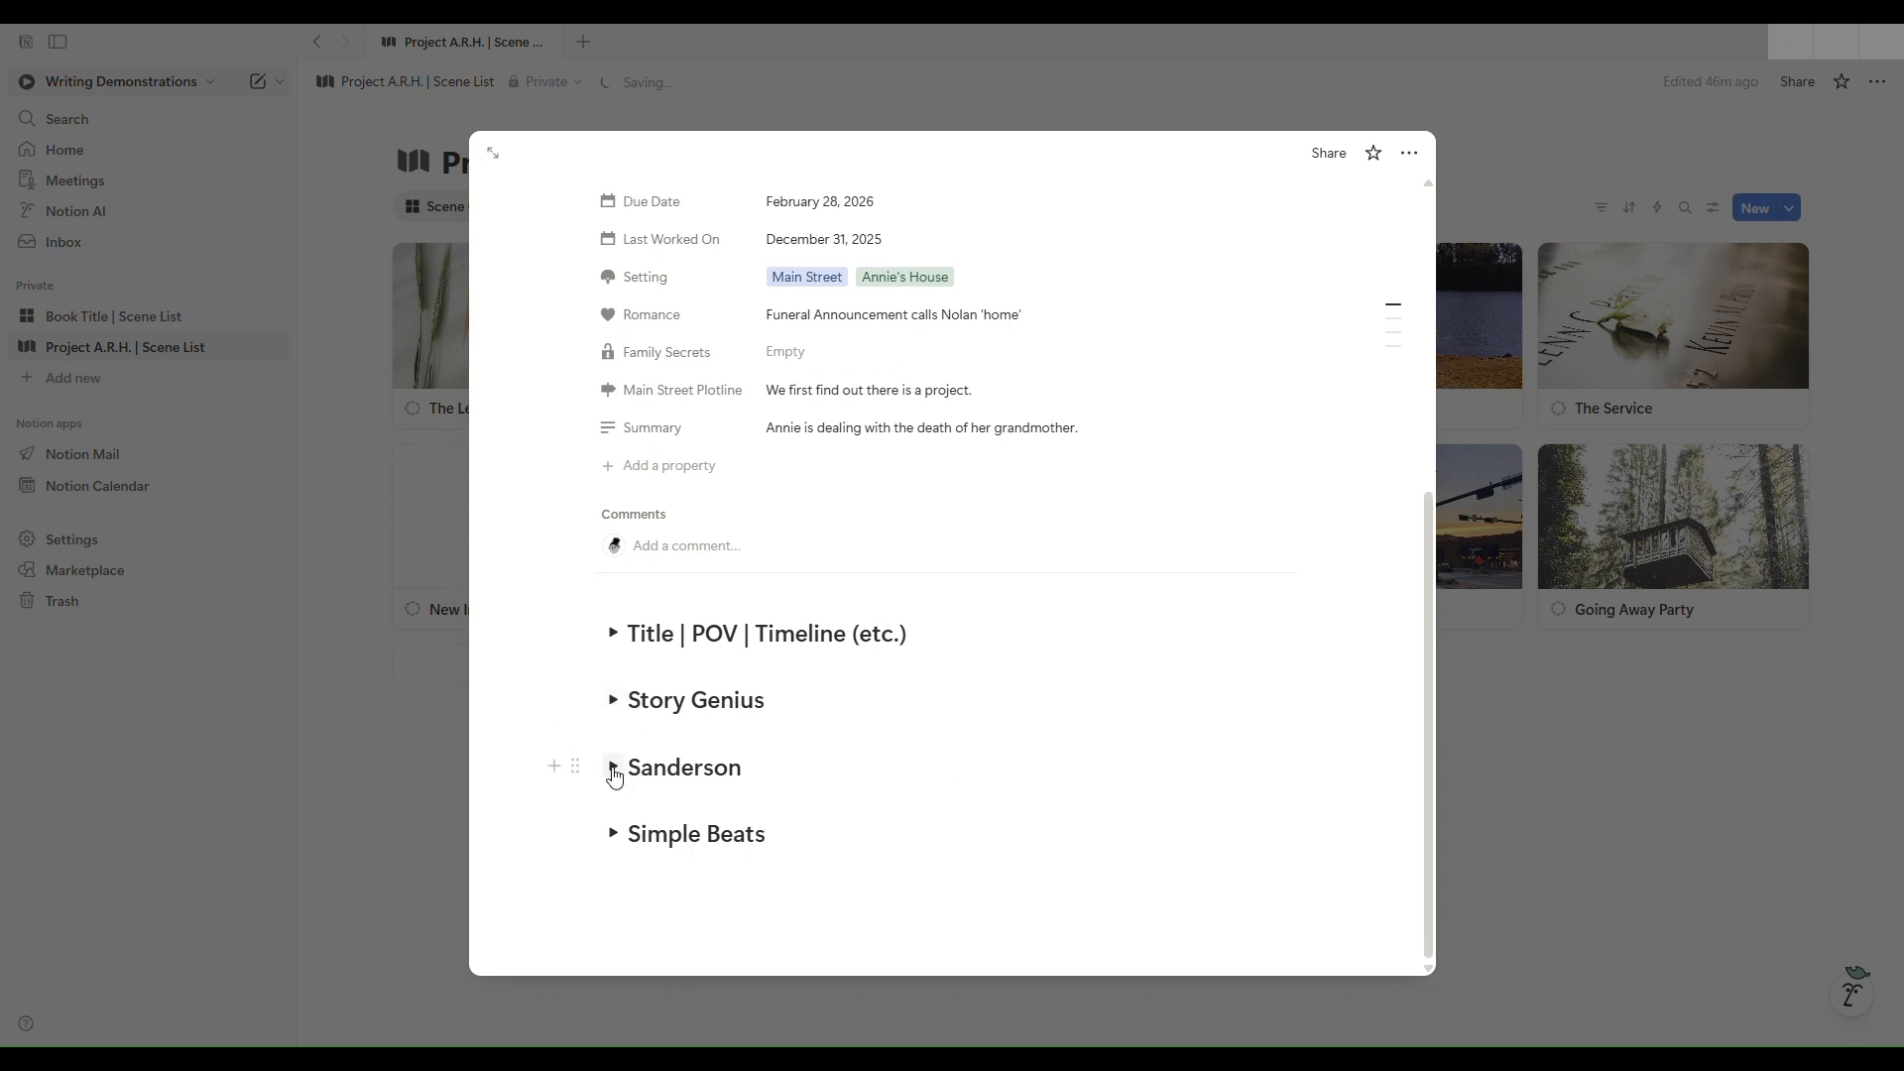
{"action": "scroll", "coordinate": [934, 601], "scroll_direction": "up", "scroll_amount": 5}
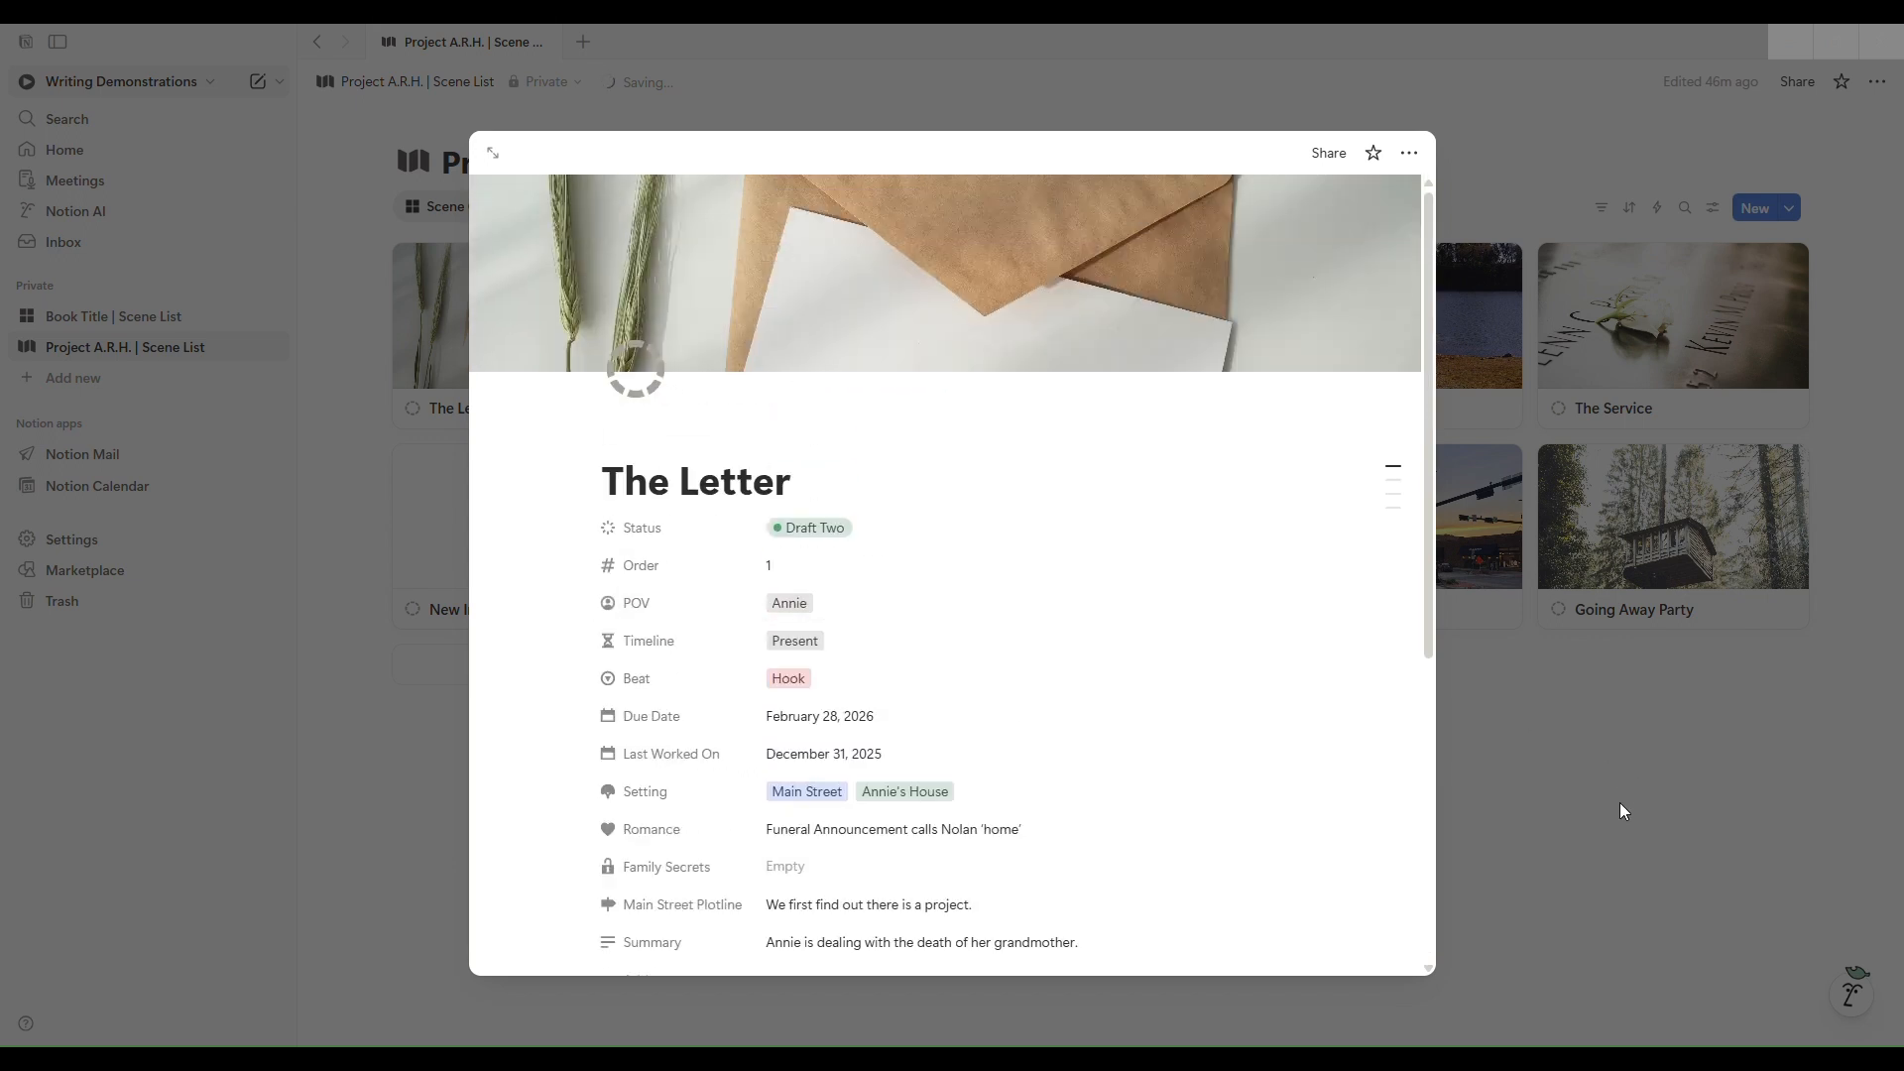
{"action": "scroll", "coordinate": [928, 509], "scroll_direction": "down", "scroll_amount": 1}
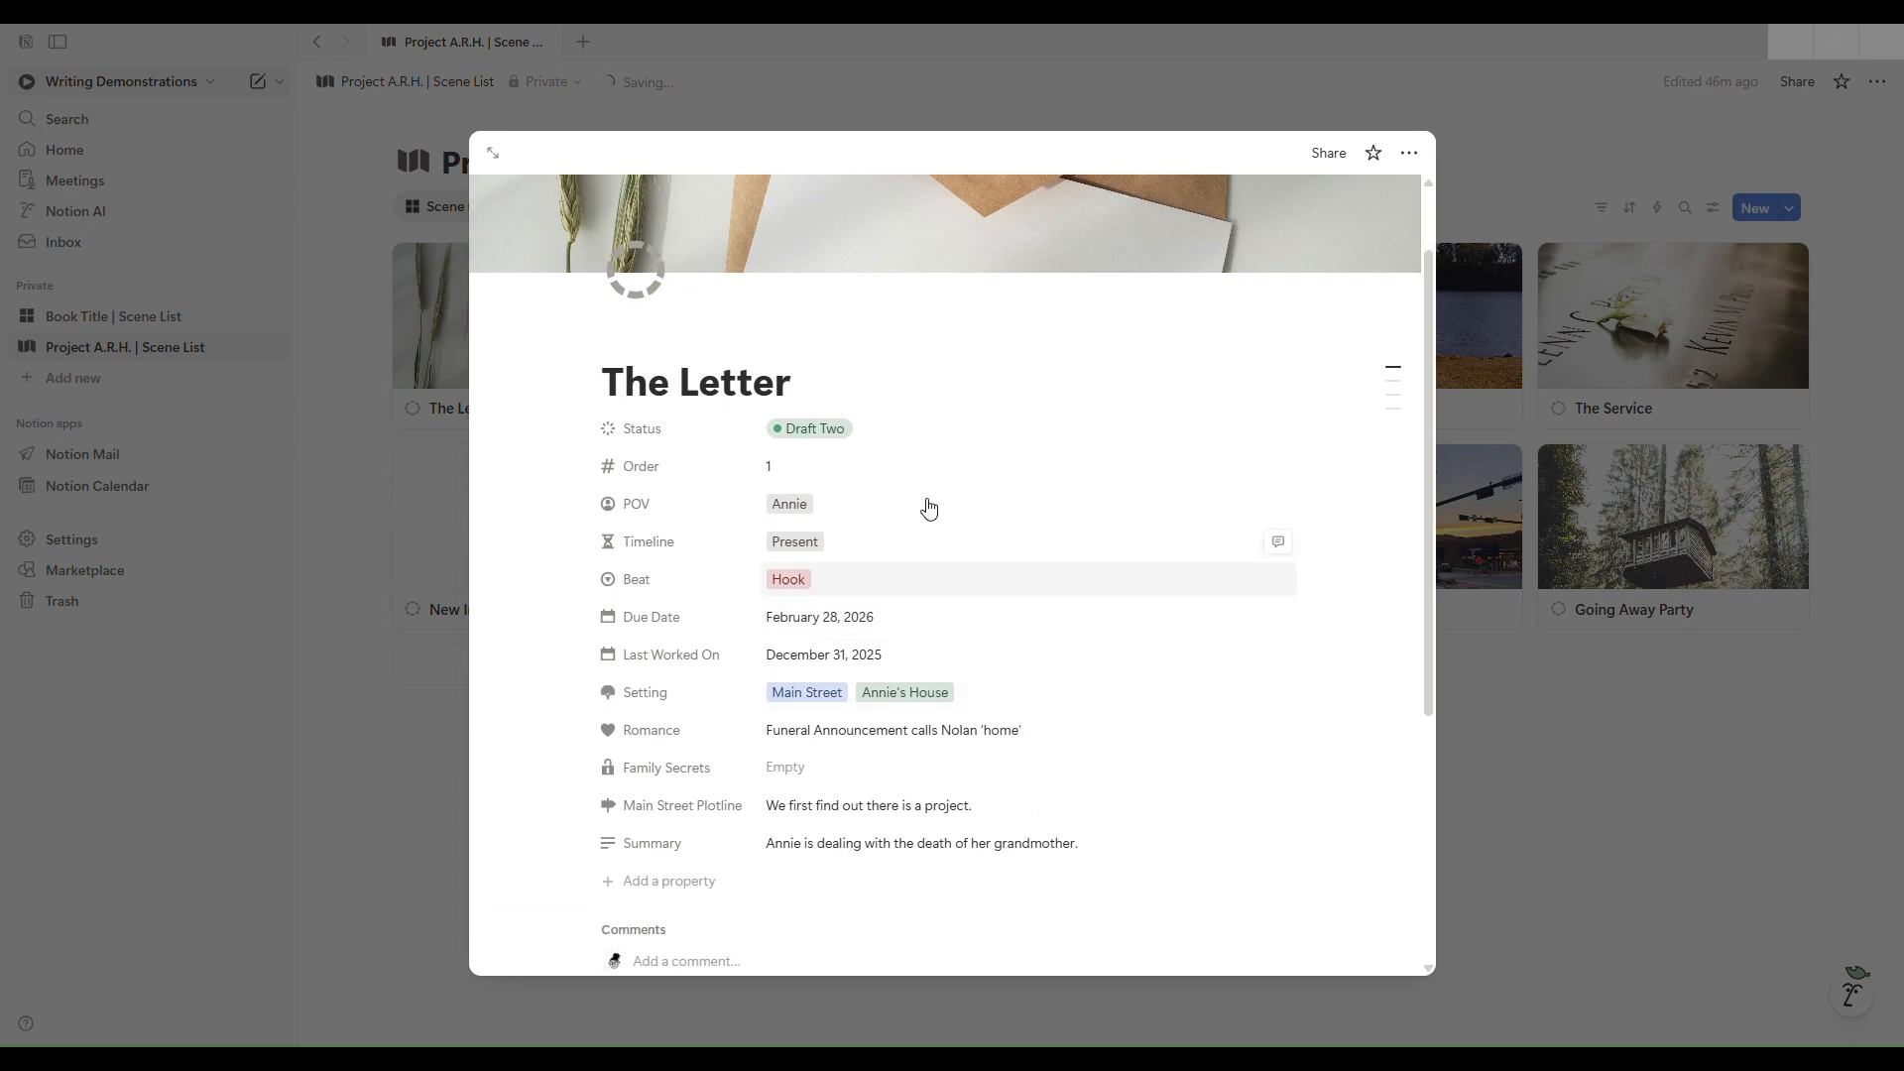
{"action": "left_click", "coordinate": [1627, 768]}
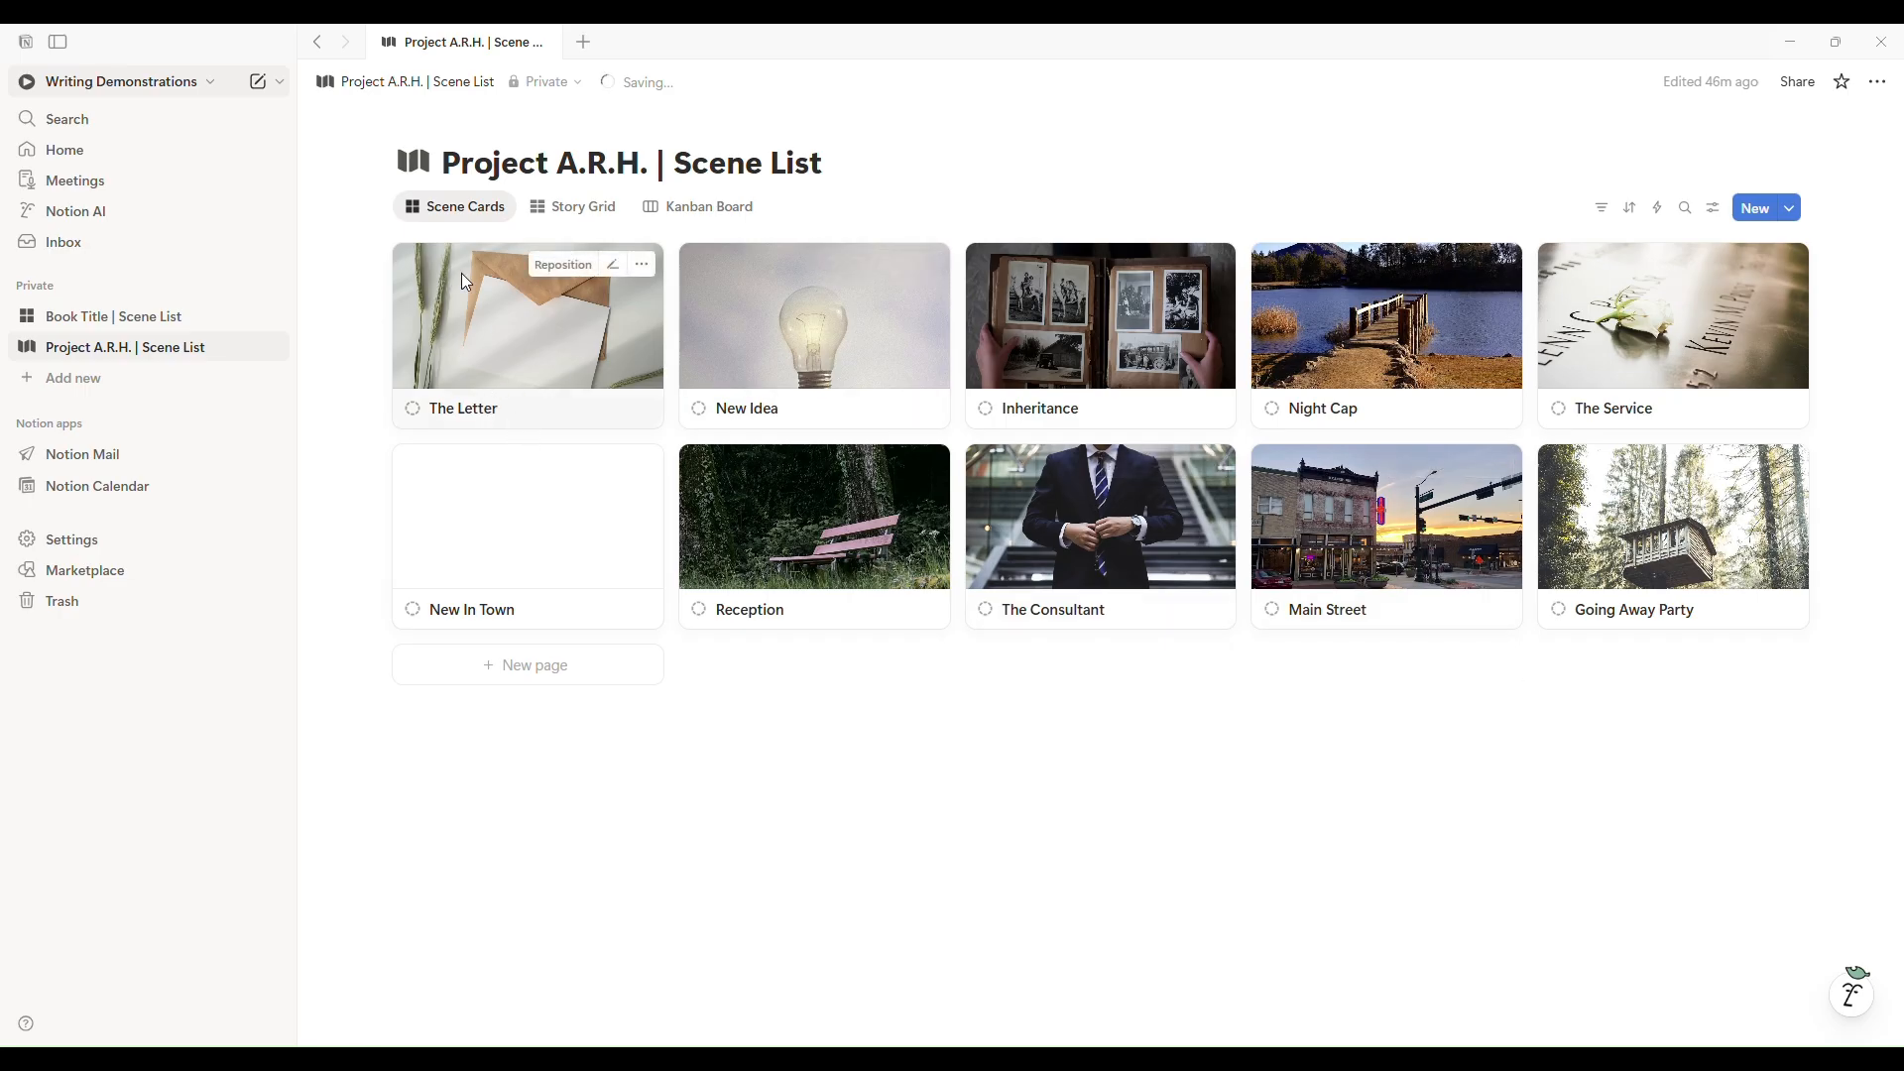
Show the POV, Status, Timeline and Summary properties on the cards of the Project A.R.H. Scene Cards view.
{"action": "left_click", "coordinate": [462, 214]}
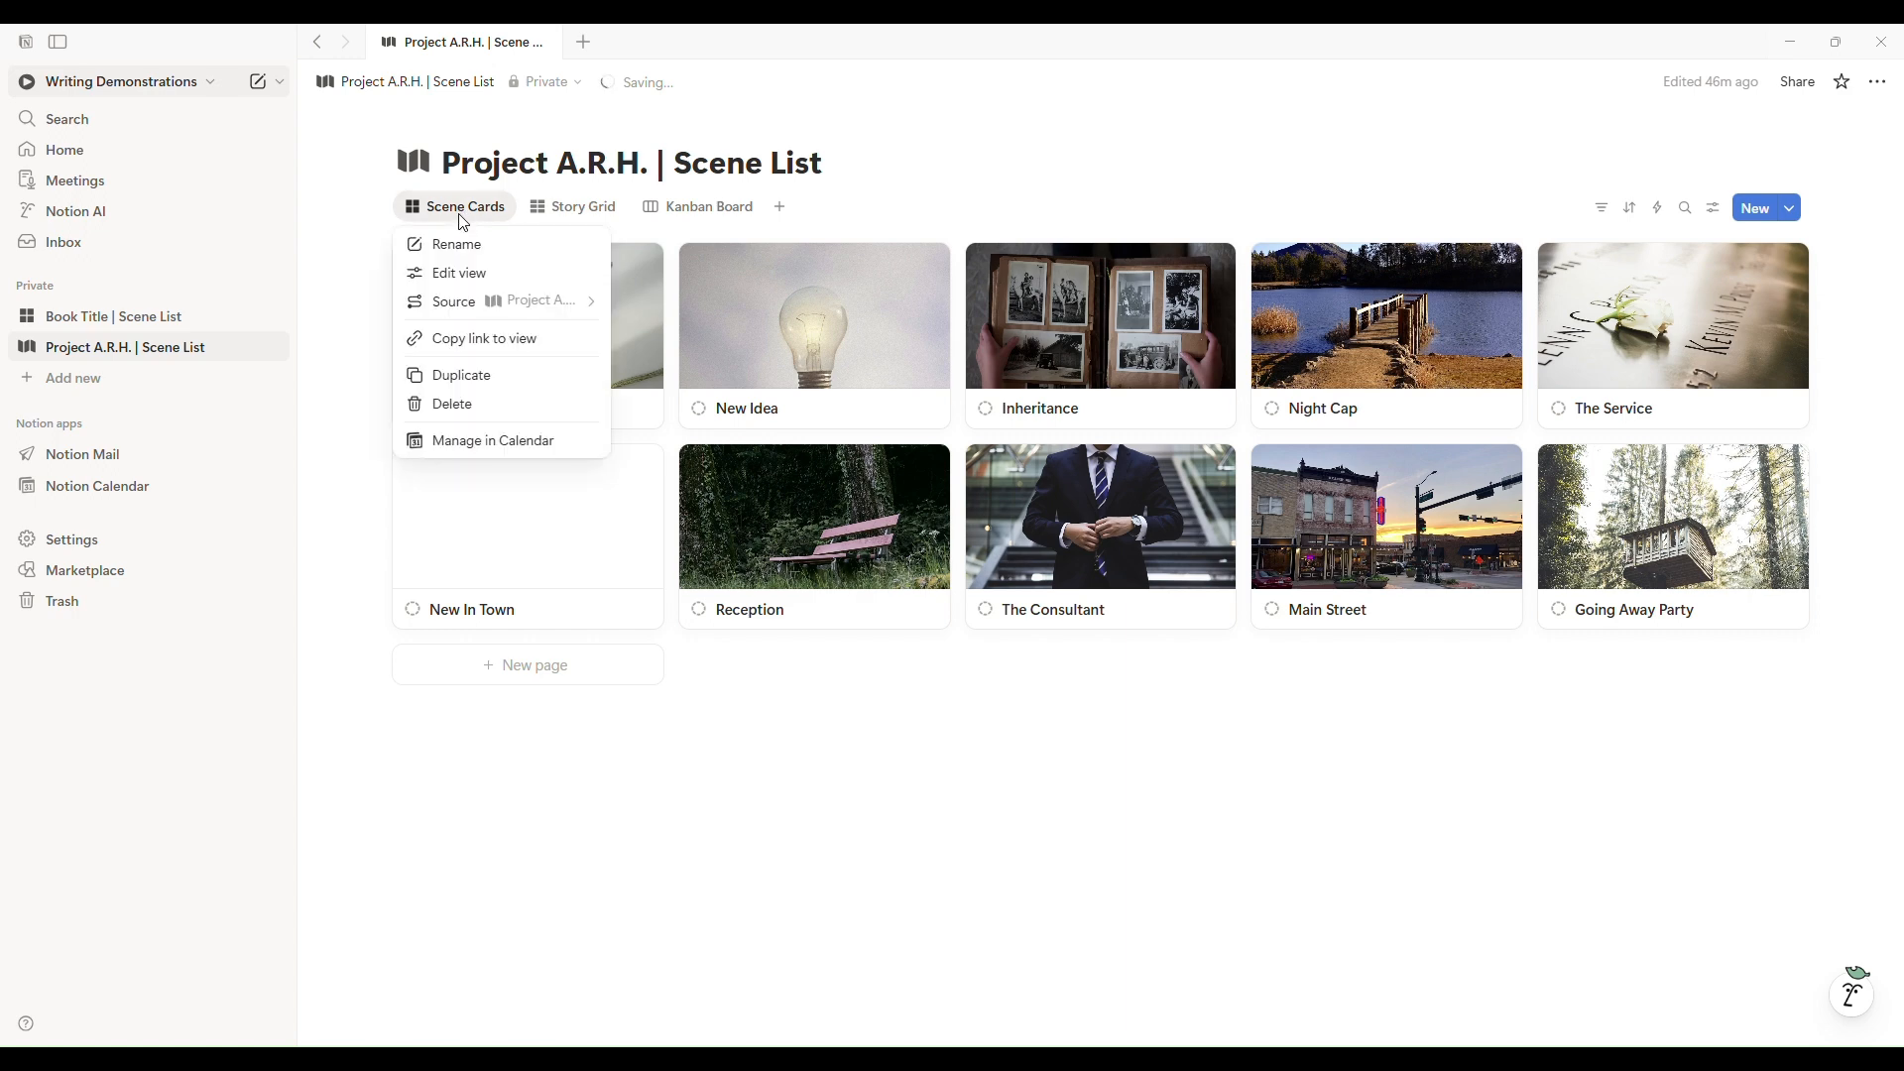
{"action": "left_click", "coordinate": [461, 274]}
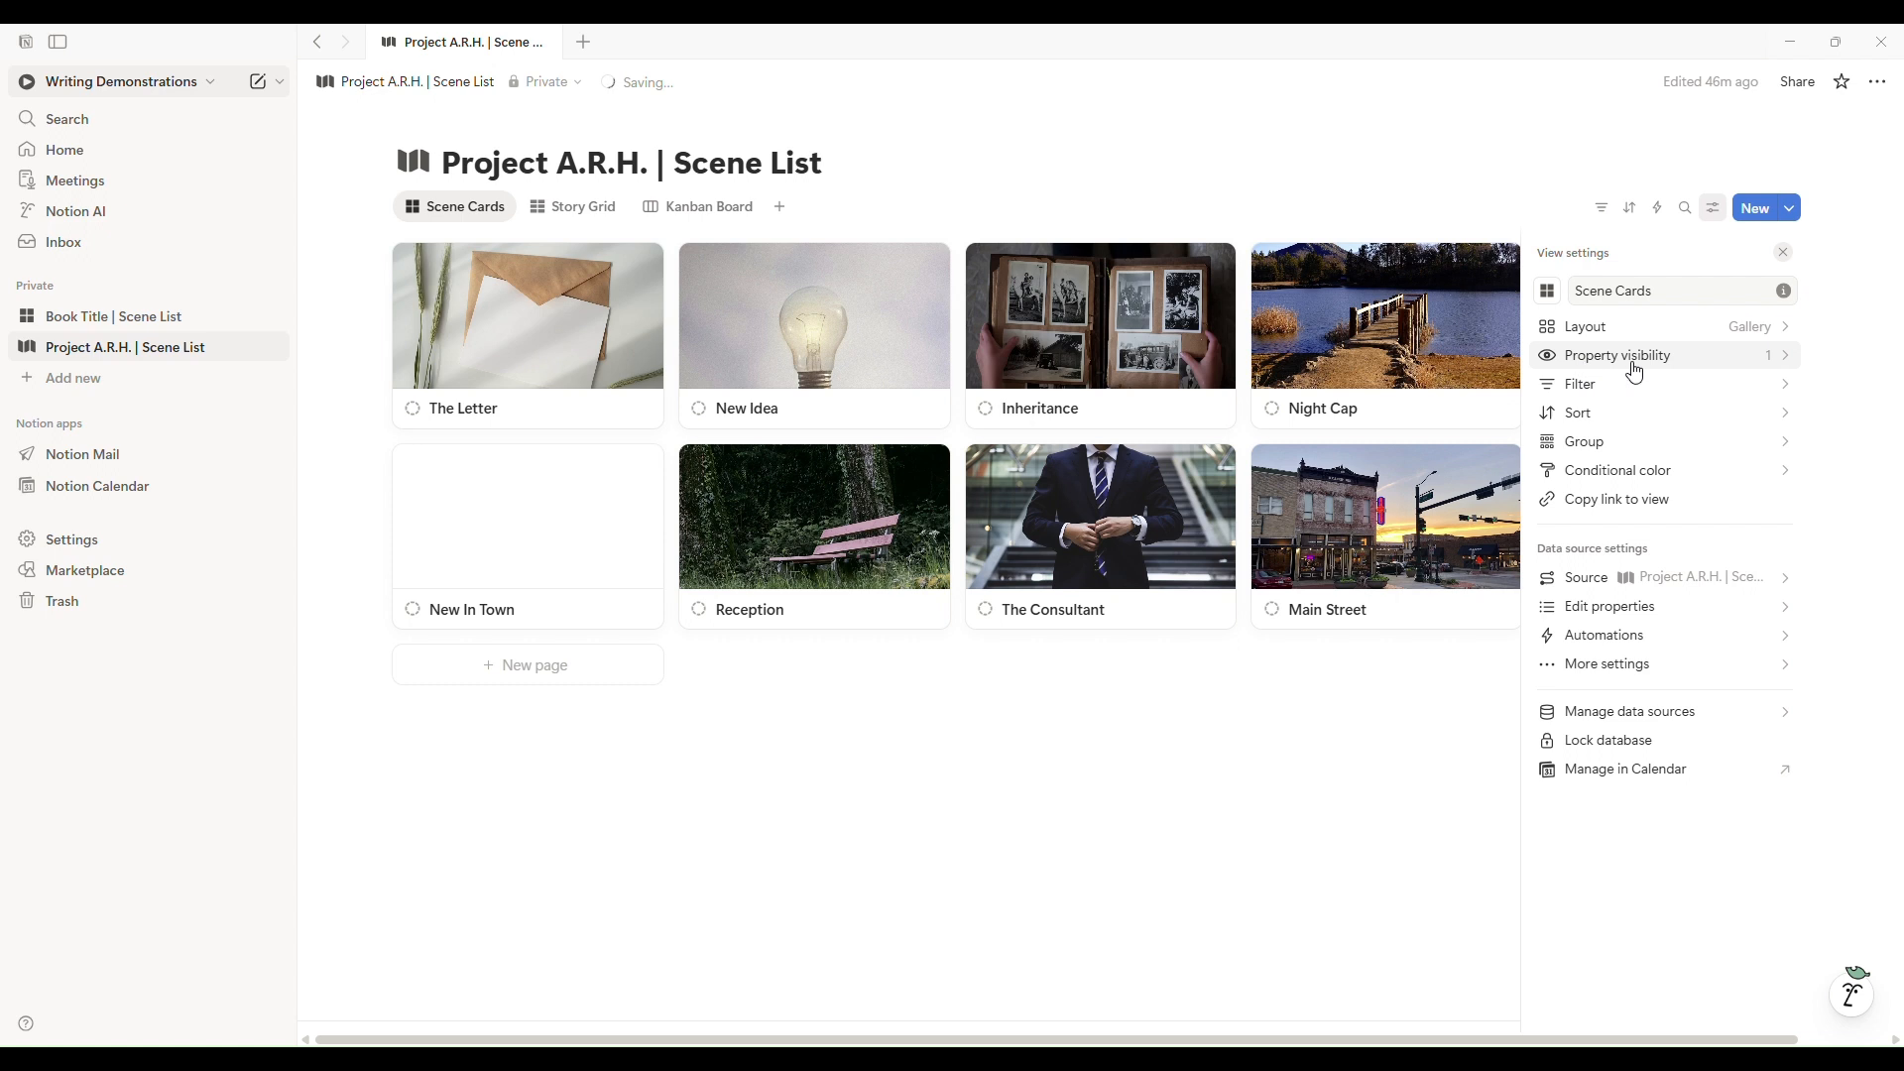
{"action": "left_click", "coordinate": [1710, 367]}
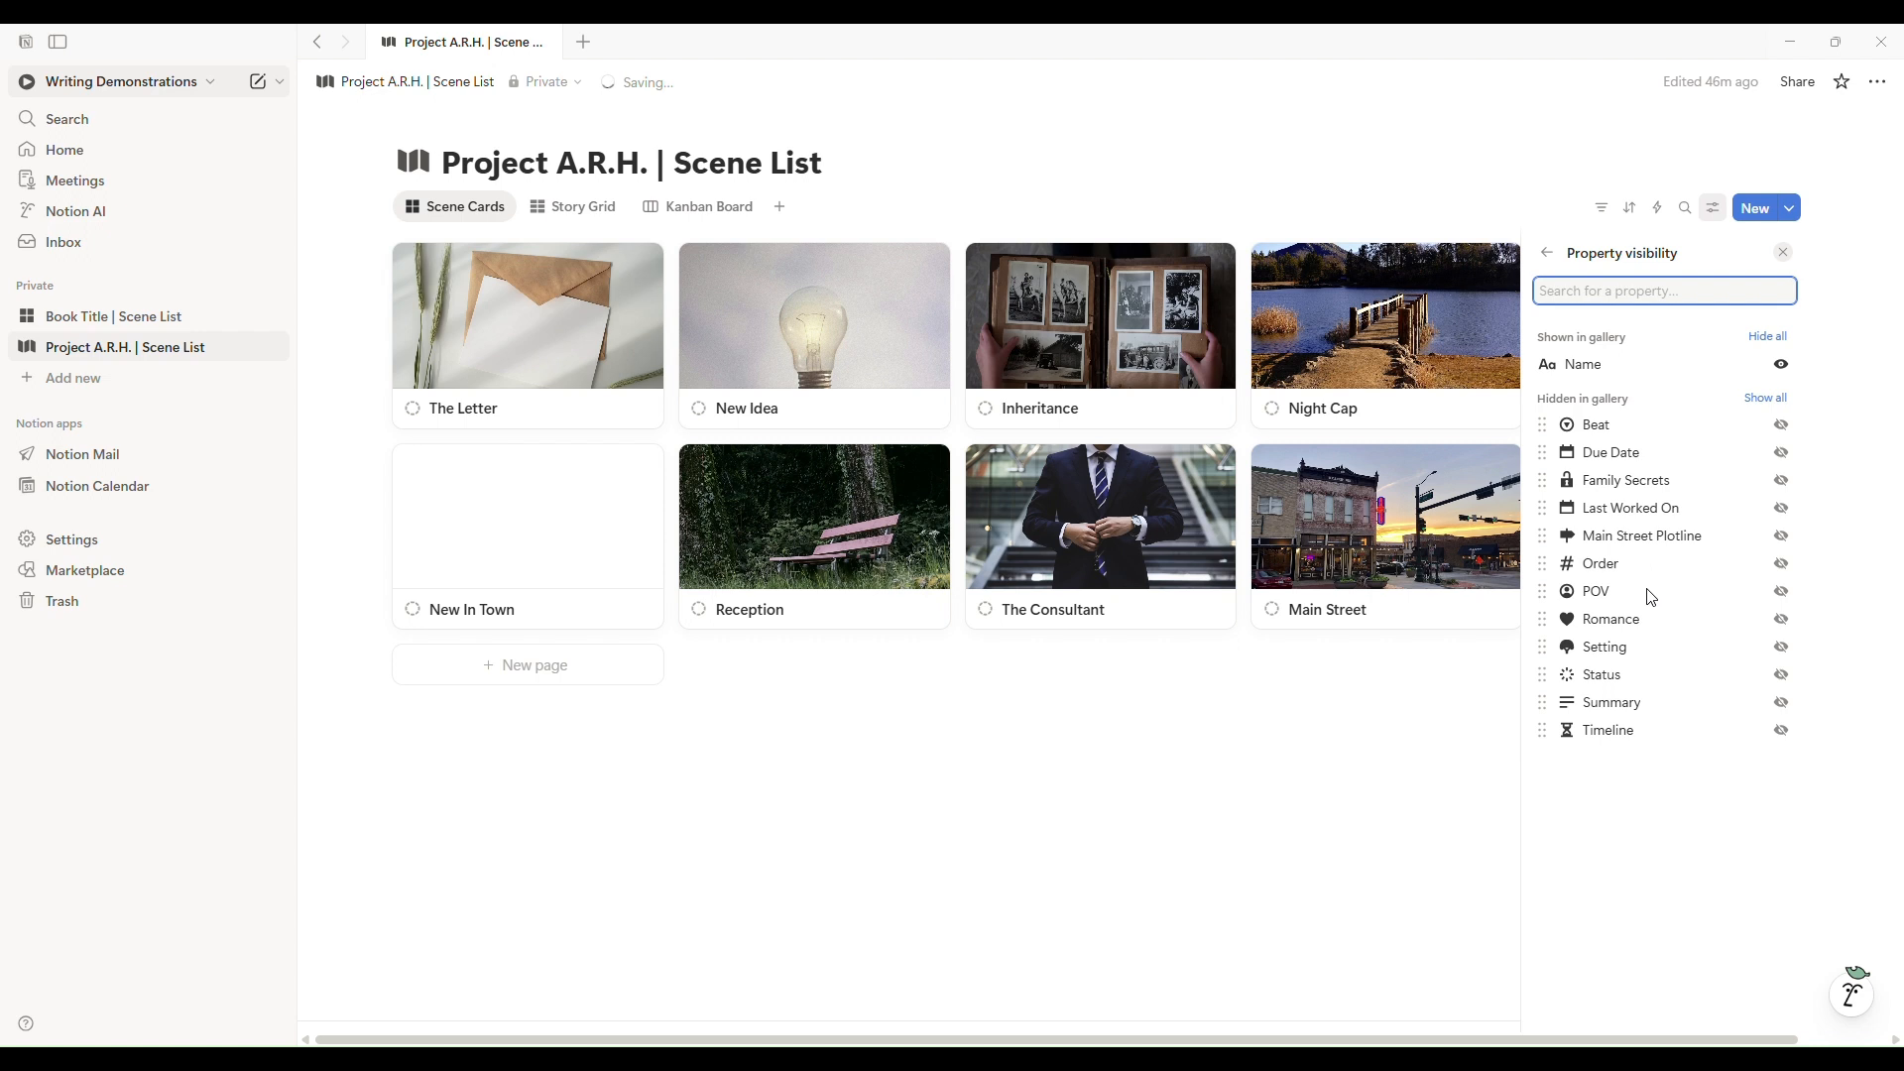
{"action": "left_click", "coordinate": [1782, 592]}
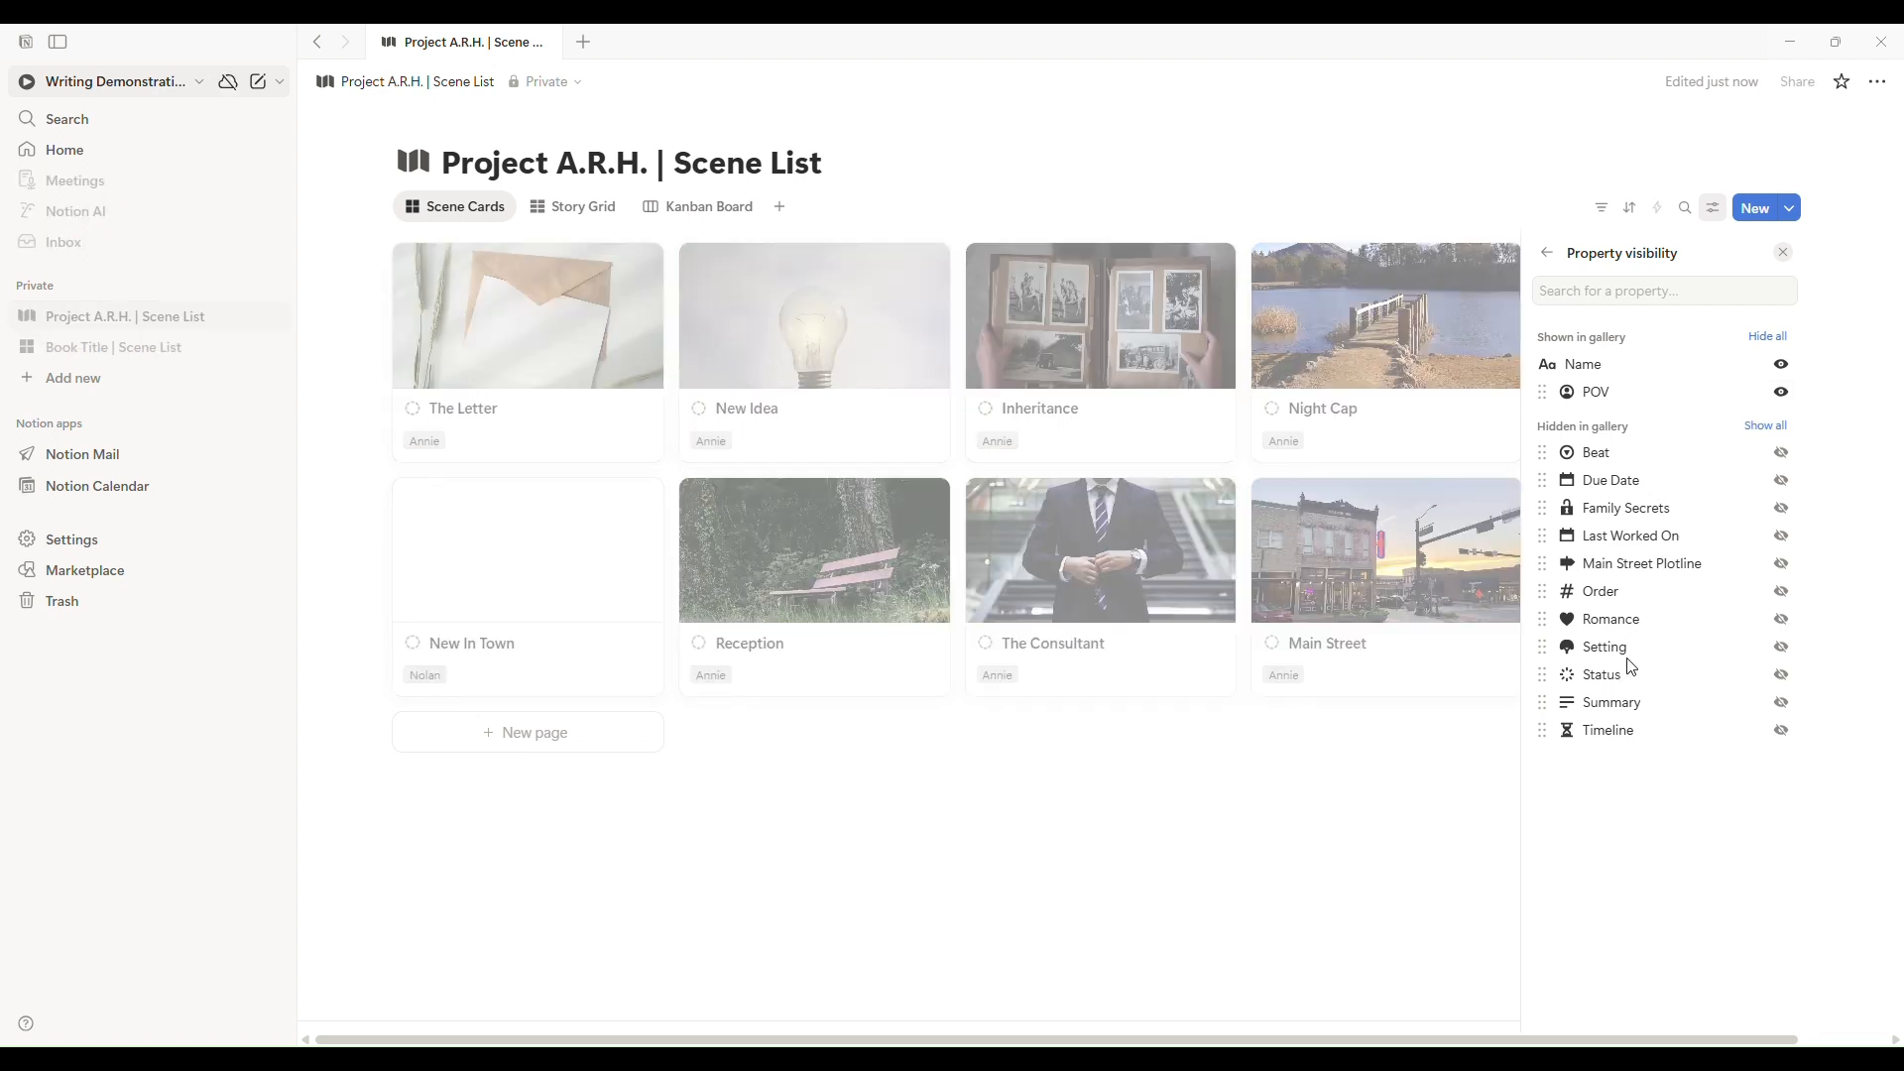
{"action": "left_click", "coordinate": [1782, 680]}
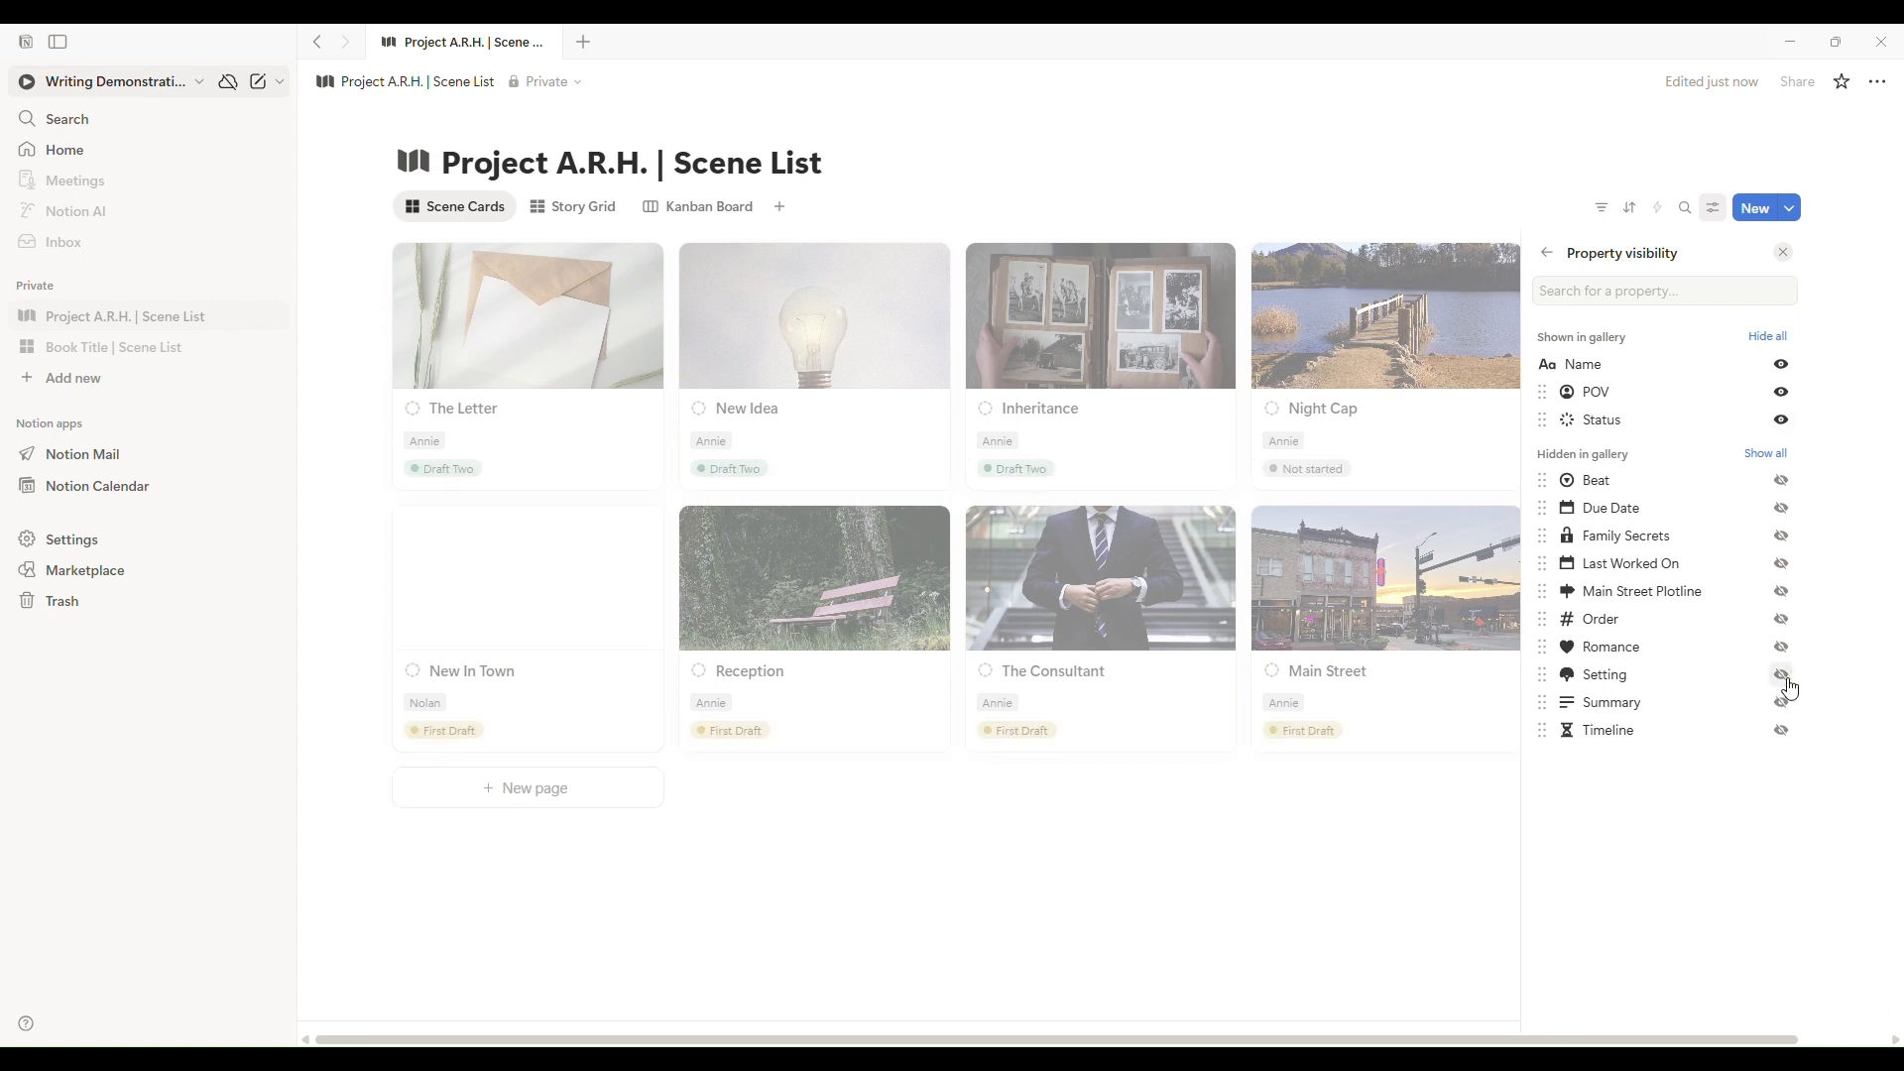
{"action": "left_click", "coordinate": [1782, 731]}
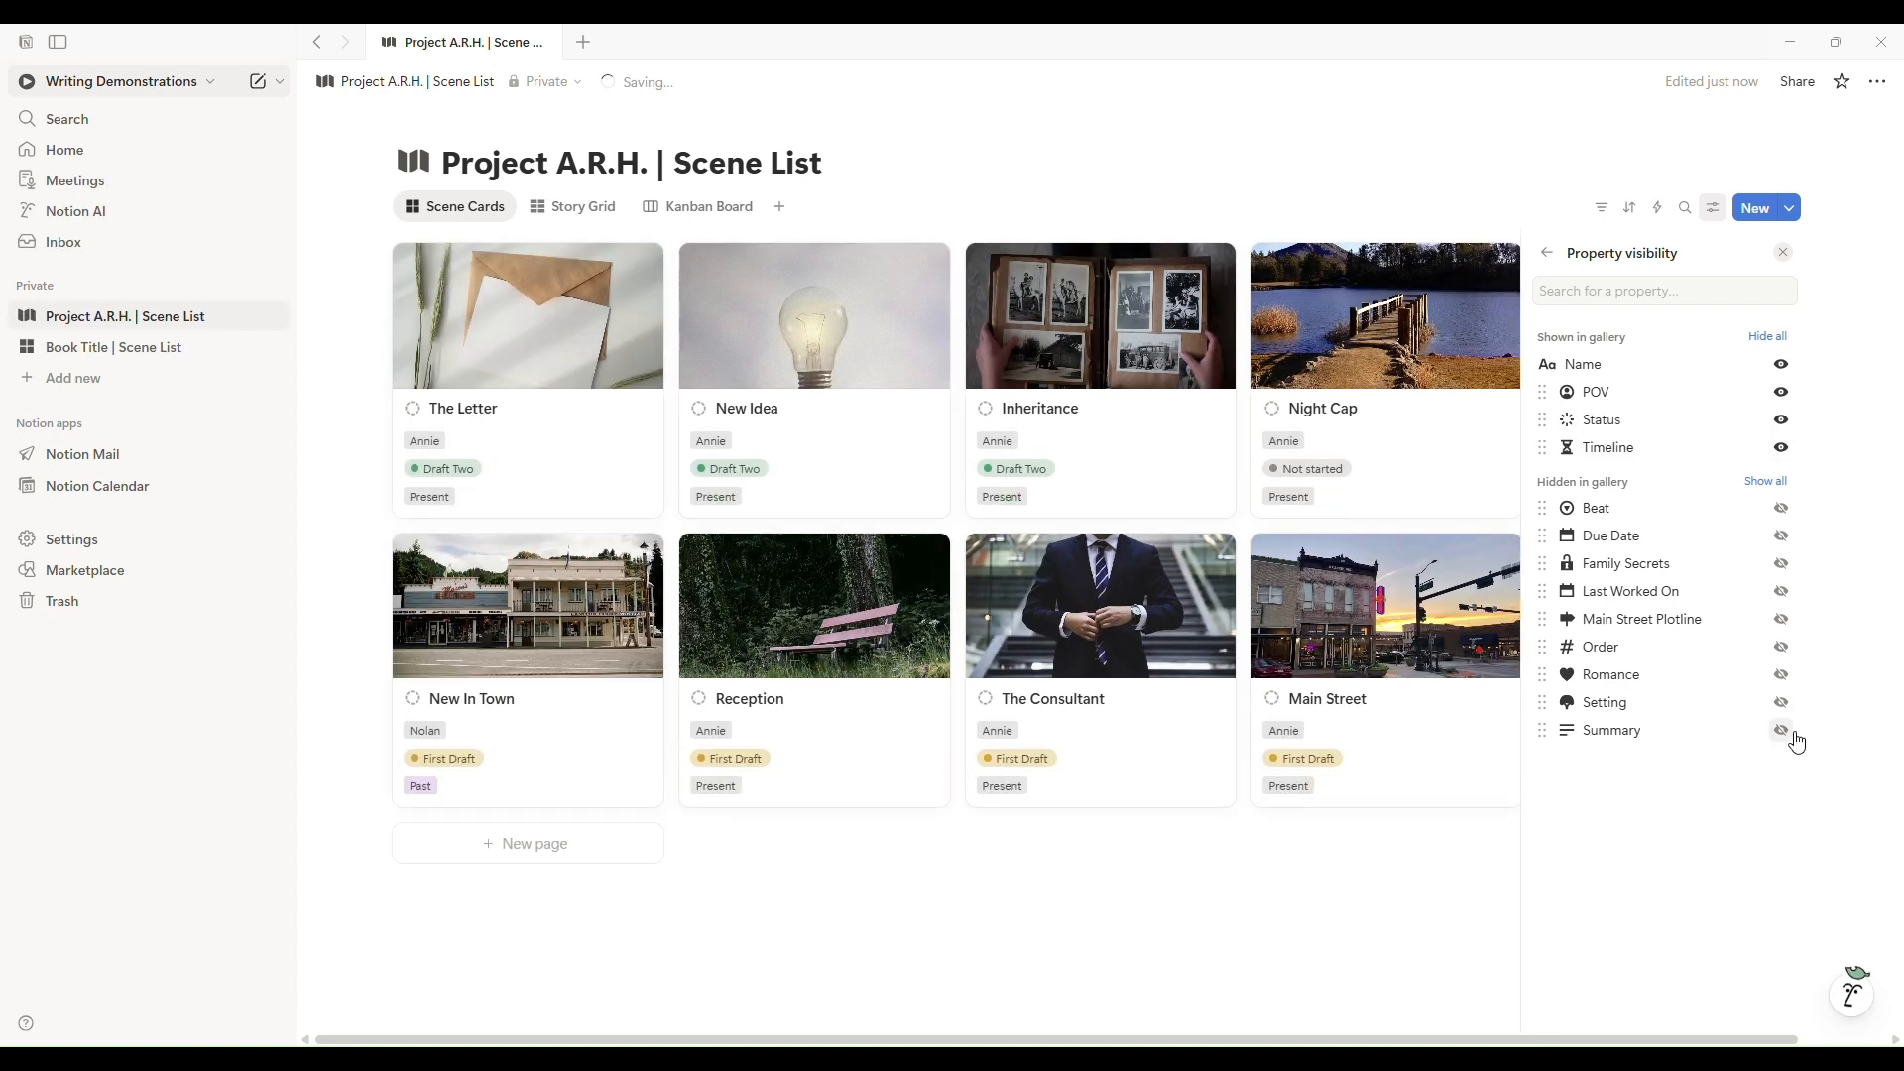
{"action": "left_click", "coordinate": [1782, 731]}
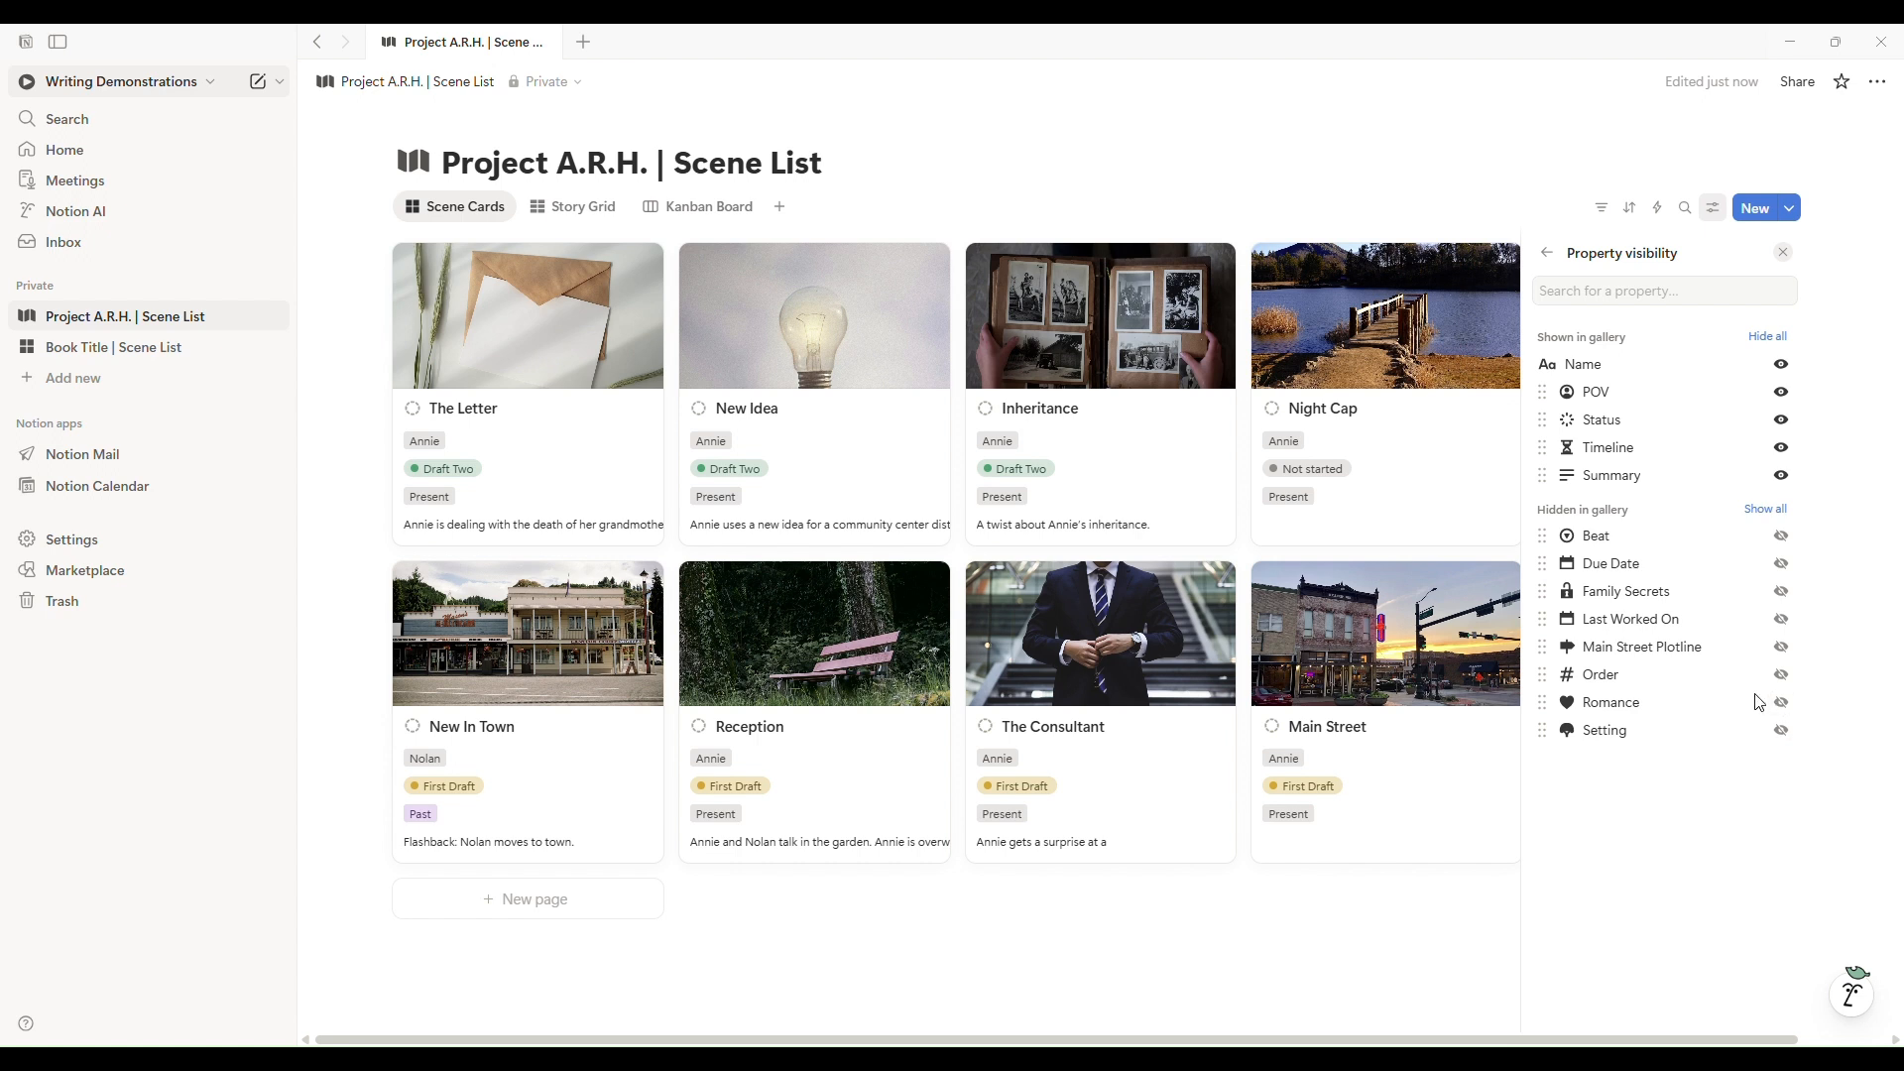
Show the Order property on the cards, place it above POV, and move Status below Timeline.
{"action": "left_click", "coordinate": [1782, 676]}
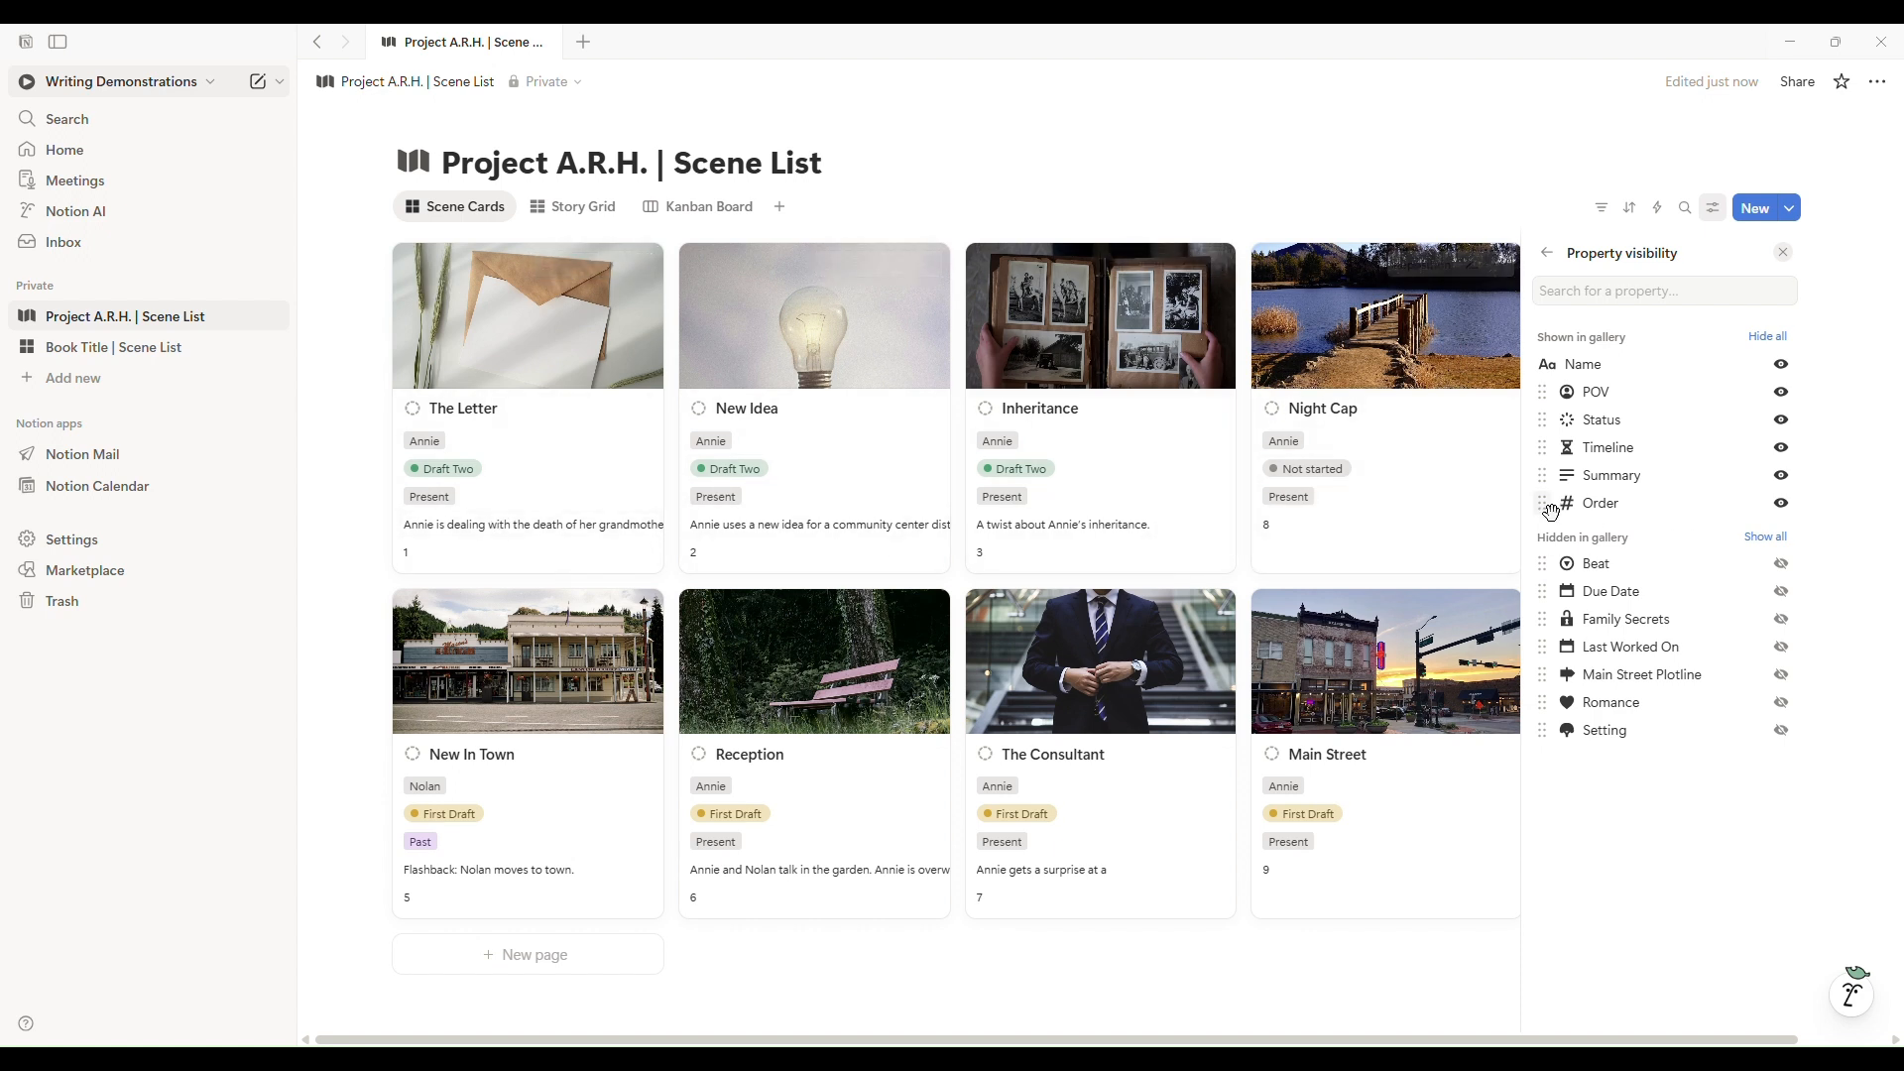
{"action": "left_click_drag", "start_coordinate": [1551, 515], "coordinate": [1560, 396]}
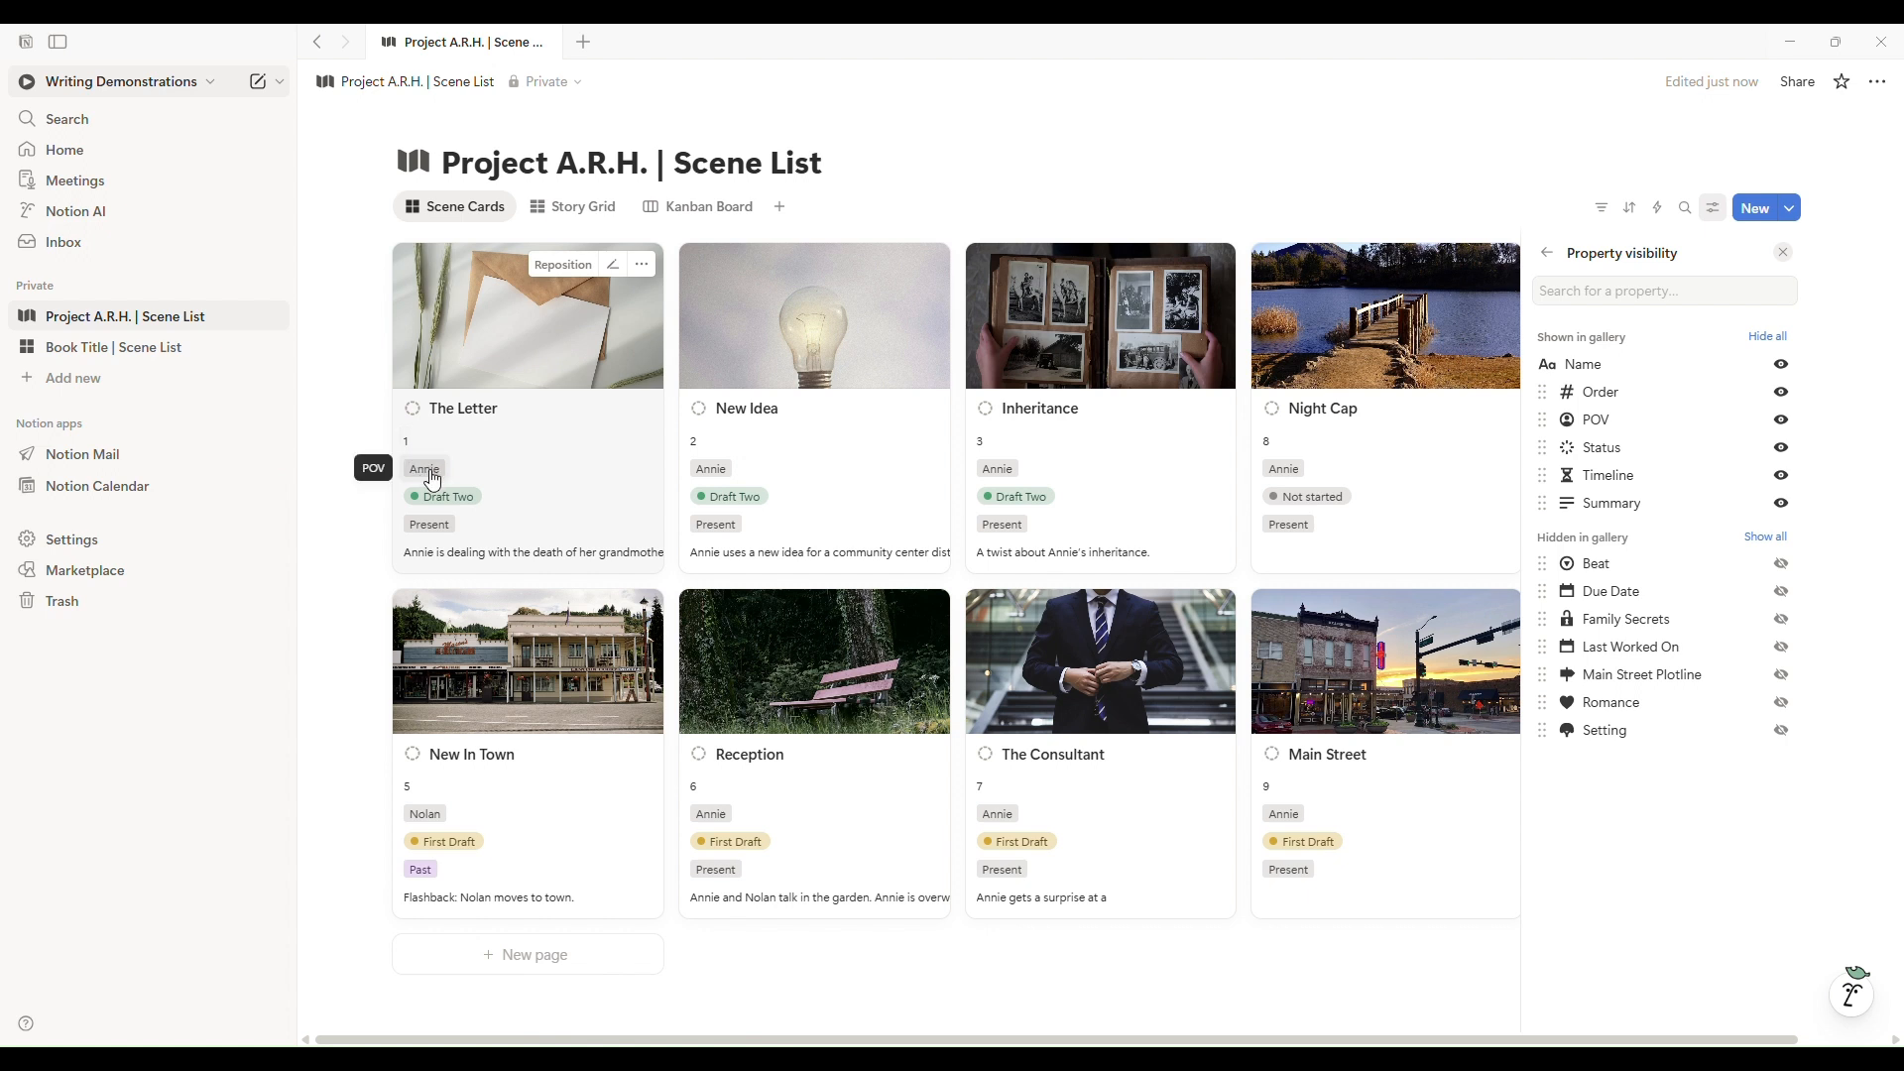
{"action": "left_click_drag", "start_coordinate": [1545, 447], "coordinate": [1553, 493]}
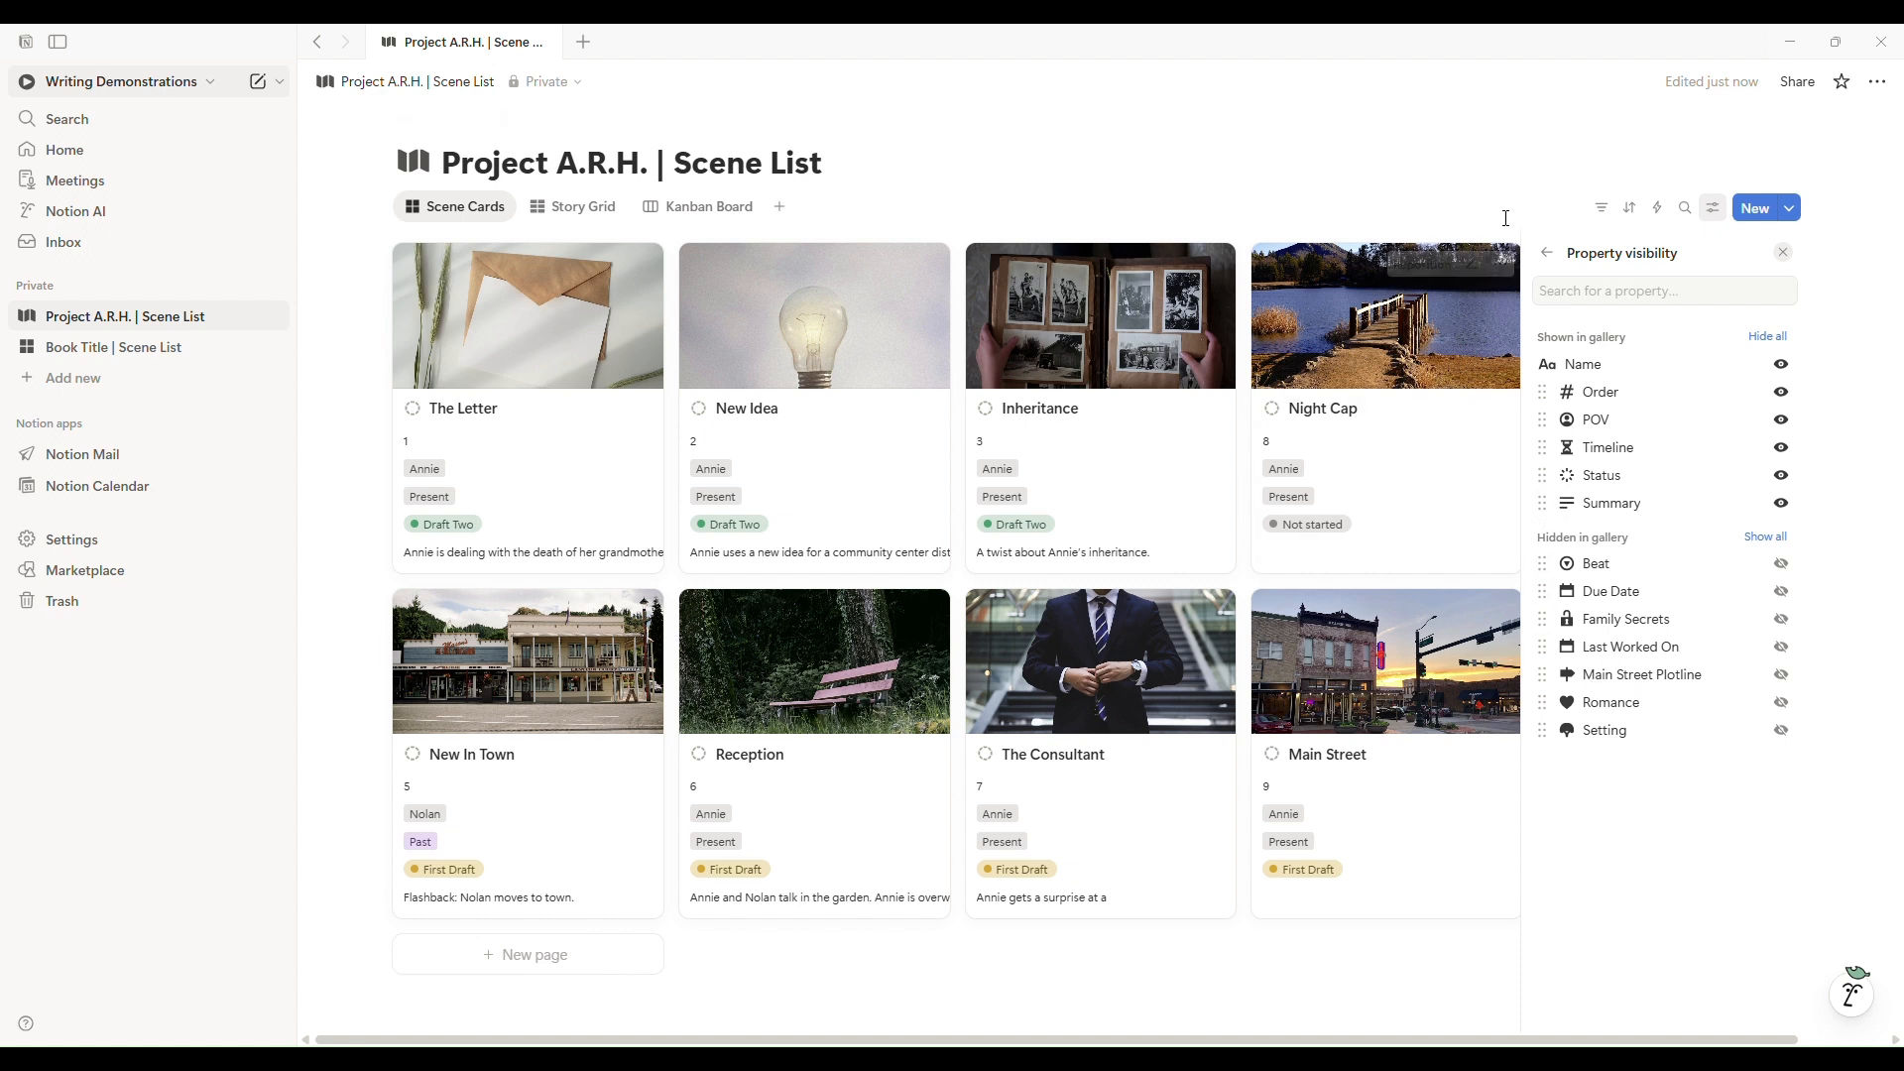
Turn on wrapping for all card content and try the Compact card layout before returning to List.
{"action": "left_click", "coordinate": [1548, 254]}
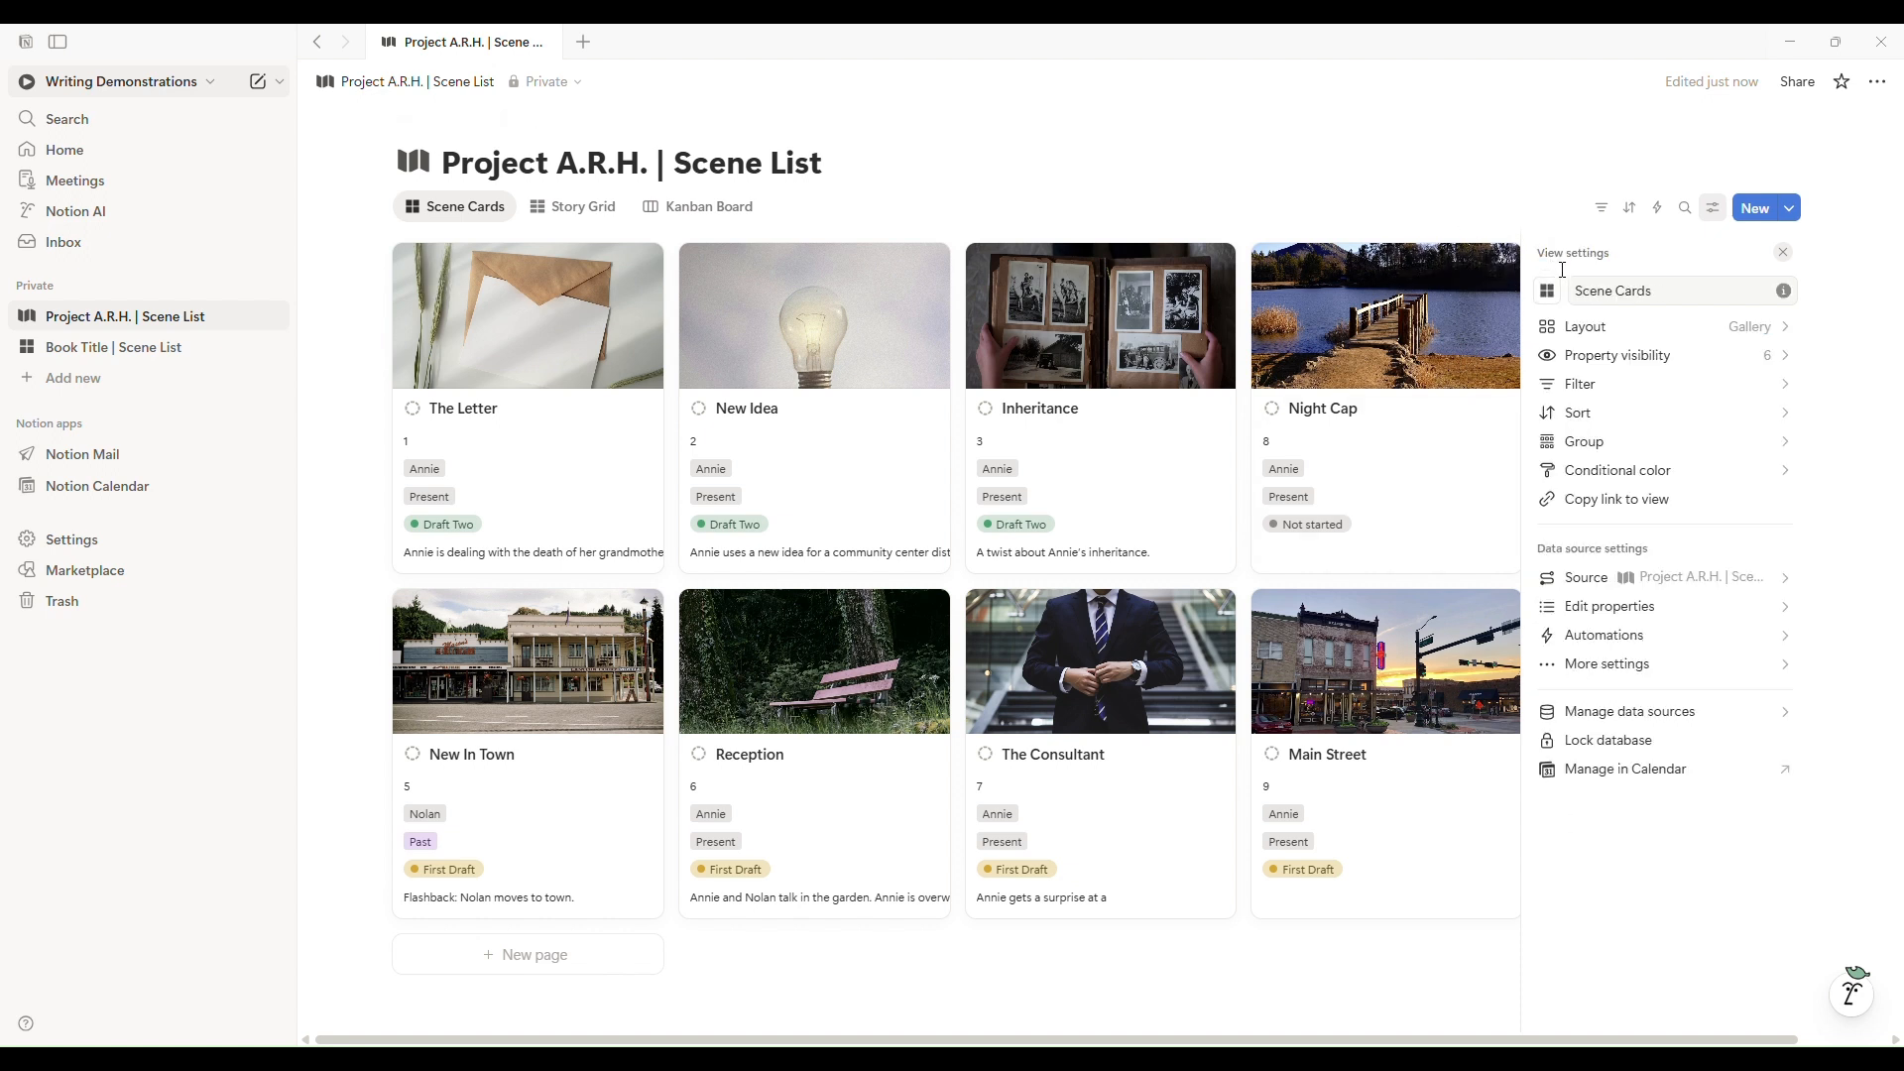
{"action": "left_click", "coordinate": [1704, 333]}
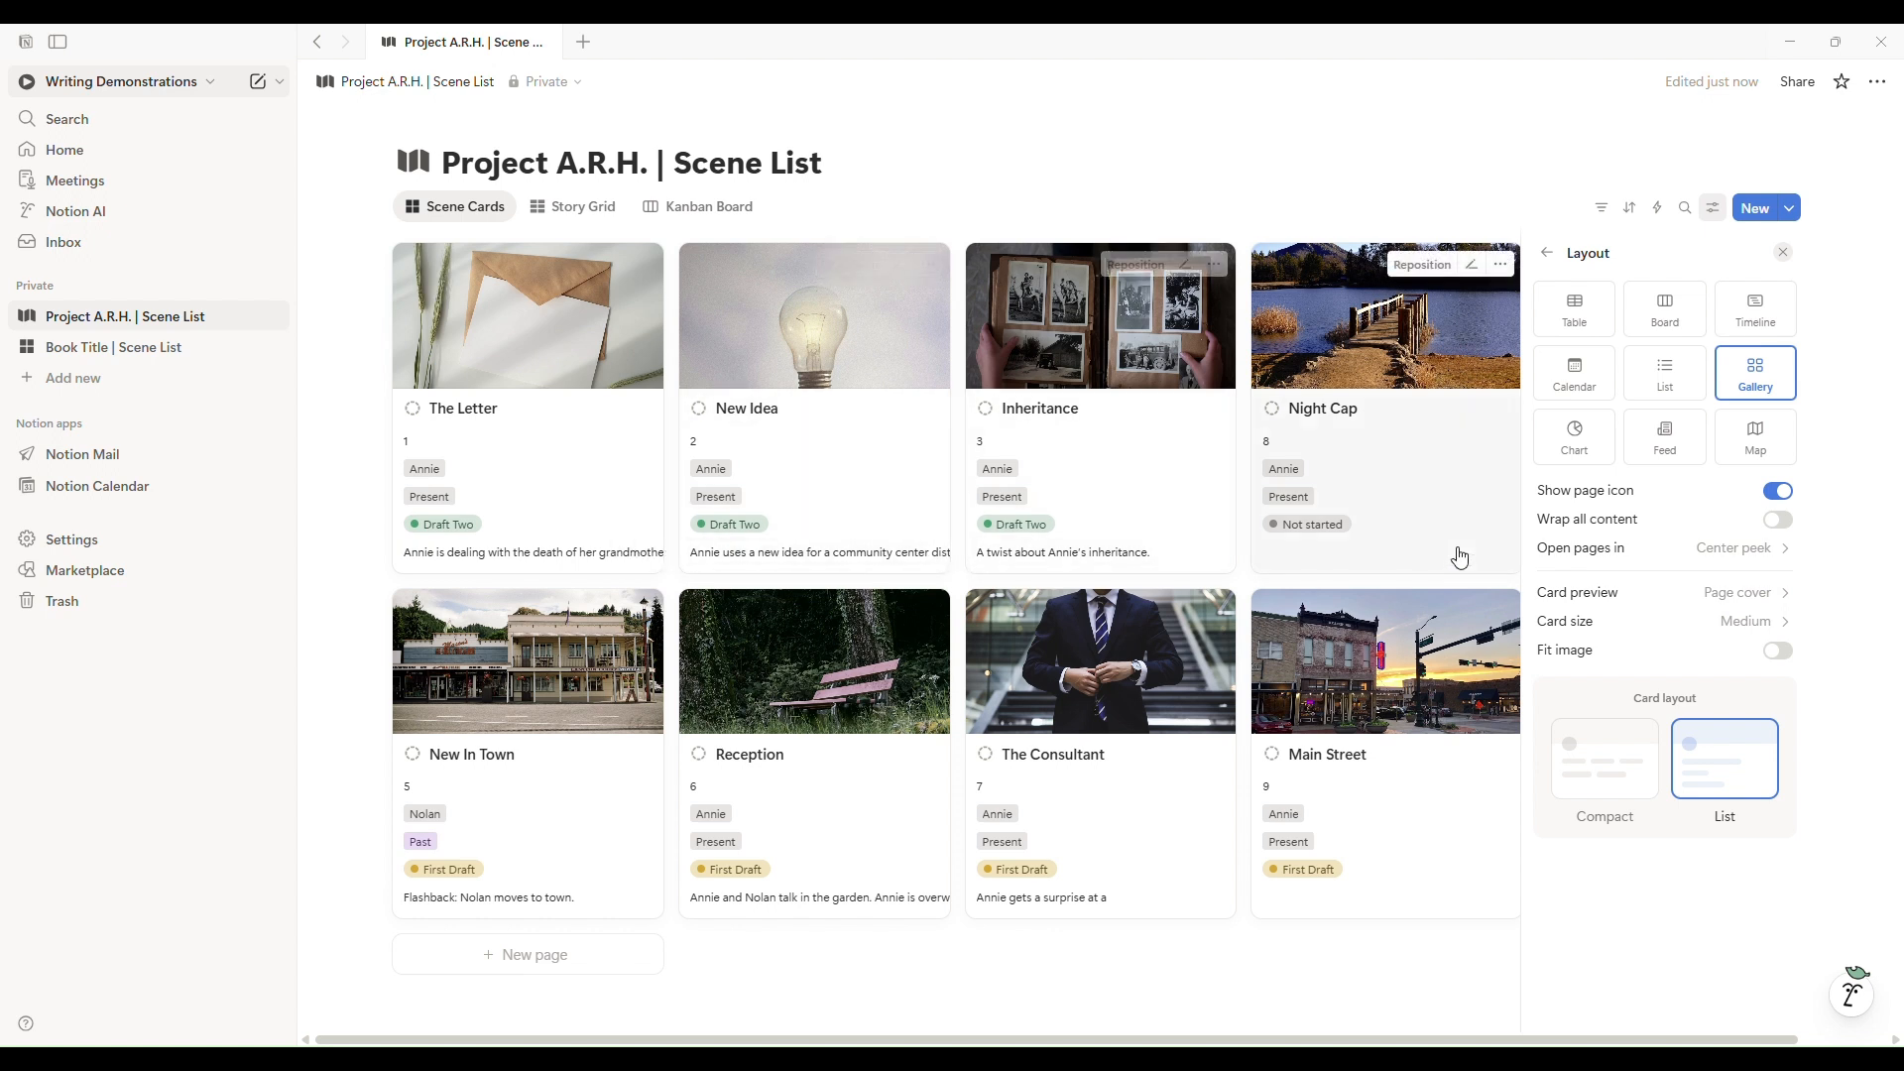
{"action": "left_click", "coordinate": [1778, 519]}
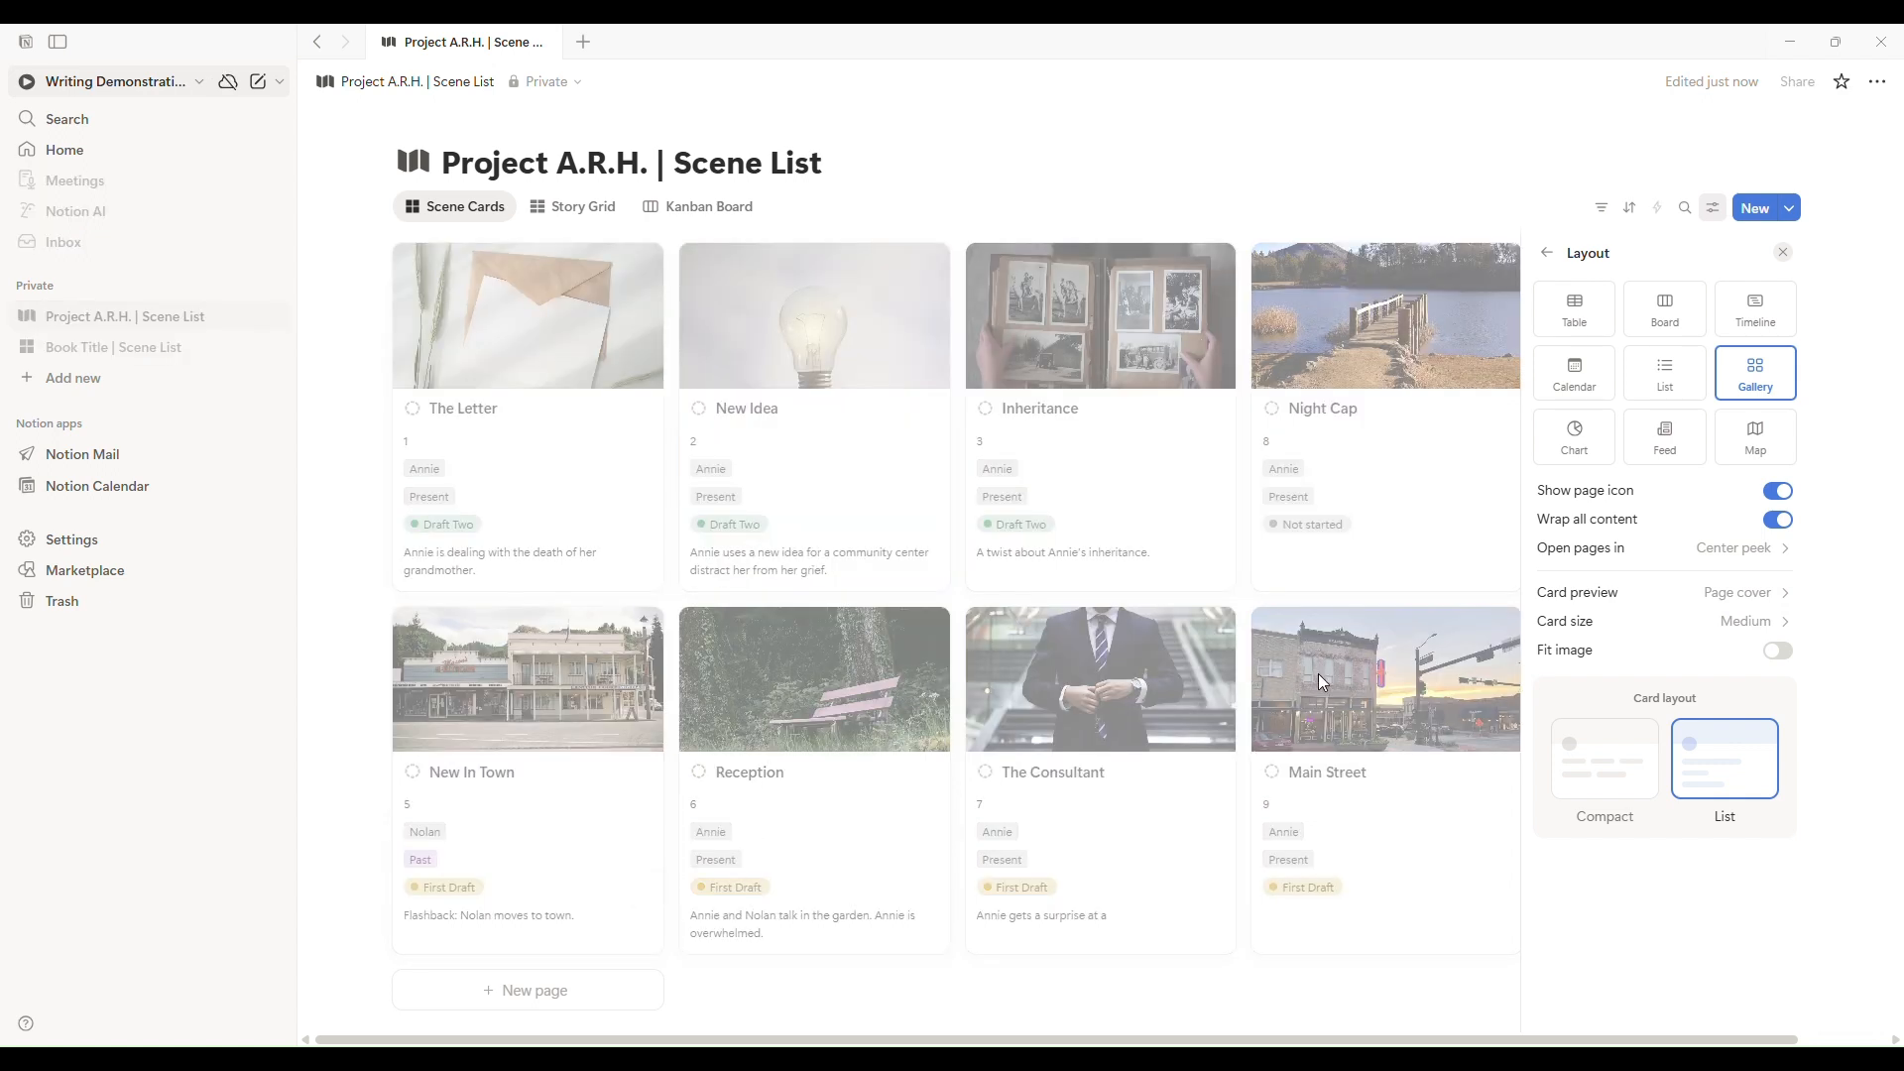
{"action": "left_click", "coordinate": [1627, 767]}
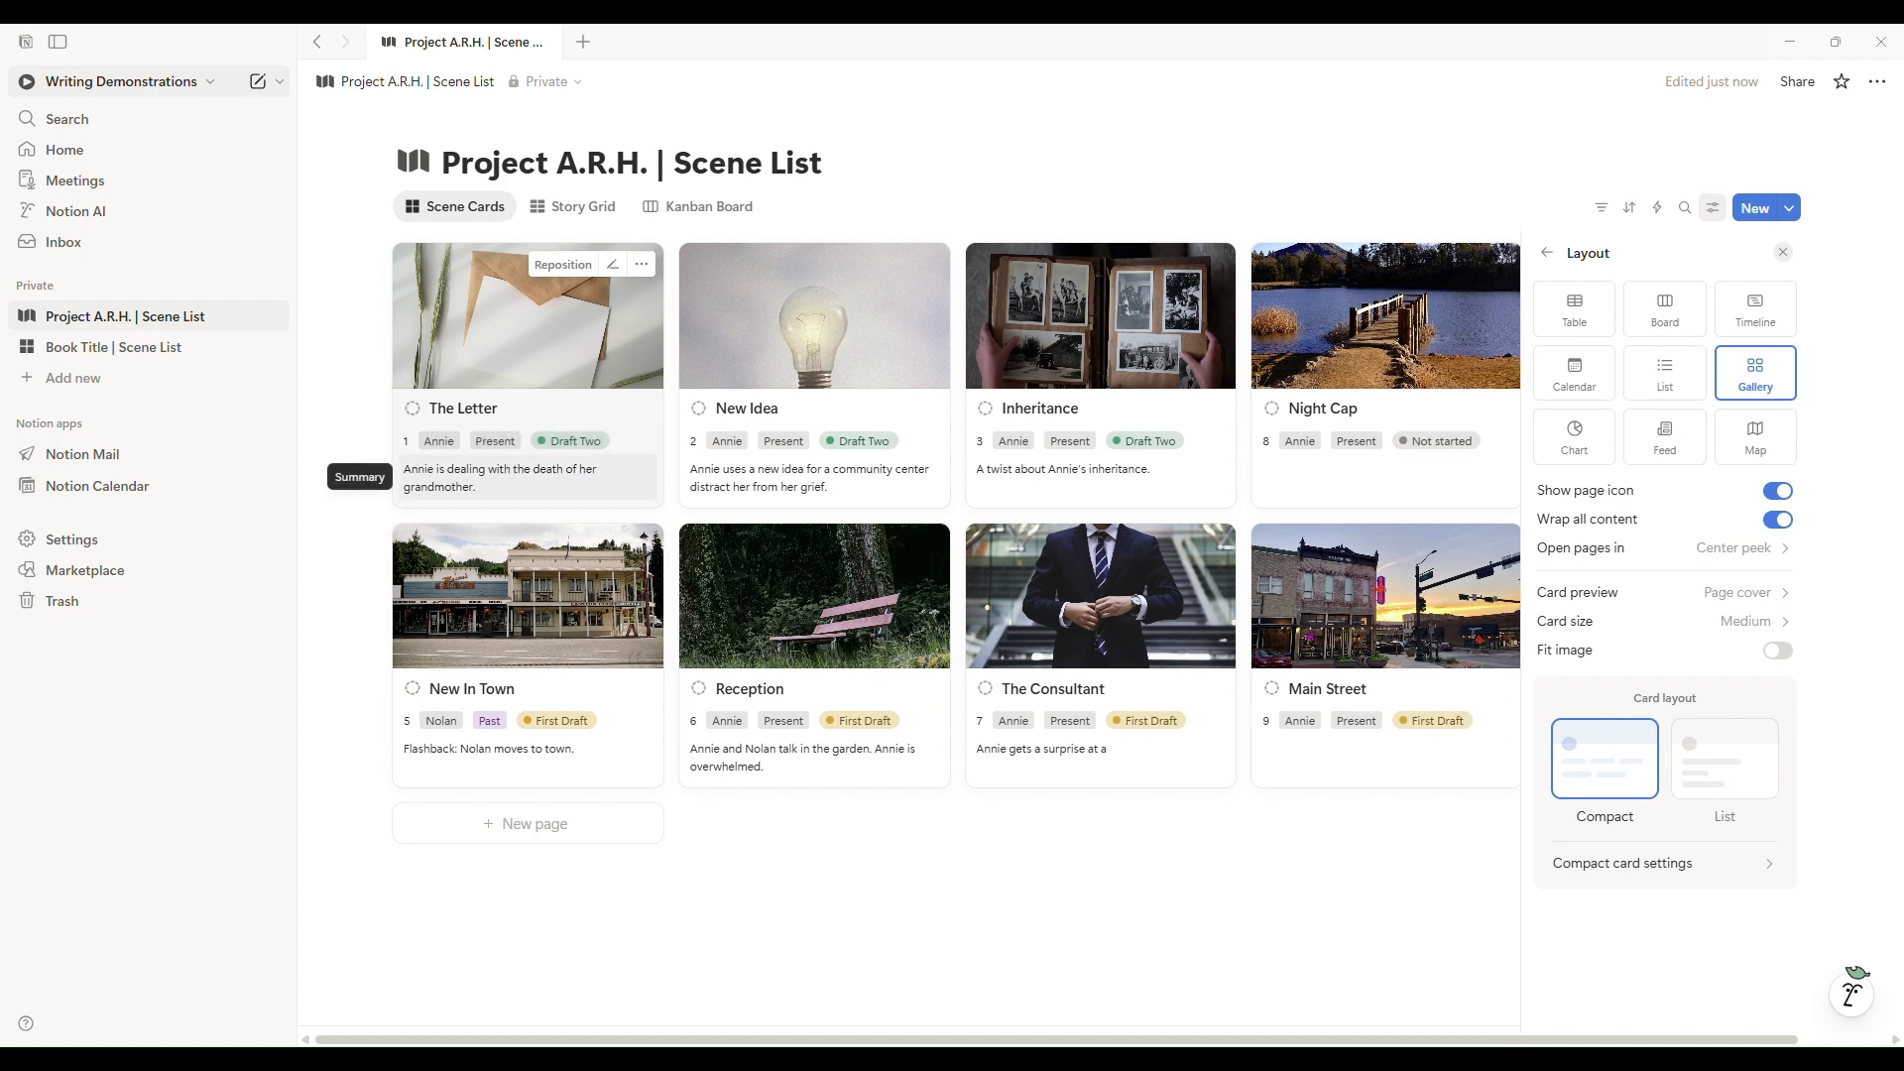
{"action": "left_click", "coordinate": [1694, 779]}
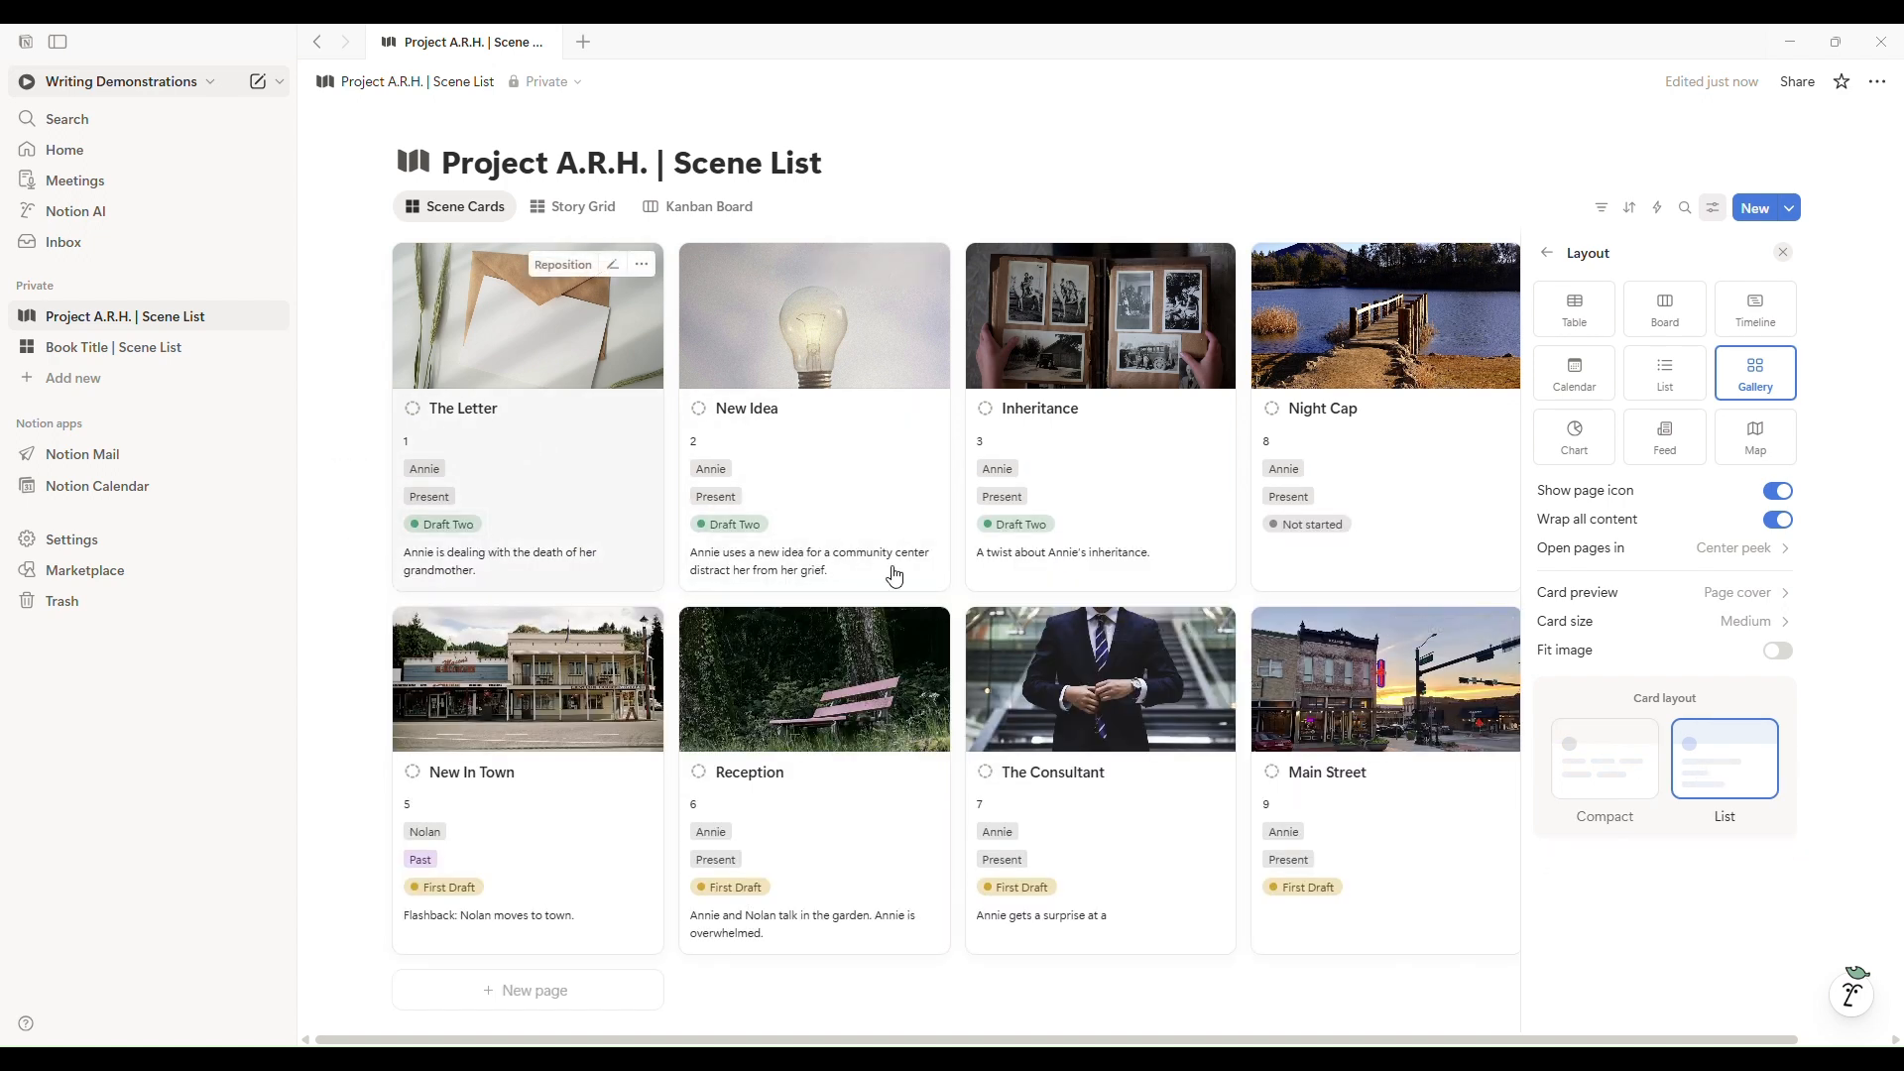
Set the Scene Cards gallery to the Compact card layout and close the view settings.
{"action": "left_click", "coordinate": [1629, 774]}
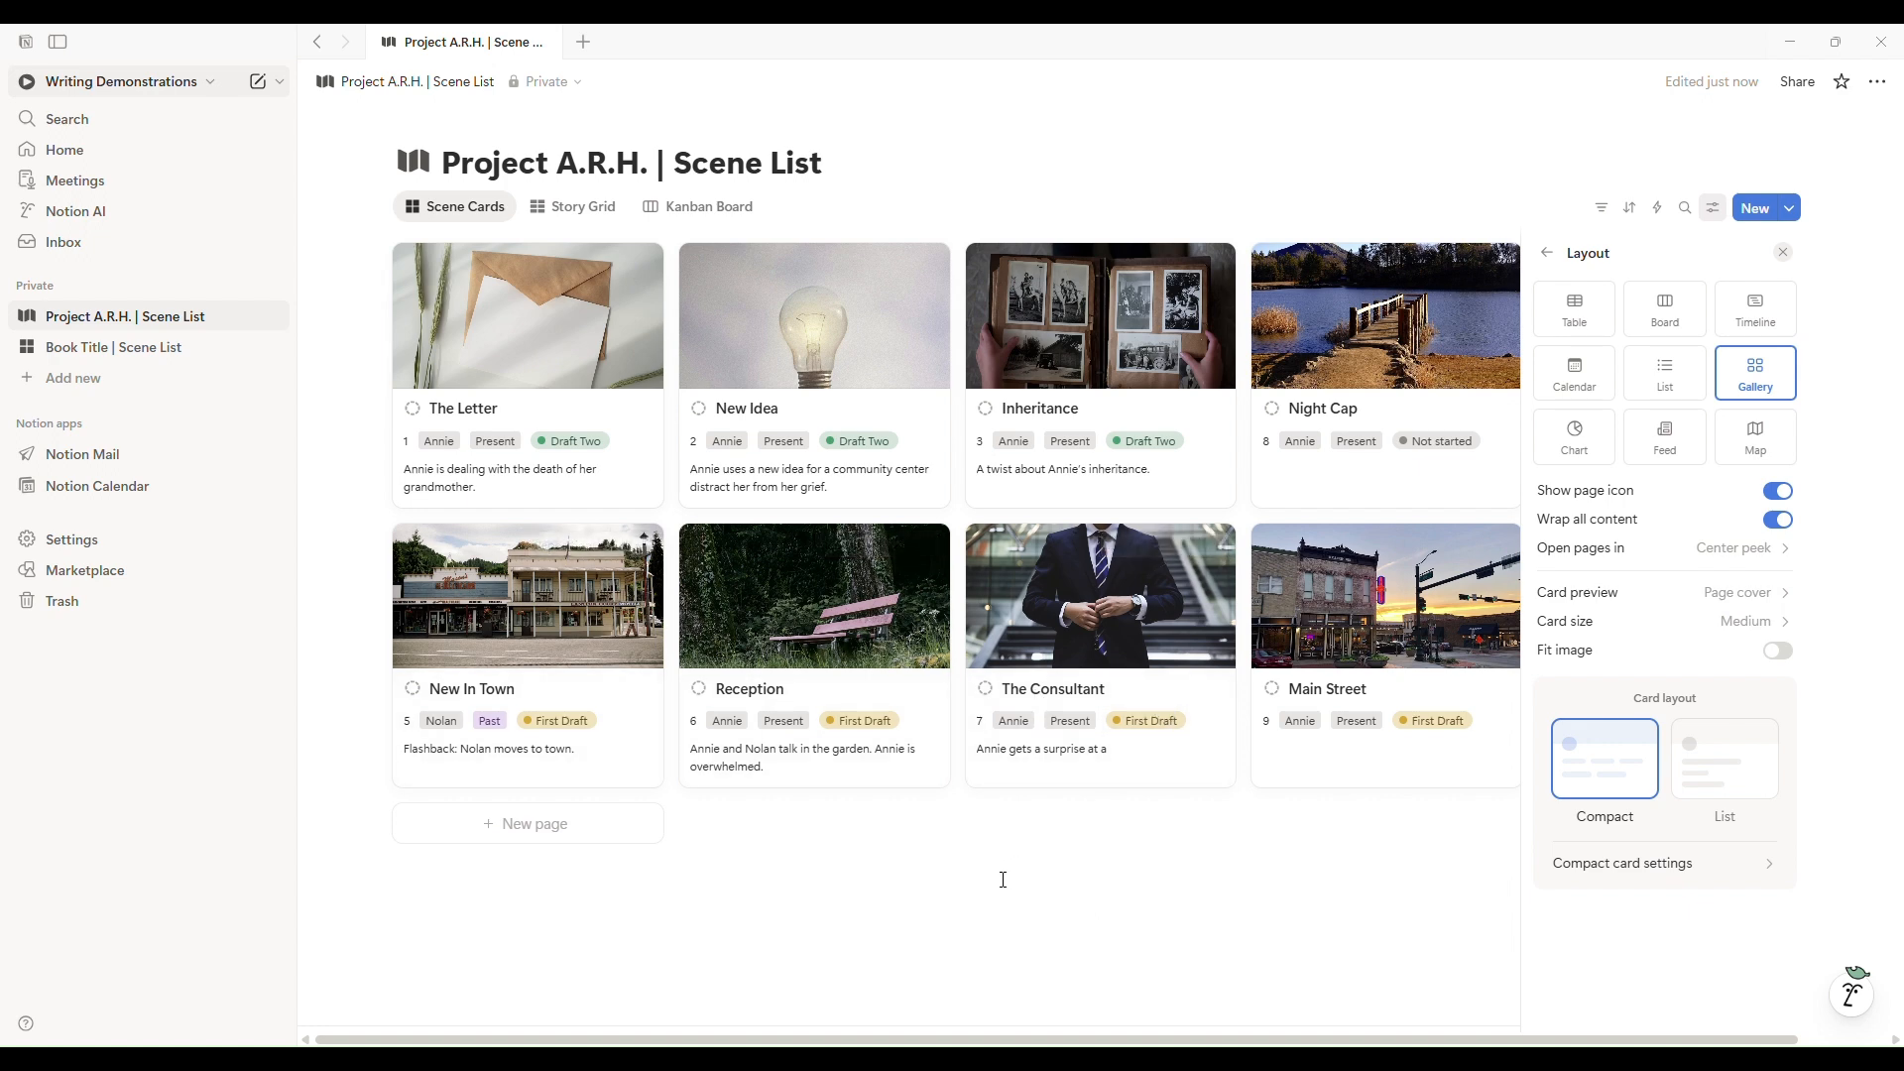
{"action": "left_click", "coordinate": [449, 443]}
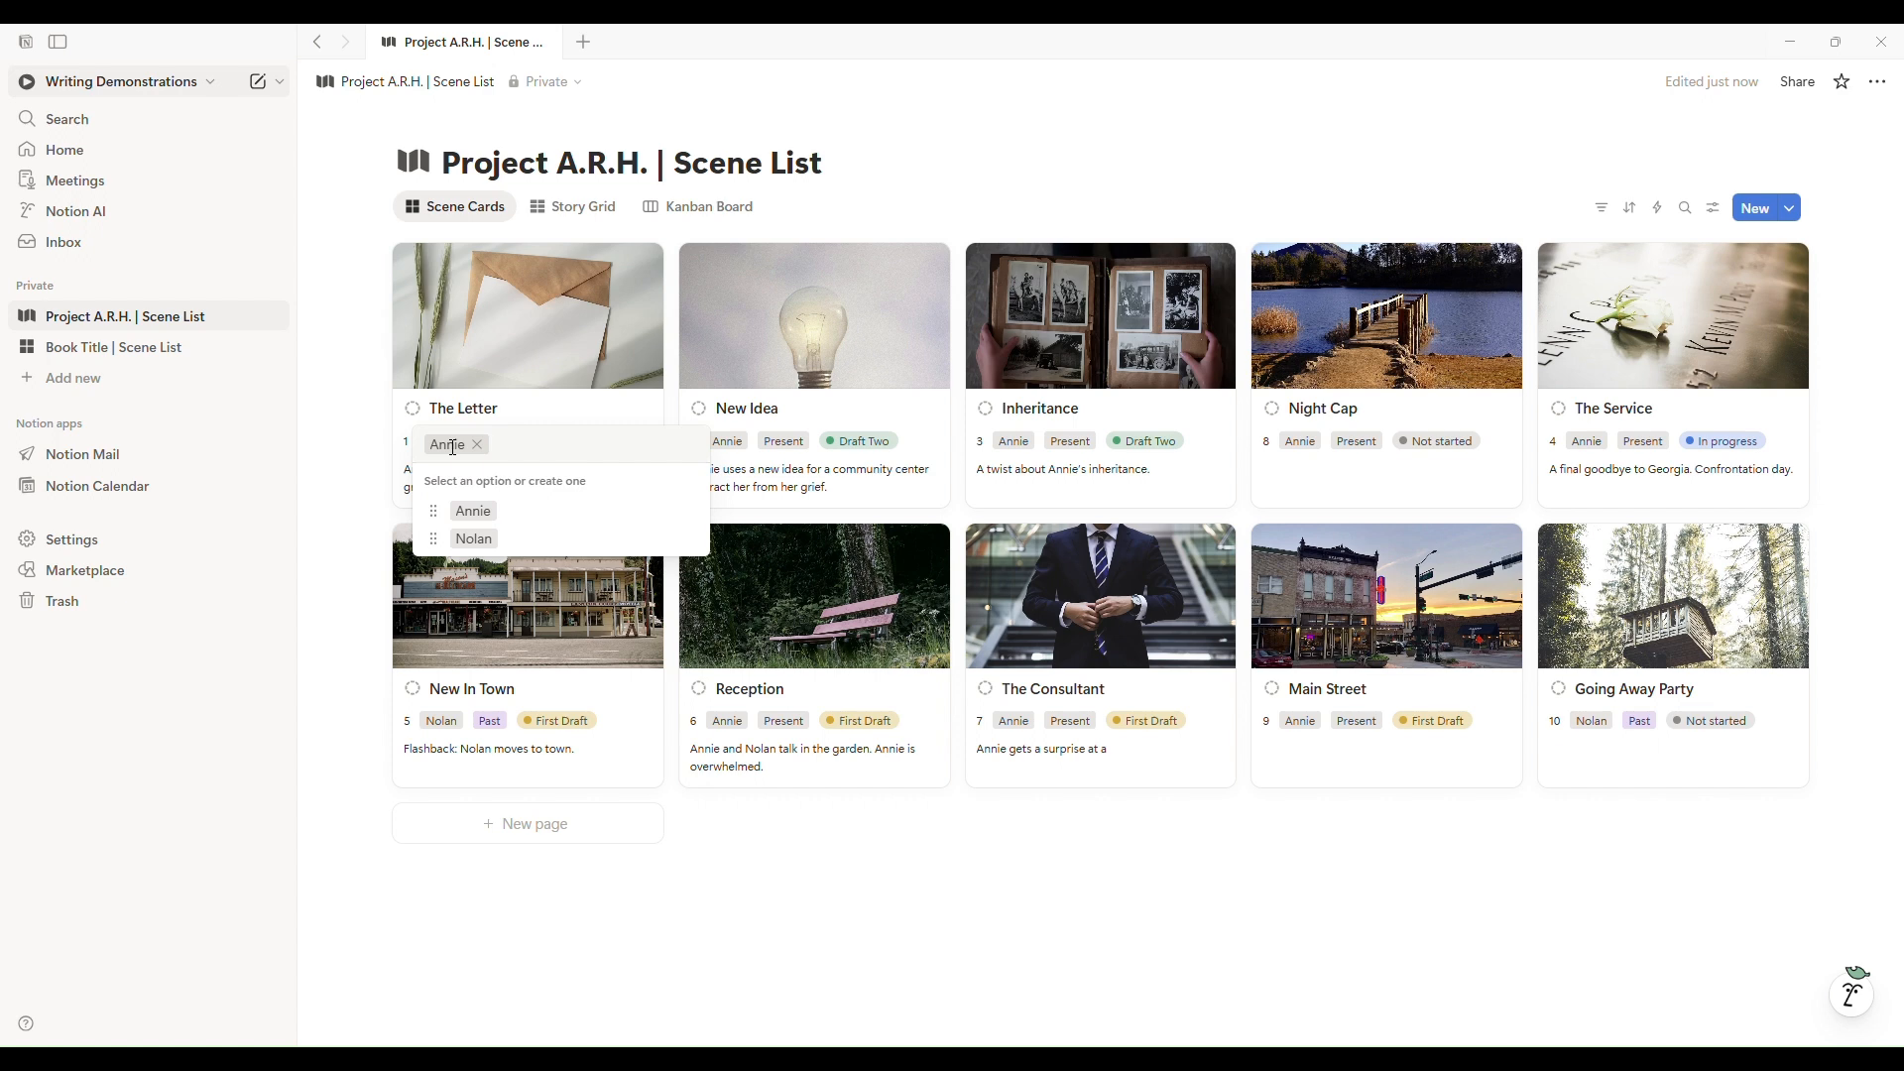
{"action": "left_click", "coordinate": [362, 456]}
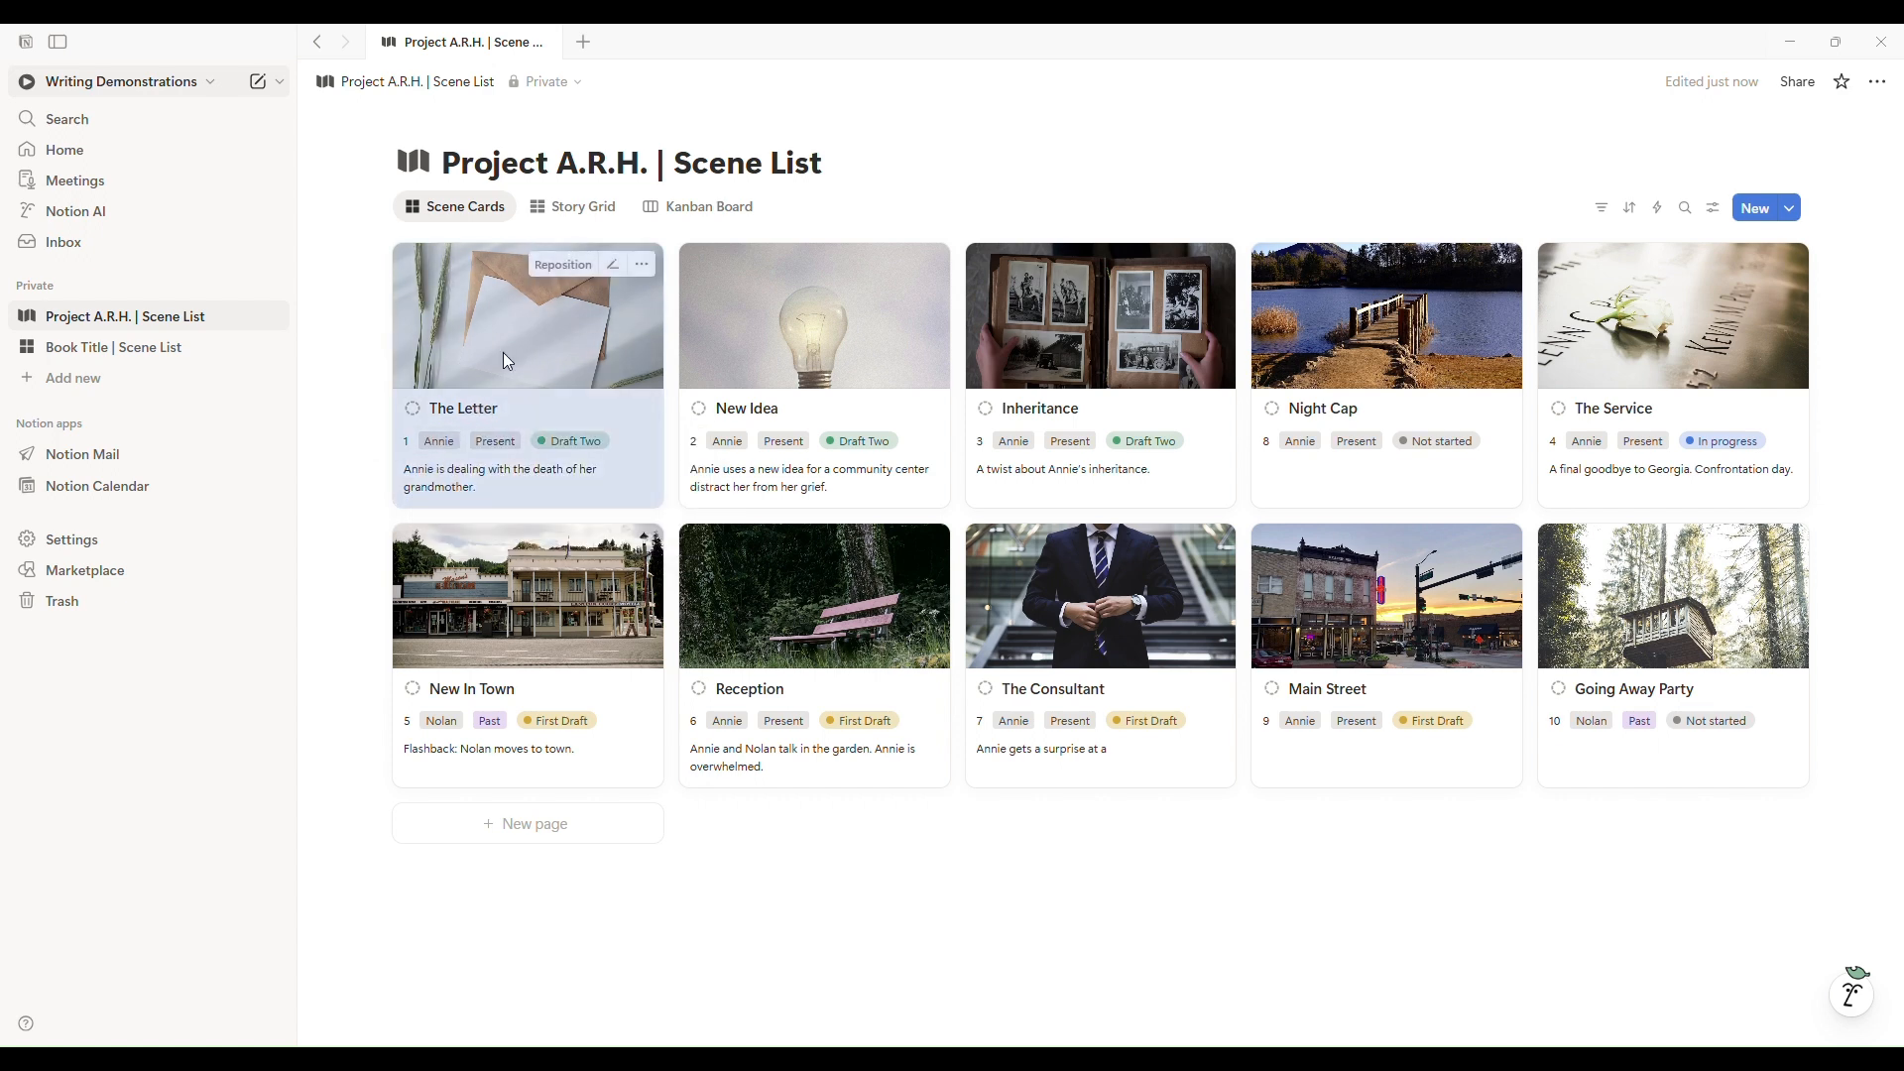
In The Letter scene's page, color the first POV option red and the second POV option green.
{"action": "left_click", "coordinate": [503, 360]}
{"action": "left_click", "coordinate": [648, 605]}
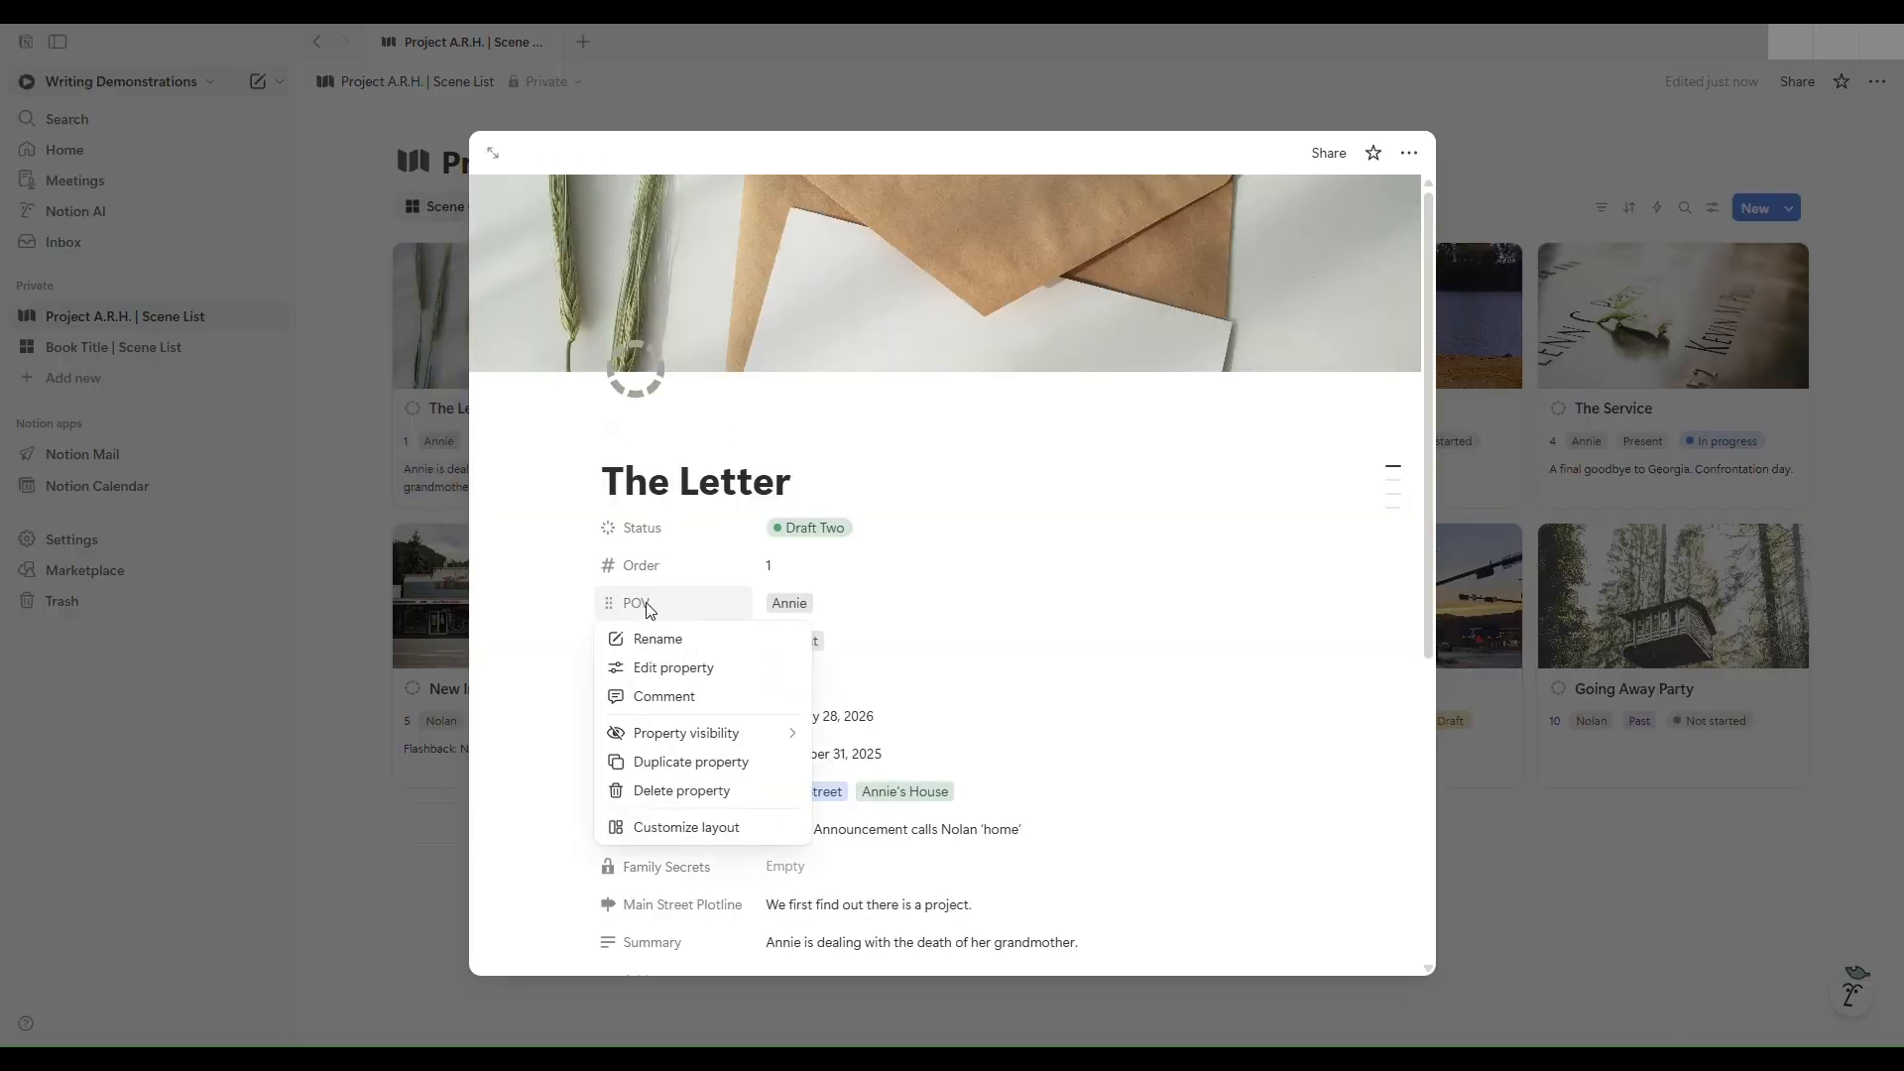
{"action": "left_click", "coordinate": [668, 667]}
{"action": "left_click", "coordinate": [724, 831]}
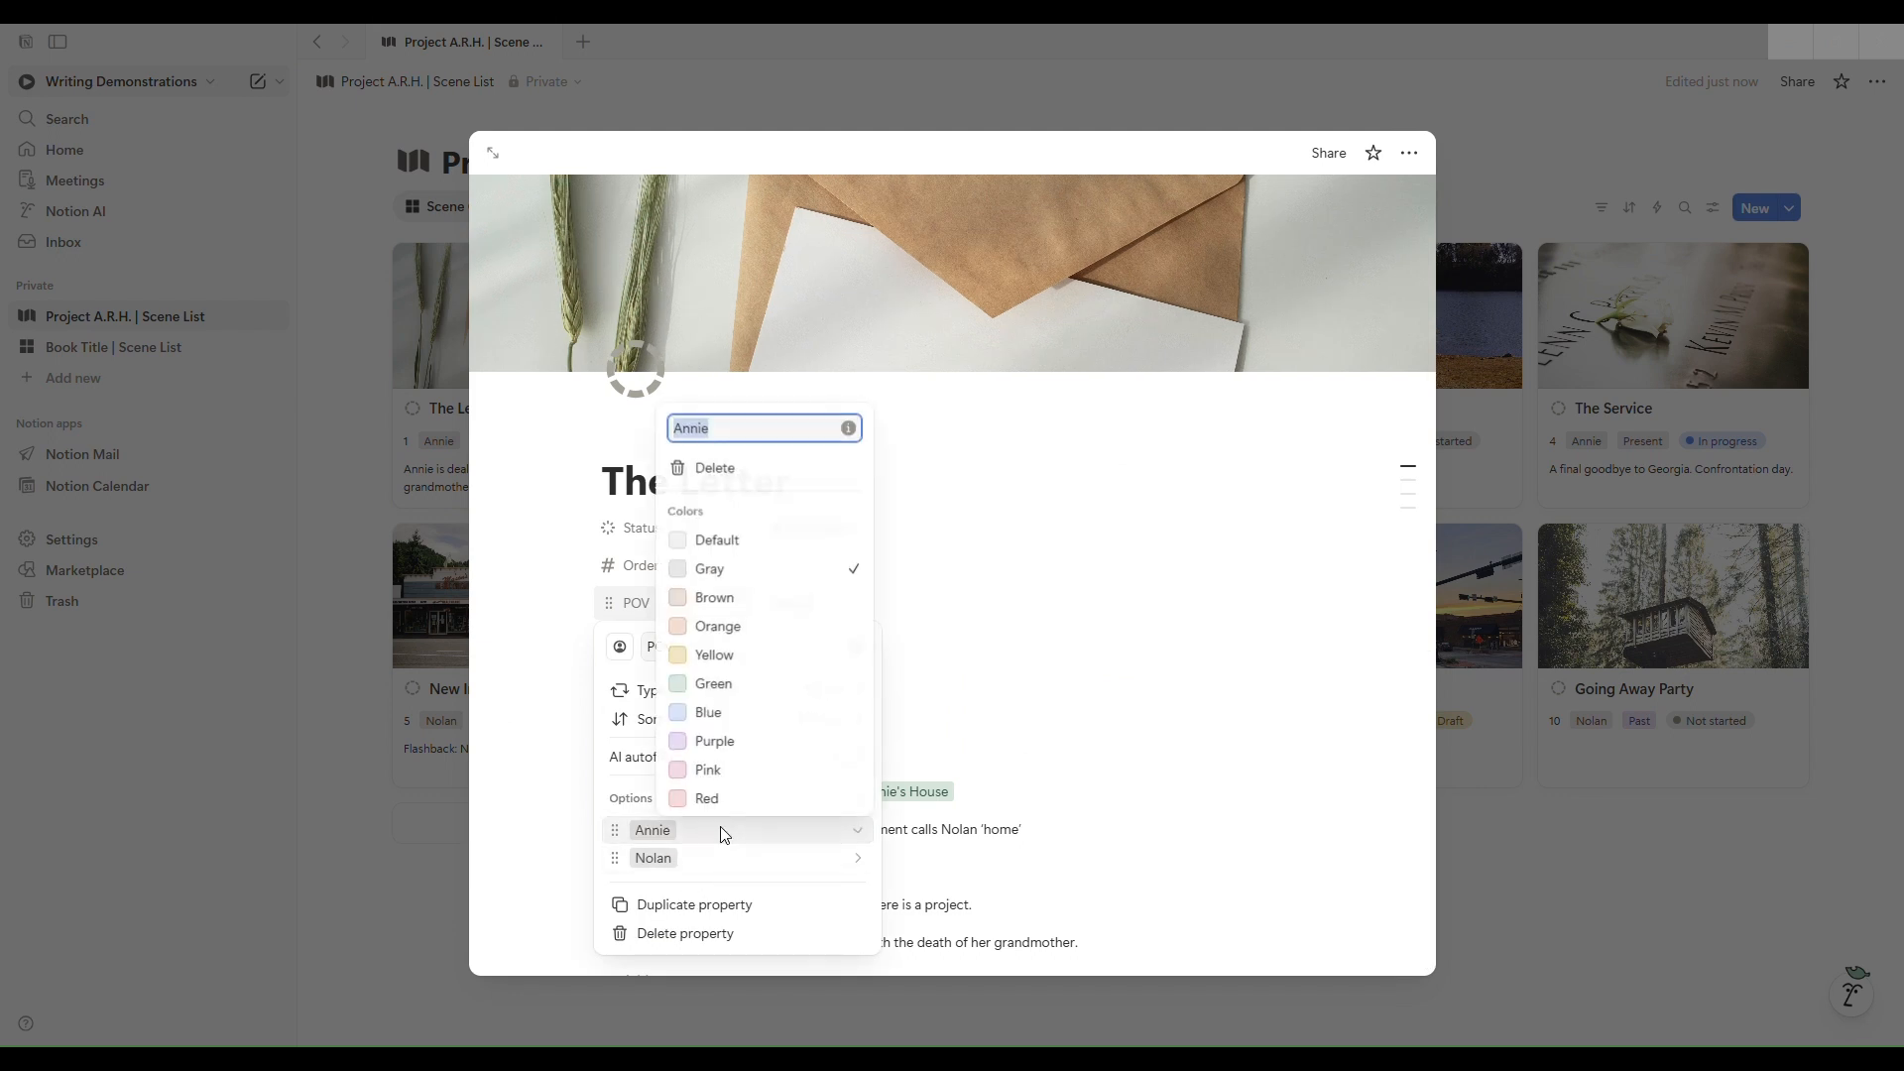
{"action": "left_click", "coordinate": [725, 798]}
{"action": "left_click", "coordinate": [700, 860]}
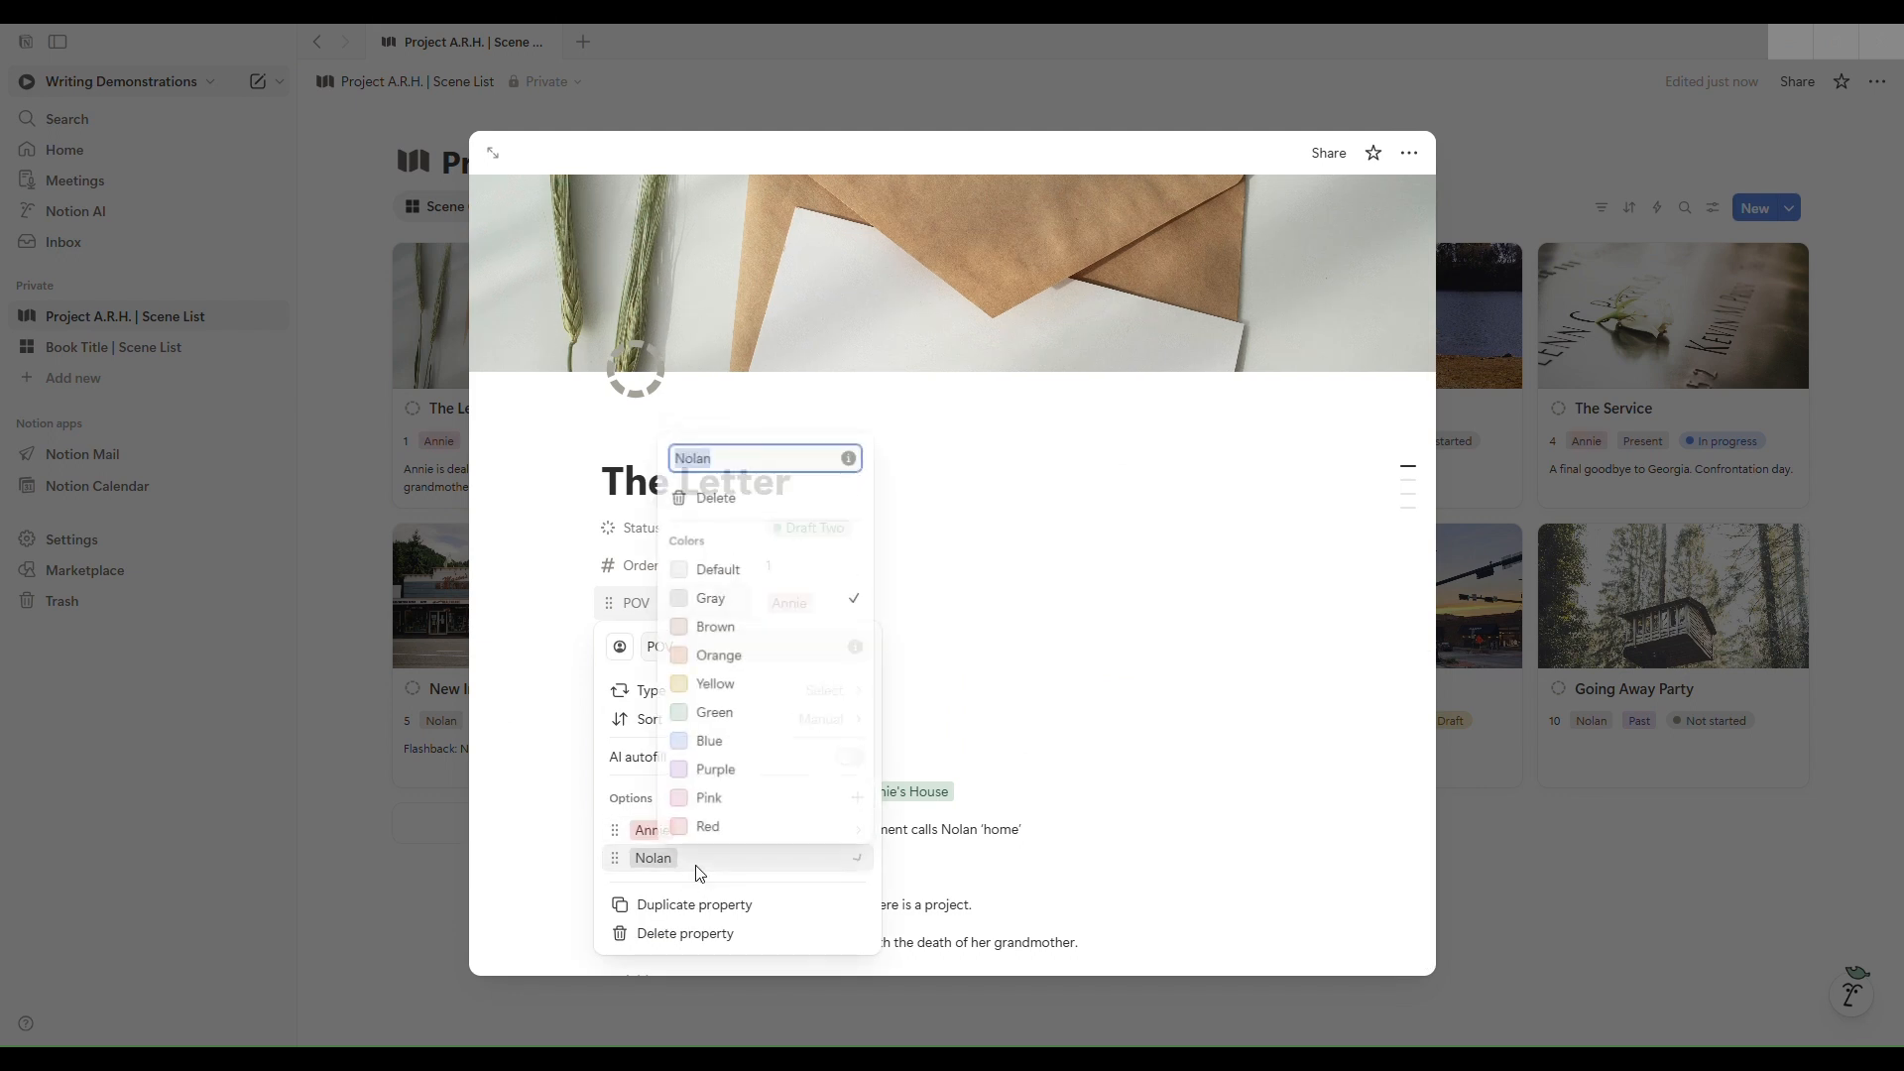
{"action": "left_click", "coordinate": [752, 716]}
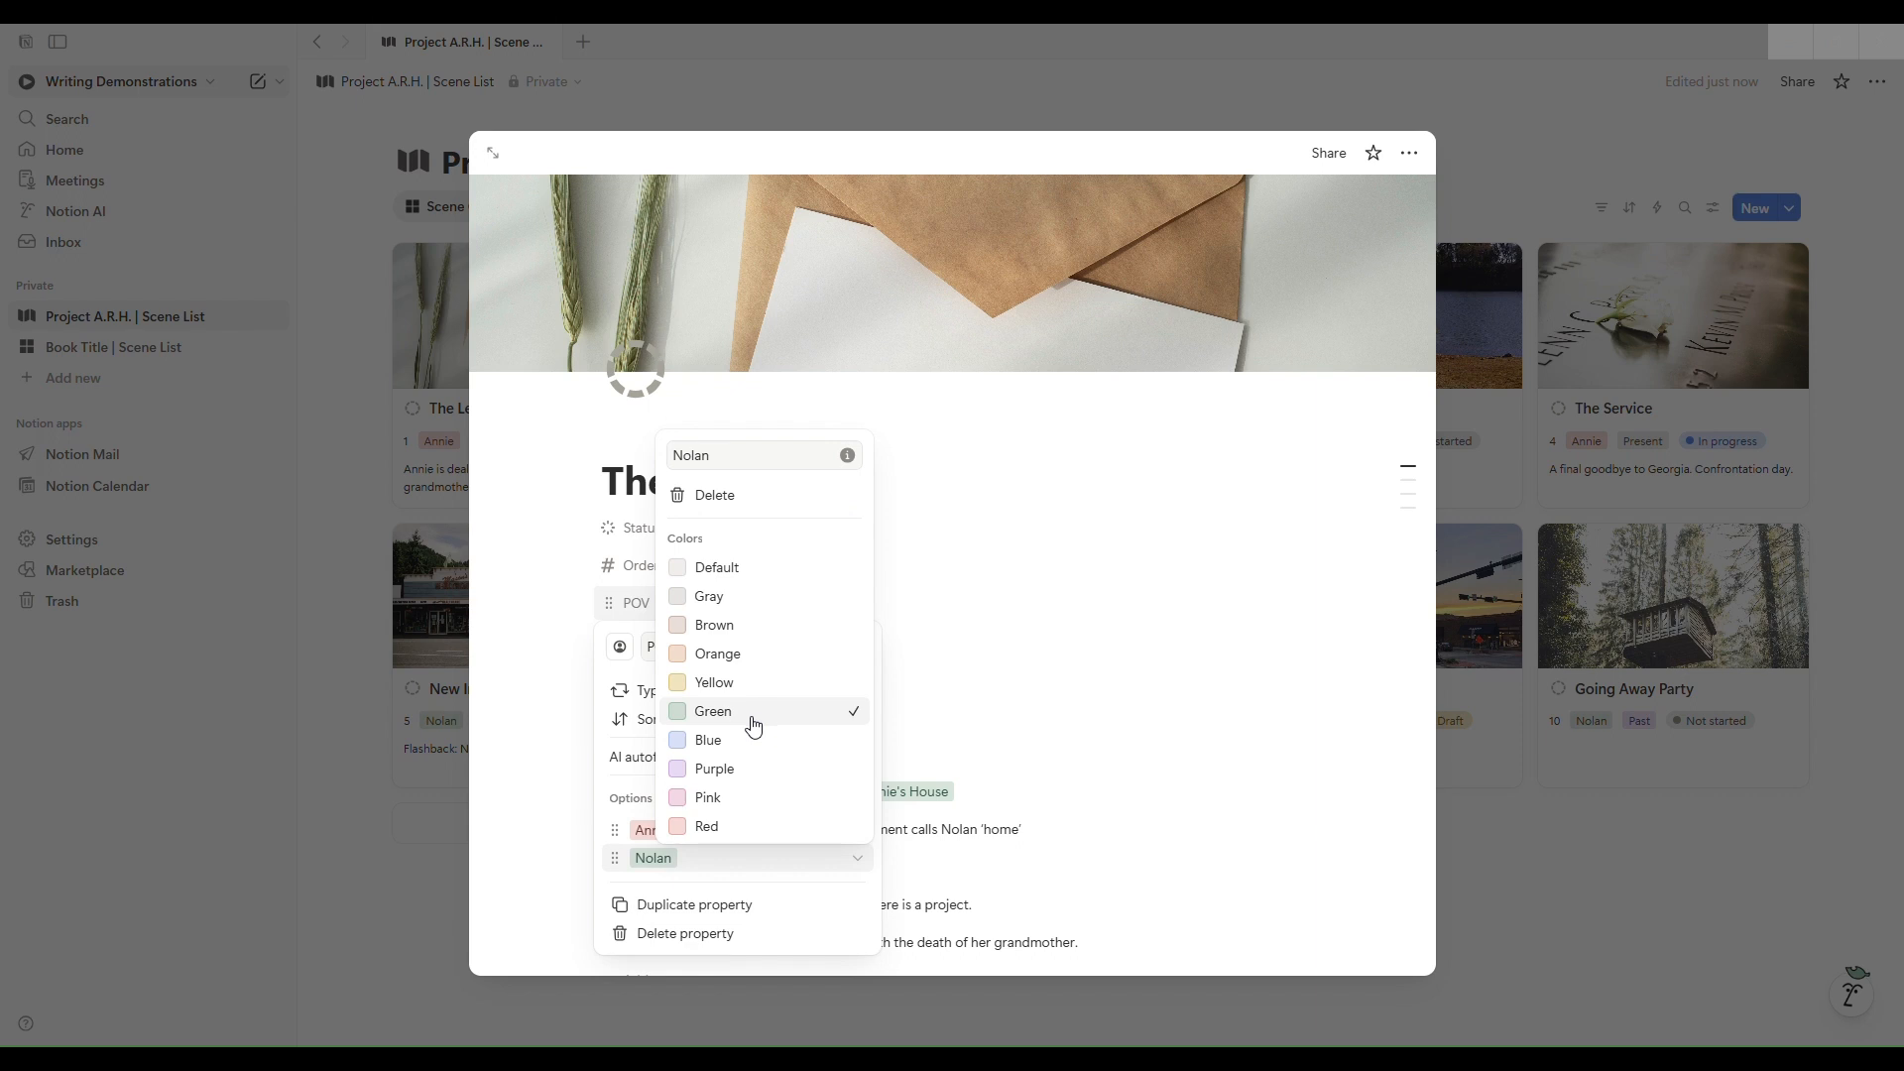
{"action": "left_click", "coordinate": [1051, 734]}
{"action": "left_click", "coordinate": [977, 715]}
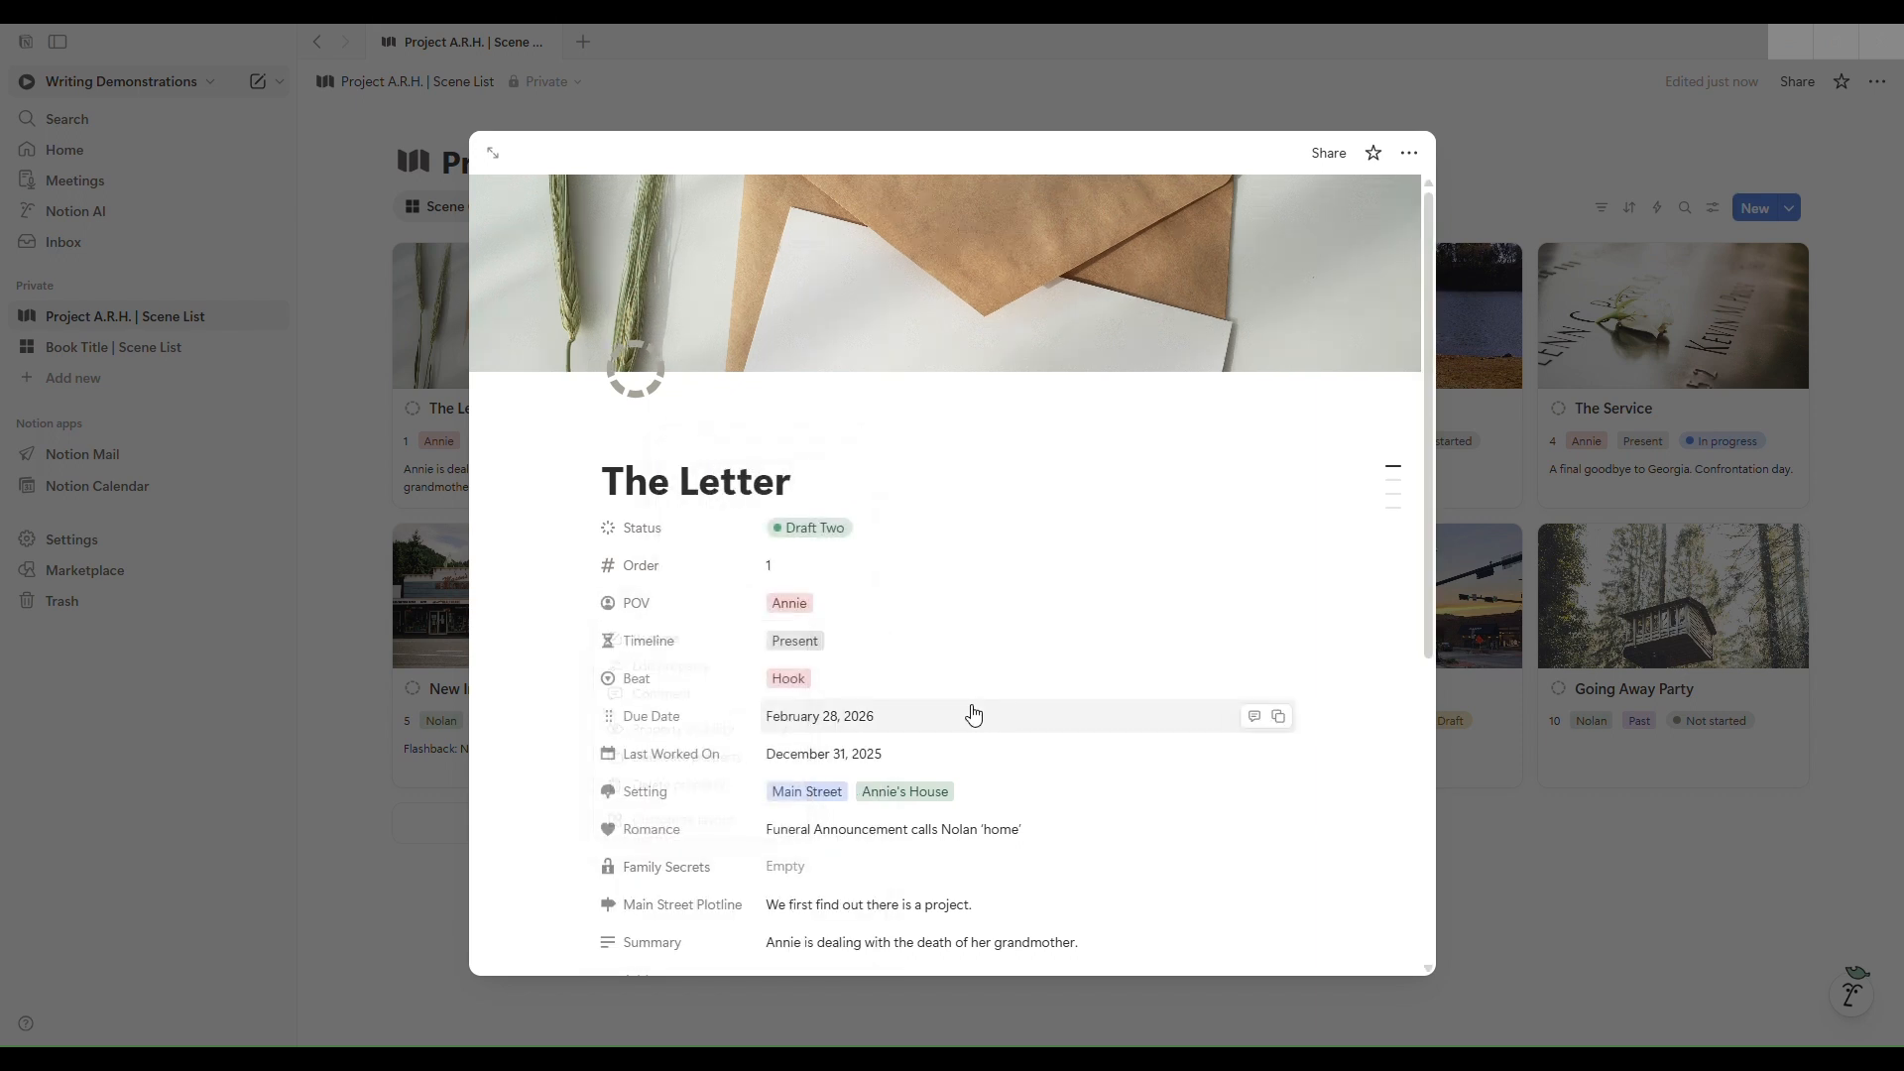
Color the Timeline property's Present option purple and its Past option brown, and close The Letter's page.
{"action": "left_click", "coordinate": [803, 645]}
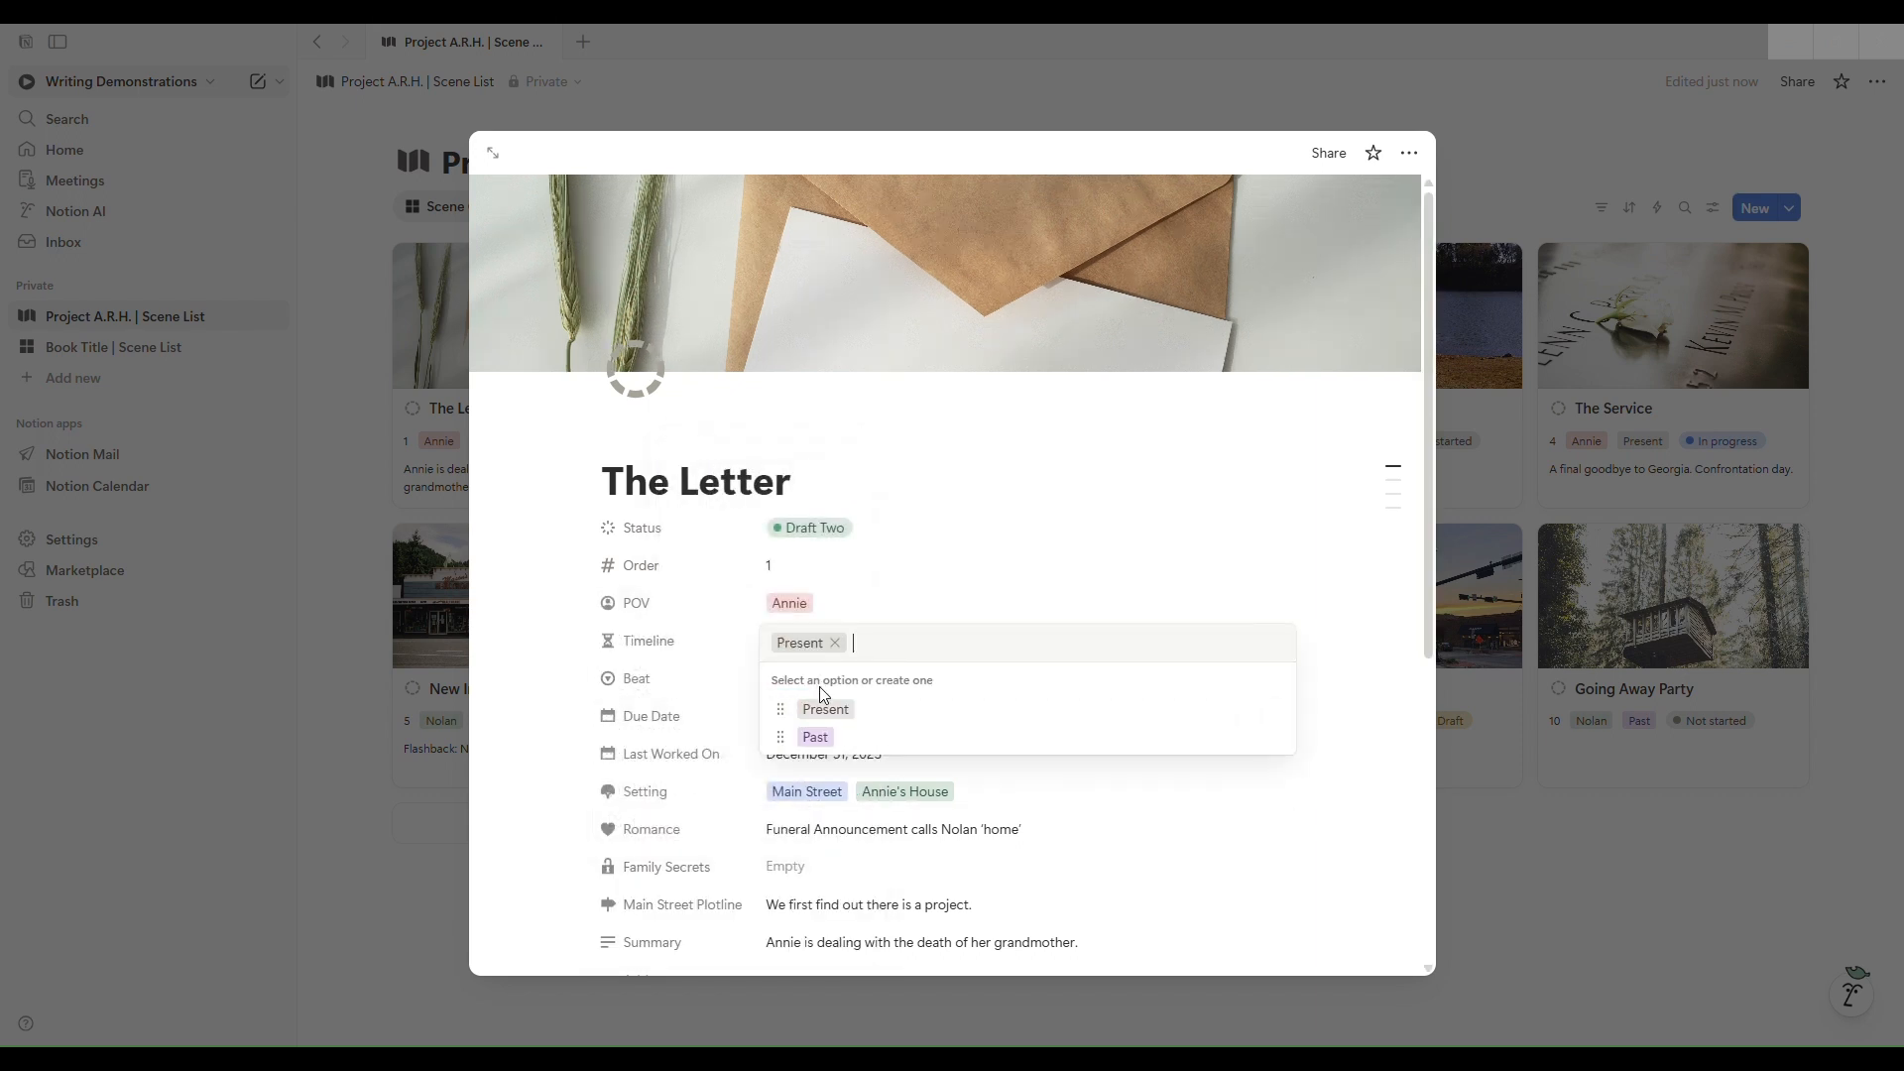
{"action": "left_click", "coordinate": [825, 708]}
{"action": "left_click", "coordinate": [805, 652]}
{"action": "left_click", "coordinate": [665, 654]}
{"action": "left_click", "coordinate": [627, 651]}
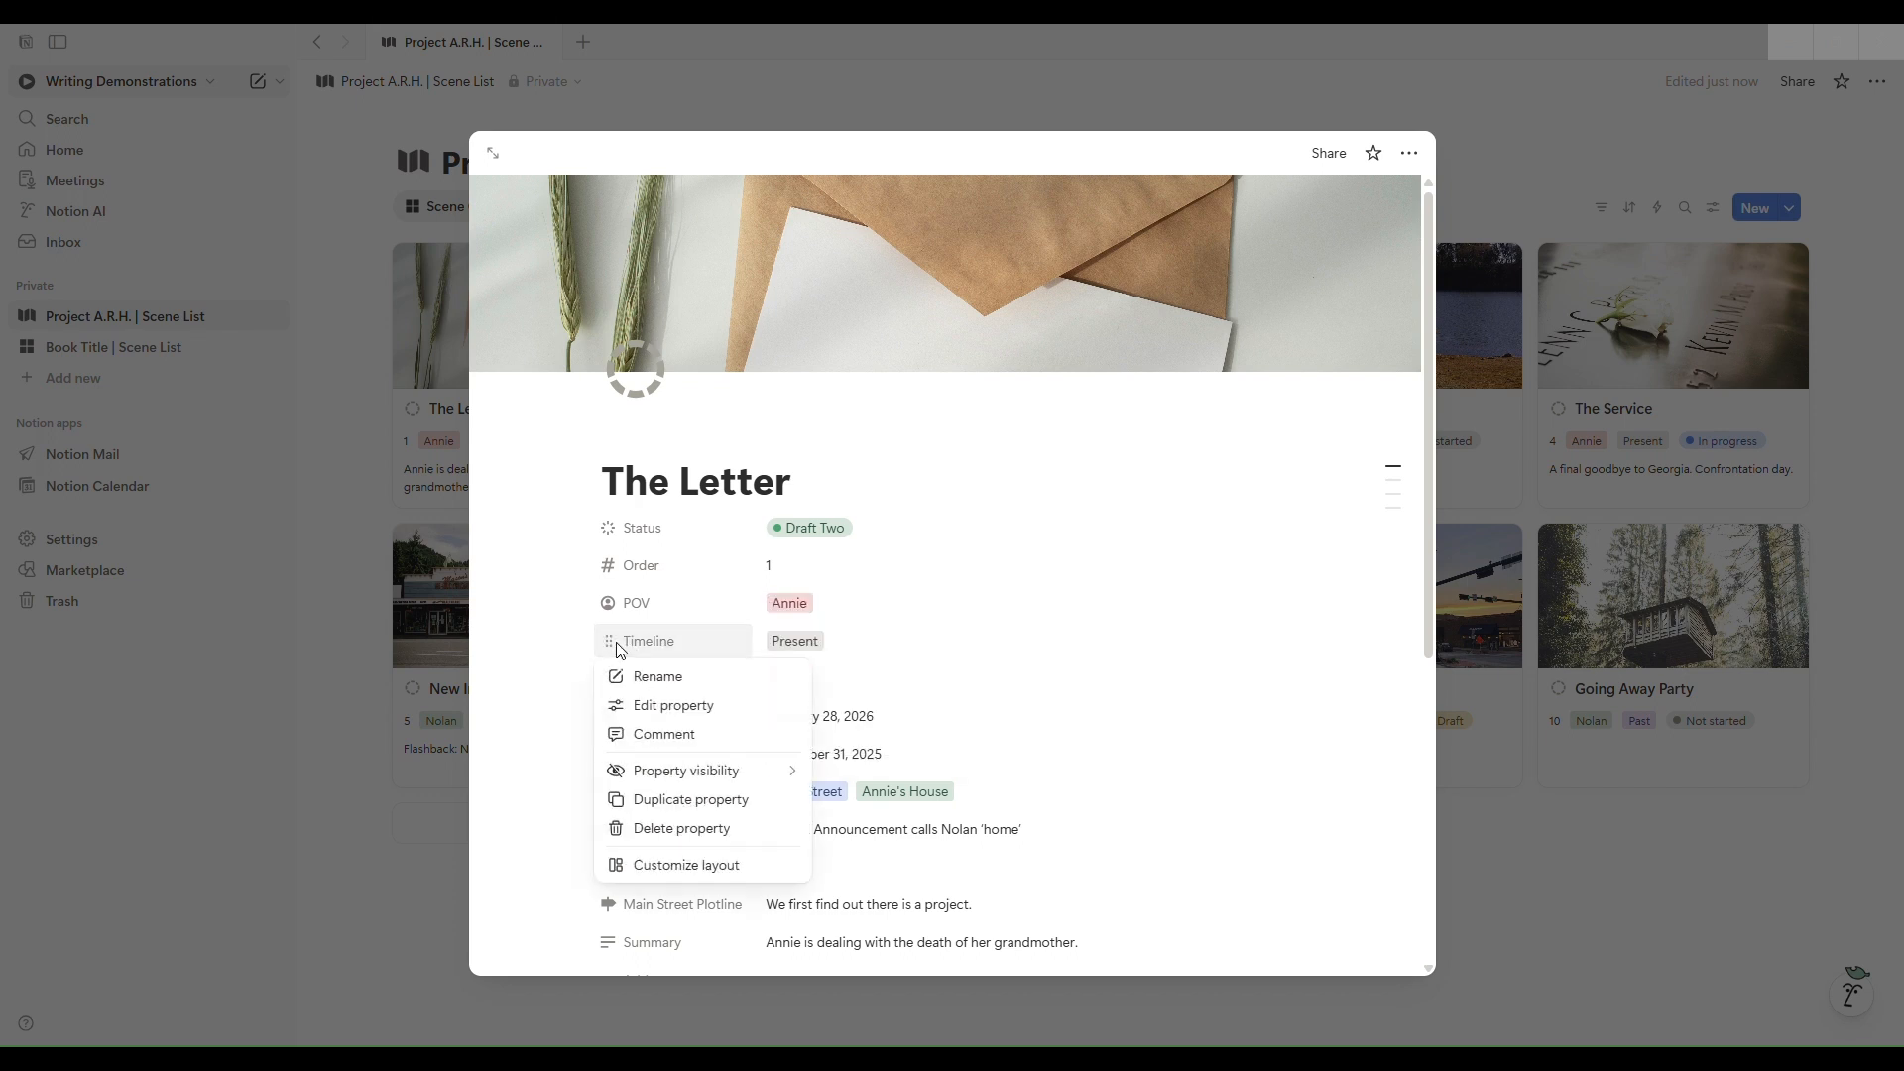
{"action": "left_click", "coordinate": [655, 710]}
{"action": "left_click", "coordinate": [727, 874]}
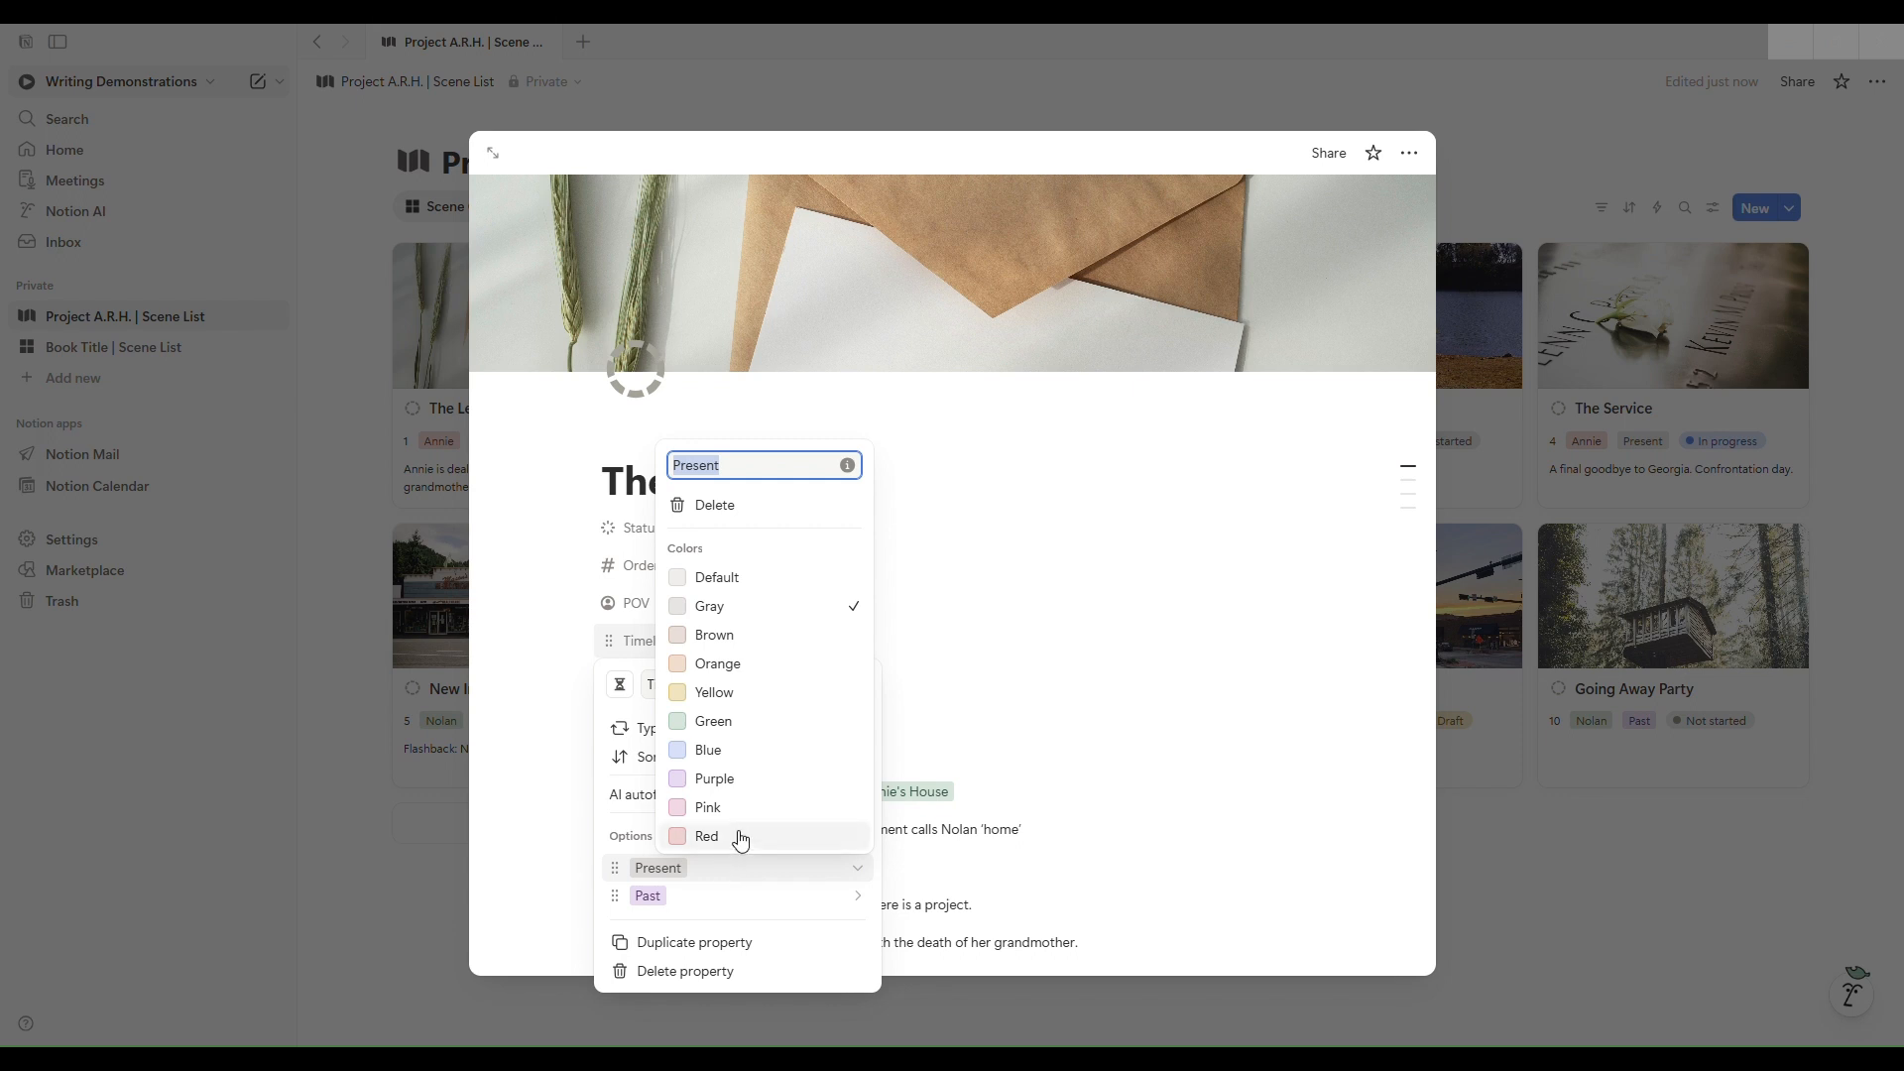
{"action": "left_click", "coordinate": [771, 780]}
{"action": "left_click", "coordinate": [707, 907]}
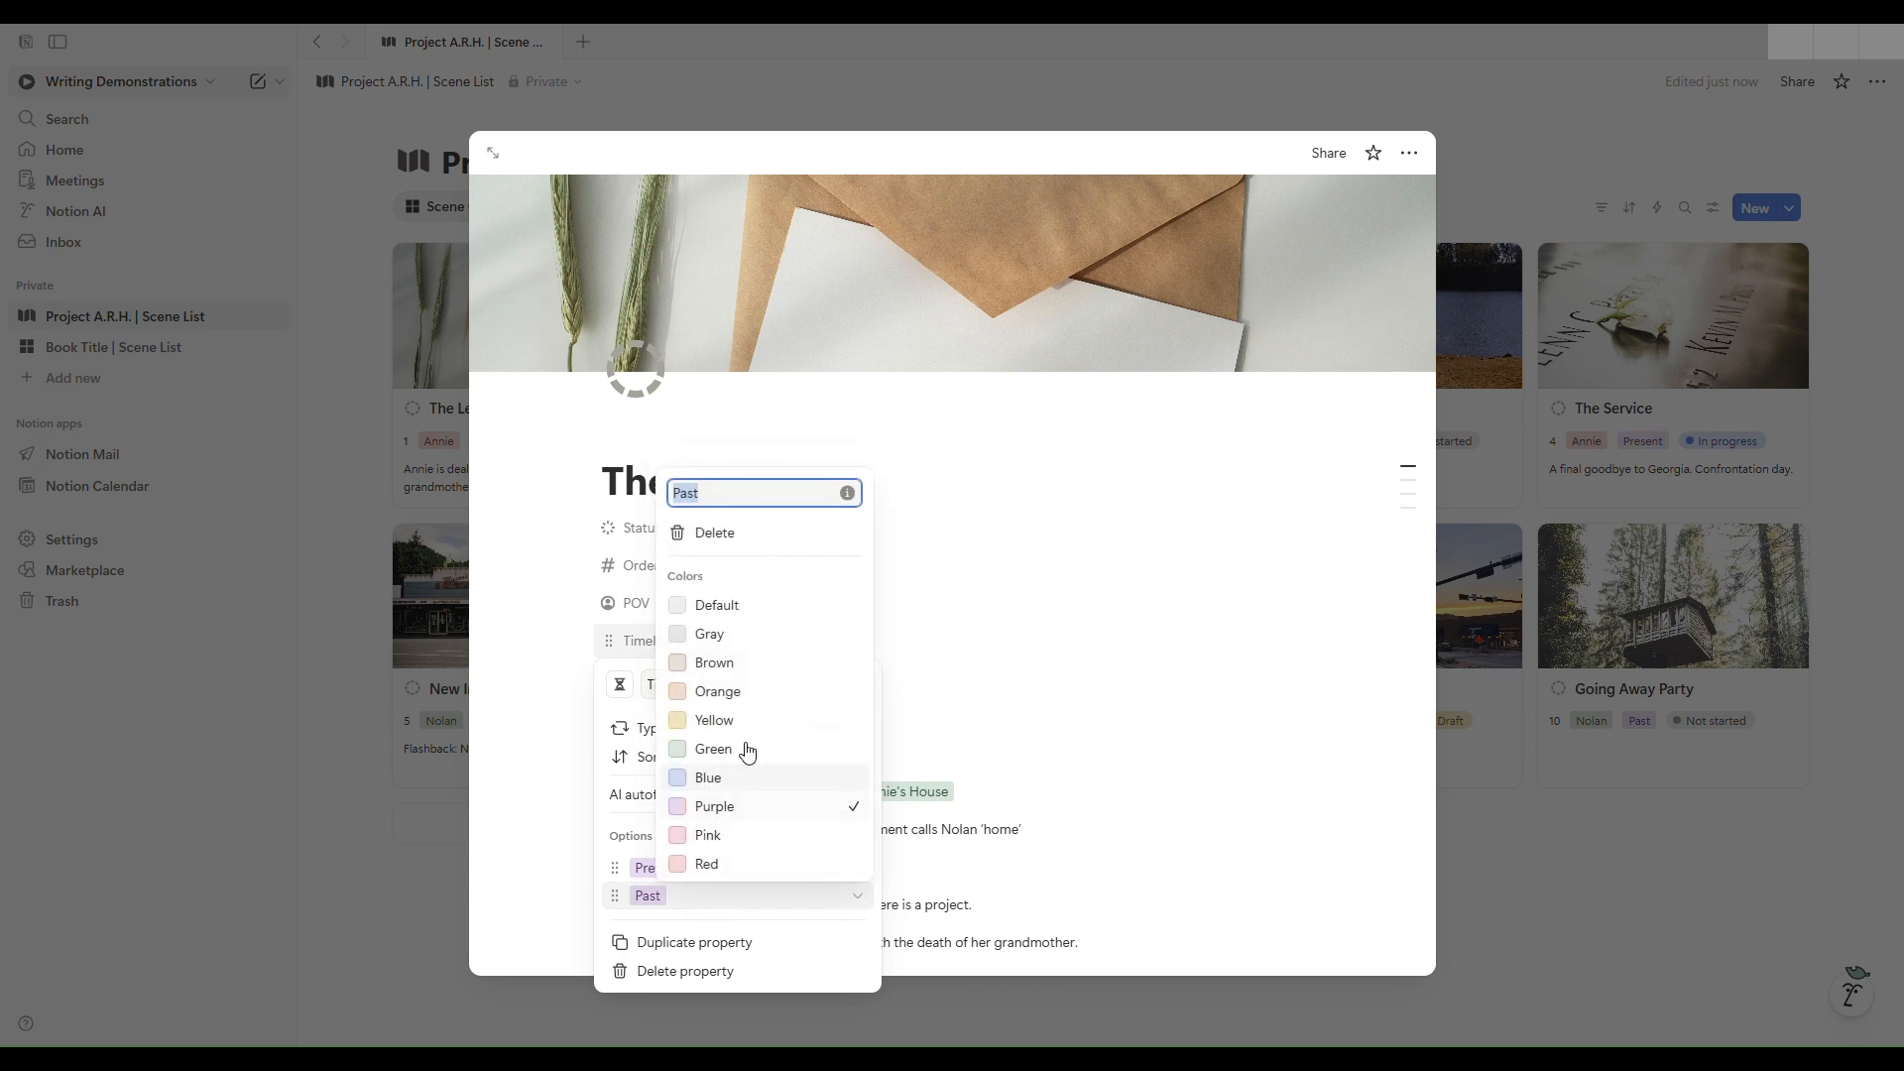
{"action": "left_click", "coordinate": [759, 660]}
{"action": "left_click", "coordinate": [1059, 748]}
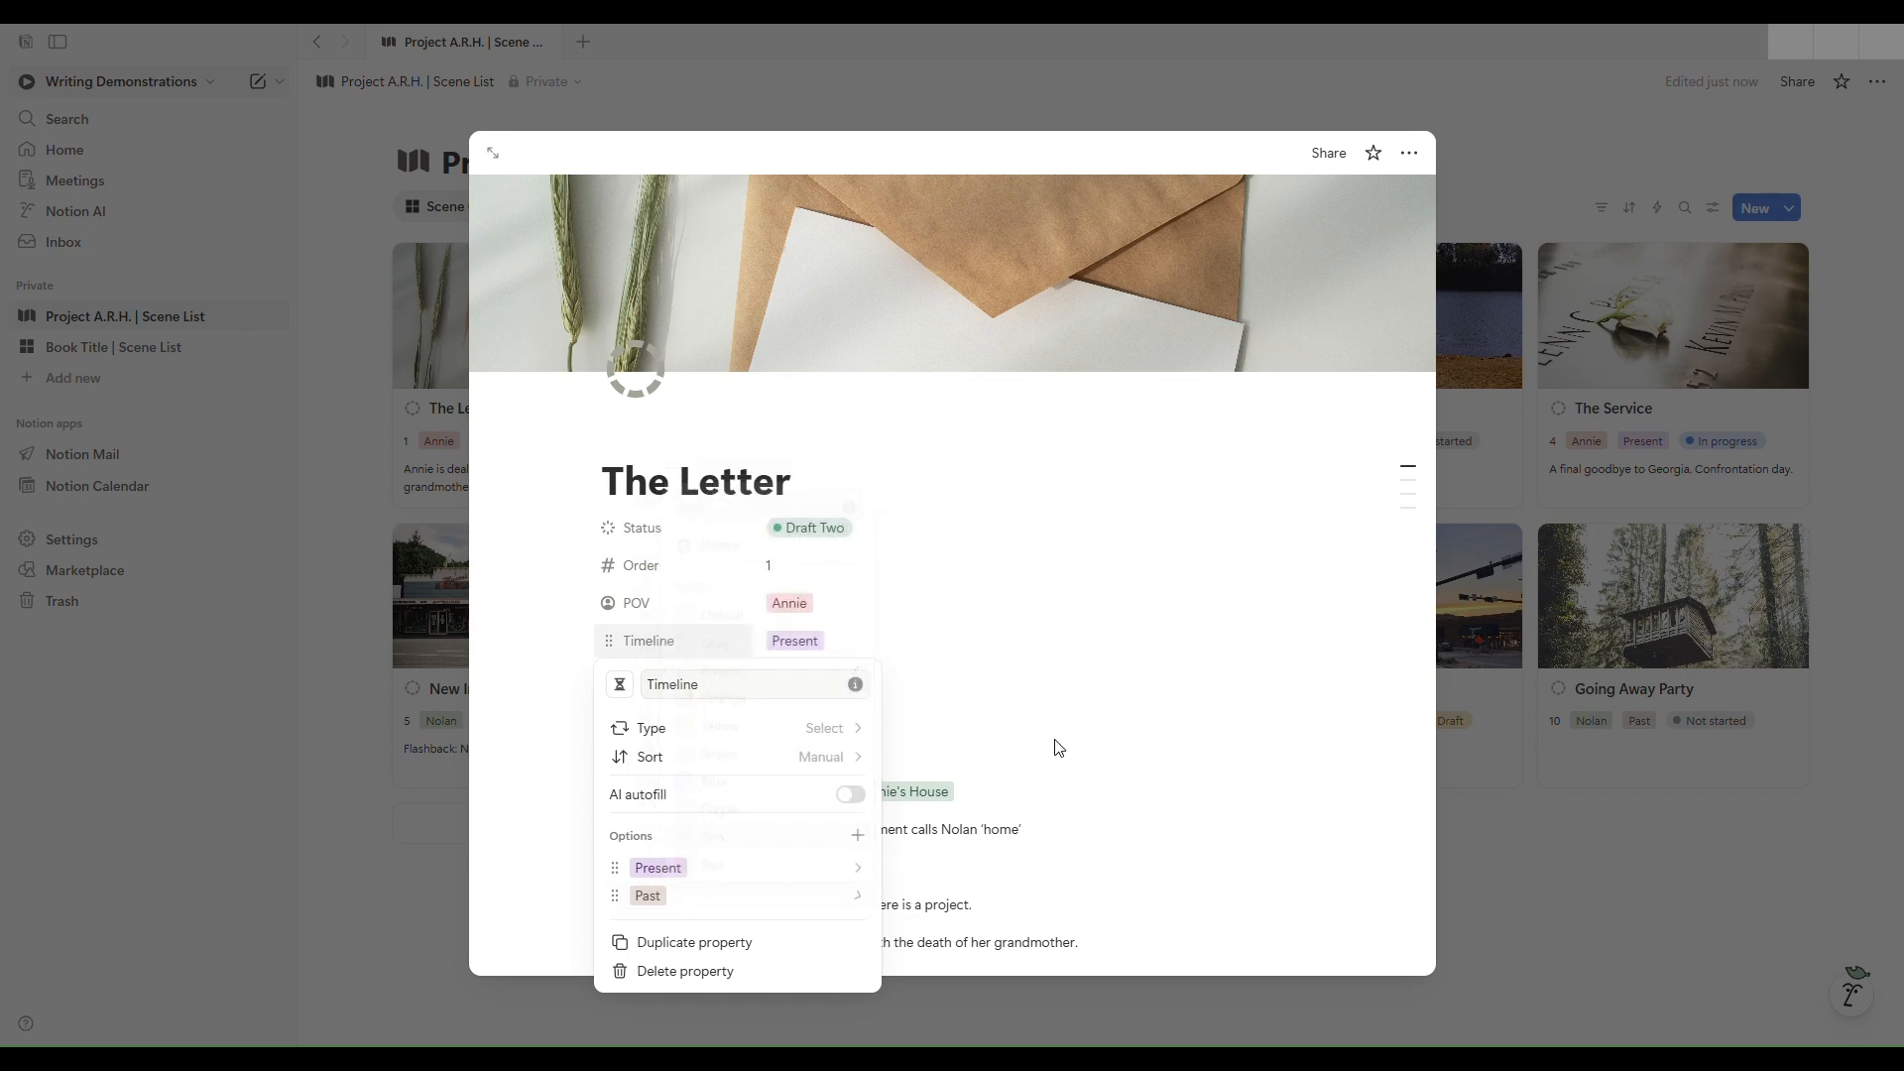
{"action": "left_click", "coordinate": [960, 731]}
{"action": "left_click", "coordinate": [1577, 865]}
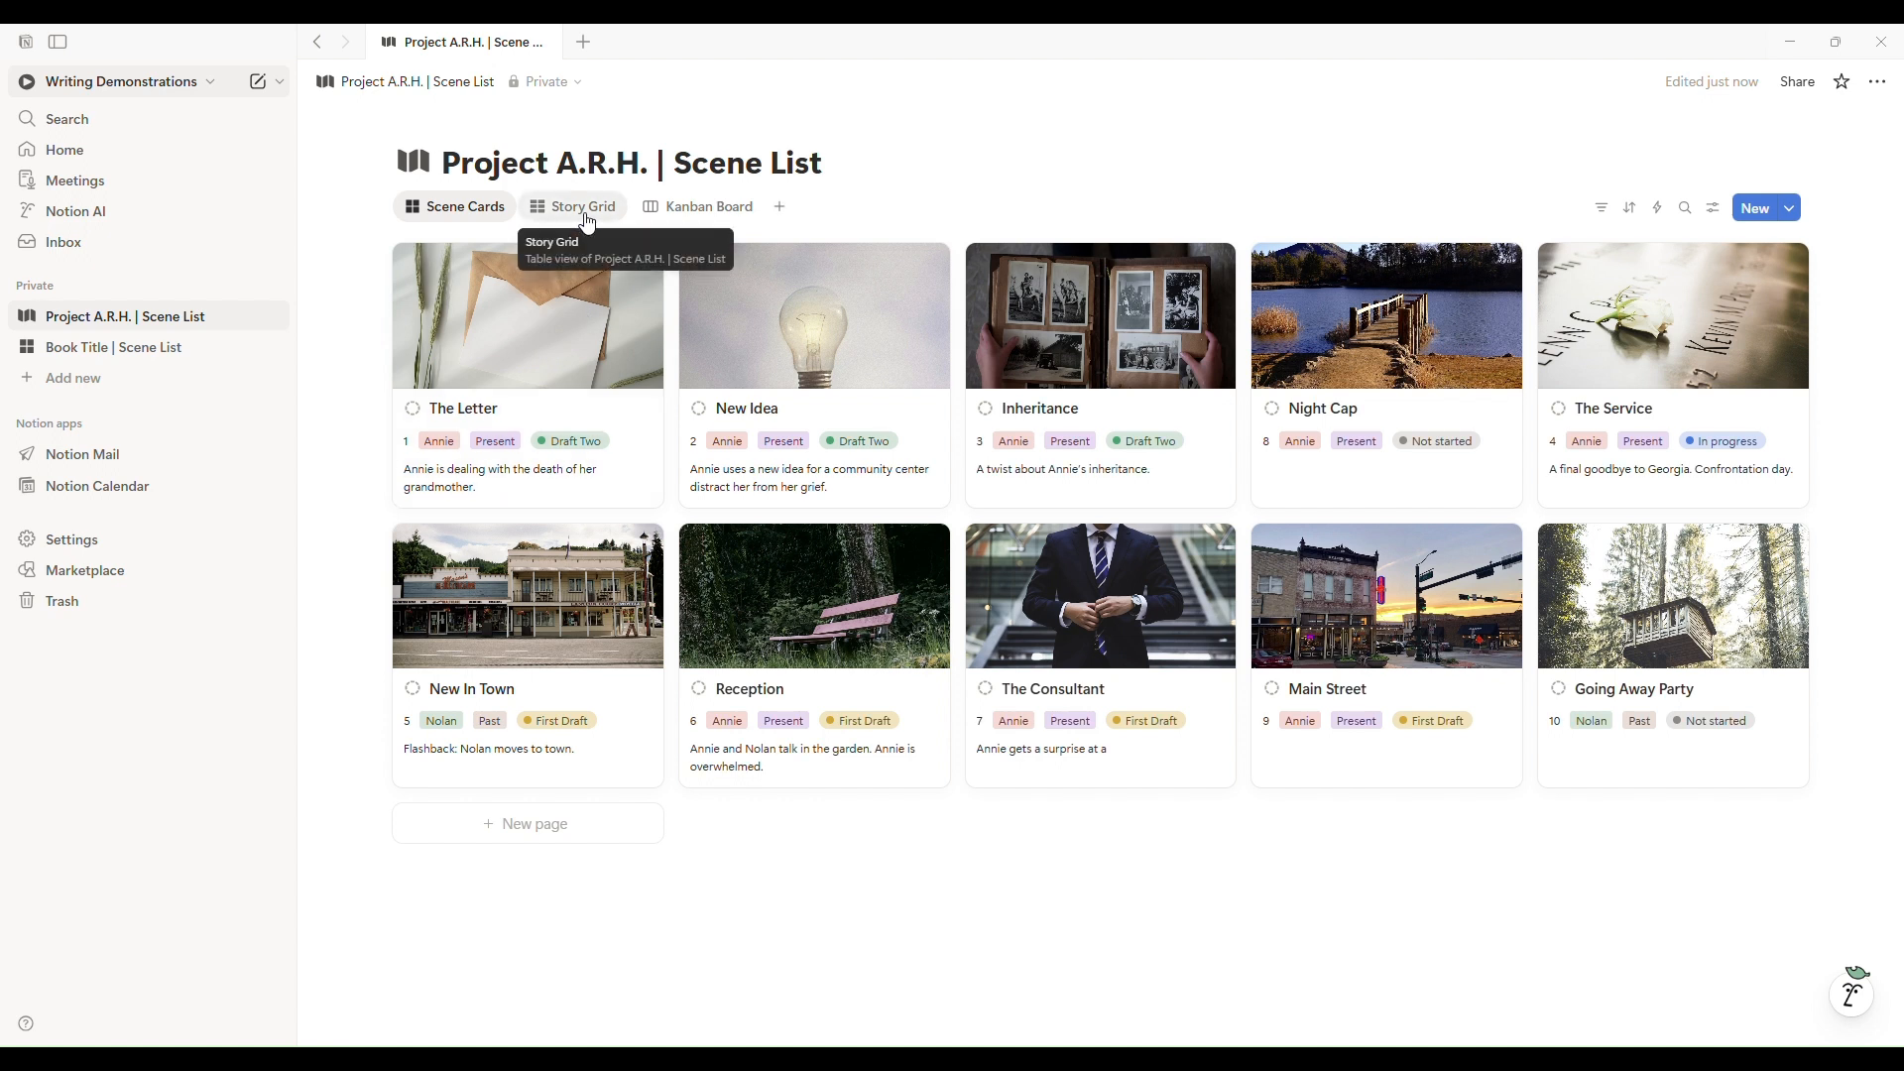
Add a new table view named "Story Grid." to the Project A.R.H. scene list.
{"action": "left_click", "coordinate": [782, 217]}
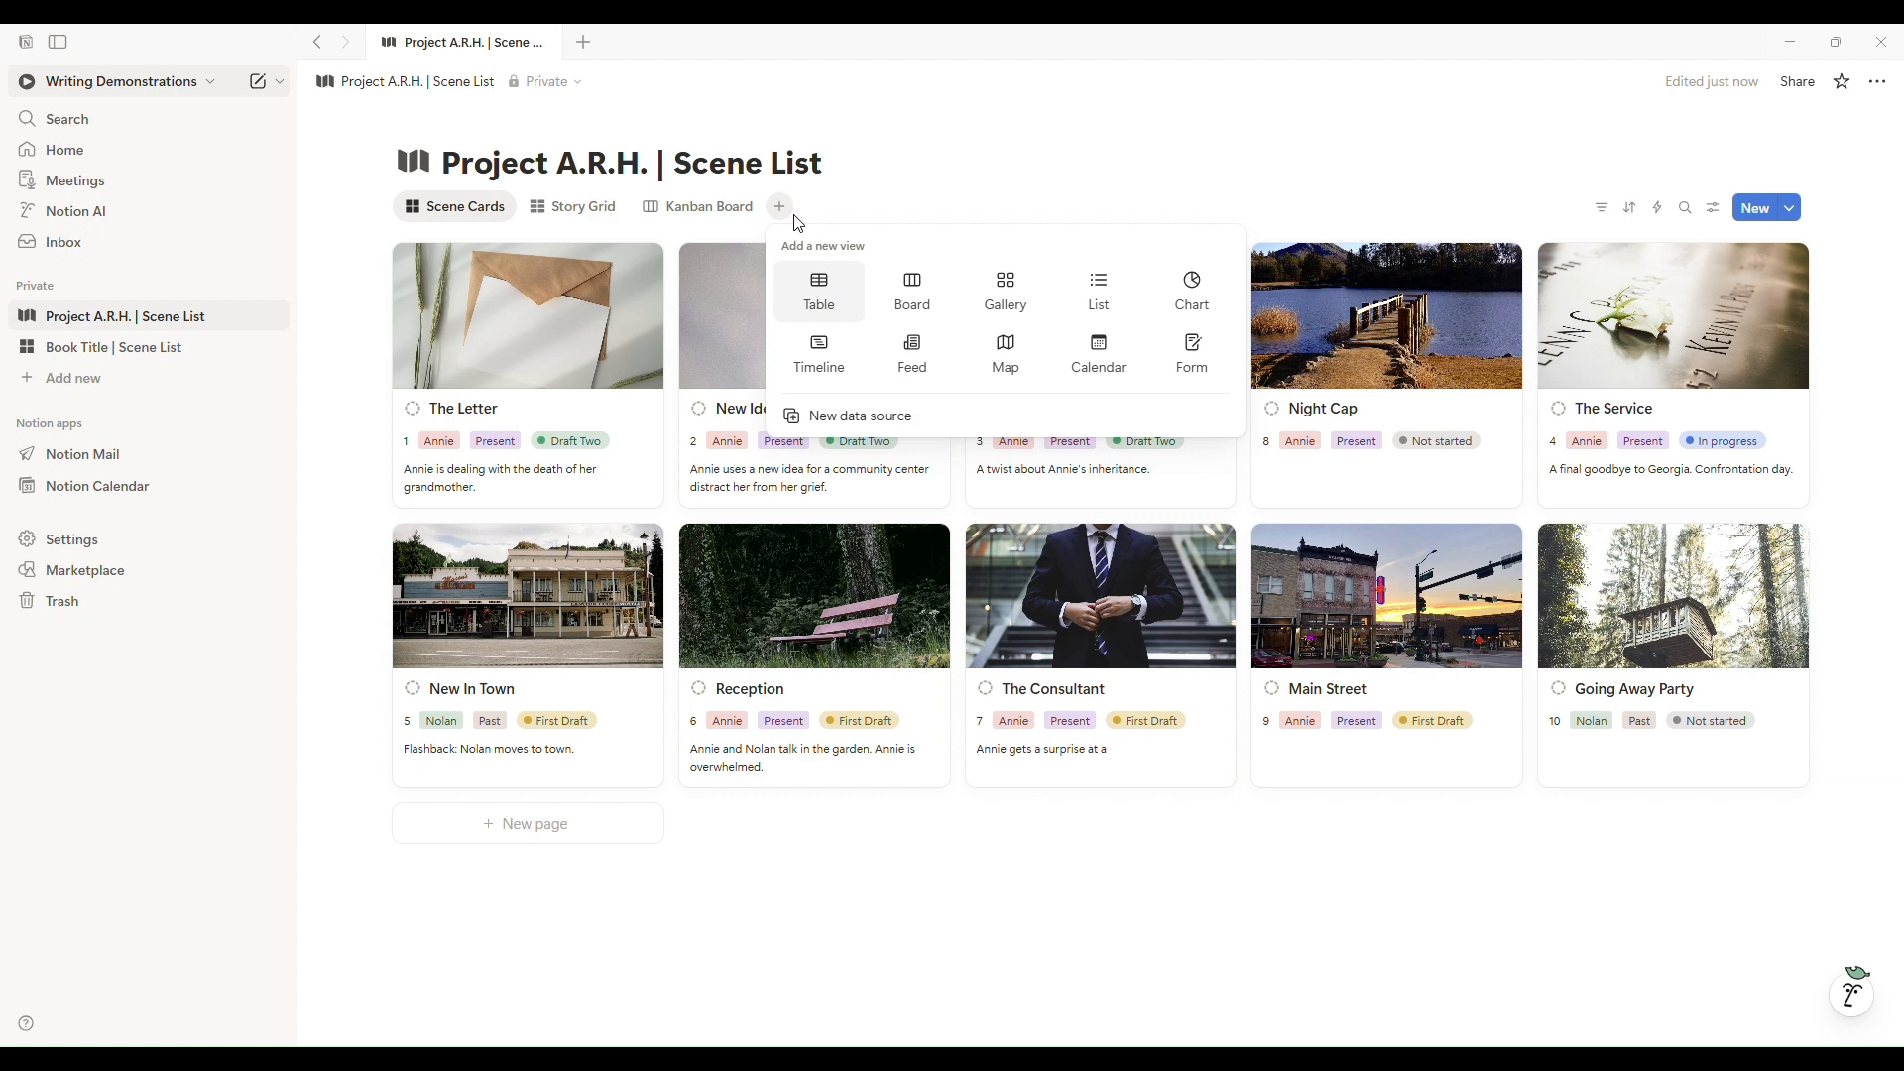
{"action": "left_click", "coordinate": [823, 289]}
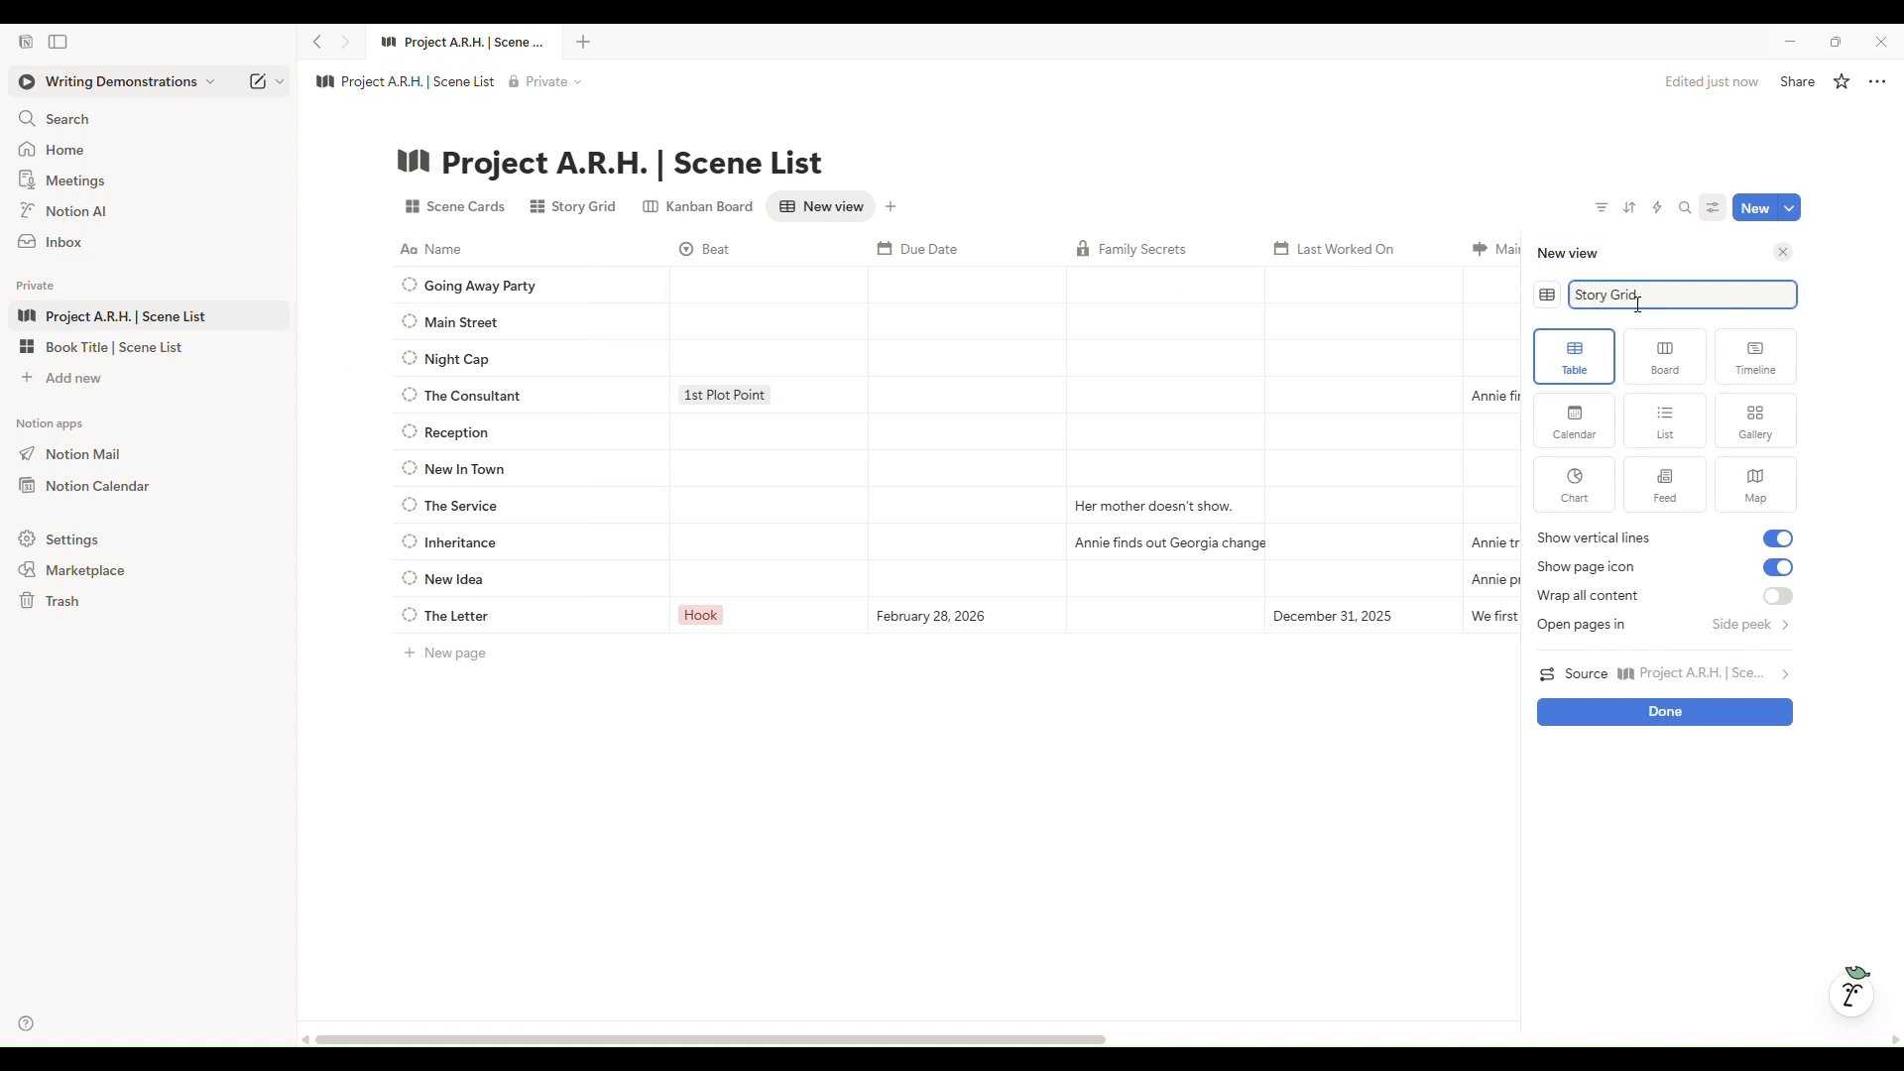
{"action": "type", "text": "Story Grid."}
{"action": "key", "text": "Return"}
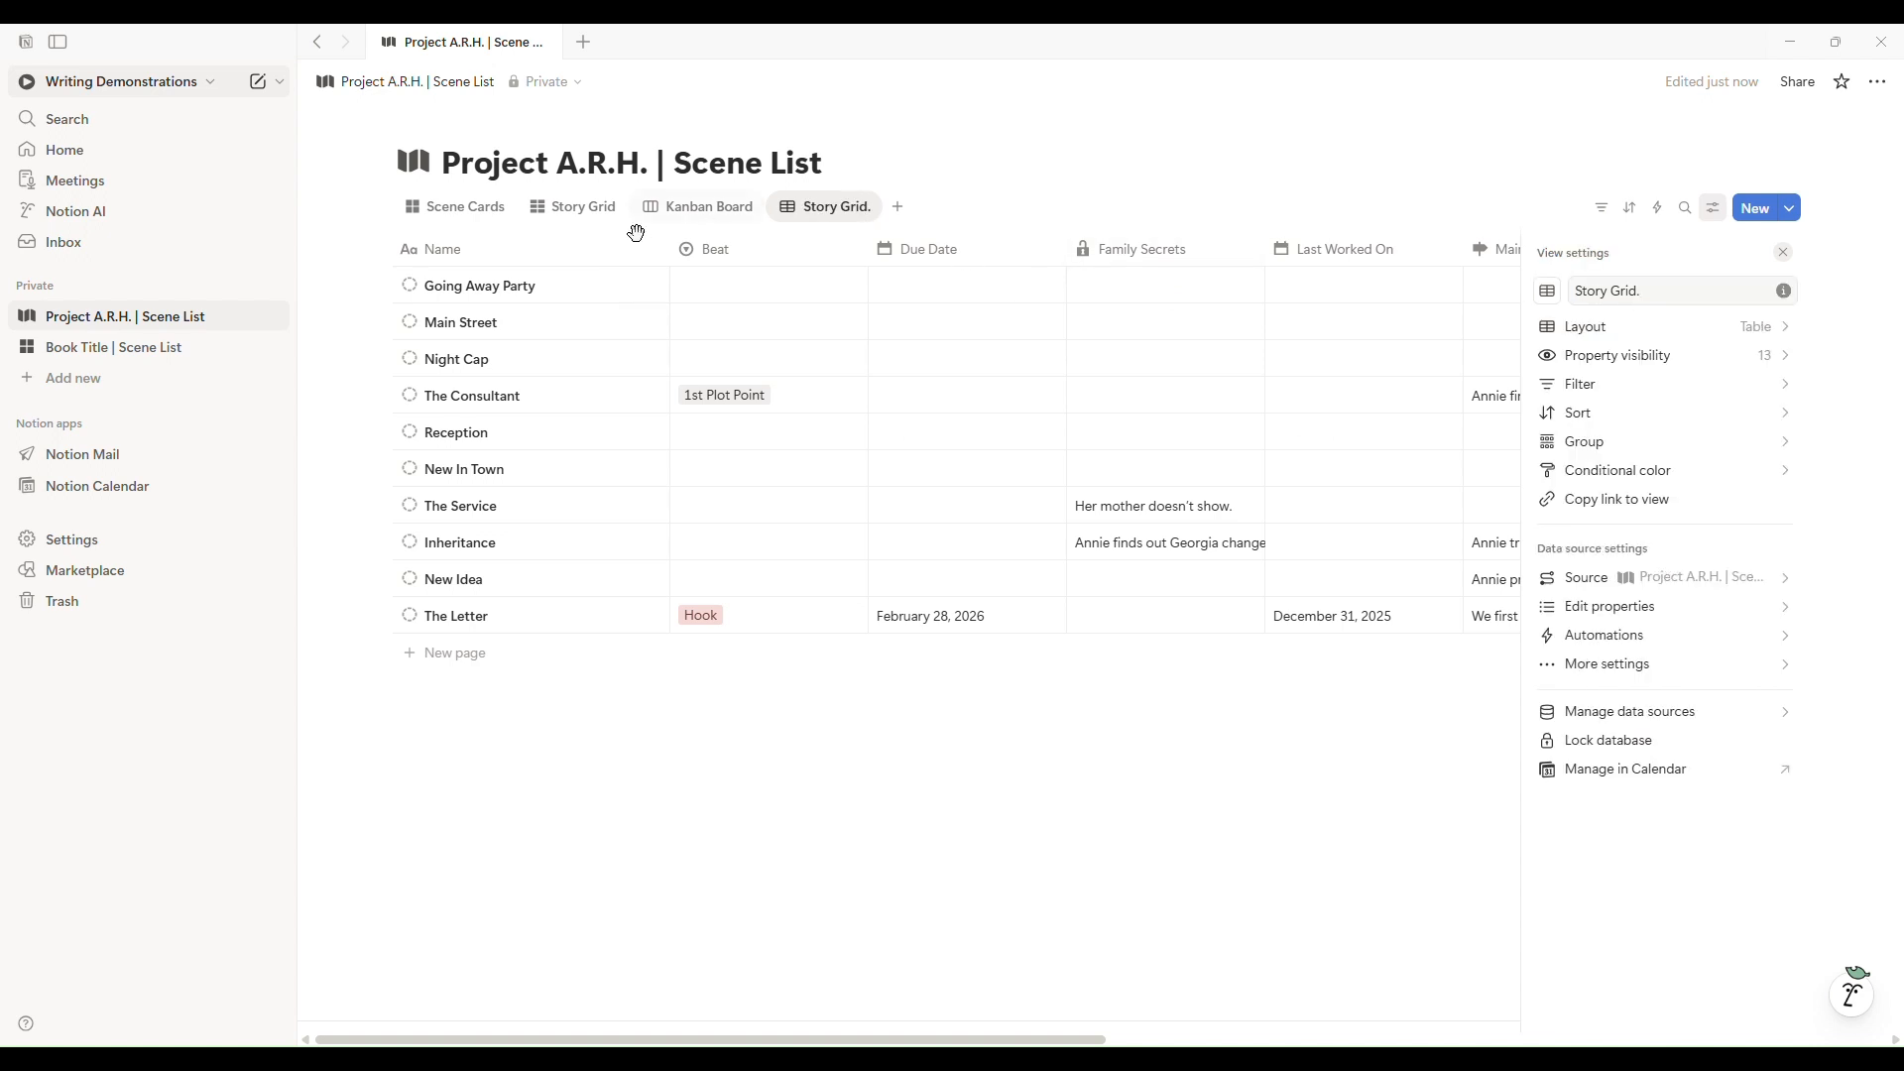
Hide the Due Date, Last Worked On and Order properties in the new Story Grid. table.
{"action": "left_click", "coordinate": [1719, 371]}
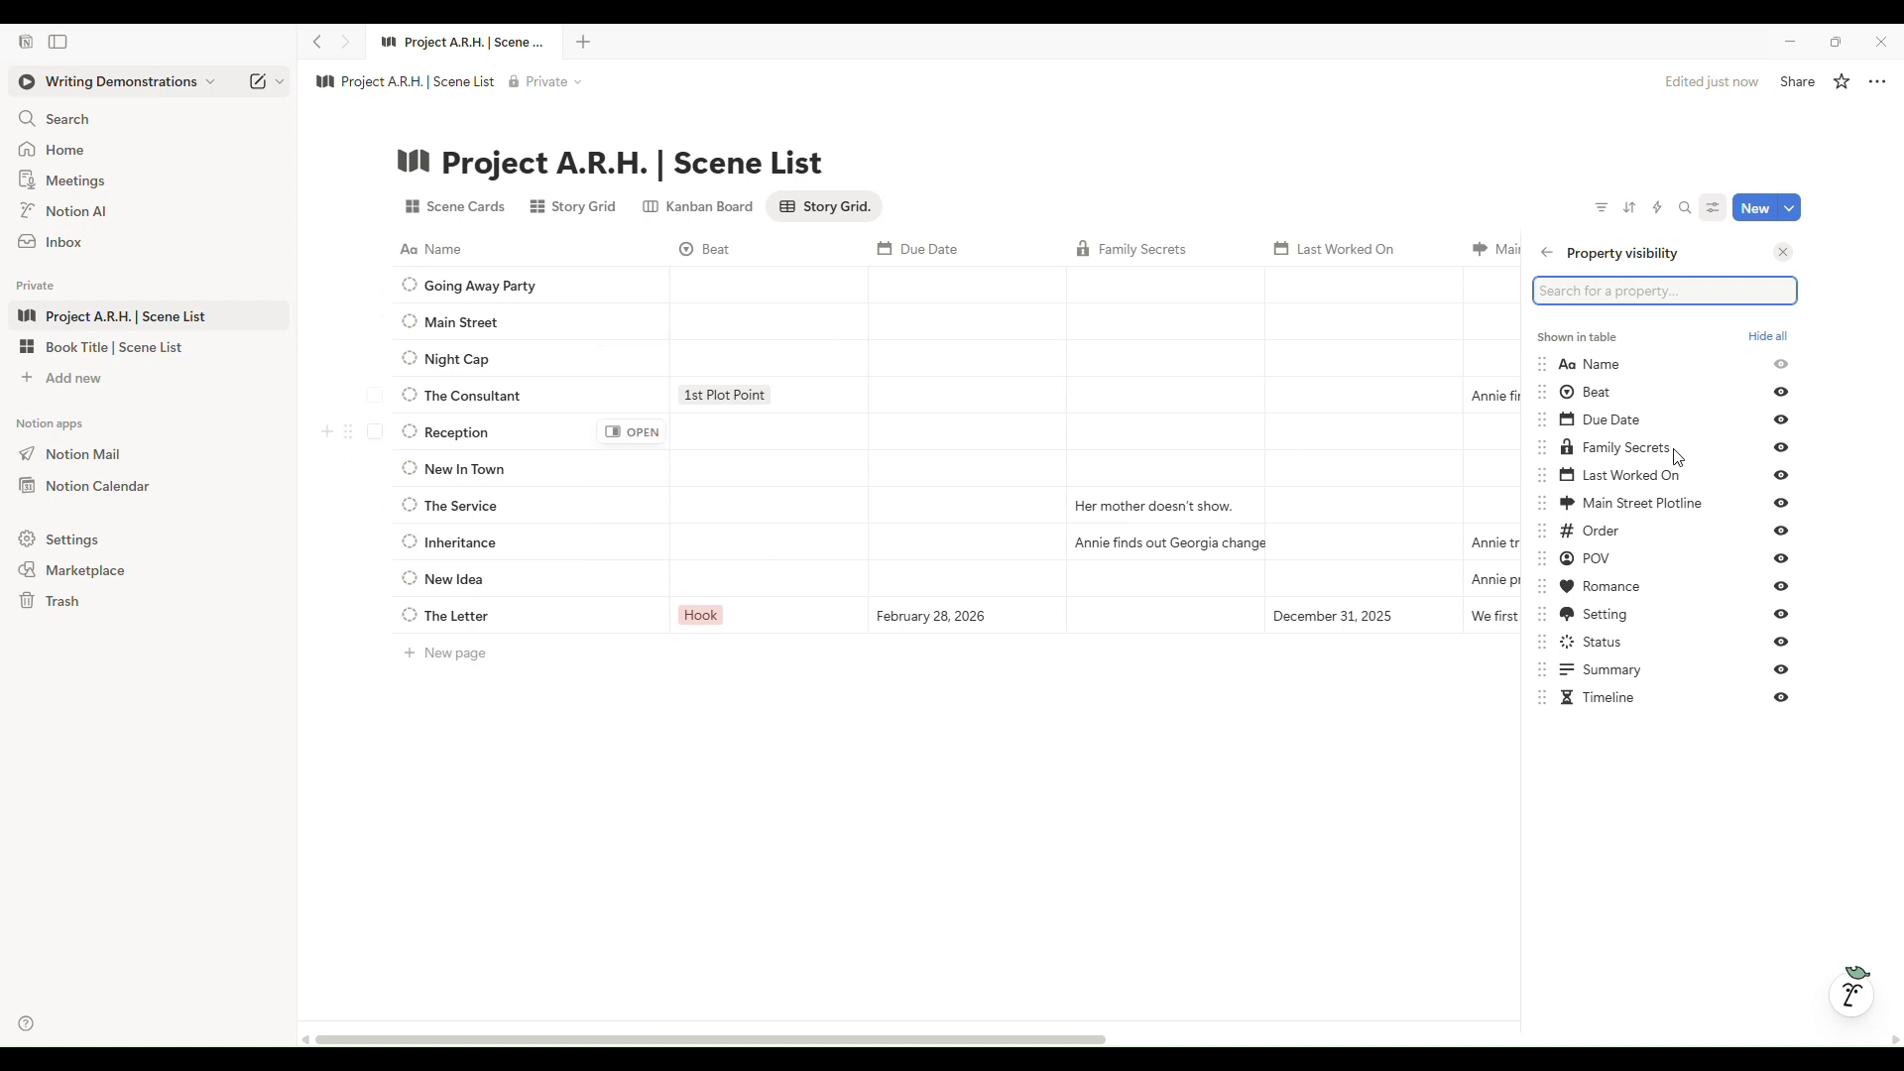
{"action": "left_click", "coordinate": [1782, 421]}
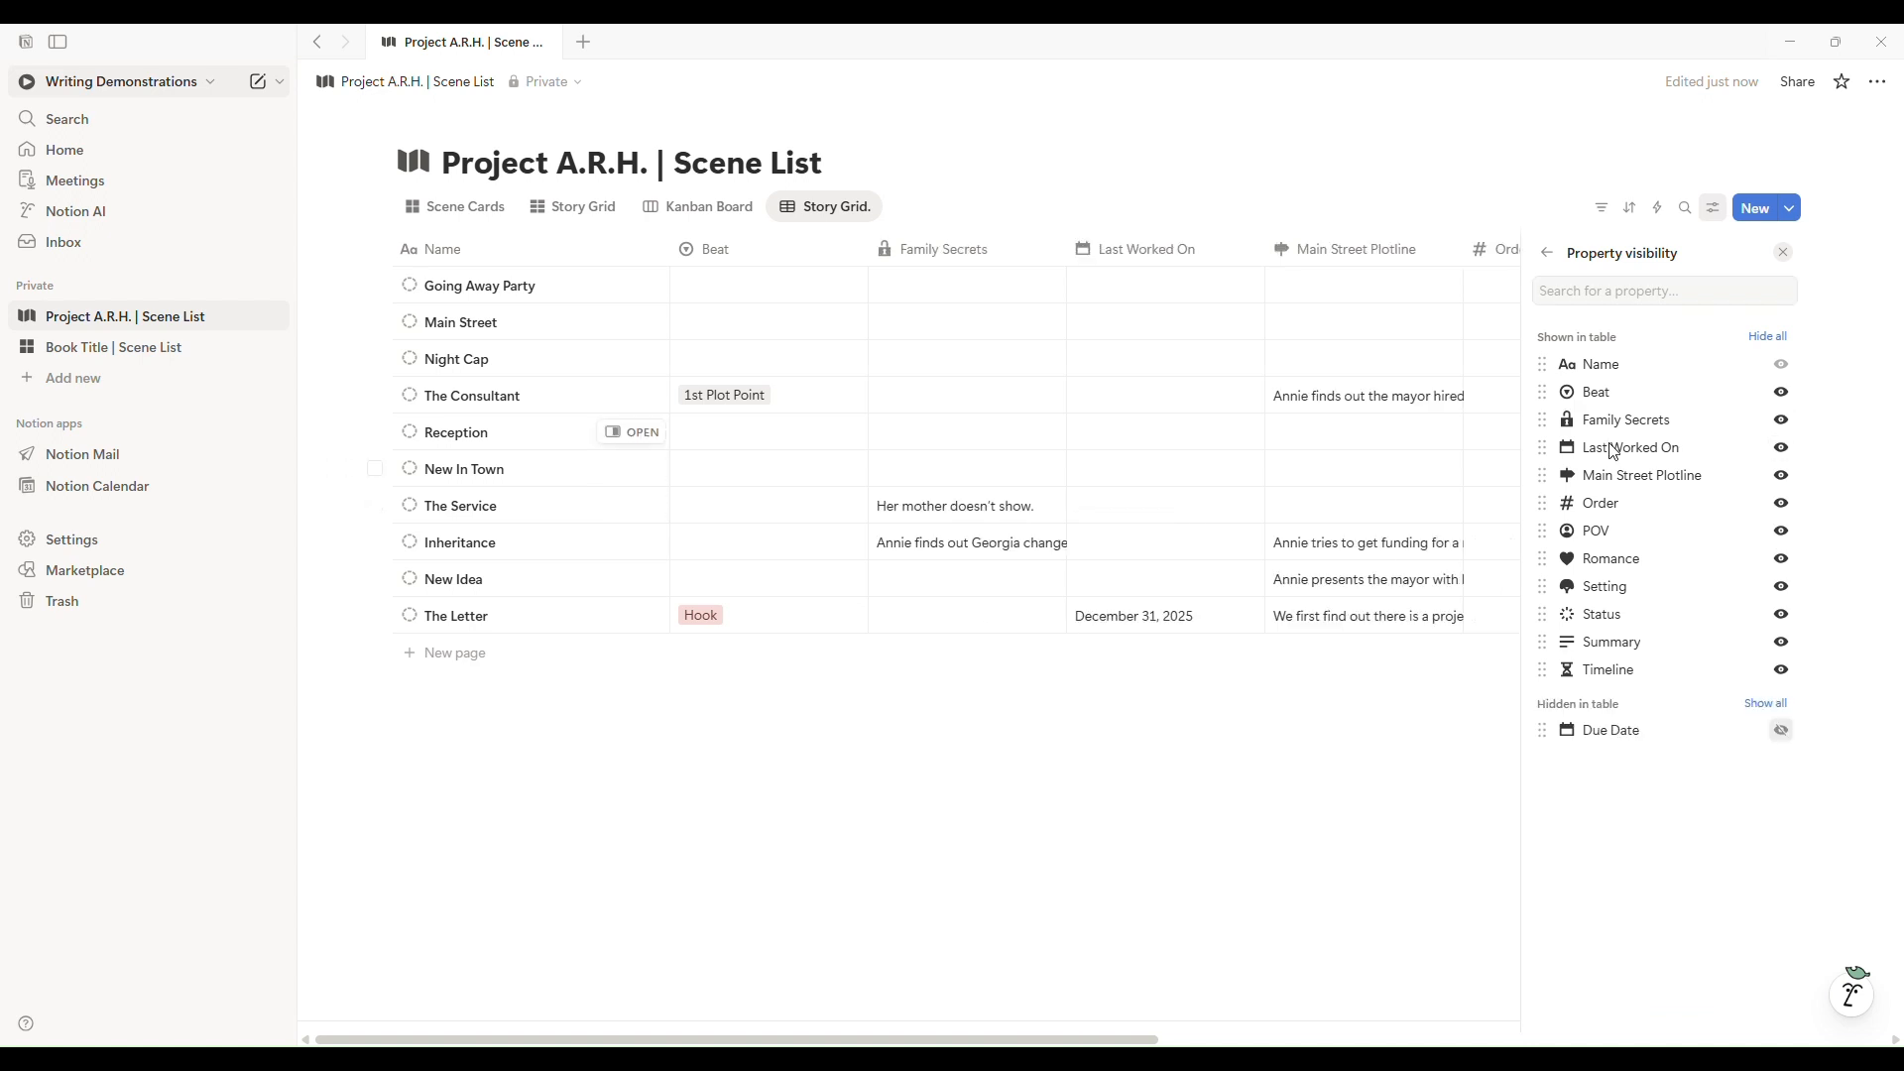
{"action": "left_click", "coordinate": [1782, 448]}
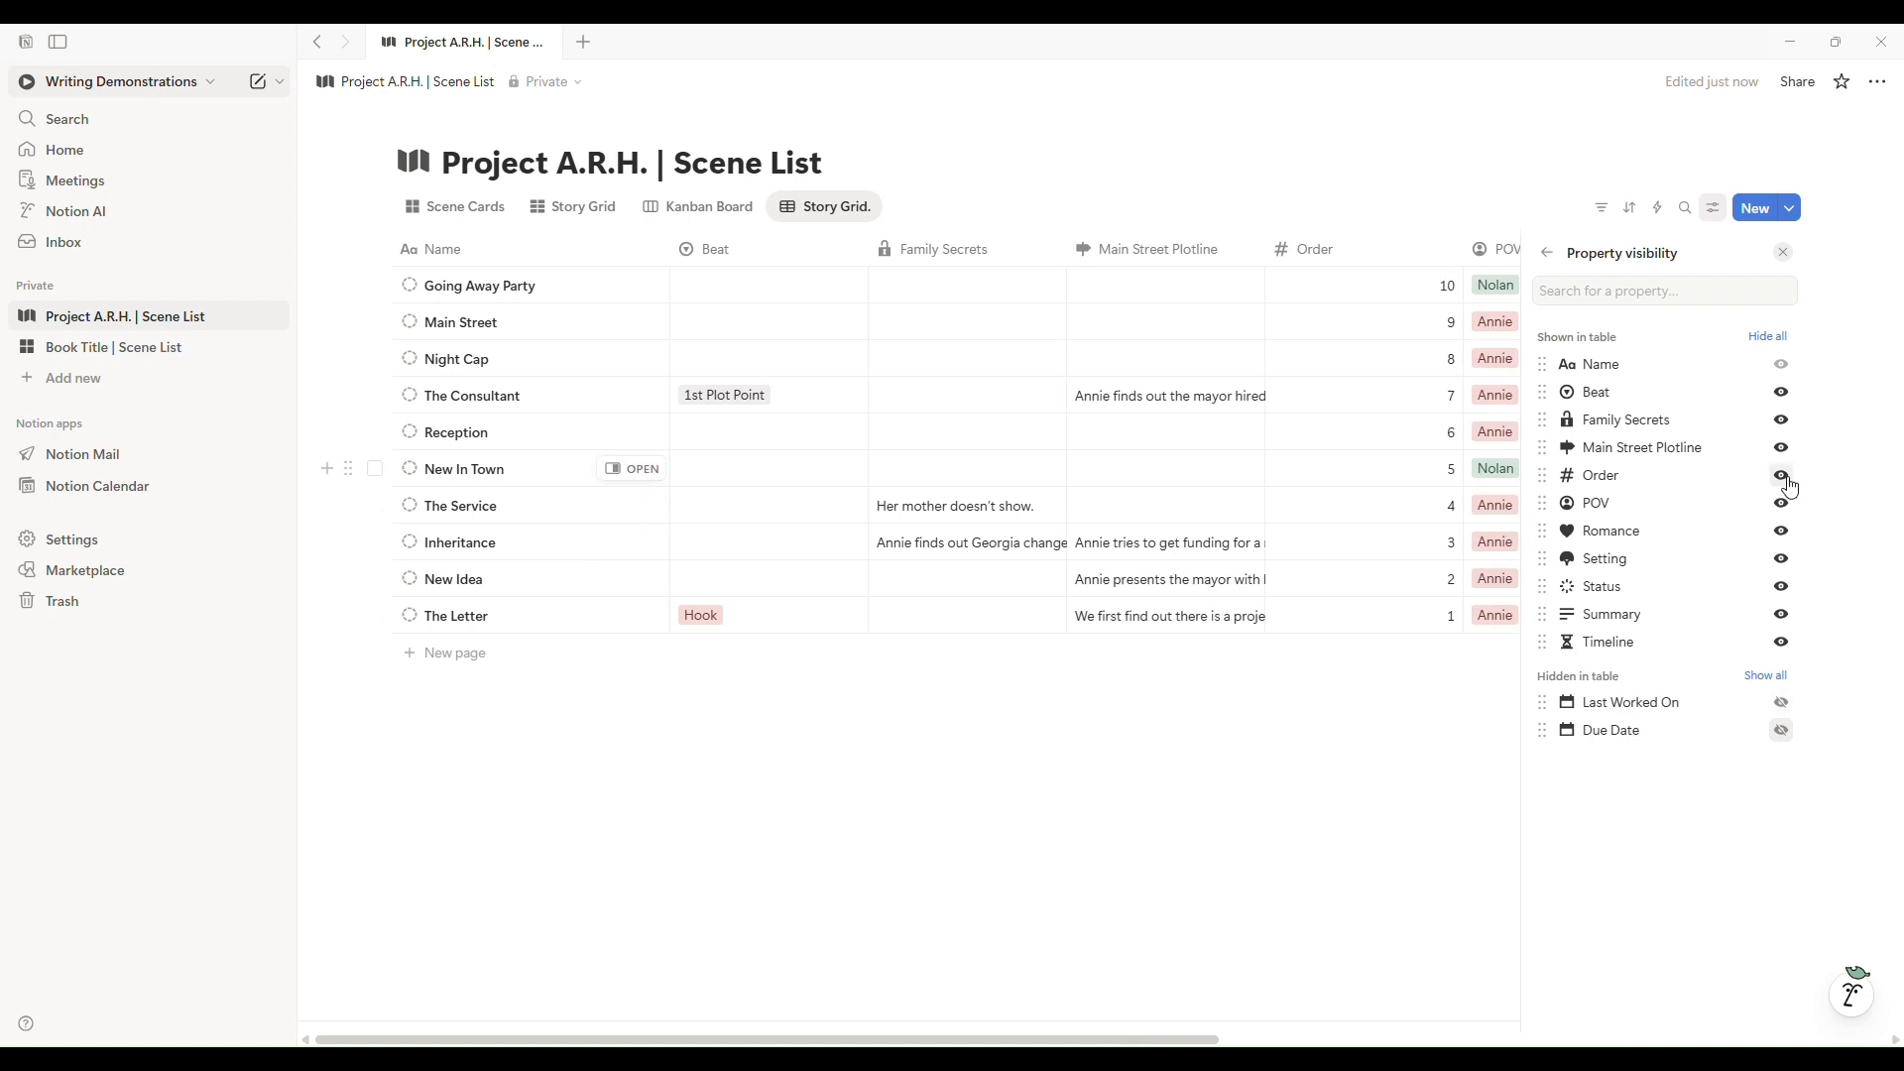
{"action": "left_click", "coordinate": [1782, 476]}
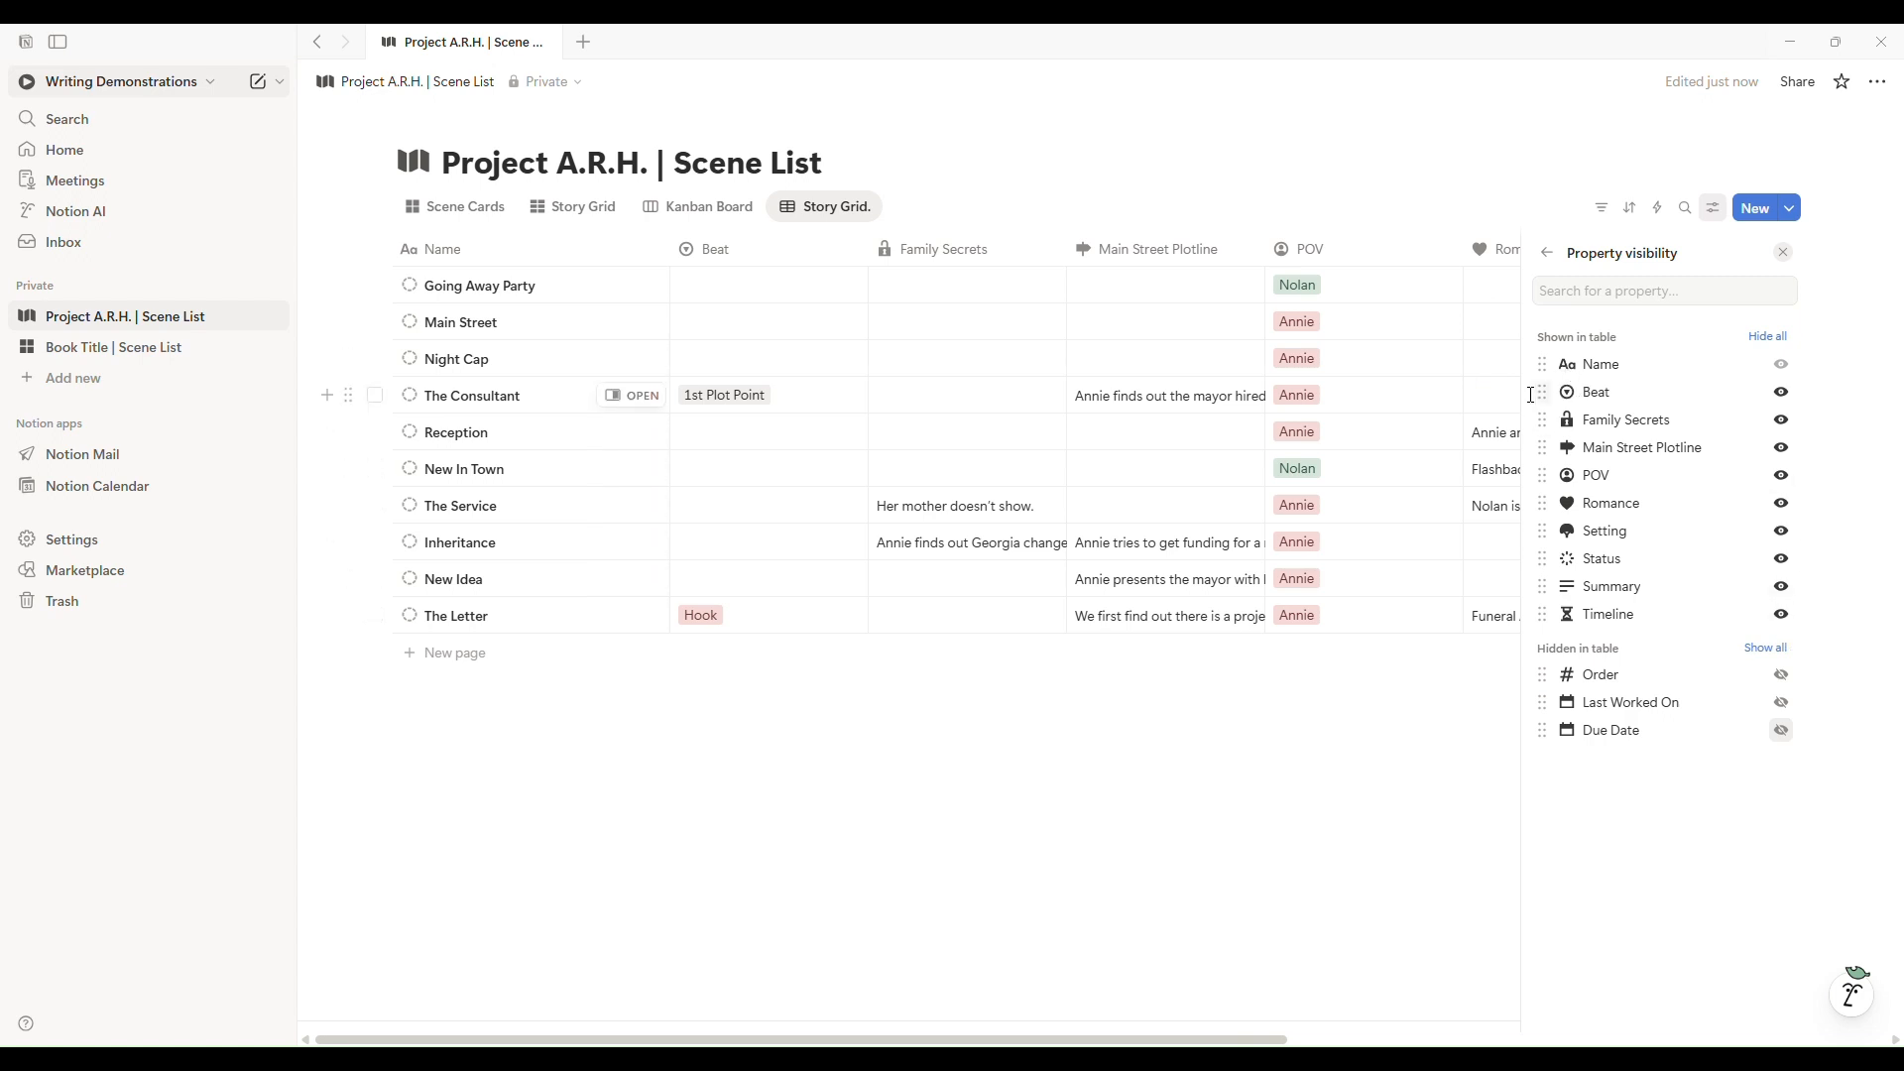
Hide Setting and order the remaining table properties as POV, Beat, Status, Timeline, Summary, Main Street Plotline, Romance, Family Secrets.
{"action": "left_click_drag", "start_coordinate": [1554, 401], "coordinate": [1554, 472]}
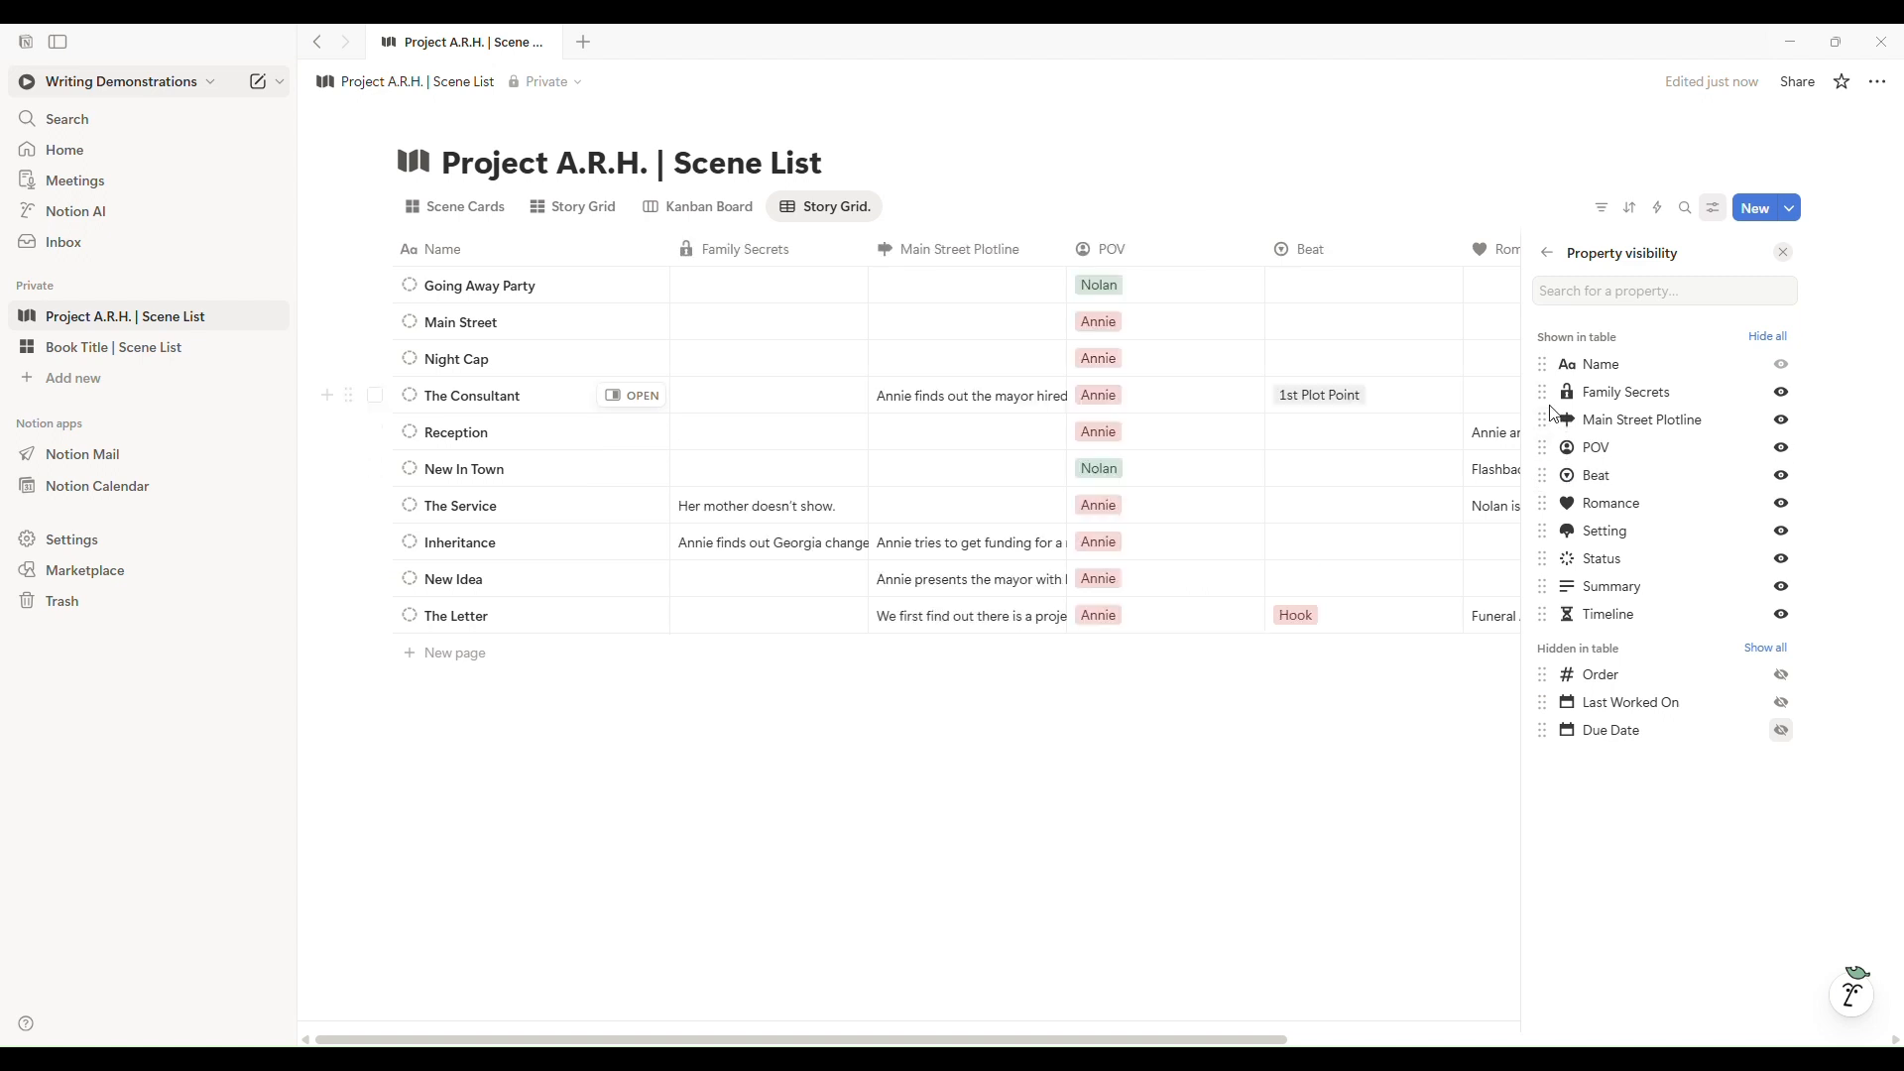
{"action": "left_click_drag", "start_coordinate": [1561, 401], "coordinate": [1550, 595]}
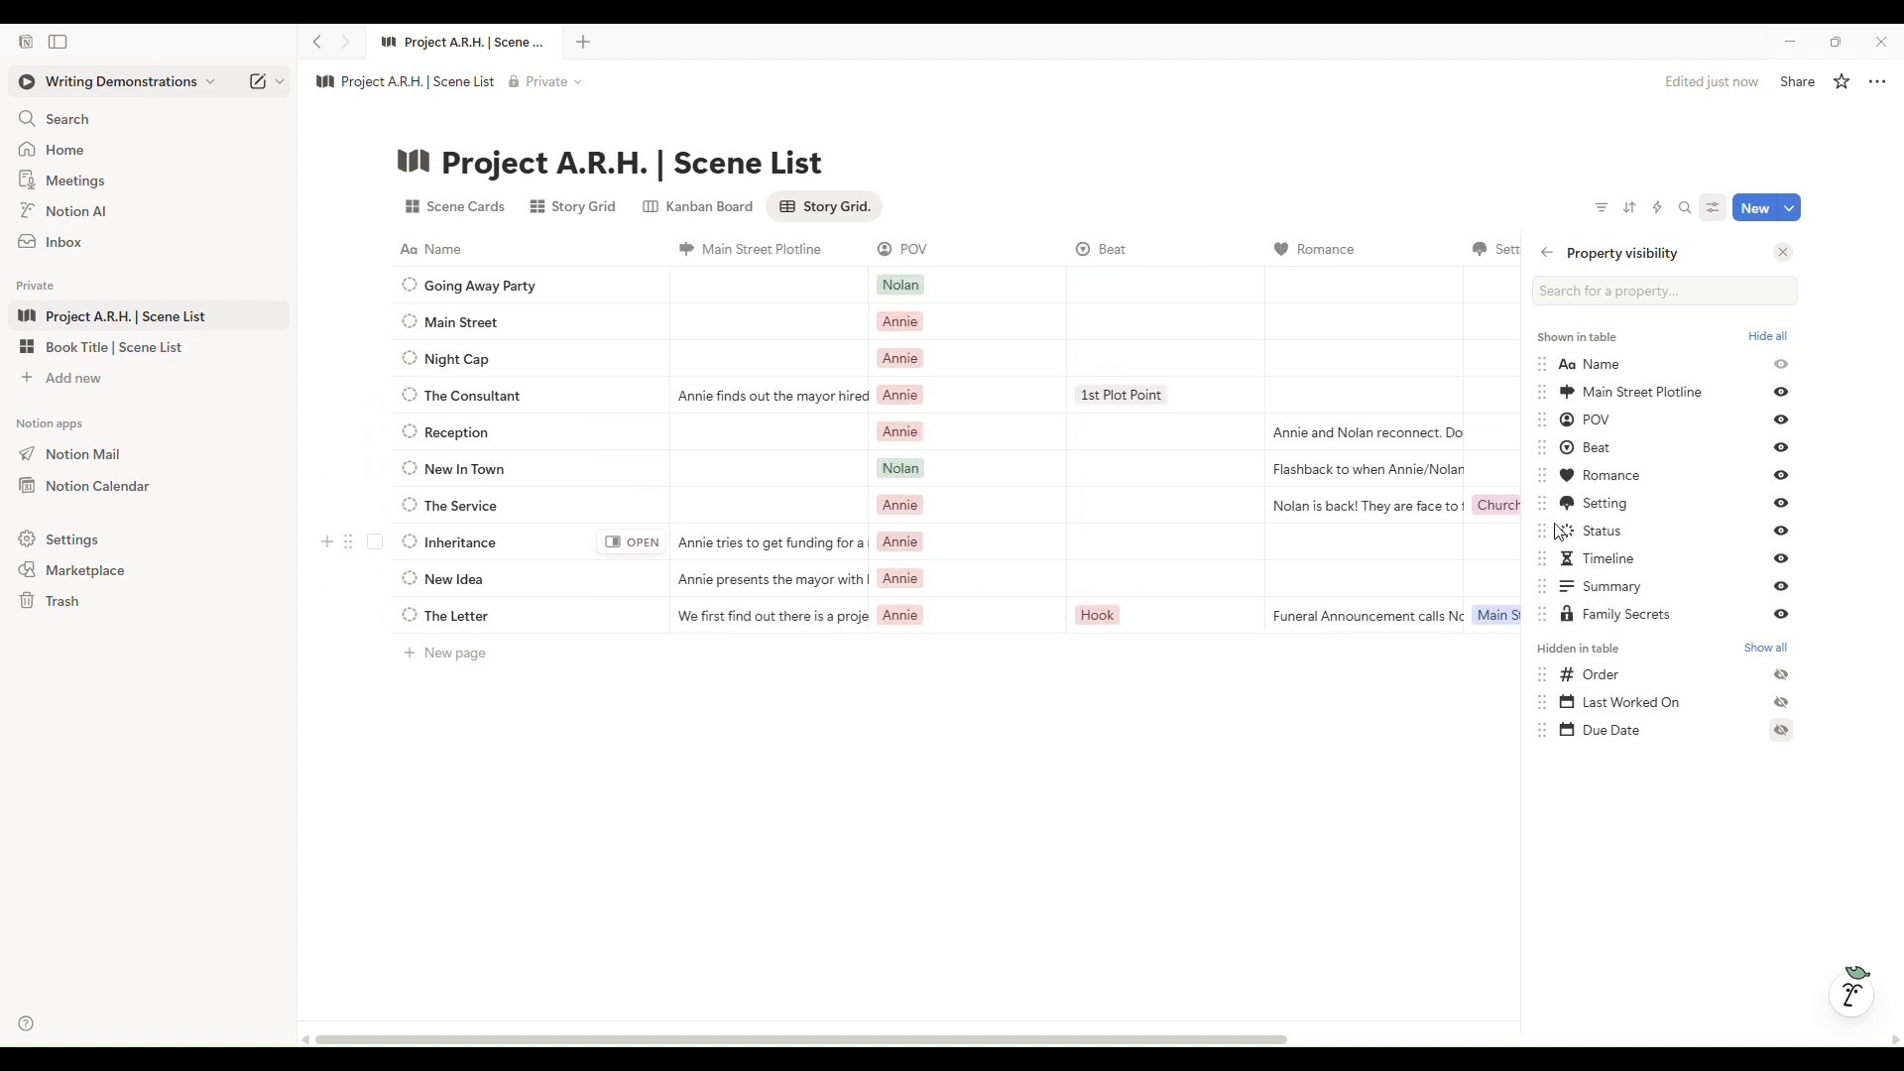
{"action": "left_click", "coordinate": [1782, 503]}
{"action": "left_click_drag", "start_coordinate": [1553, 476], "coordinate": [1555, 536]}
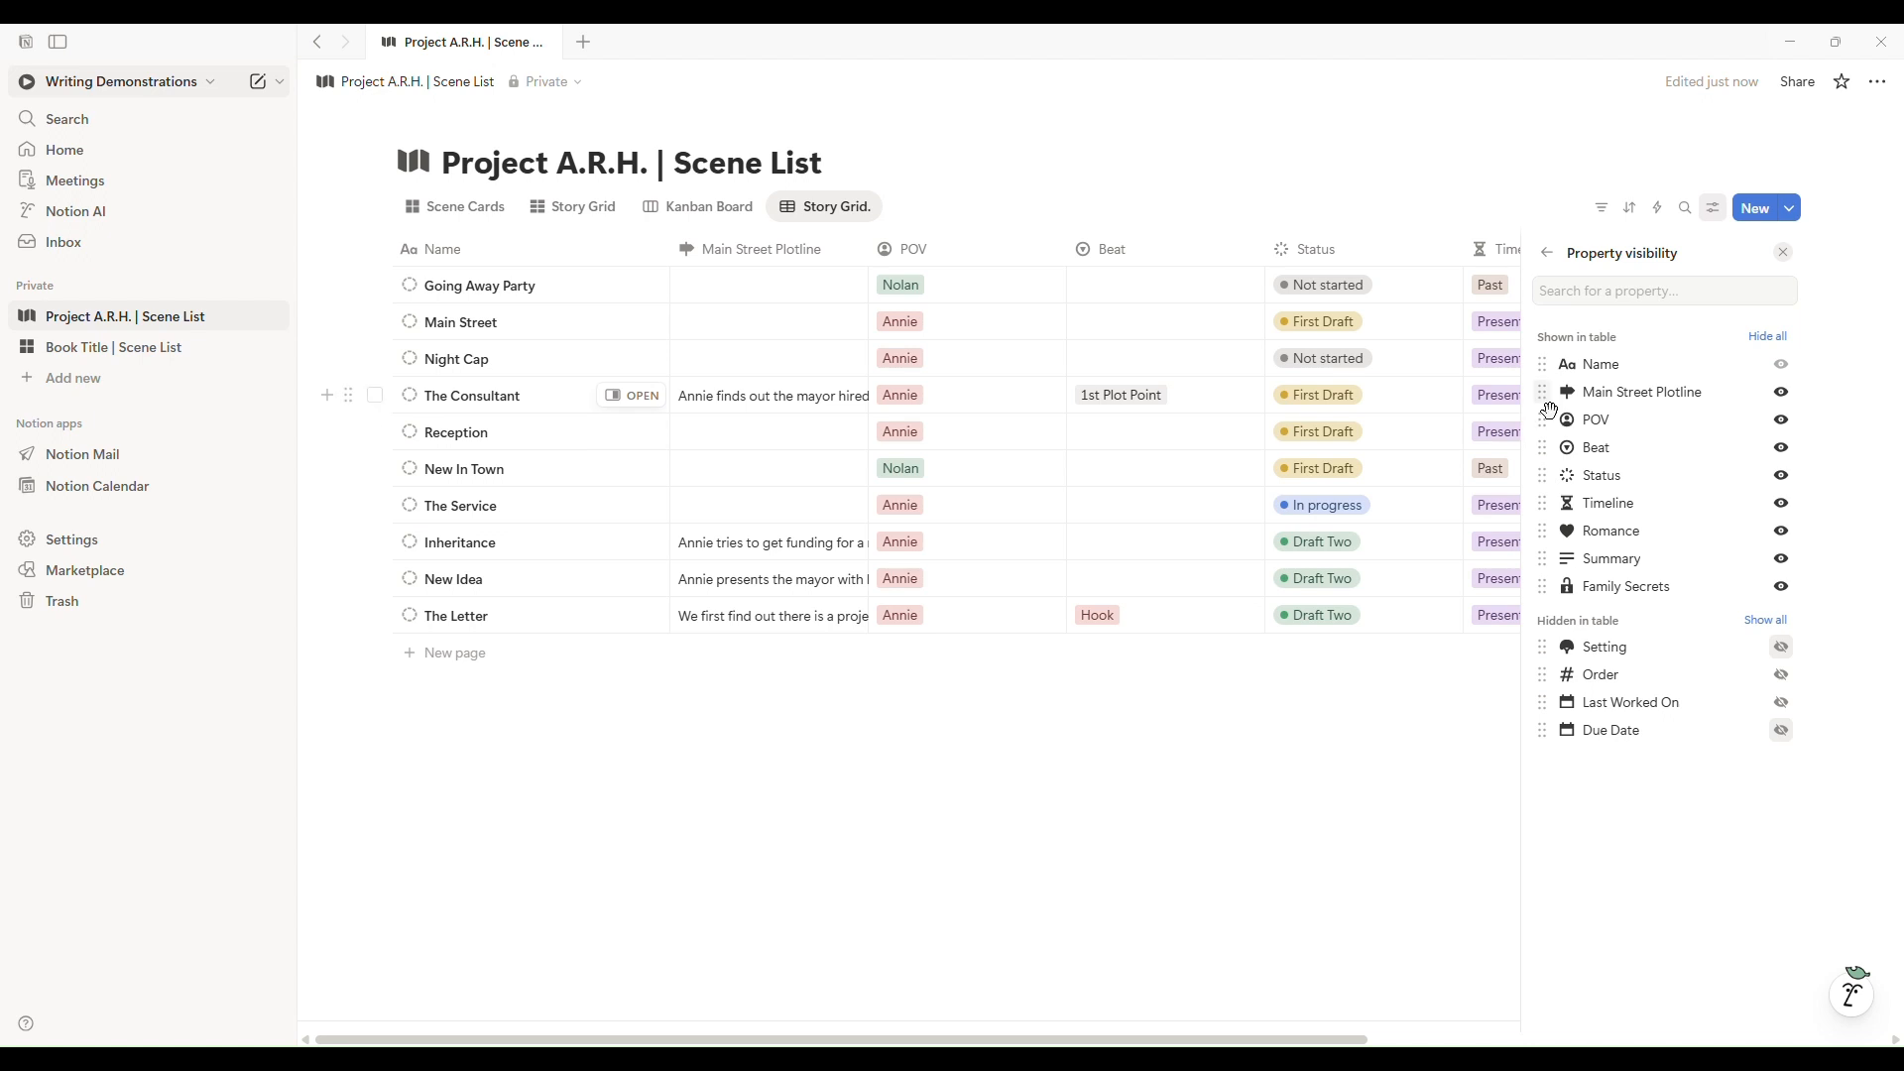
{"action": "left_click_drag", "start_coordinate": [1543, 393], "coordinate": [1555, 503]}
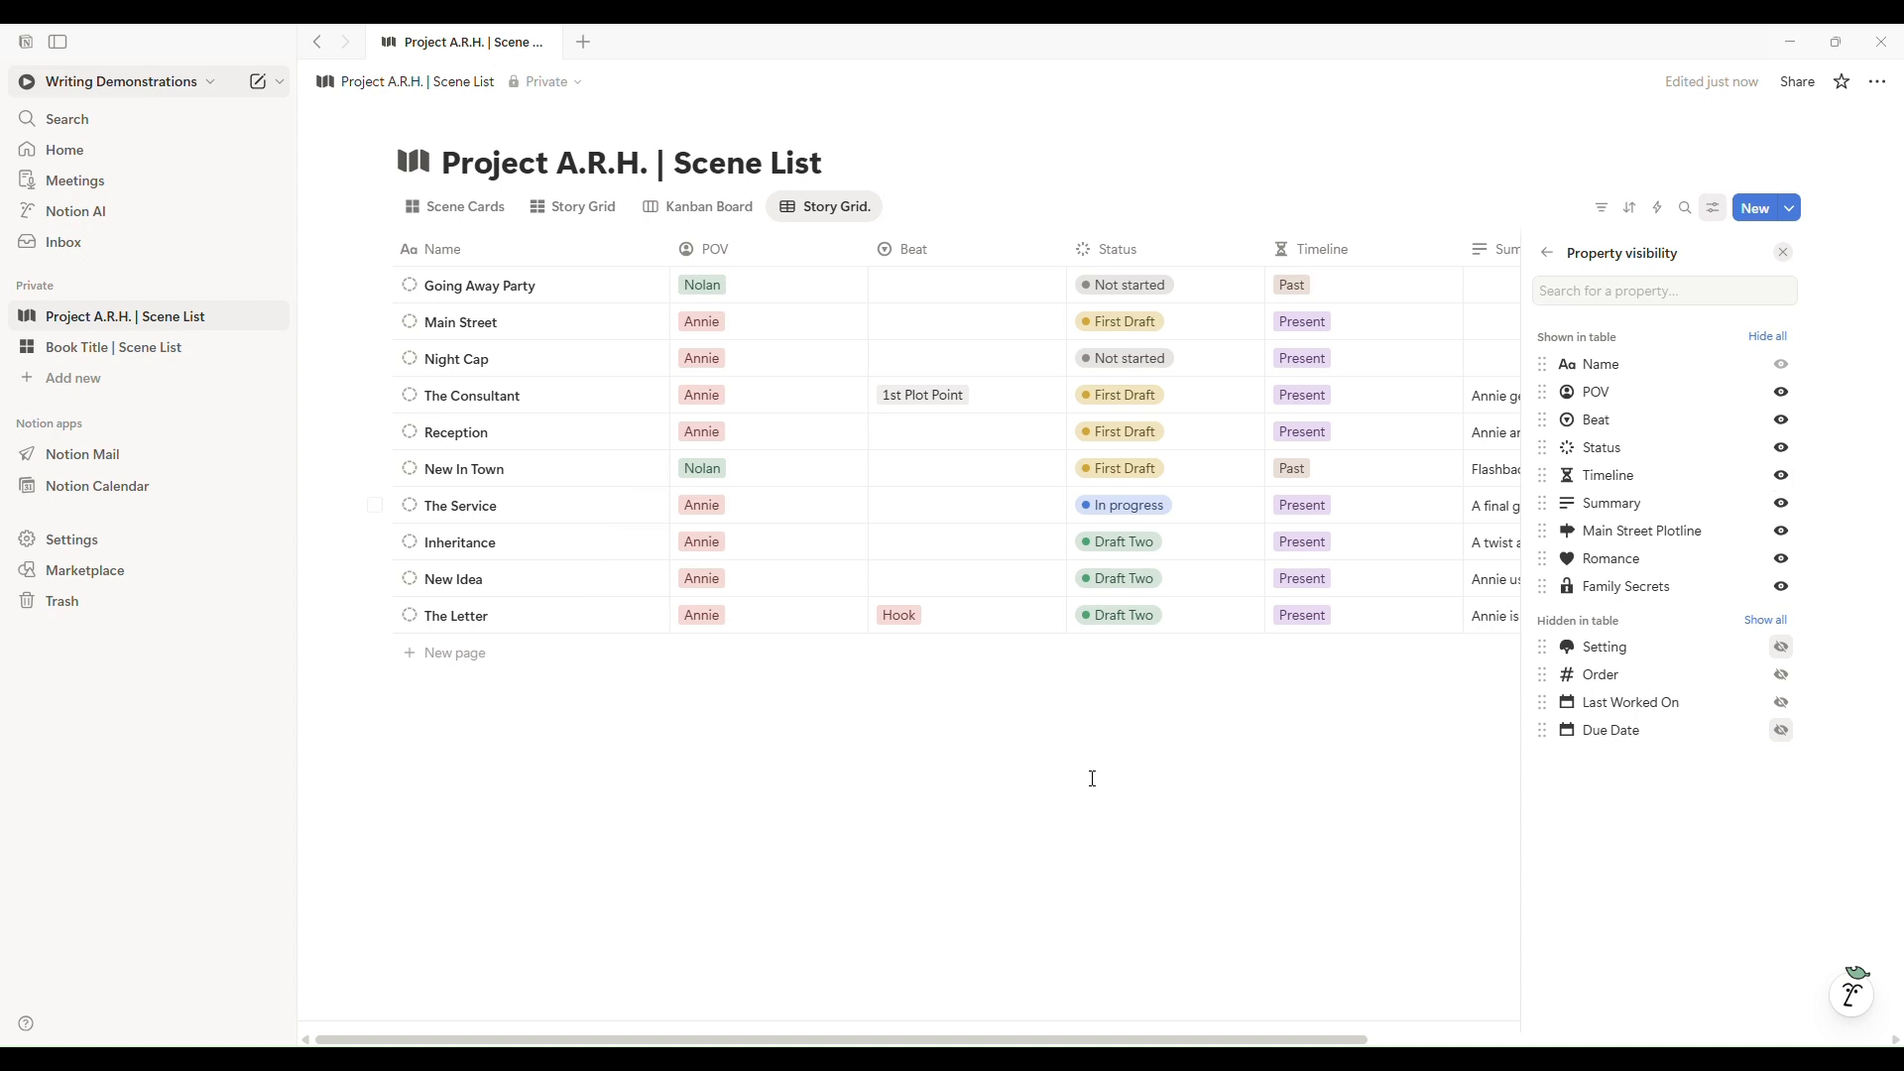
{"action": "left_click", "coordinate": [1053, 766]}
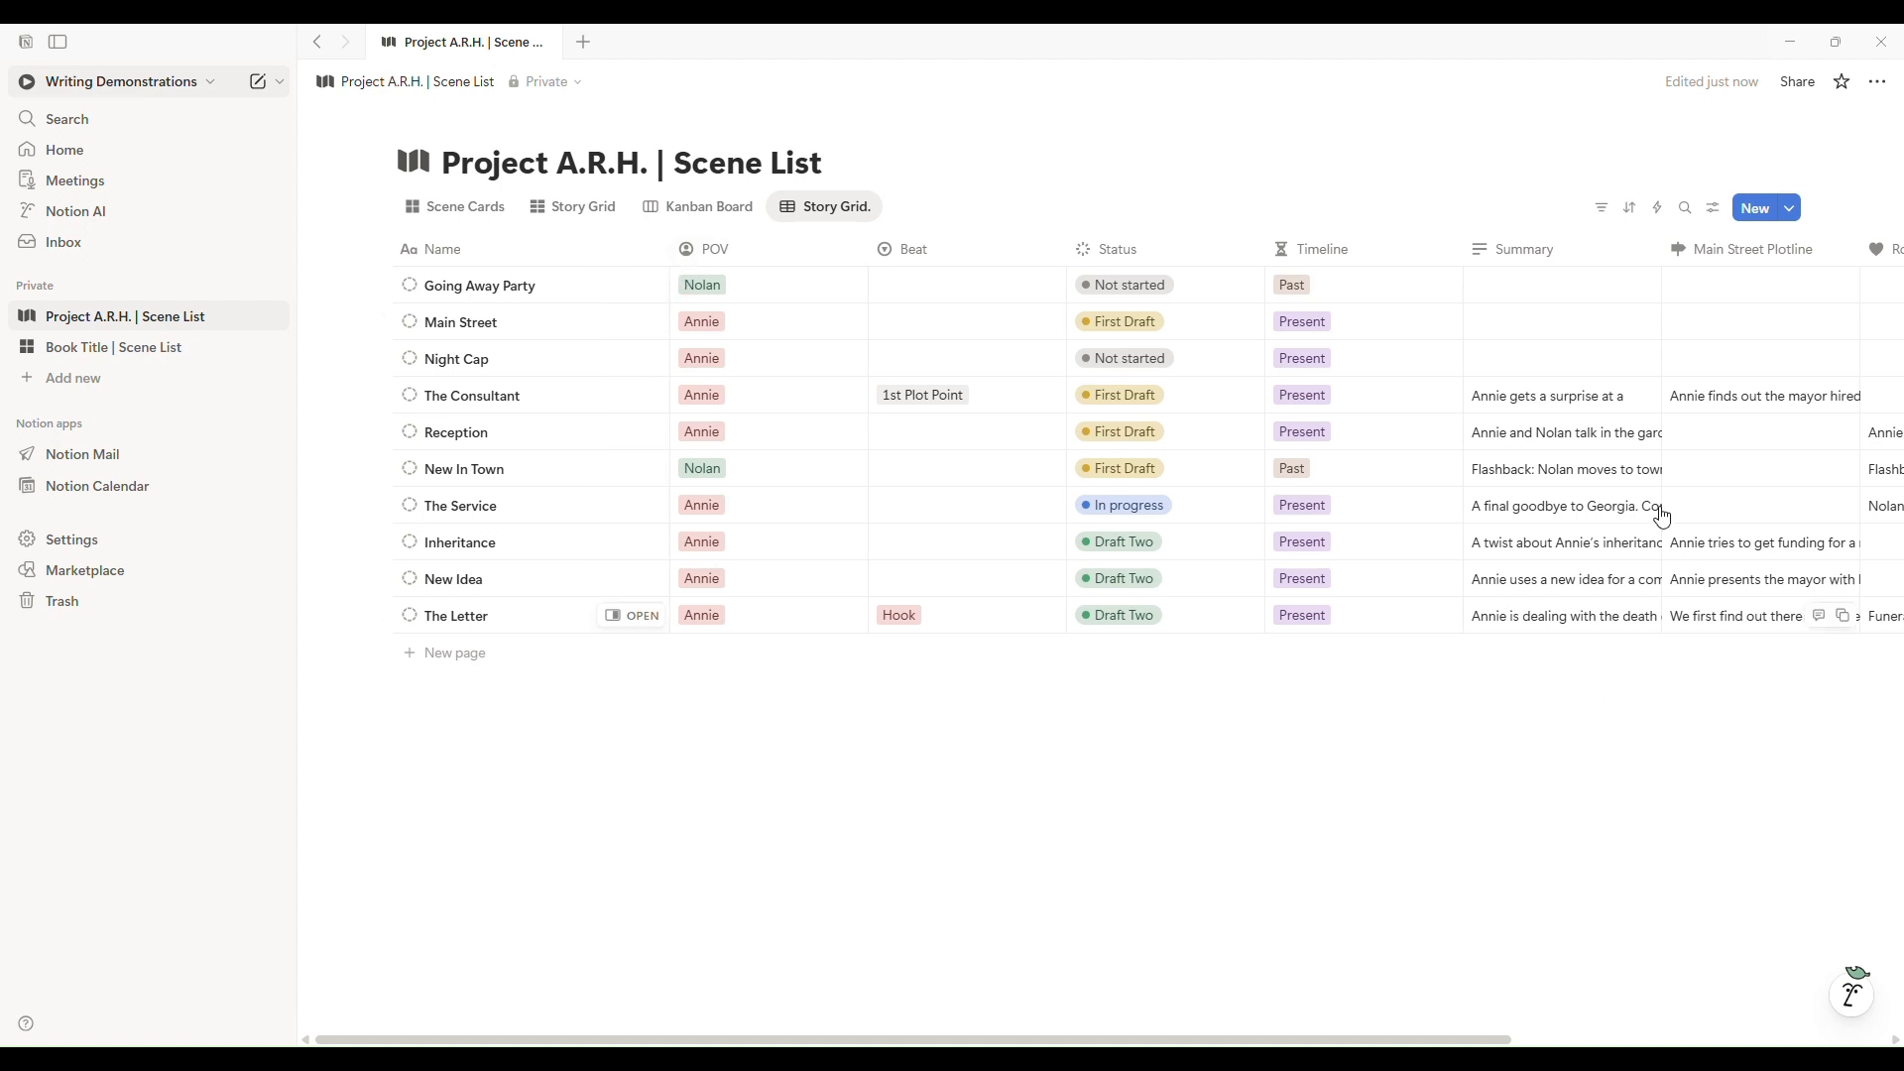
Narrow the Name, POV, Beat, Status and Timeline columns of the table to roughly fit their contents.
{"action": "left_click_drag", "start_coordinate": [678, 254], "coordinate": [542, 261]}
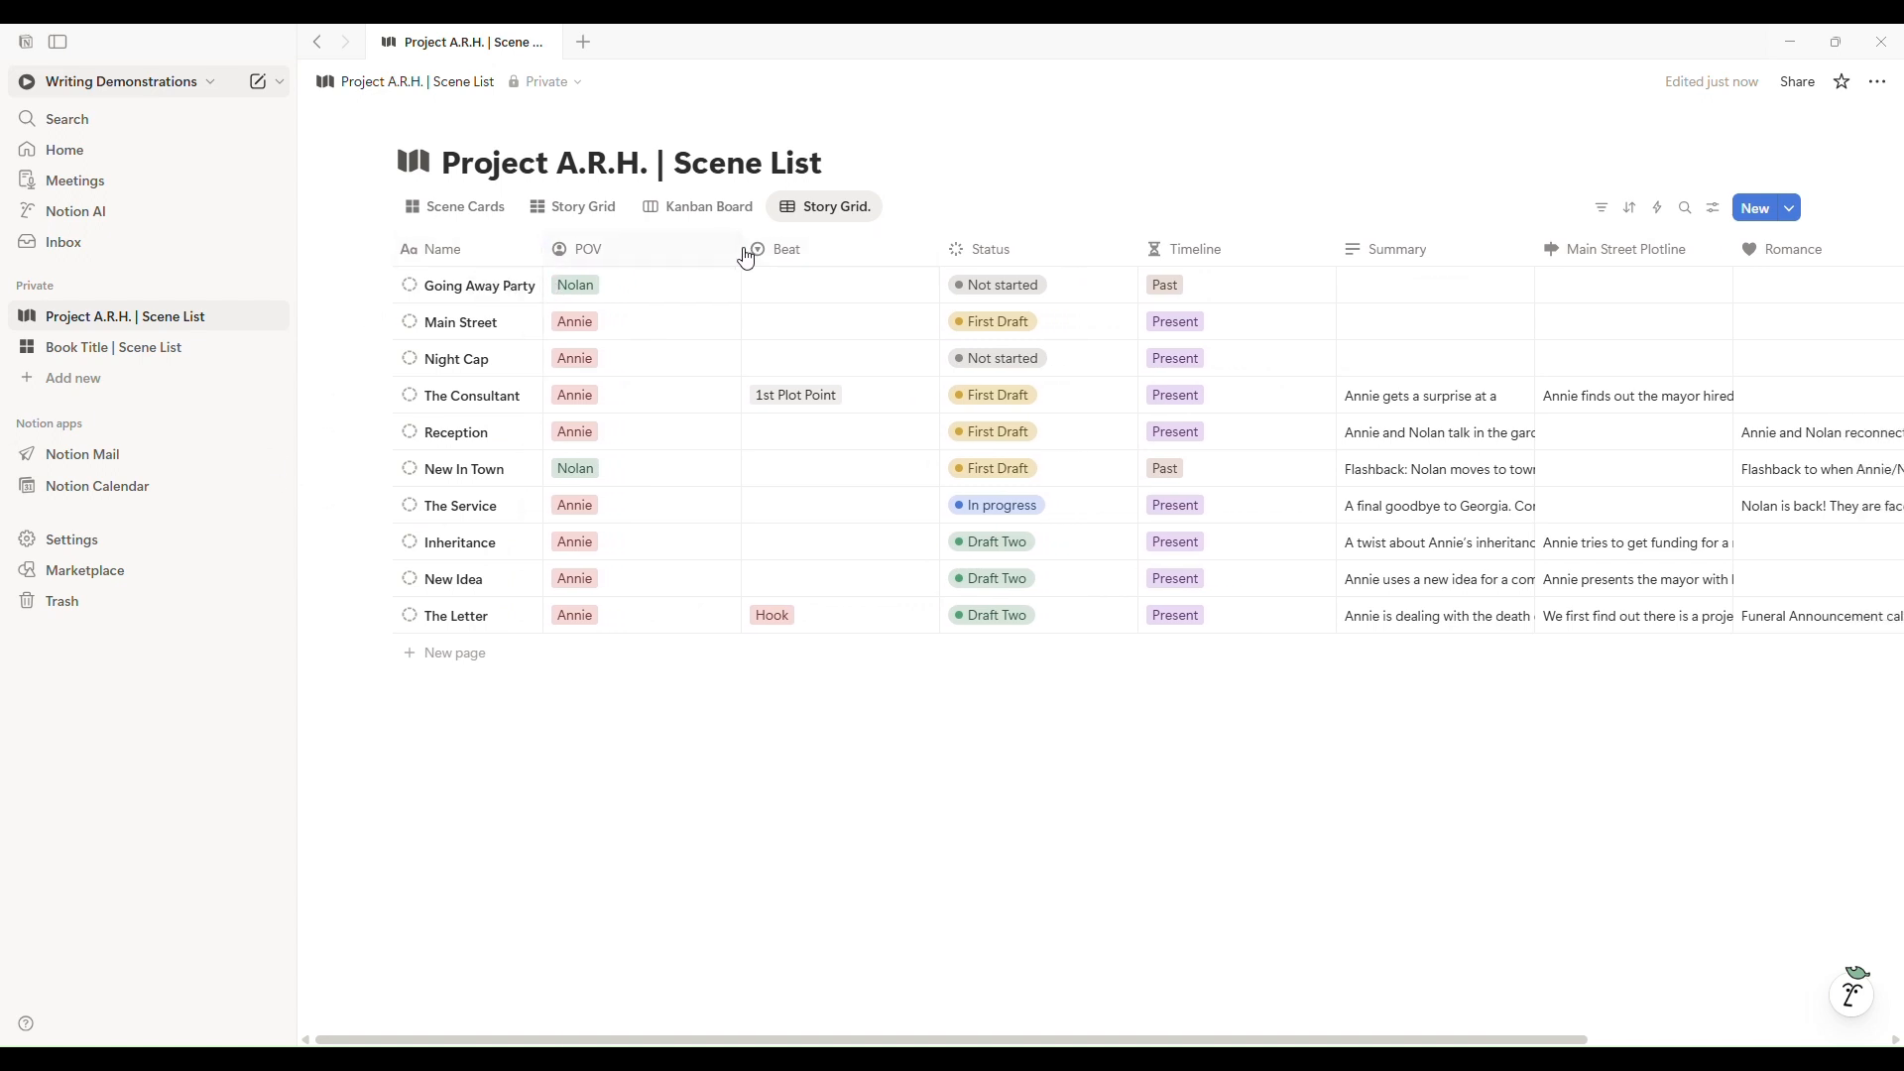
{"action": "left_click_drag", "start_coordinate": [741, 255], "coordinate": [639, 286]}
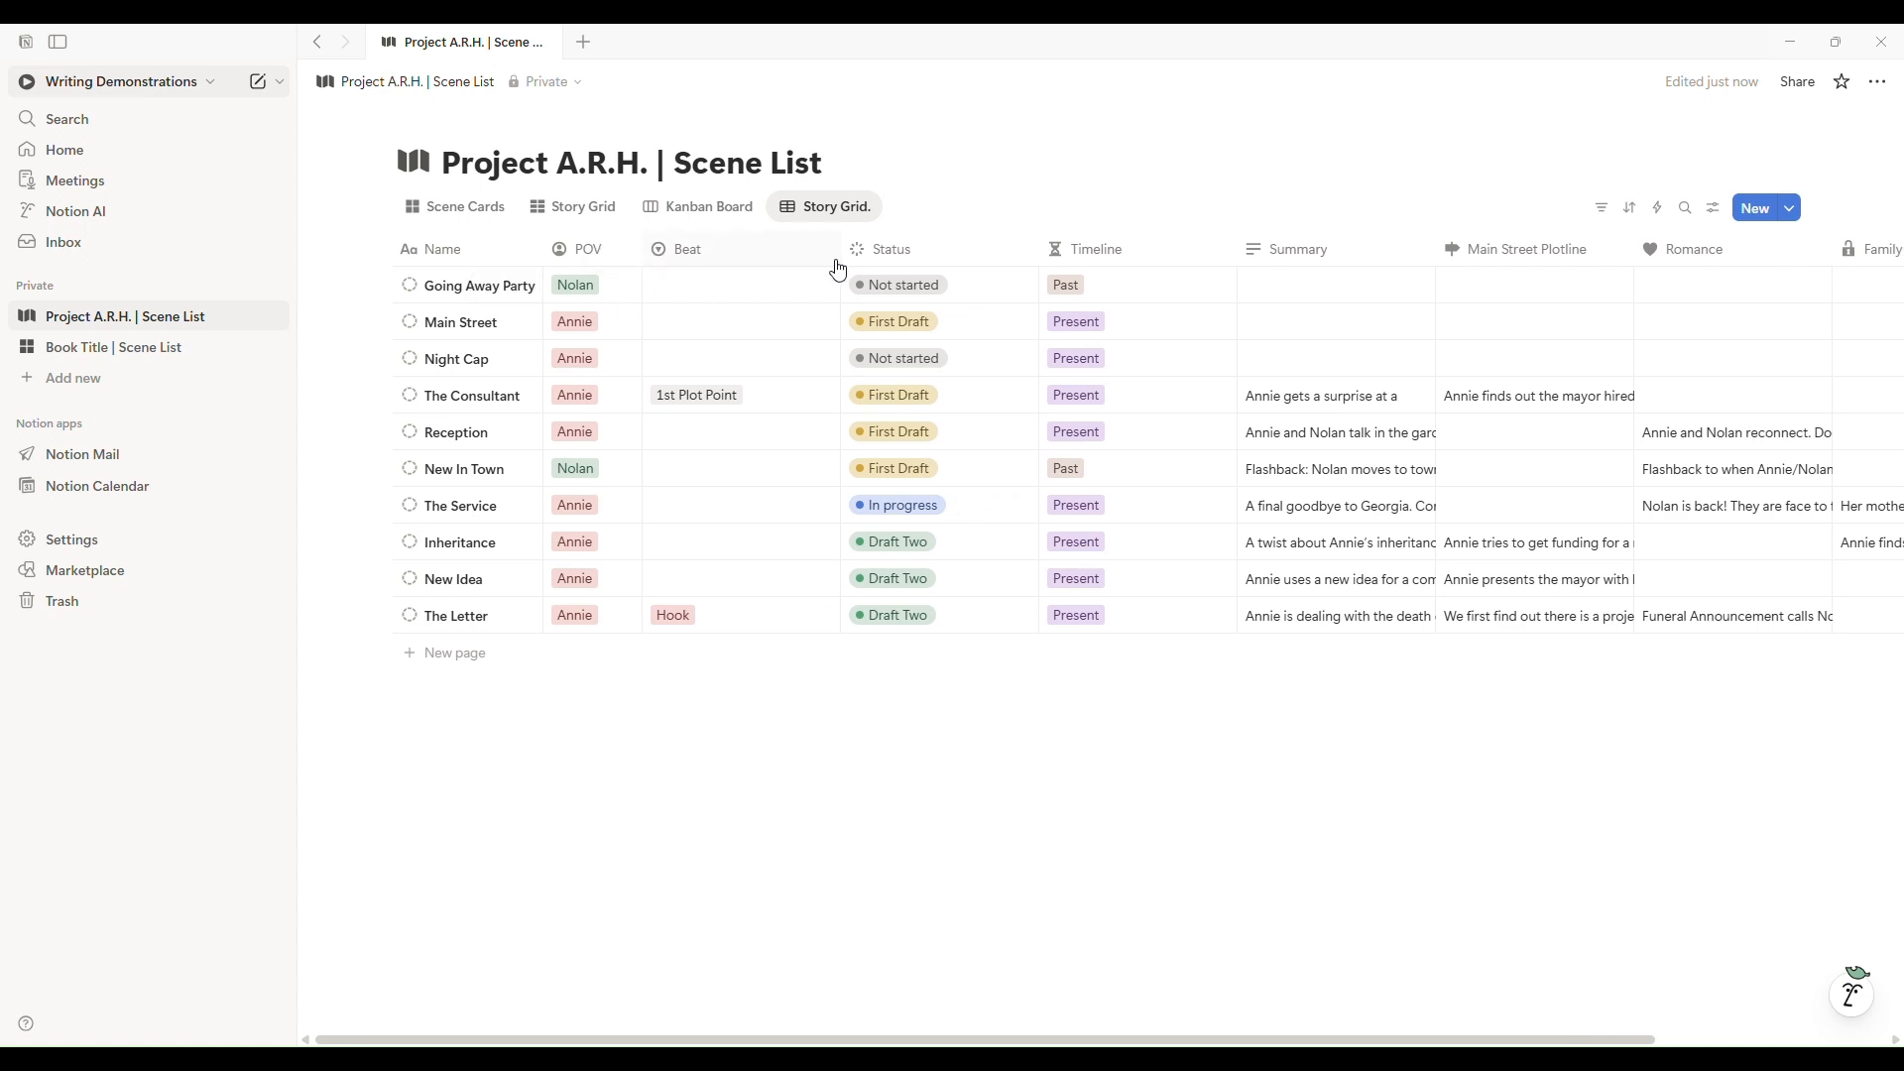
{"action": "left_click_drag", "start_coordinate": [849, 263], "coordinate": [754, 286]}
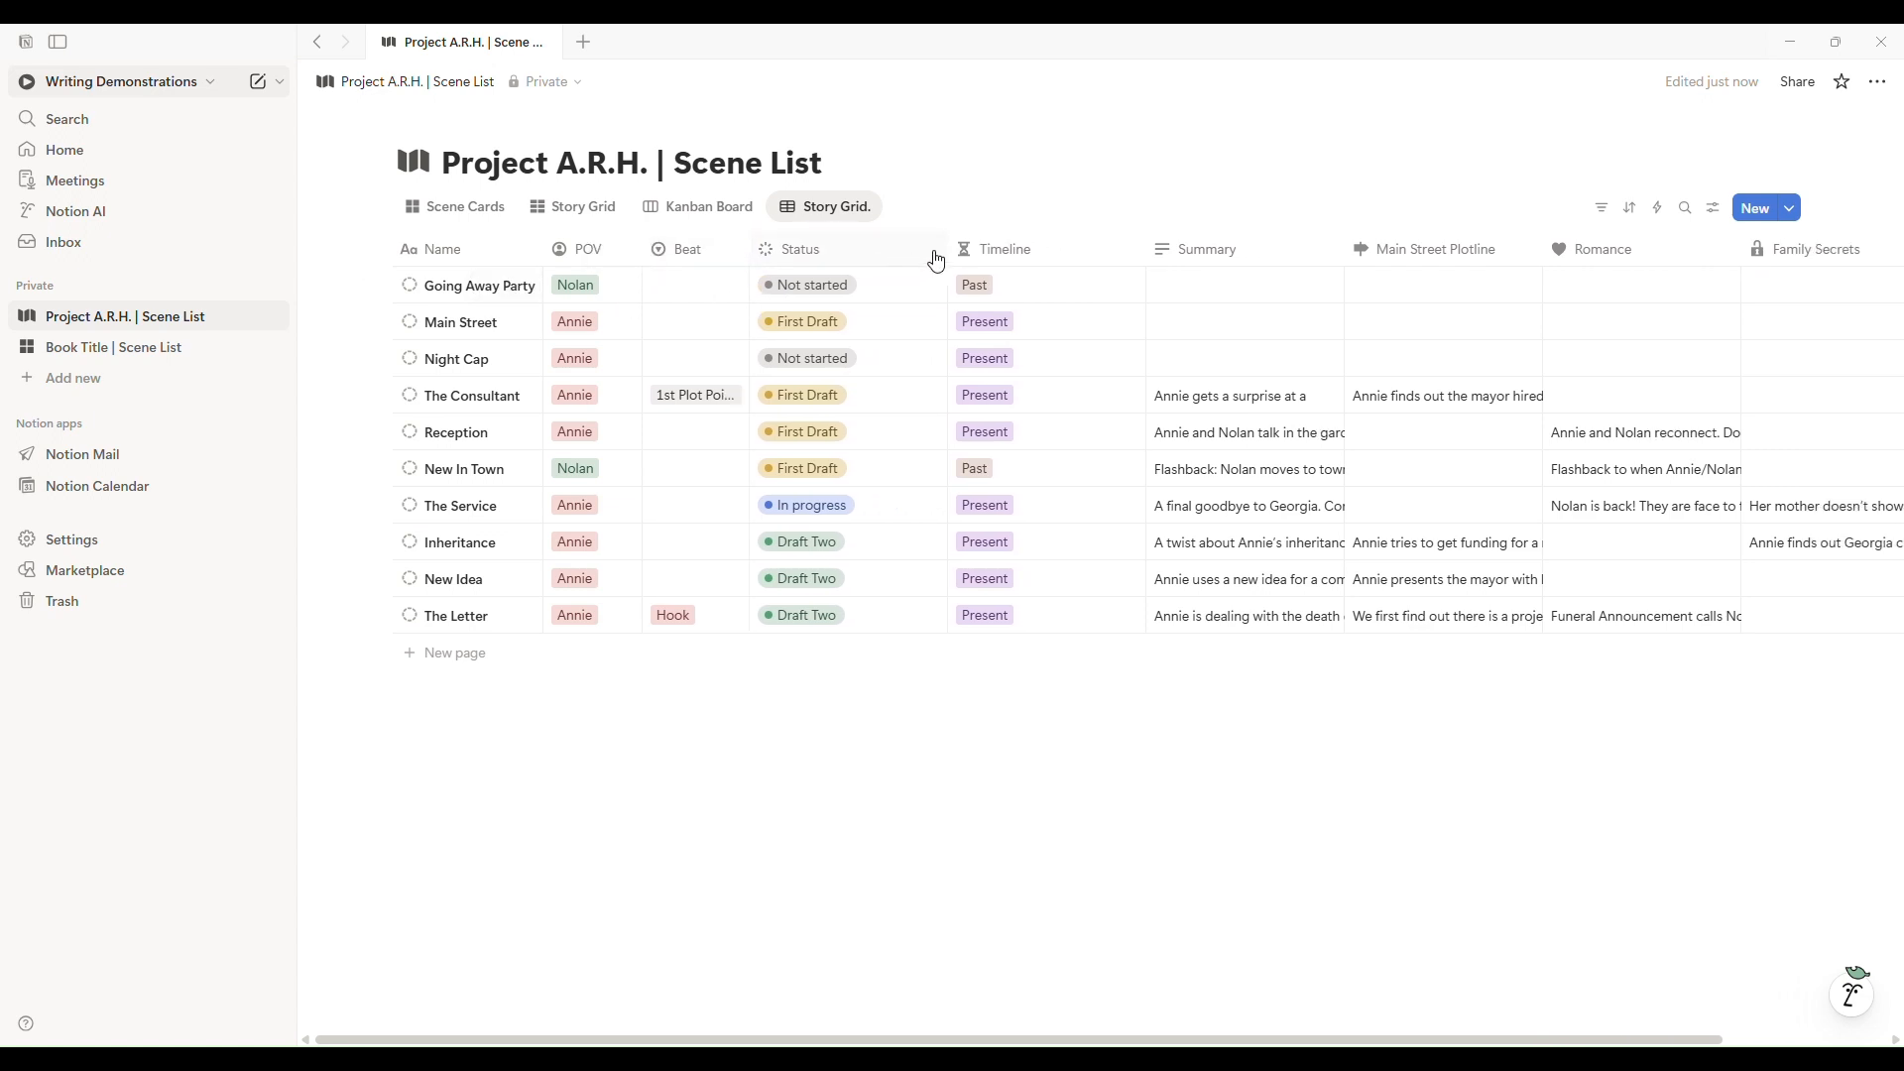
{"action": "left_click_drag", "start_coordinate": [939, 259], "coordinate": [871, 287]}
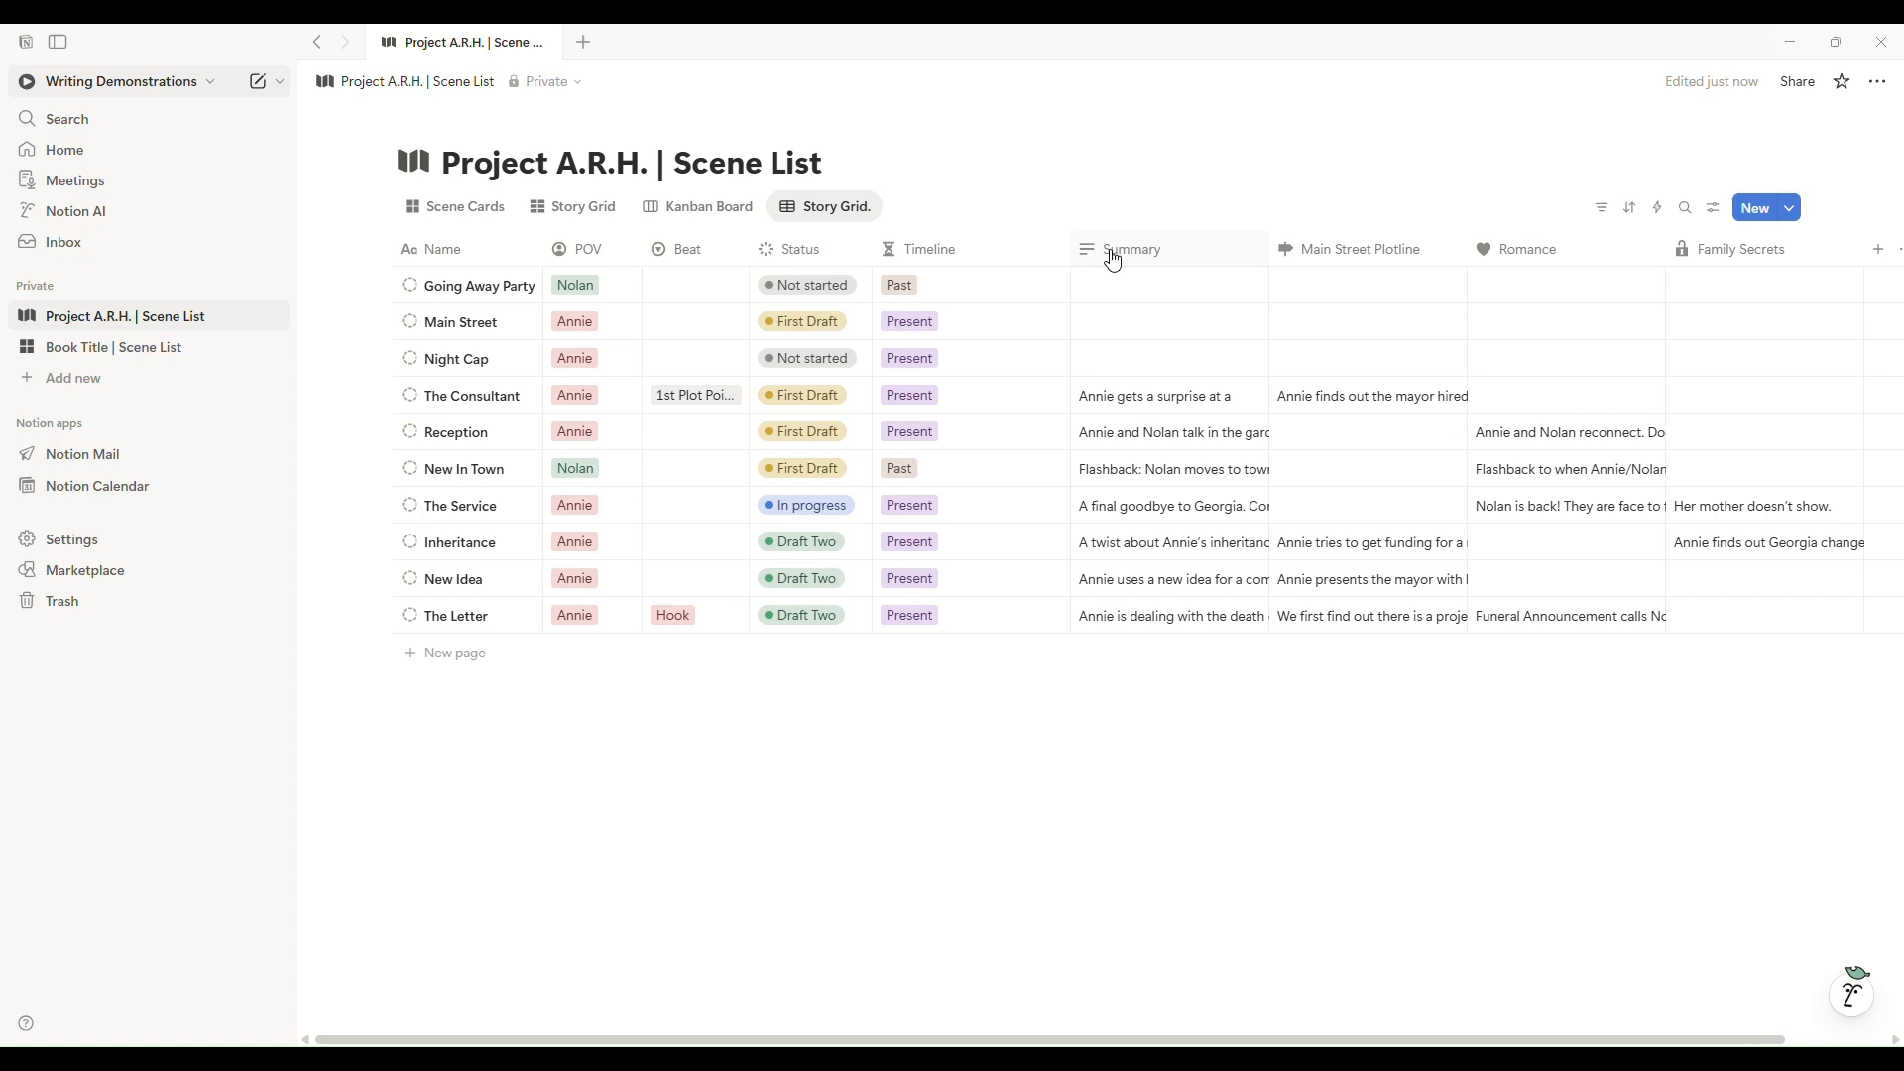
{"action": "left_click", "coordinate": [1074, 254]}
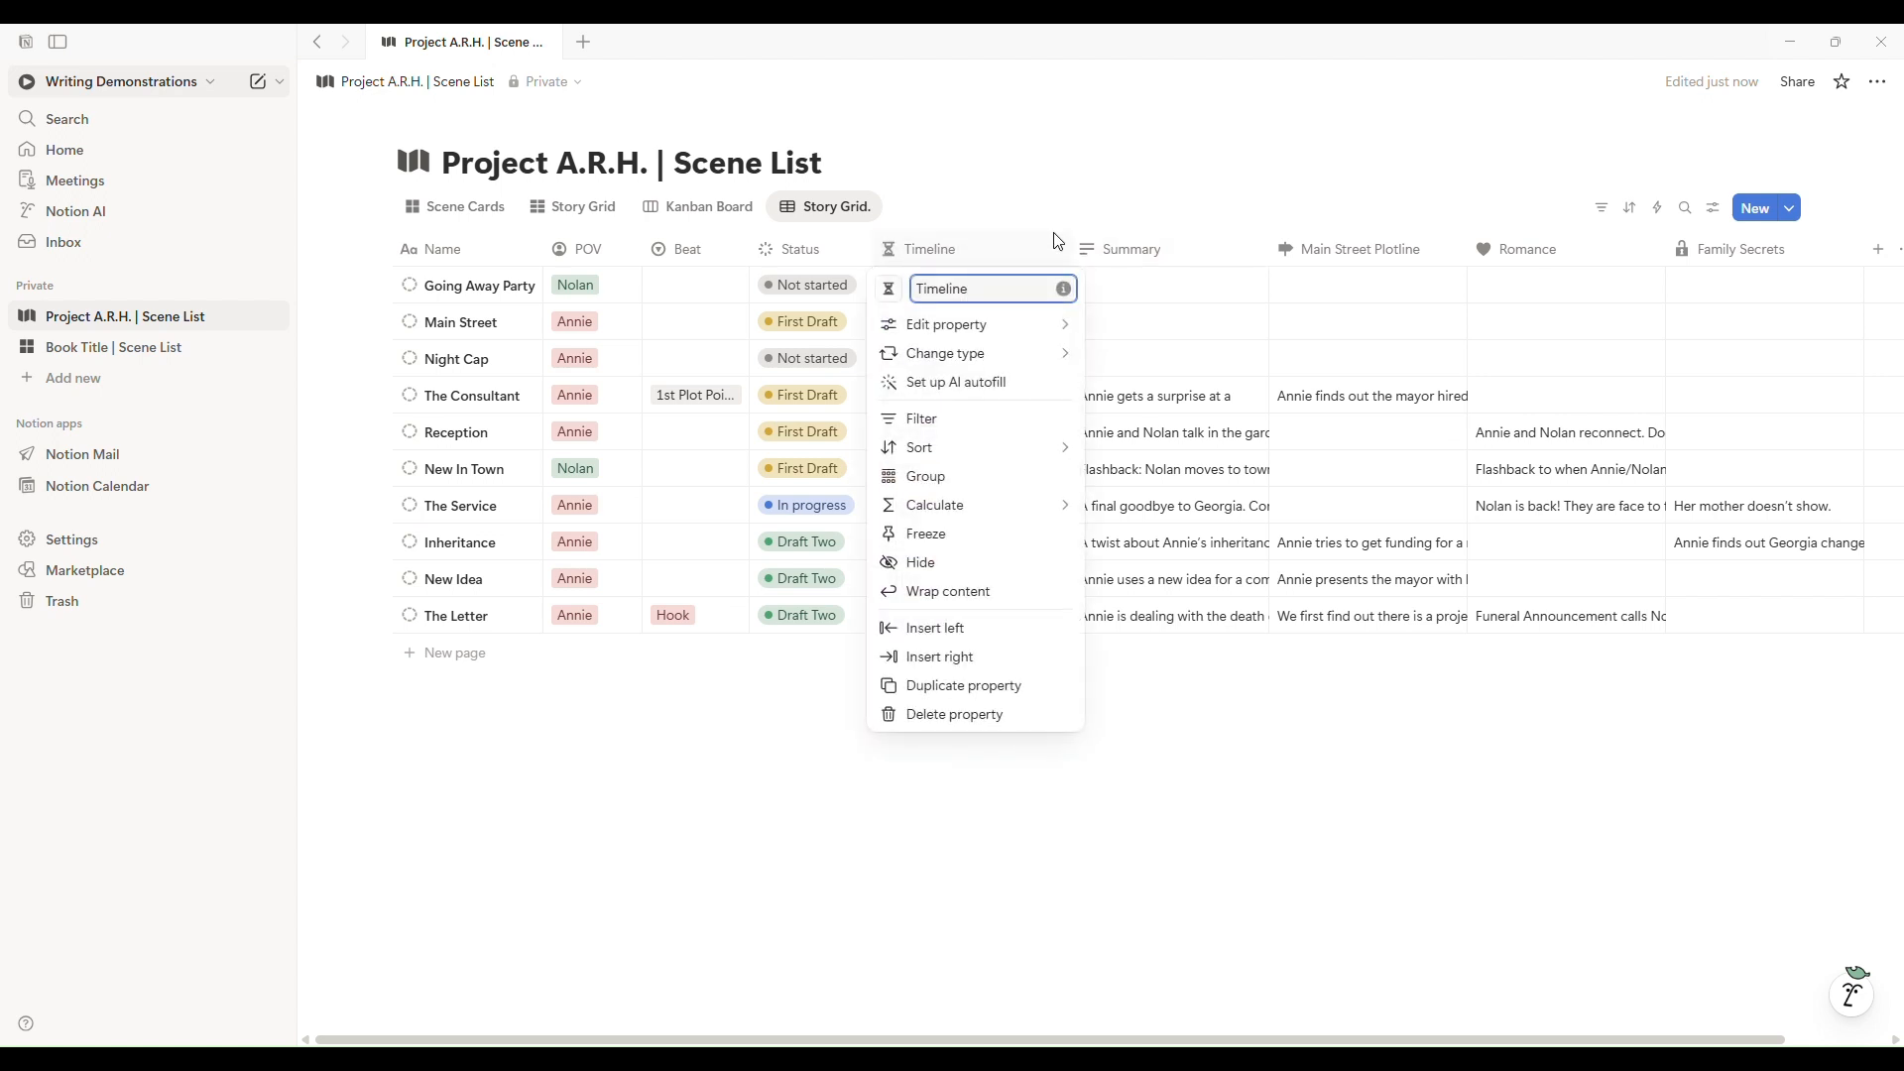
{"action": "left_click", "coordinate": [1057, 261]}
{"action": "left_click_drag", "start_coordinate": [1072, 258], "coordinate": [970, 289]}
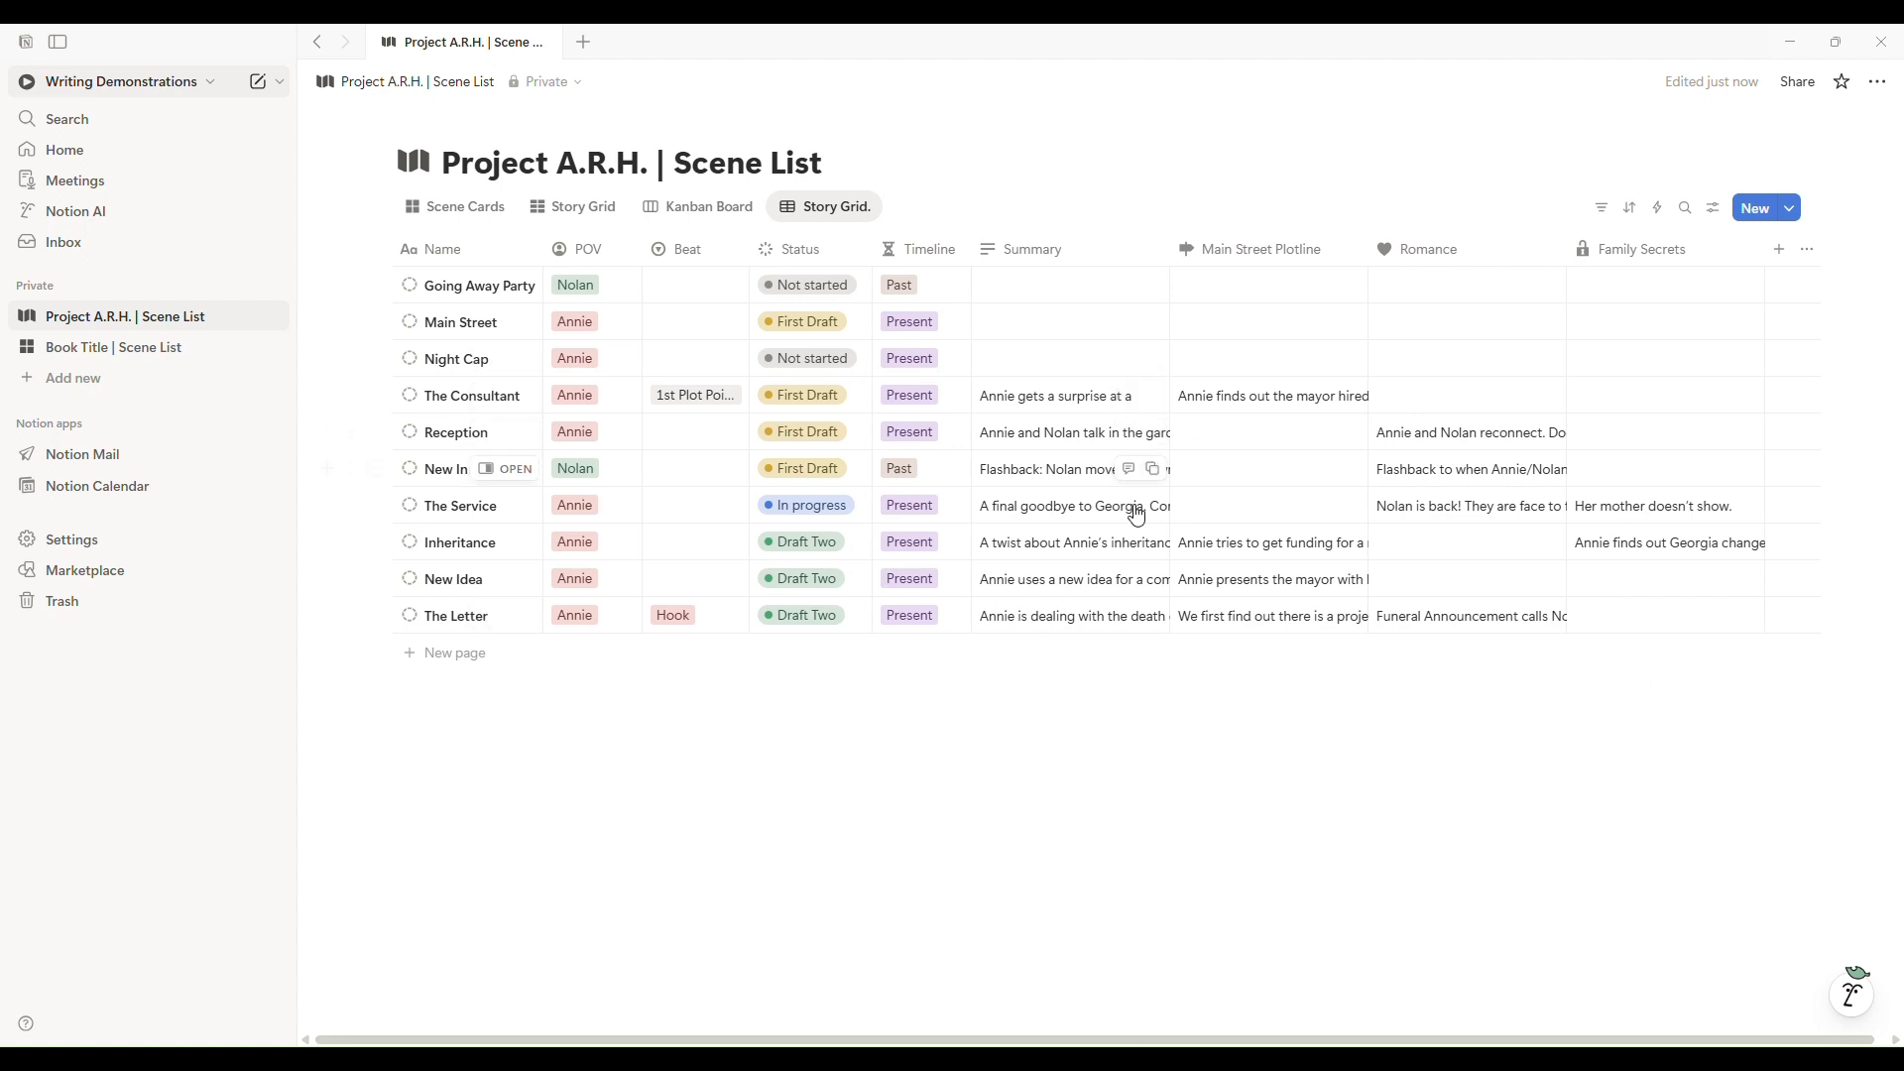
Turn on content wrapping for the Summary and Main Street Plotline columns.
{"action": "left_click", "coordinate": [1054, 256]}
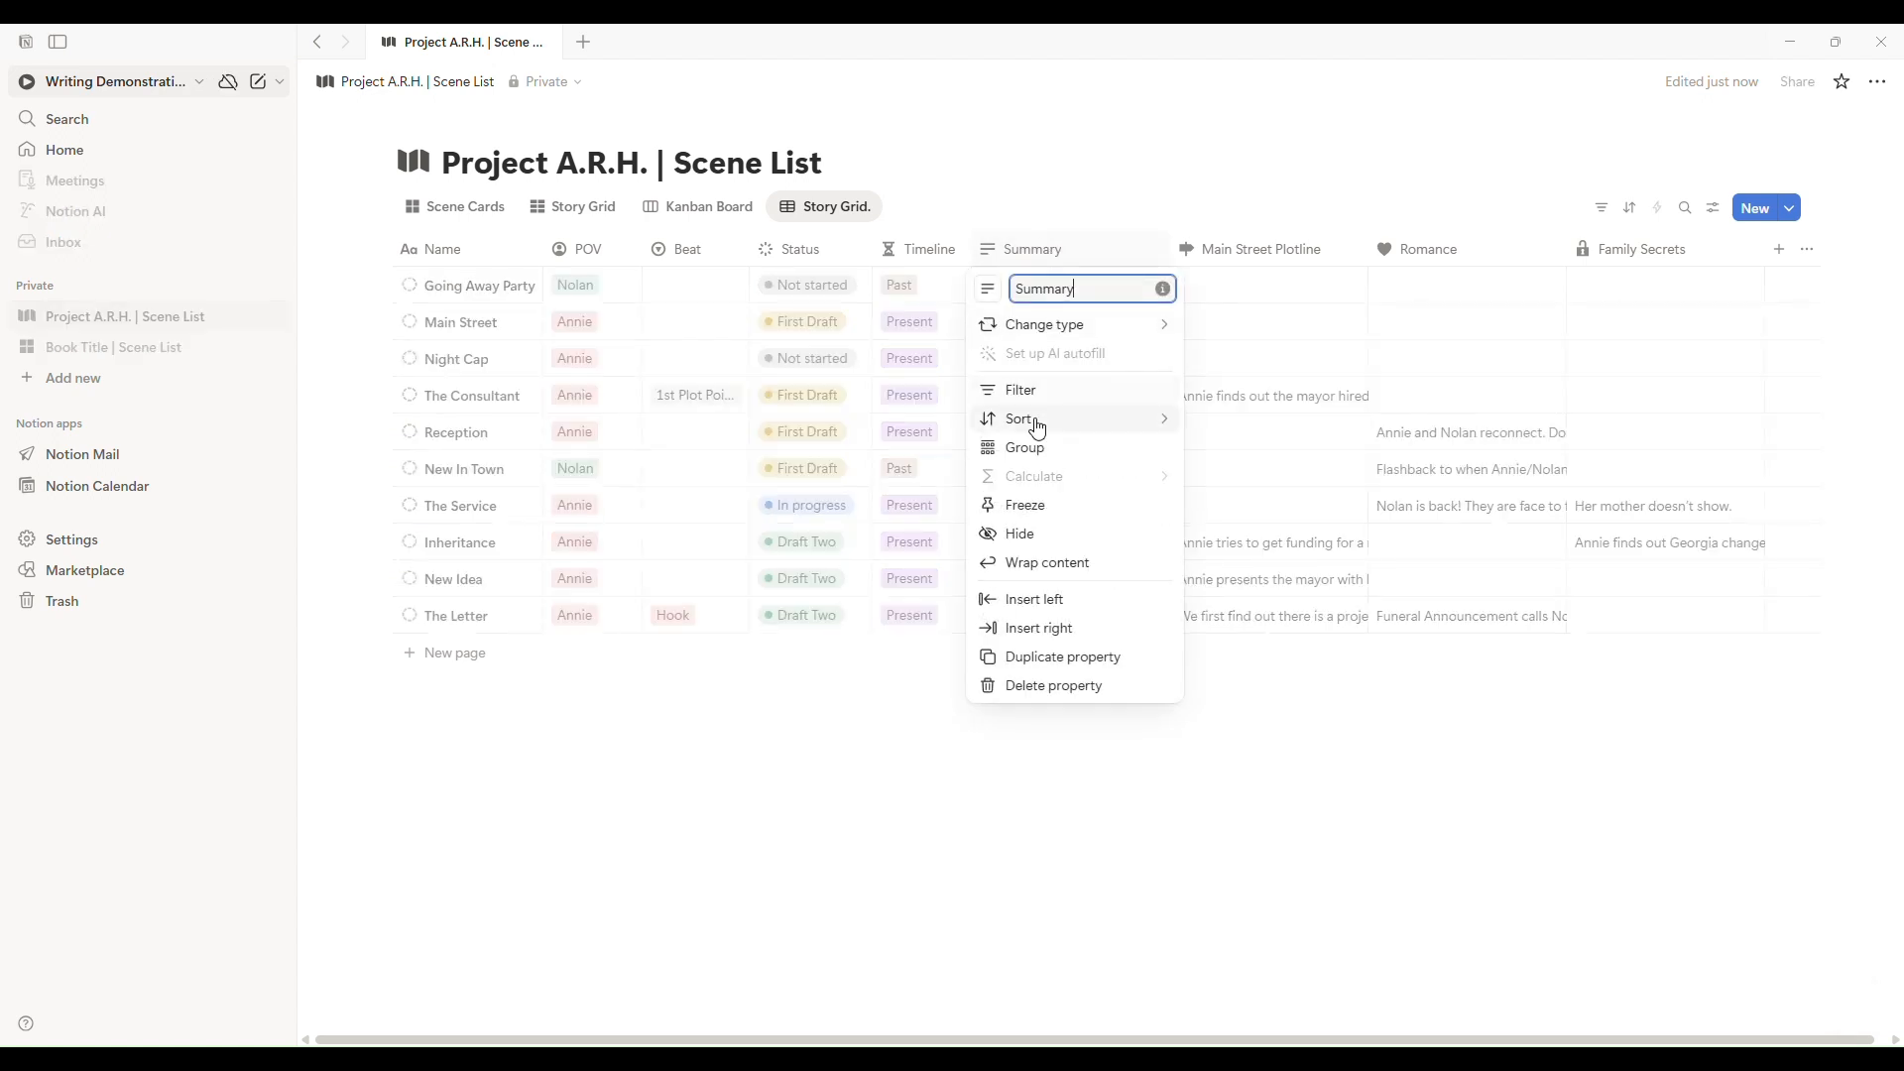
{"action": "left_click", "coordinate": [1067, 564]}
{"action": "left_click", "coordinate": [1265, 256]}
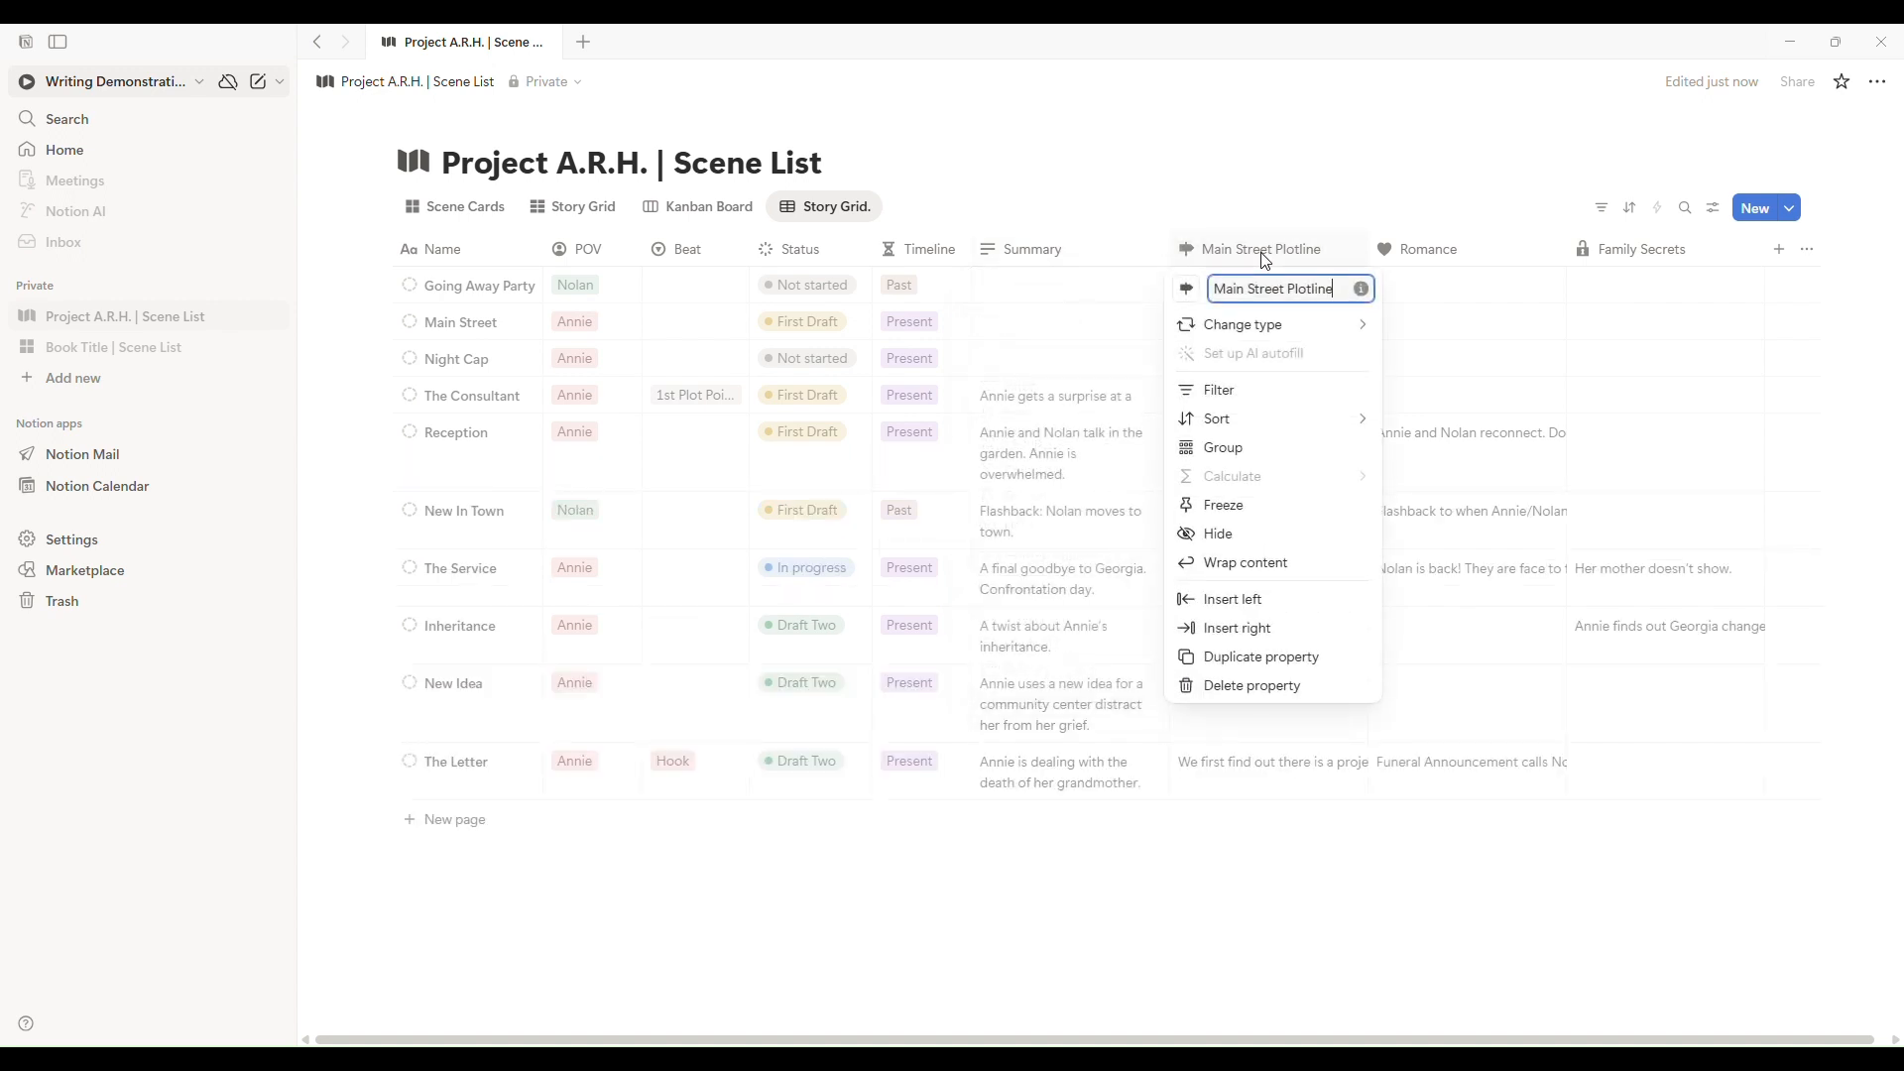
{"action": "left_click", "coordinate": [1292, 562]}
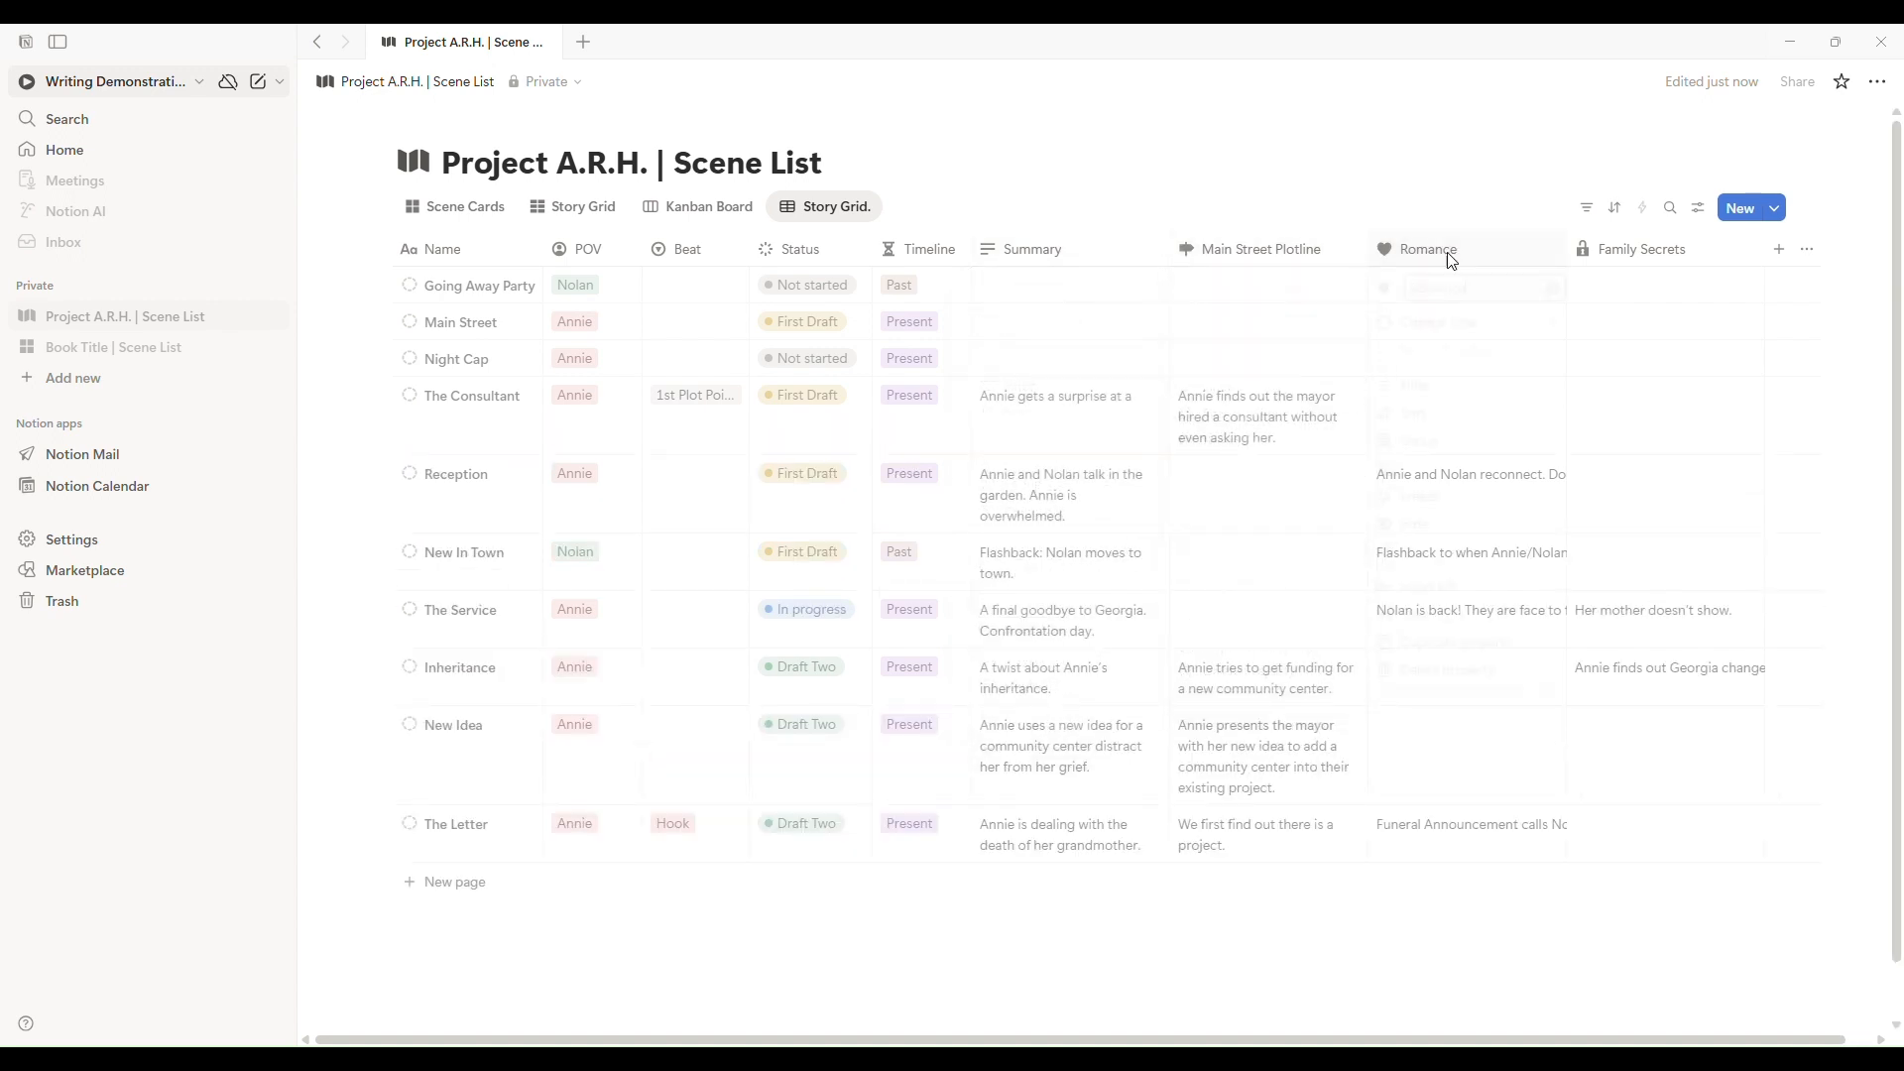
Turn on content wrapping for the Romance and Family Secrets columns.
{"action": "left_click", "coordinate": [1491, 555]}
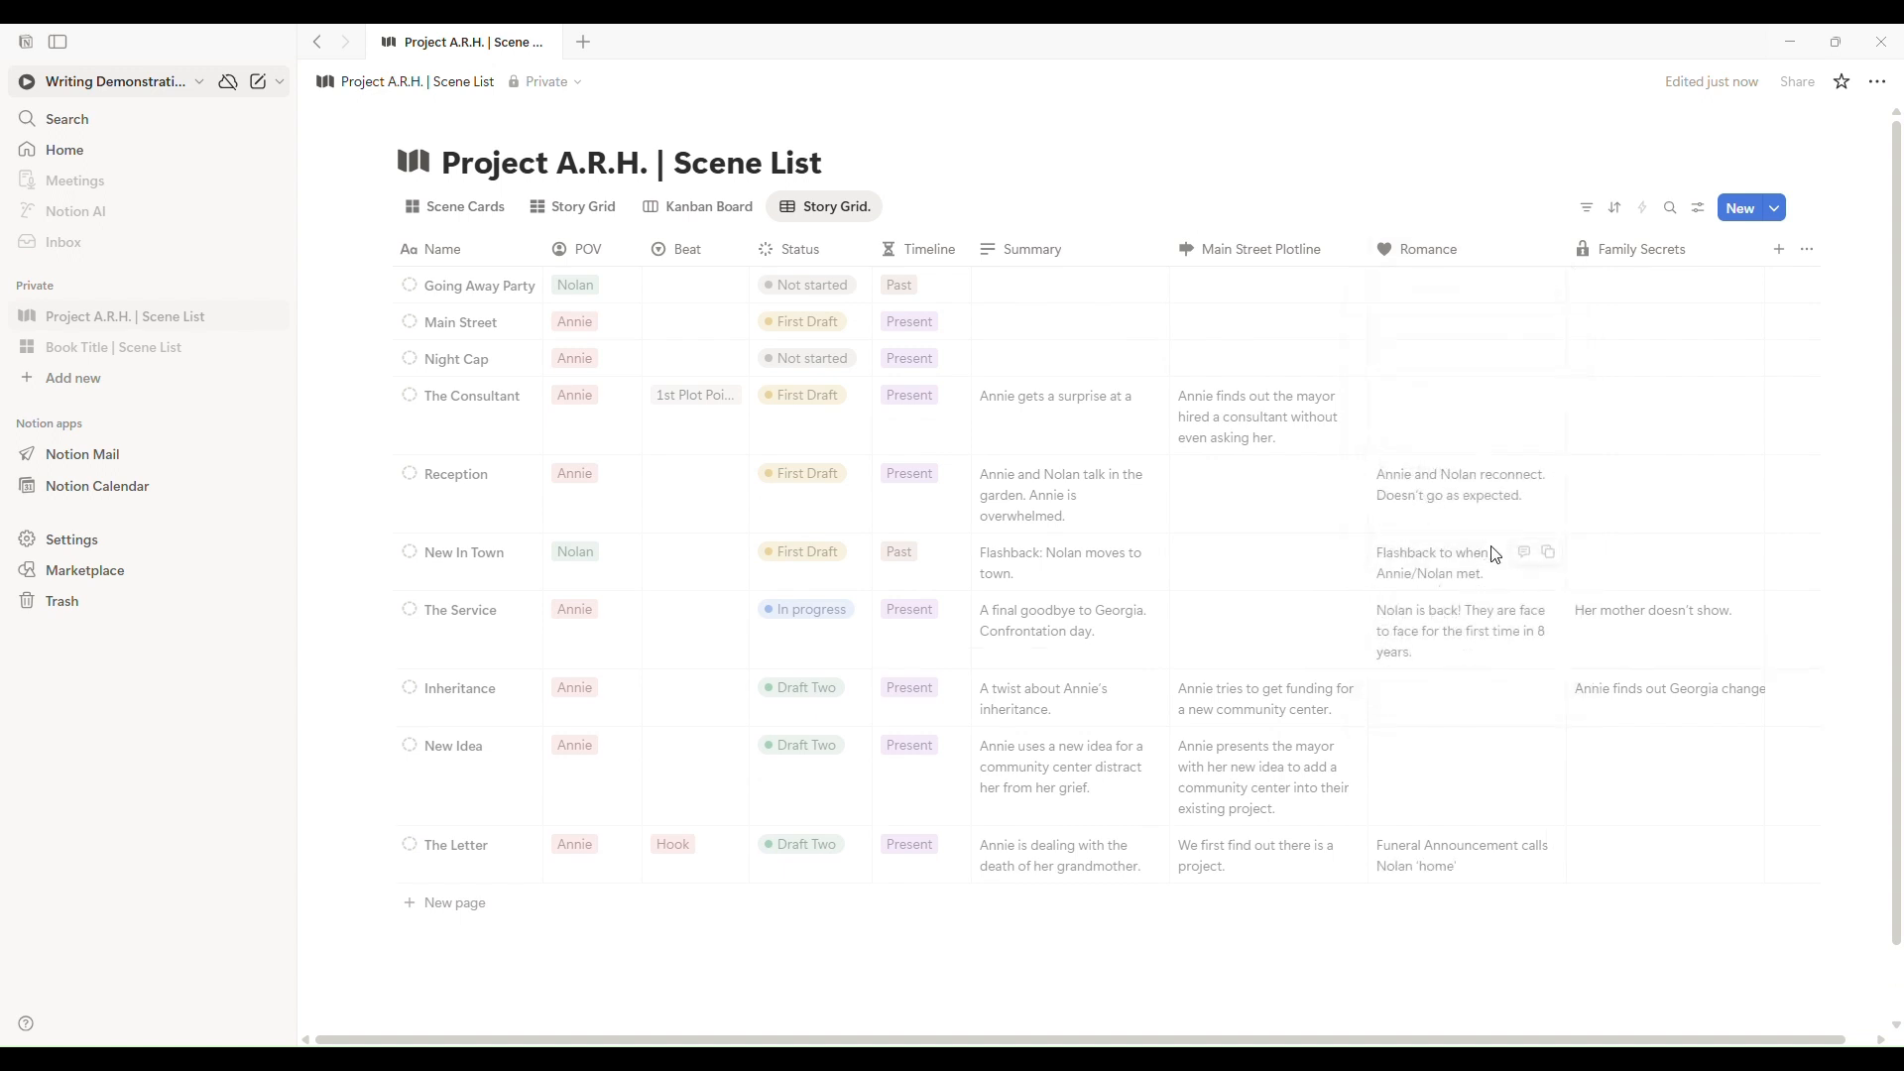
{"action": "left_click", "coordinate": [1650, 262]}
{"action": "left_click", "coordinate": [1715, 559]}
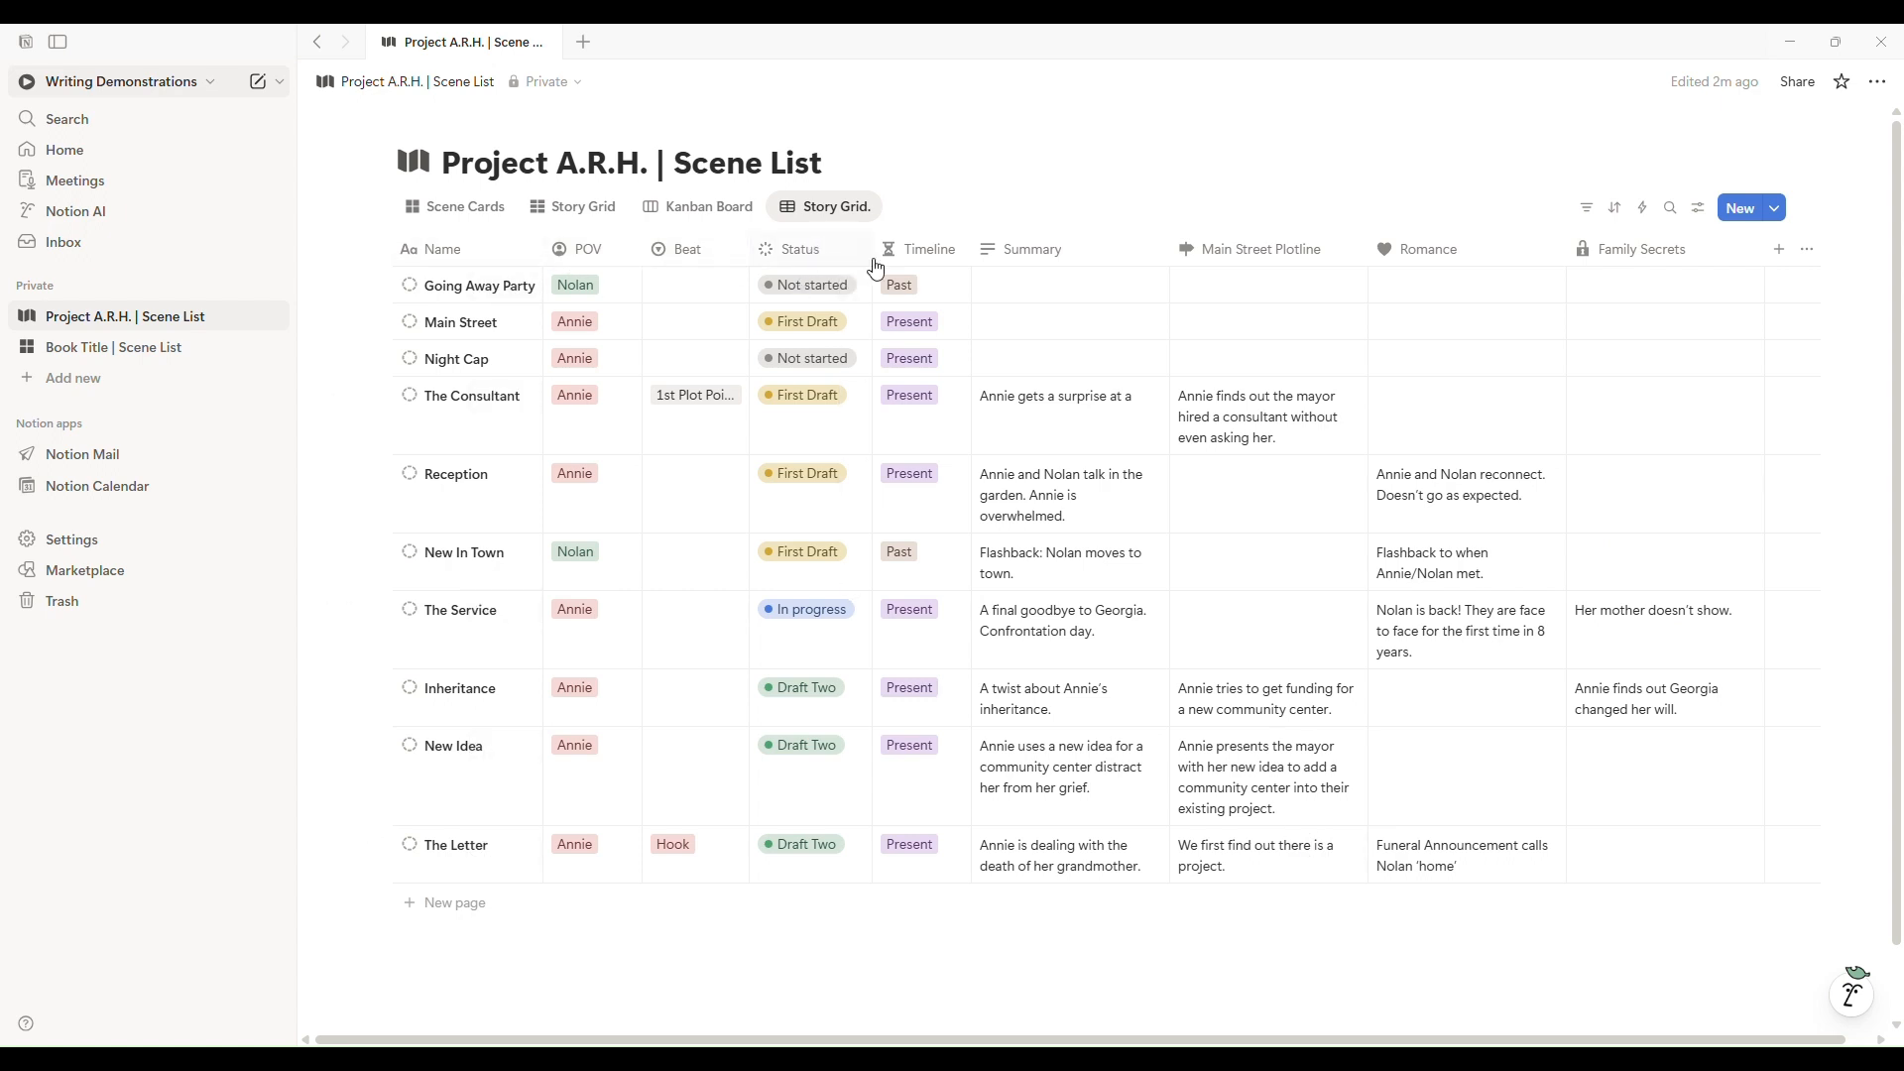
Hide the POV, Status and Timeline properties in the Story Grid. table view.
{"action": "left_click", "coordinate": [829, 213]}
{"action": "left_click", "coordinate": [823, 268]}
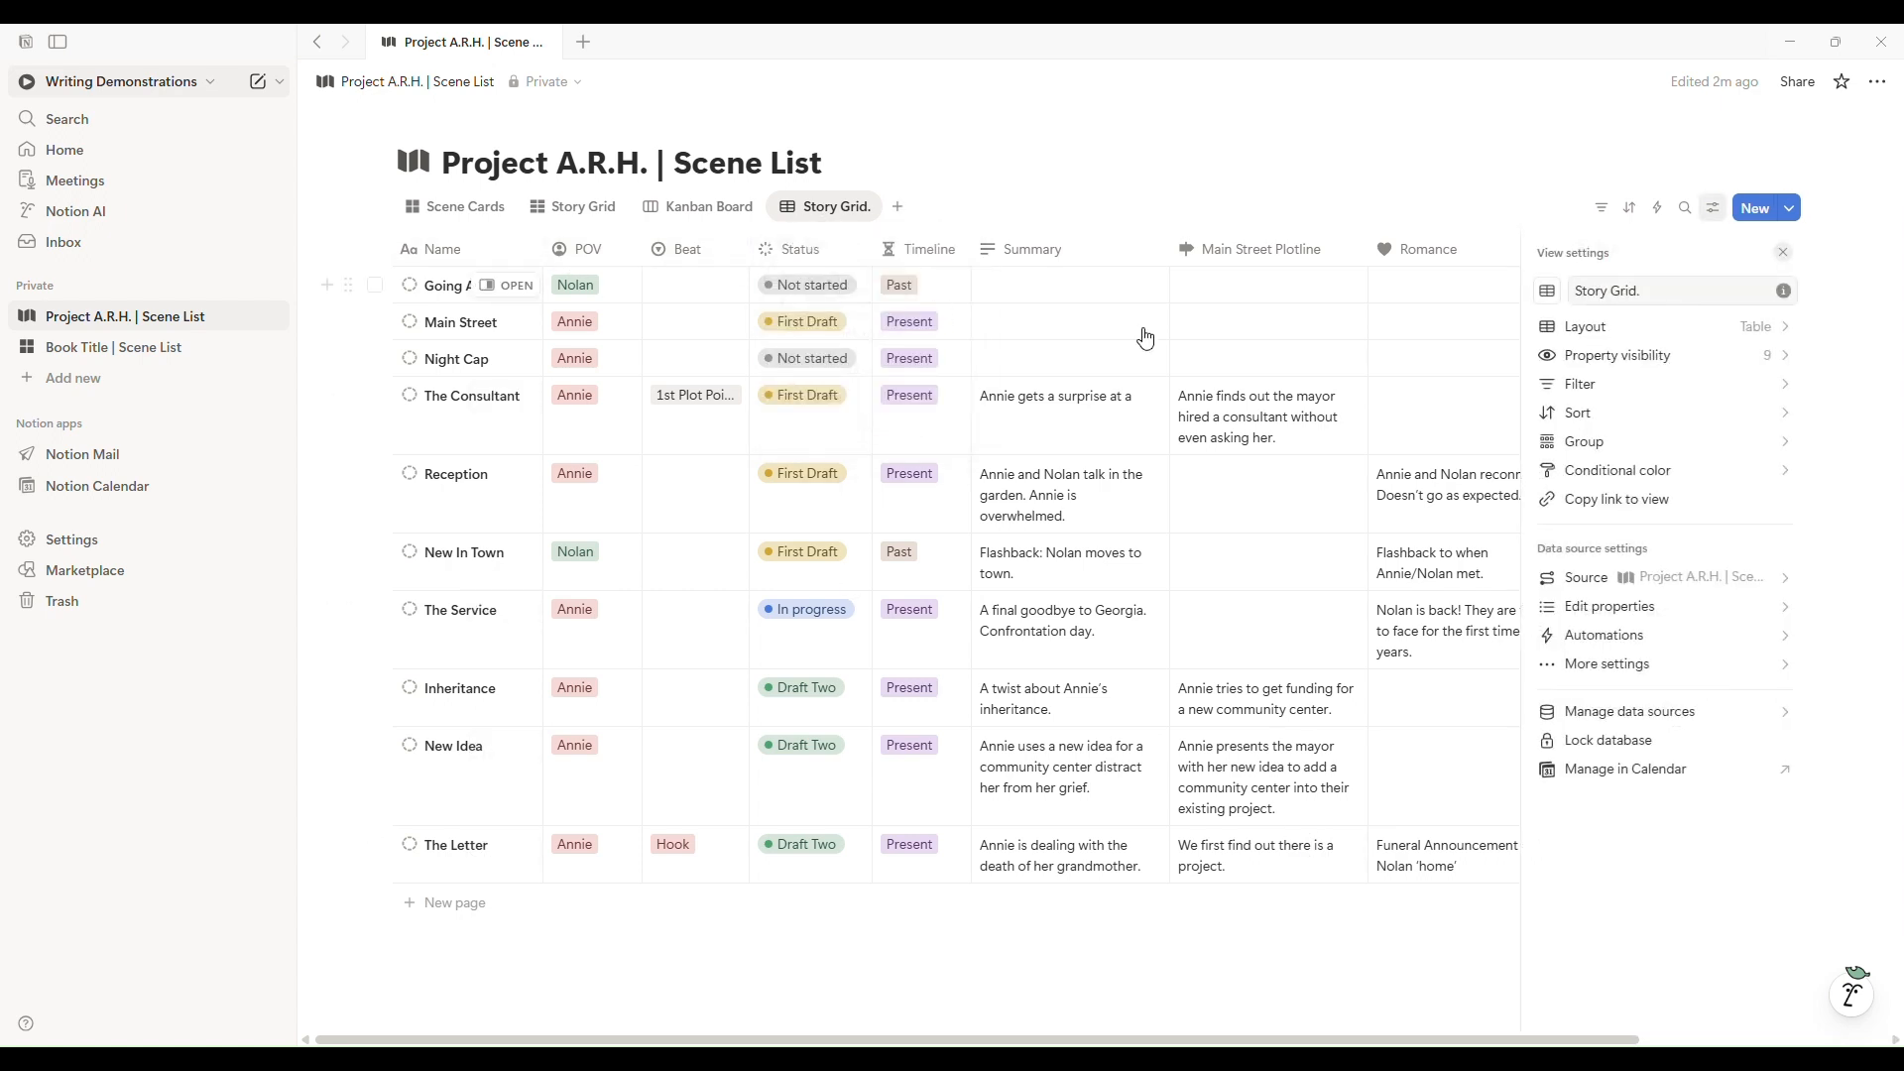
{"action": "left_click", "coordinate": [1568, 359]}
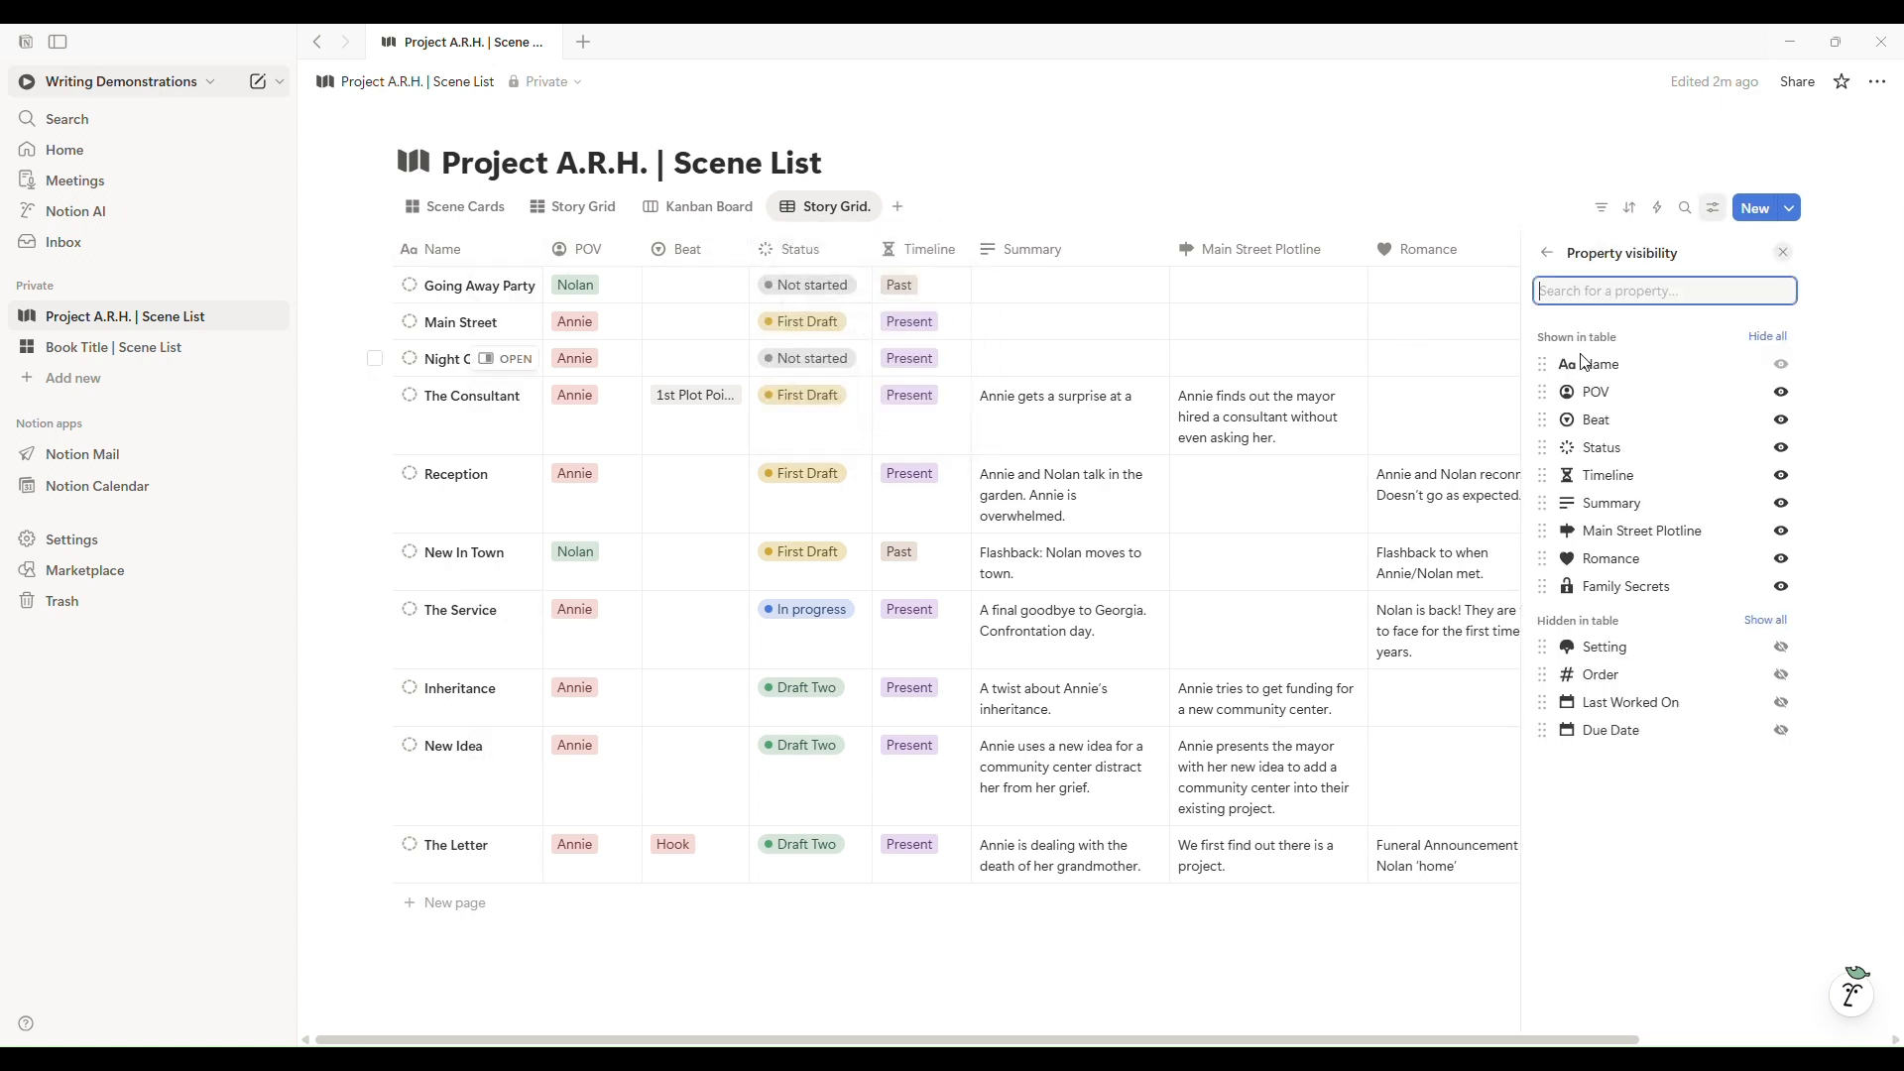
{"action": "left_click", "coordinate": [1782, 399]}
{"action": "left_click", "coordinate": [1784, 425]}
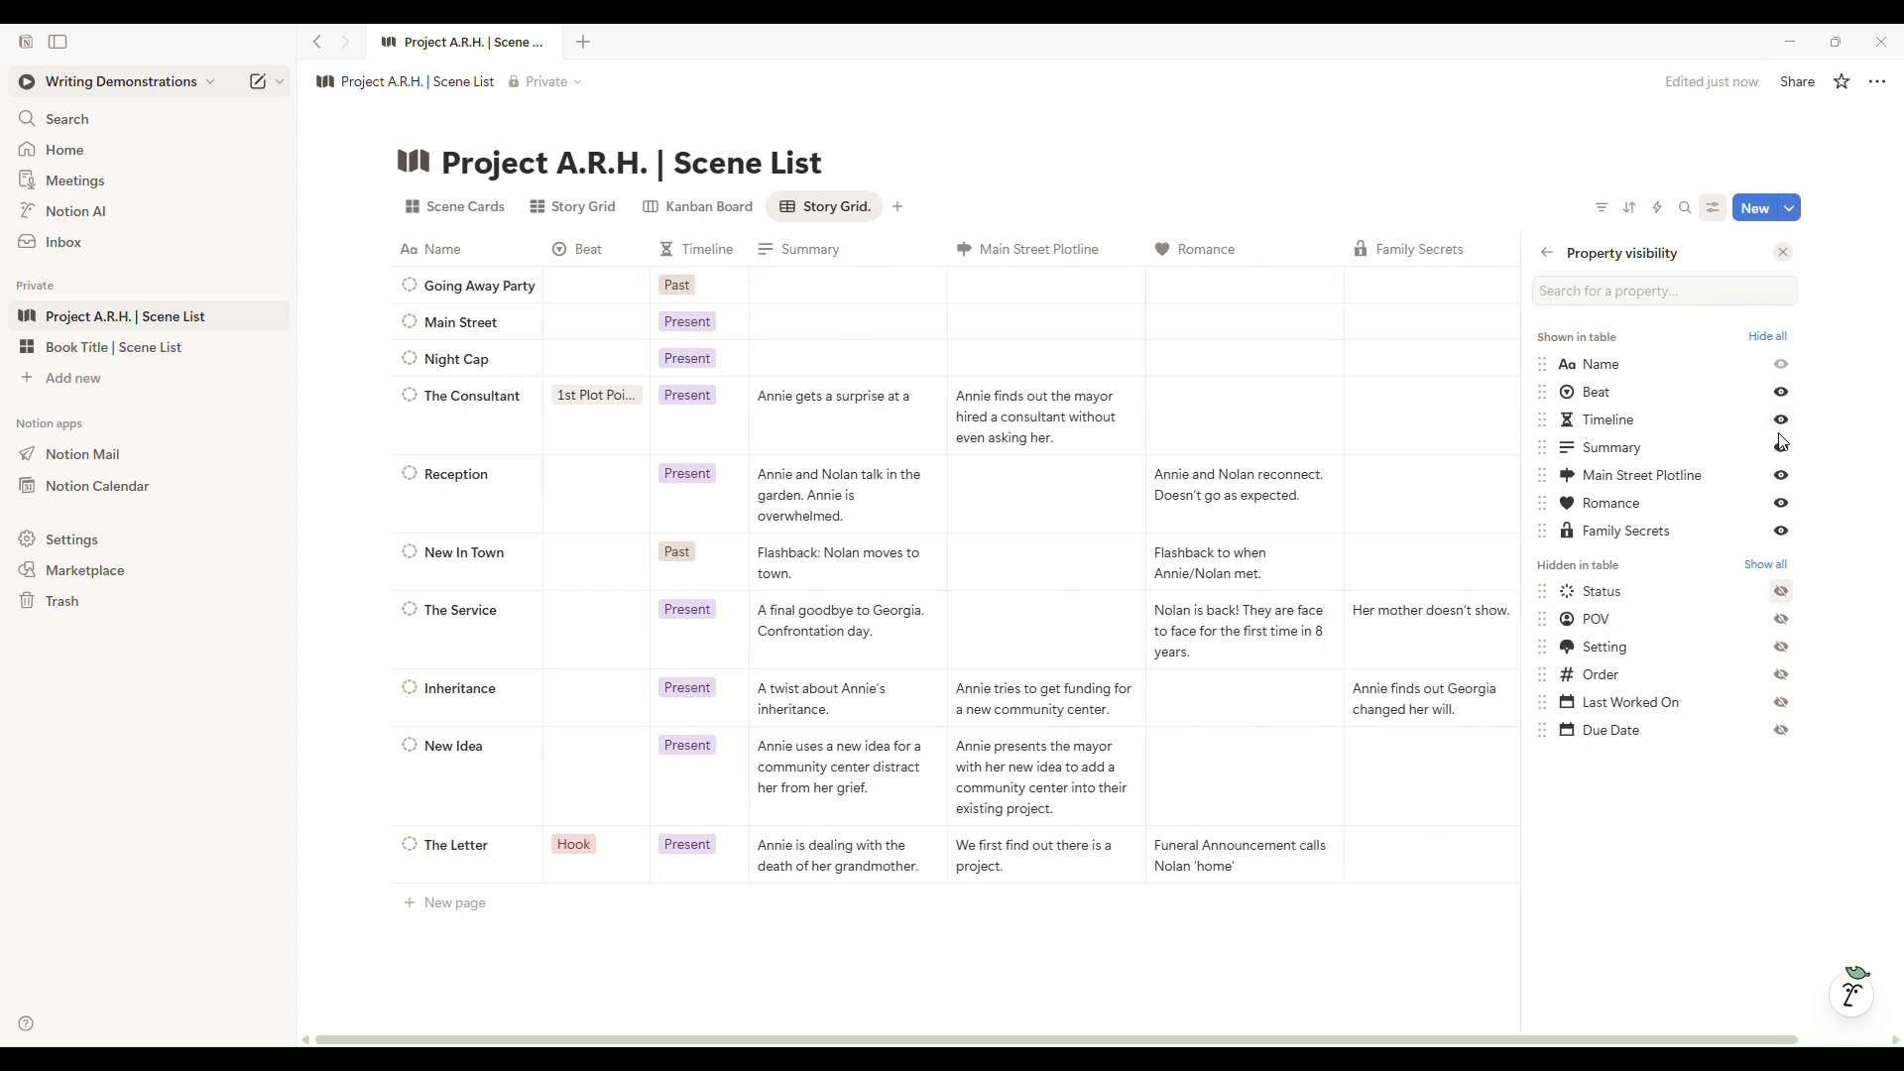
{"action": "left_click", "coordinate": [1784, 424]}
{"action": "left_click", "coordinate": [819, 183]}
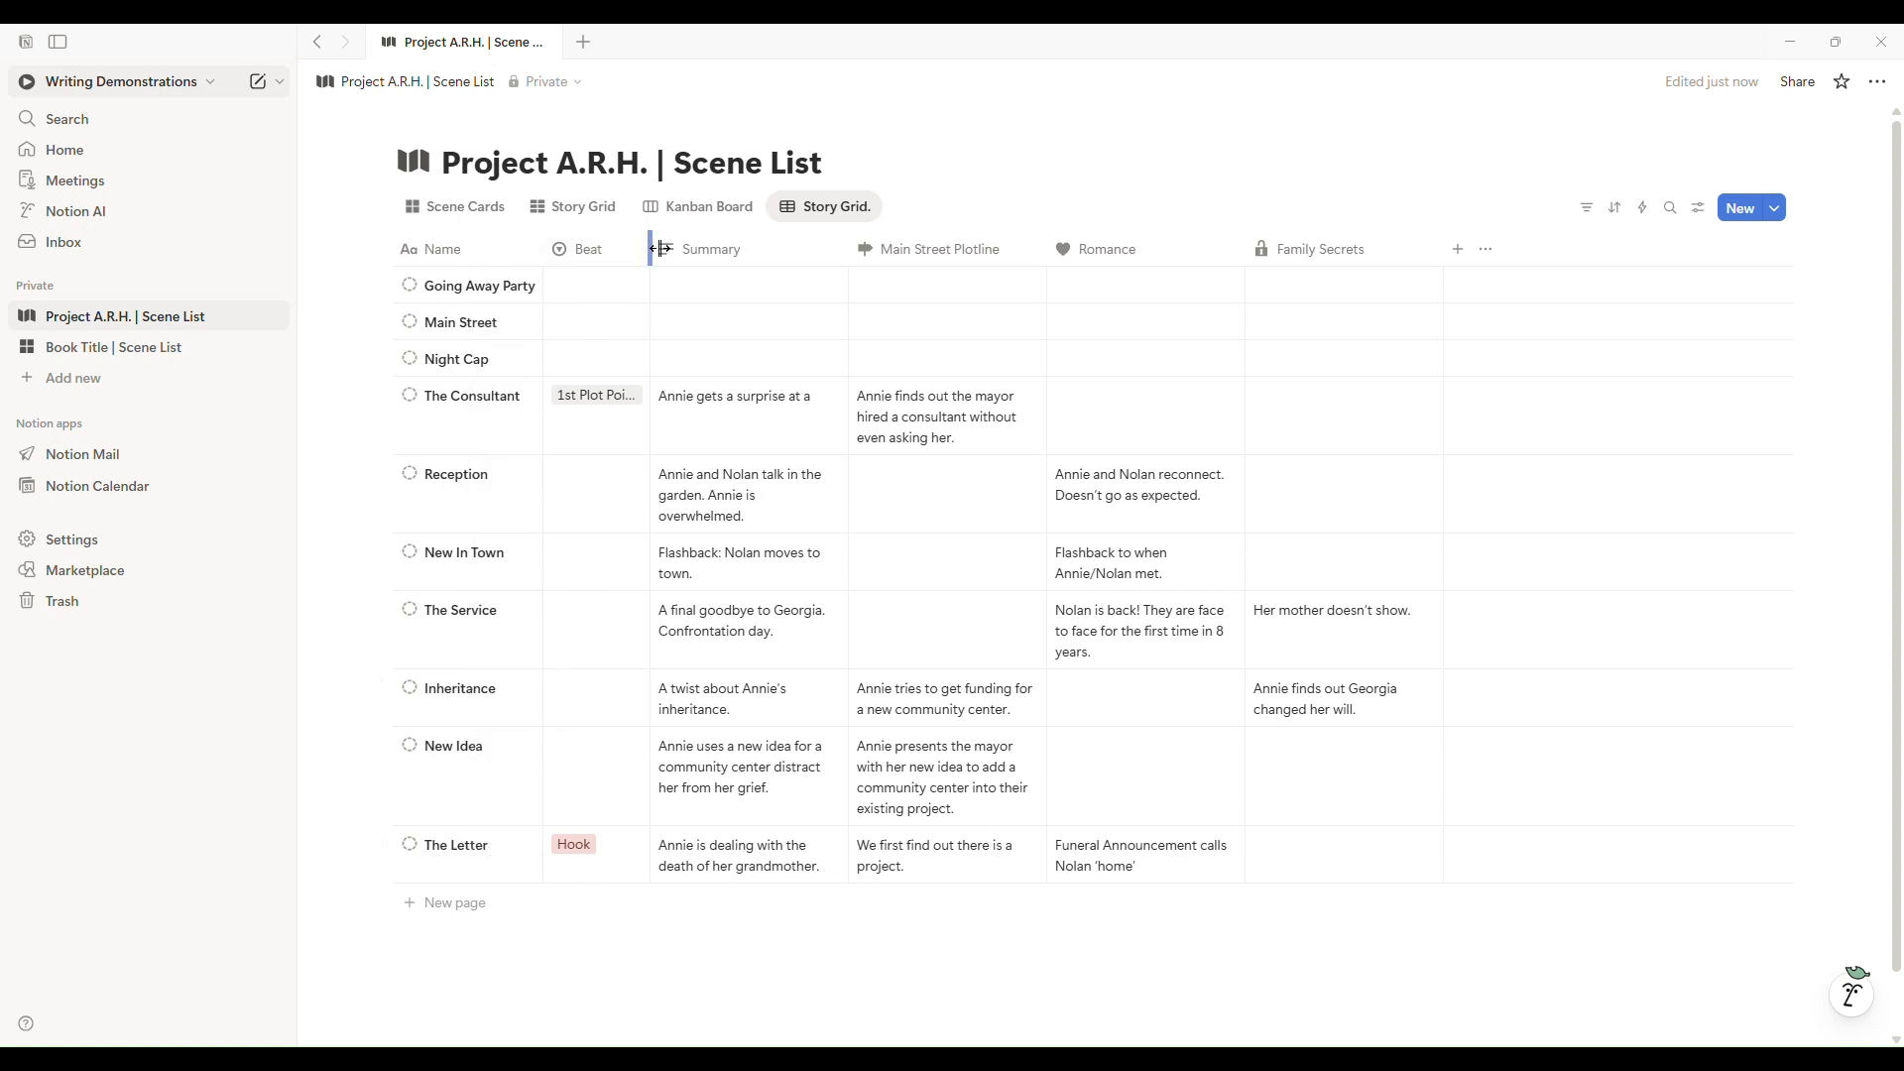
Widen the Beat, Main Street Plotline and Romance columns, keeping every column of the table within the page width.
{"action": "left_click_drag", "start_coordinate": [660, 248], "coordinate": [689, 249]}
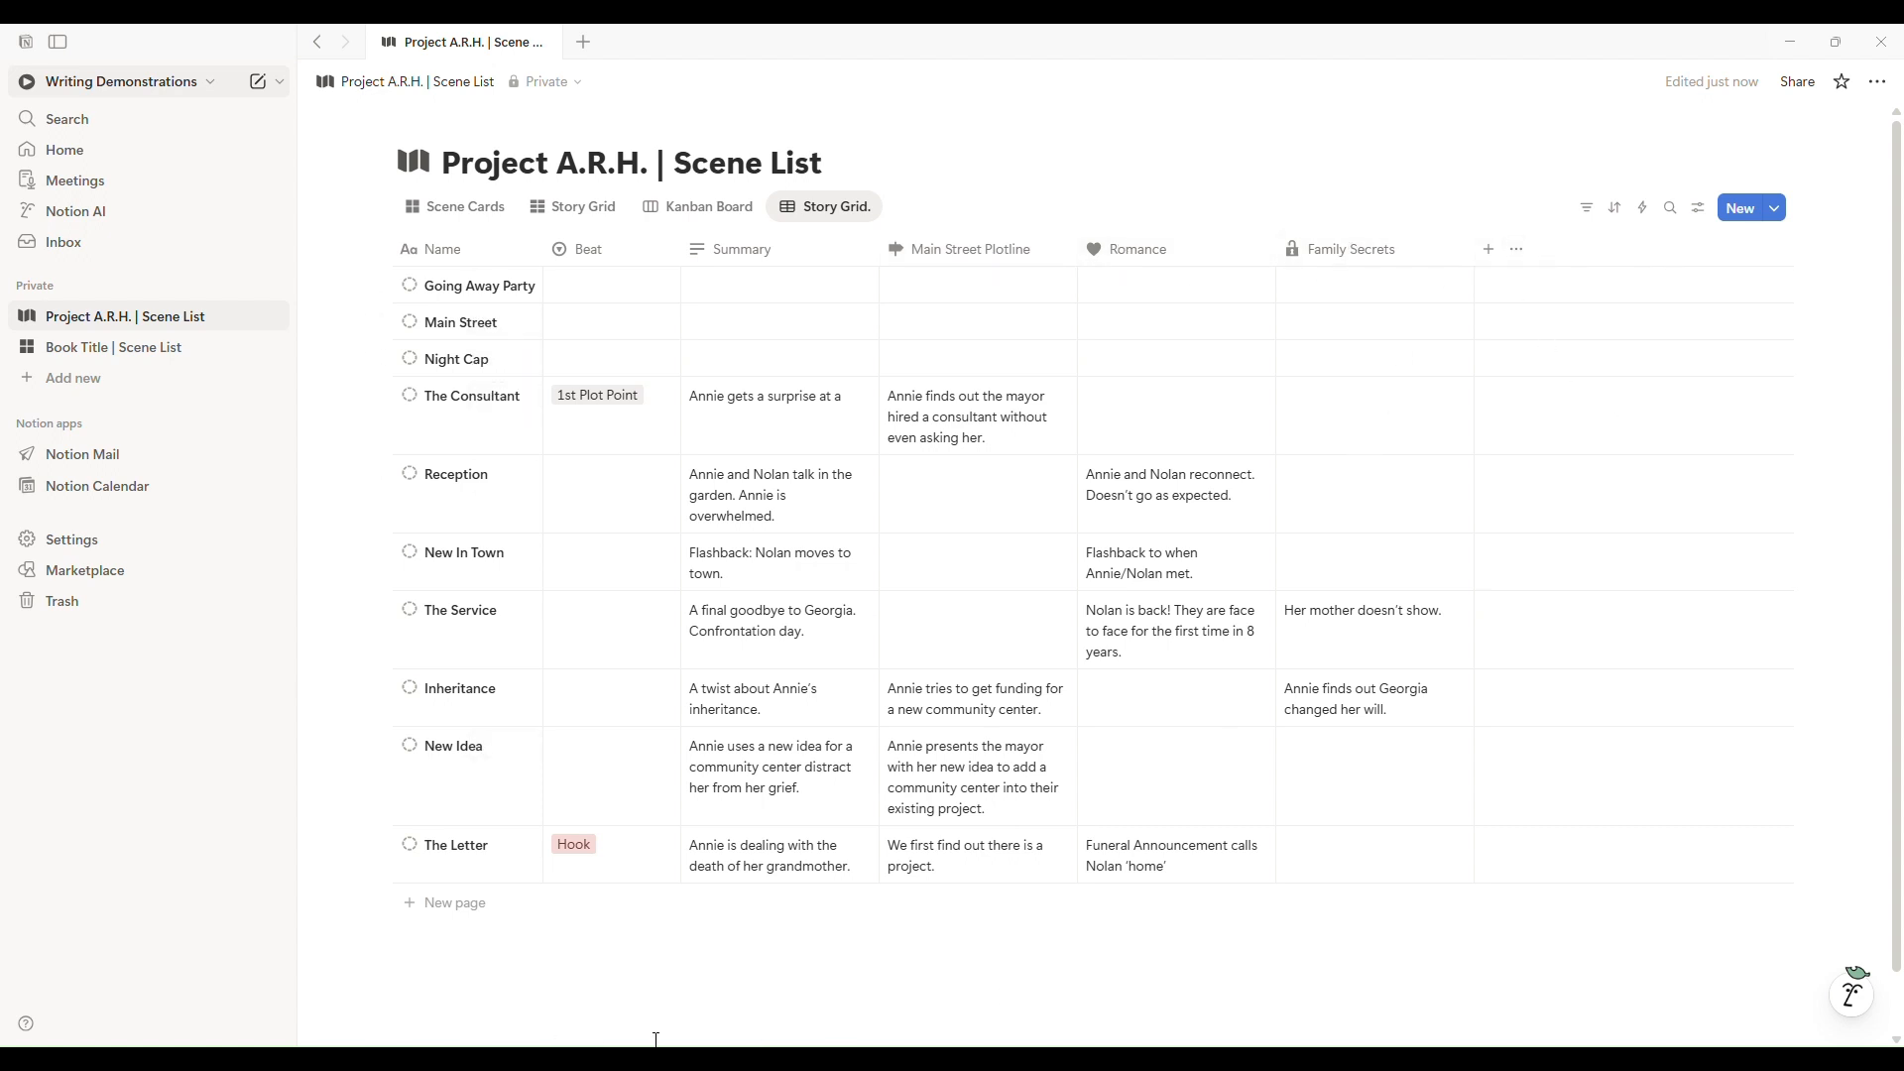
{"action": "left_click_drag", "start_coordinate": [1278, 248], "coordinate": [1629, 253]}
{"action": "left_click_drag", "start_coordinate": [1086, 255], "coordinate": [1280, 285]}
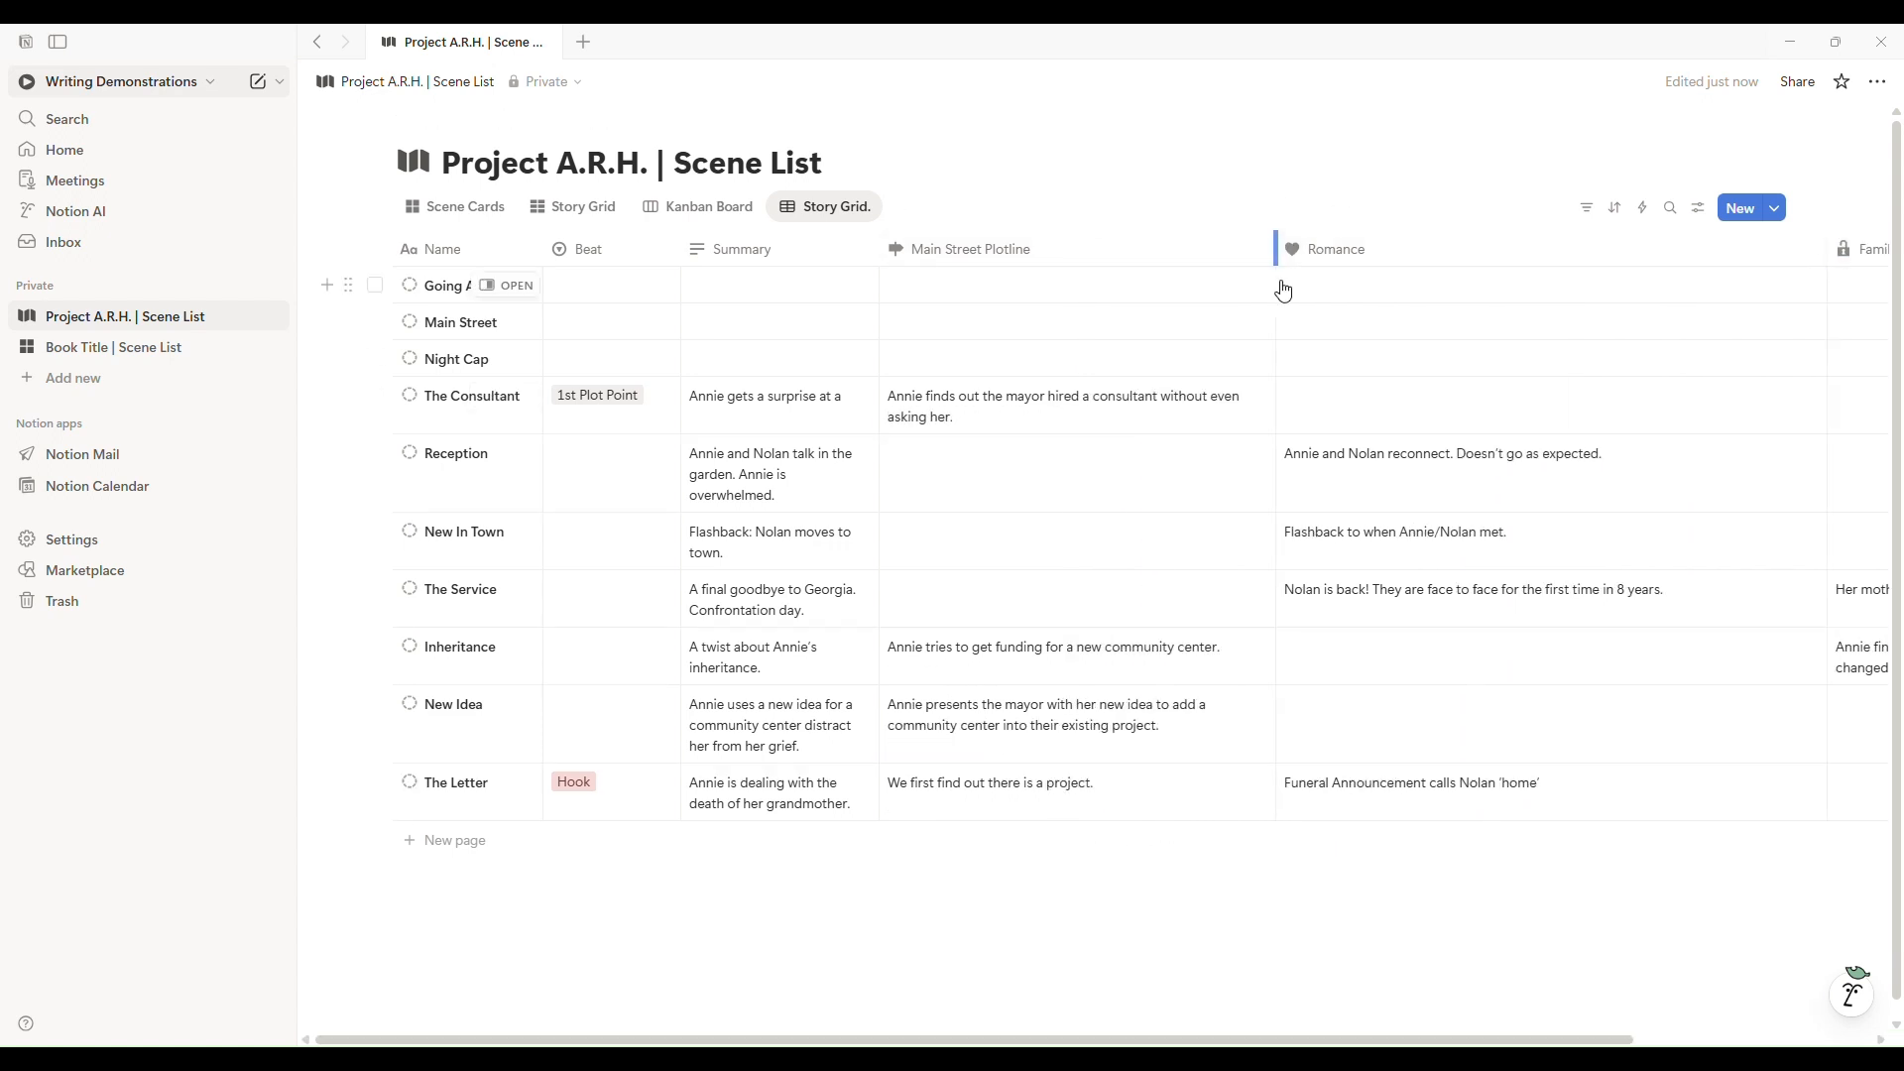
{"action": "scroll", "coordinate": [1084, 525], "scroll_direction": "right", "scroll_amount": 5}
{"action": "scroll", "coordinate": [1084, 525], "scroll_direction": "right", "scroll_amount": 2}
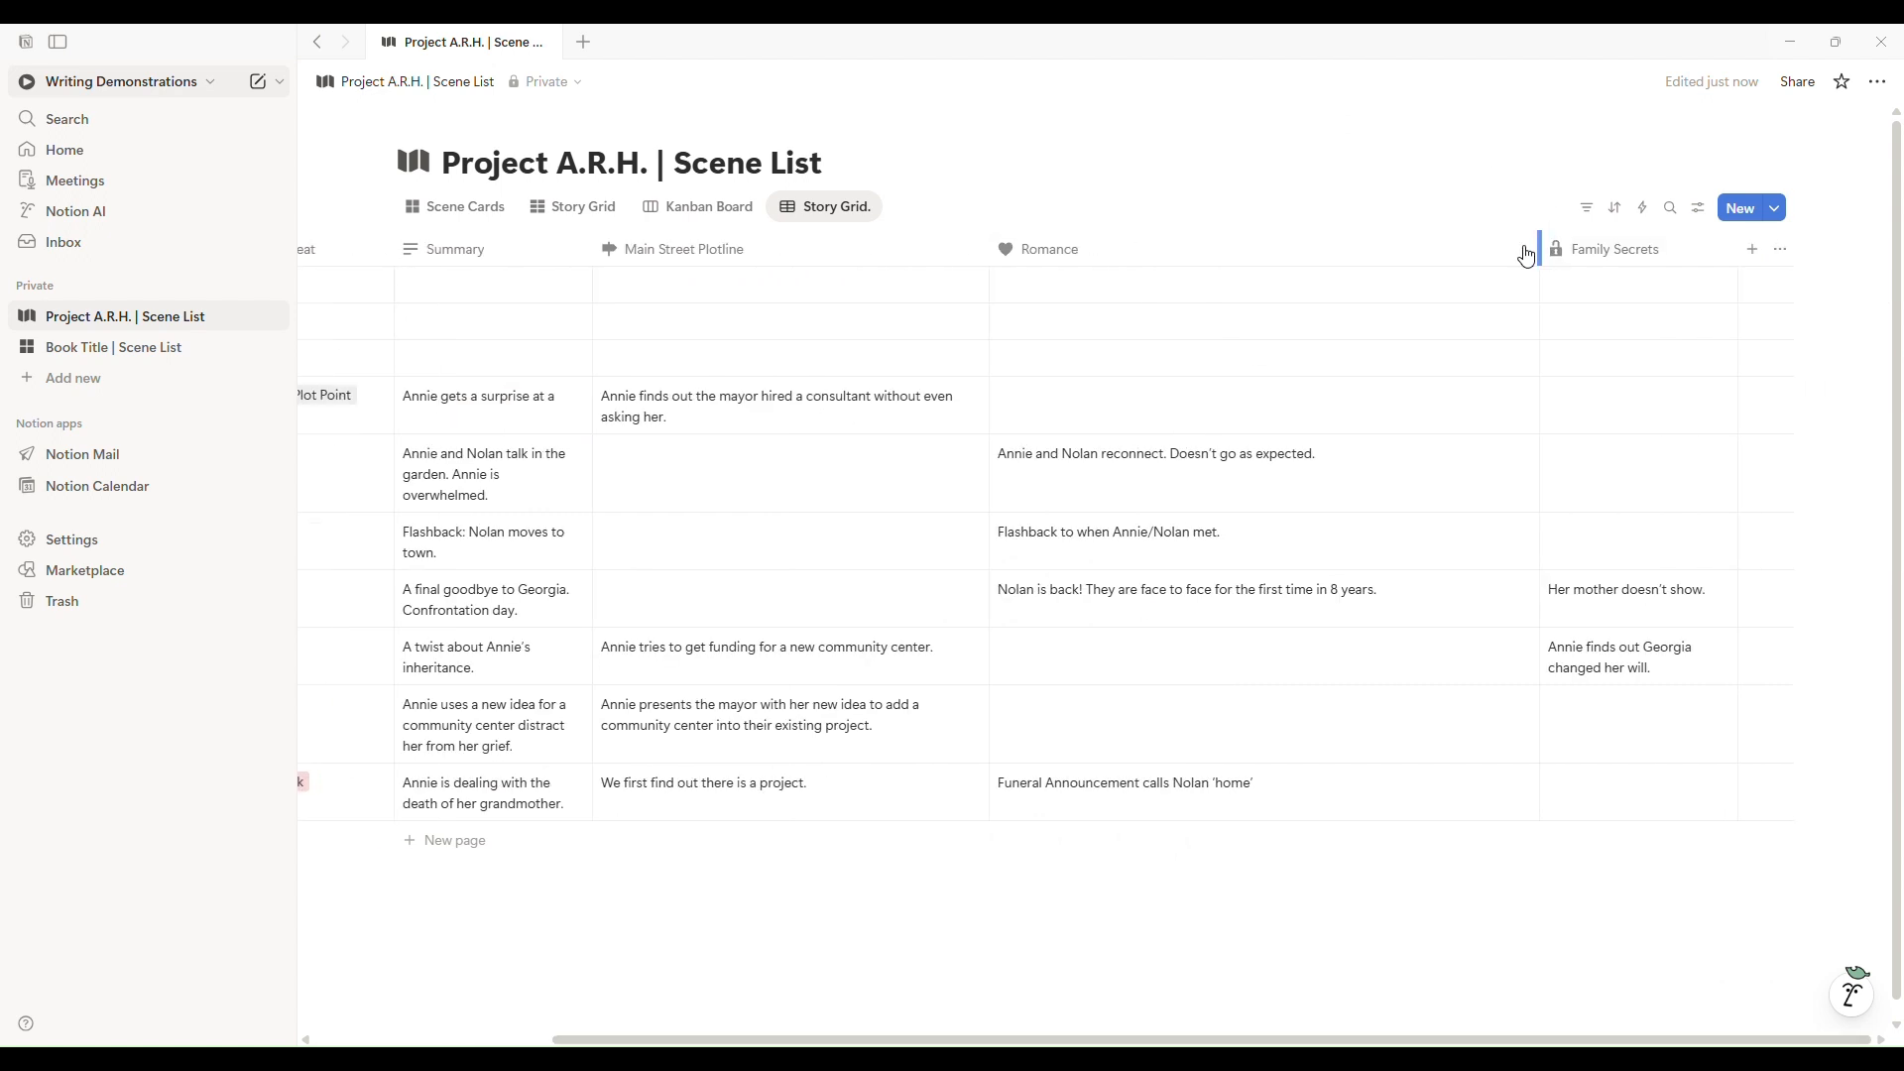
{"action": "scroll", "coordinate": [1314, 277], "scroll_direction": "left", "scroll_amount": 6}
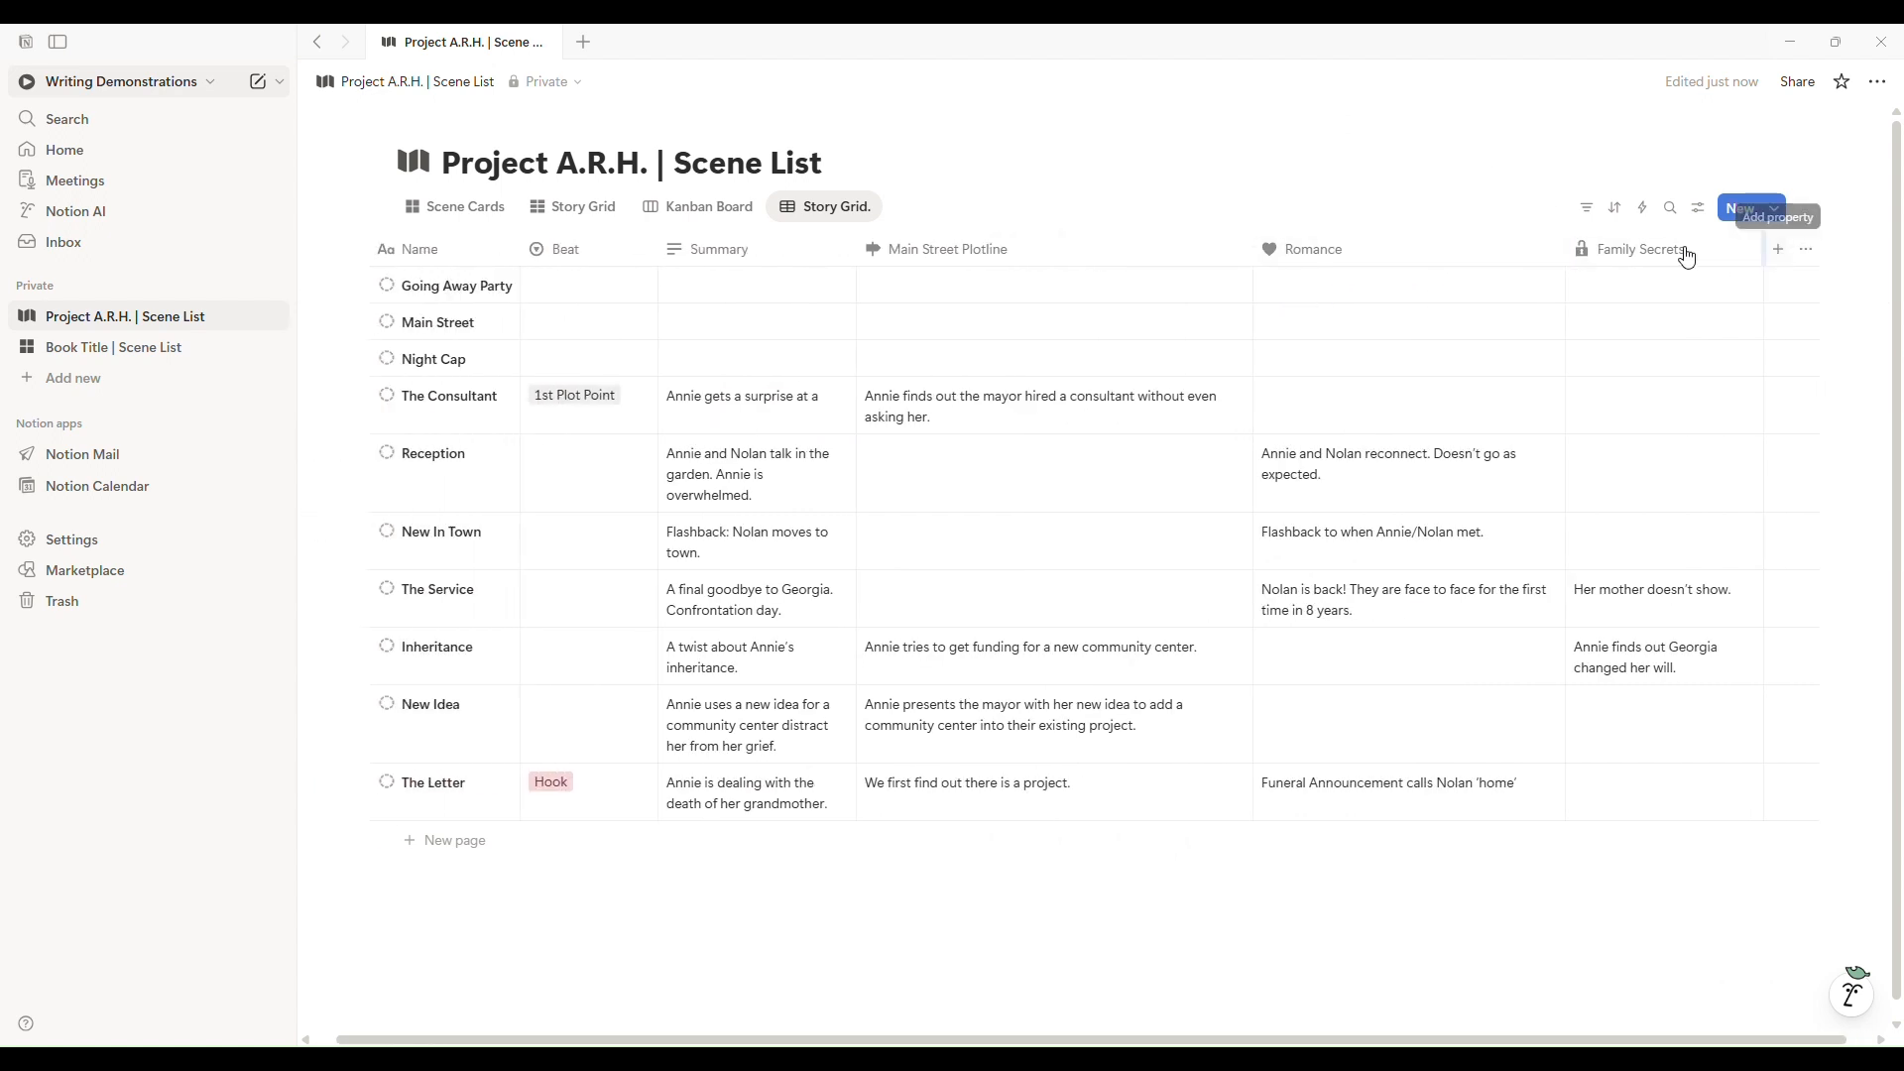
{"action": "left_click_drag", "start_coordinate": [1264, 258], "coordinate": [1117, 286]}
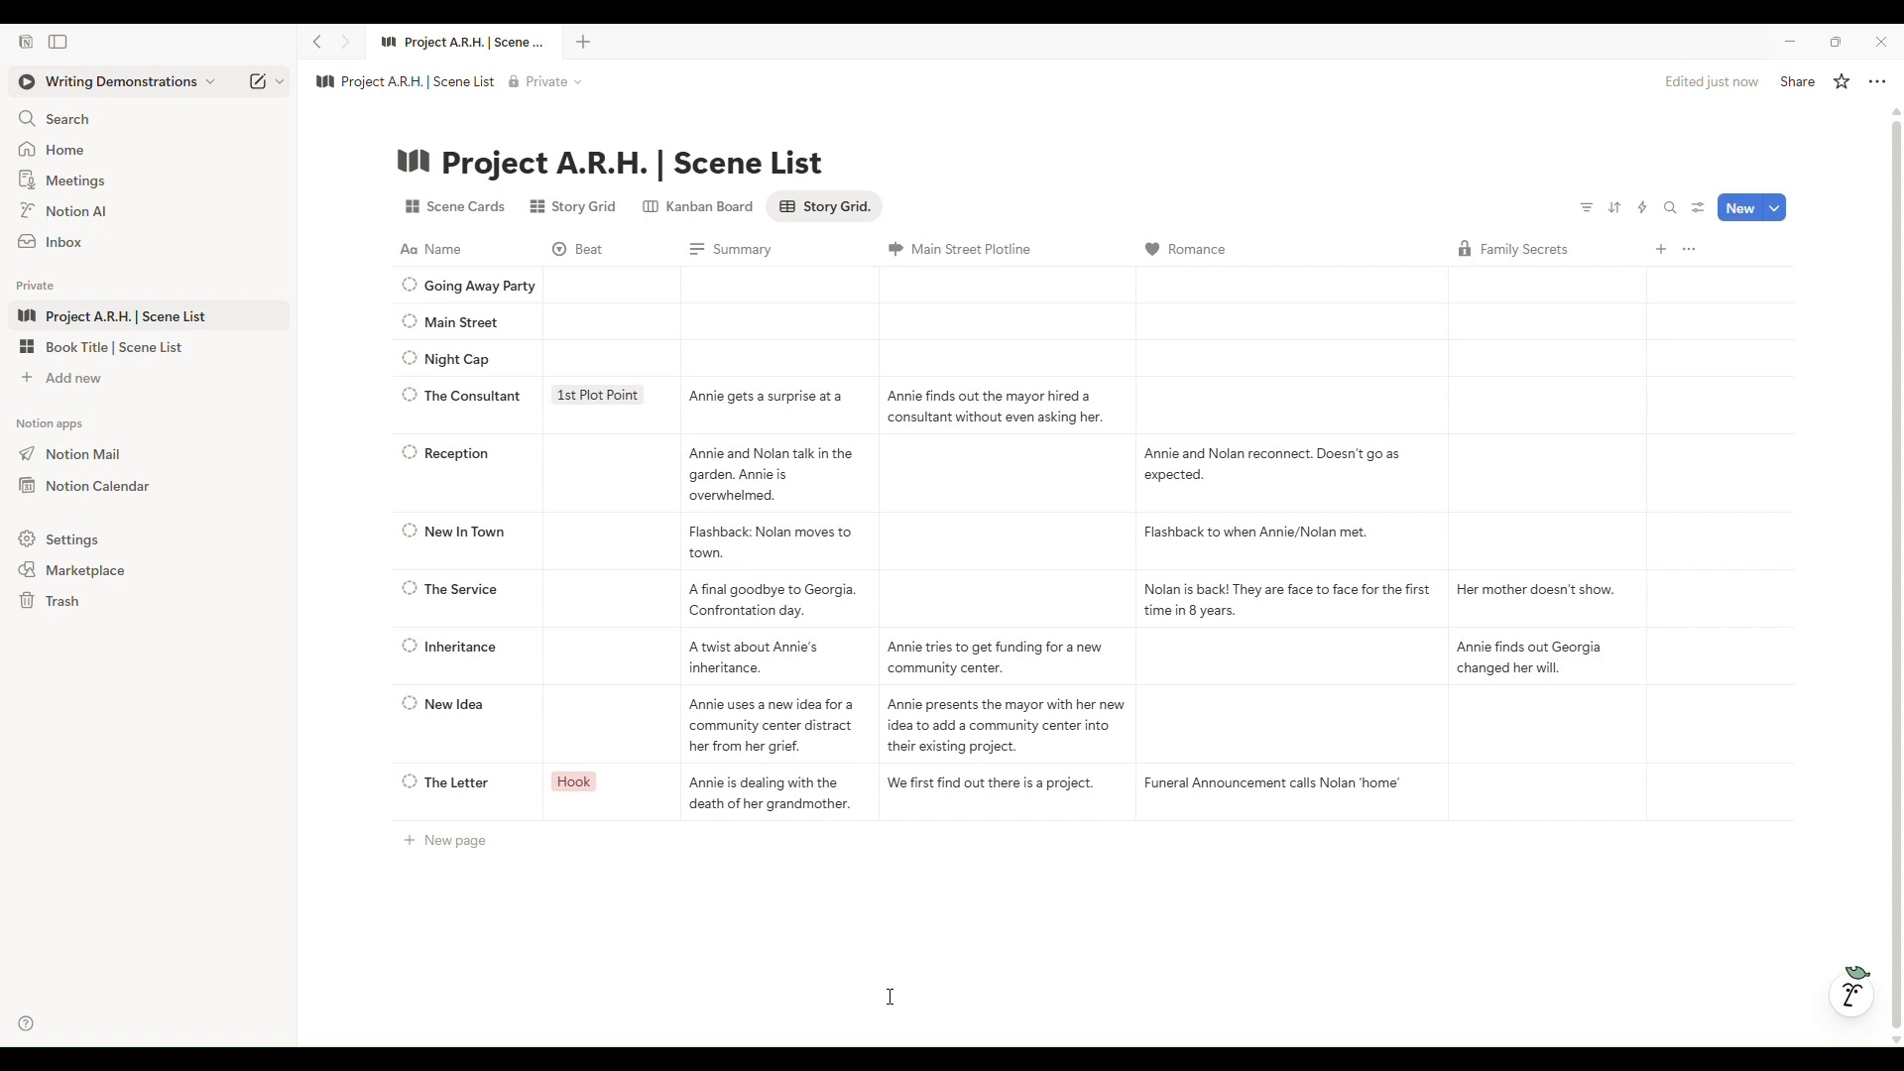
In the Scene Cards gallery, move the Night Cap card between The Consultant and Main Street.
{"action": "left_click", "coordinate": [477, 217]}
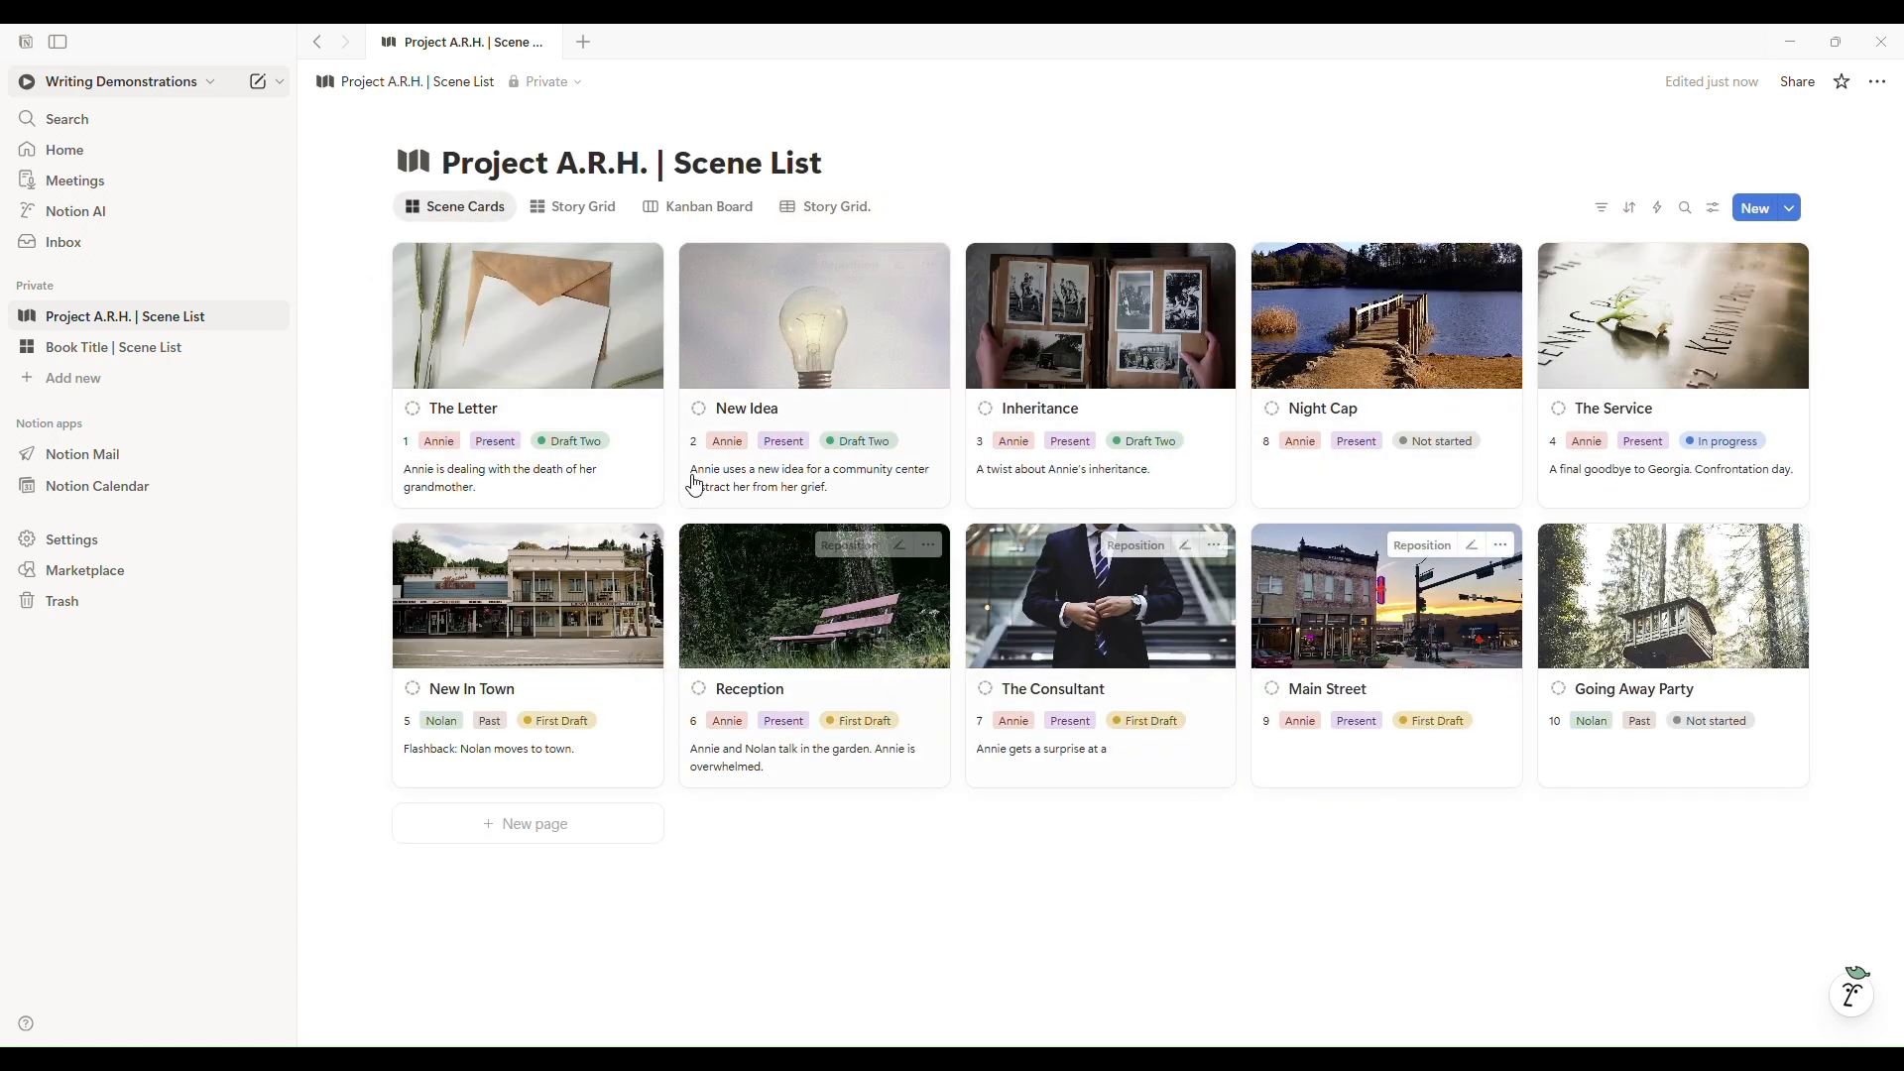
{"action": "left_click_drag", "start_coordinate": [1413, 387], "coordinate": [1091, 813]}
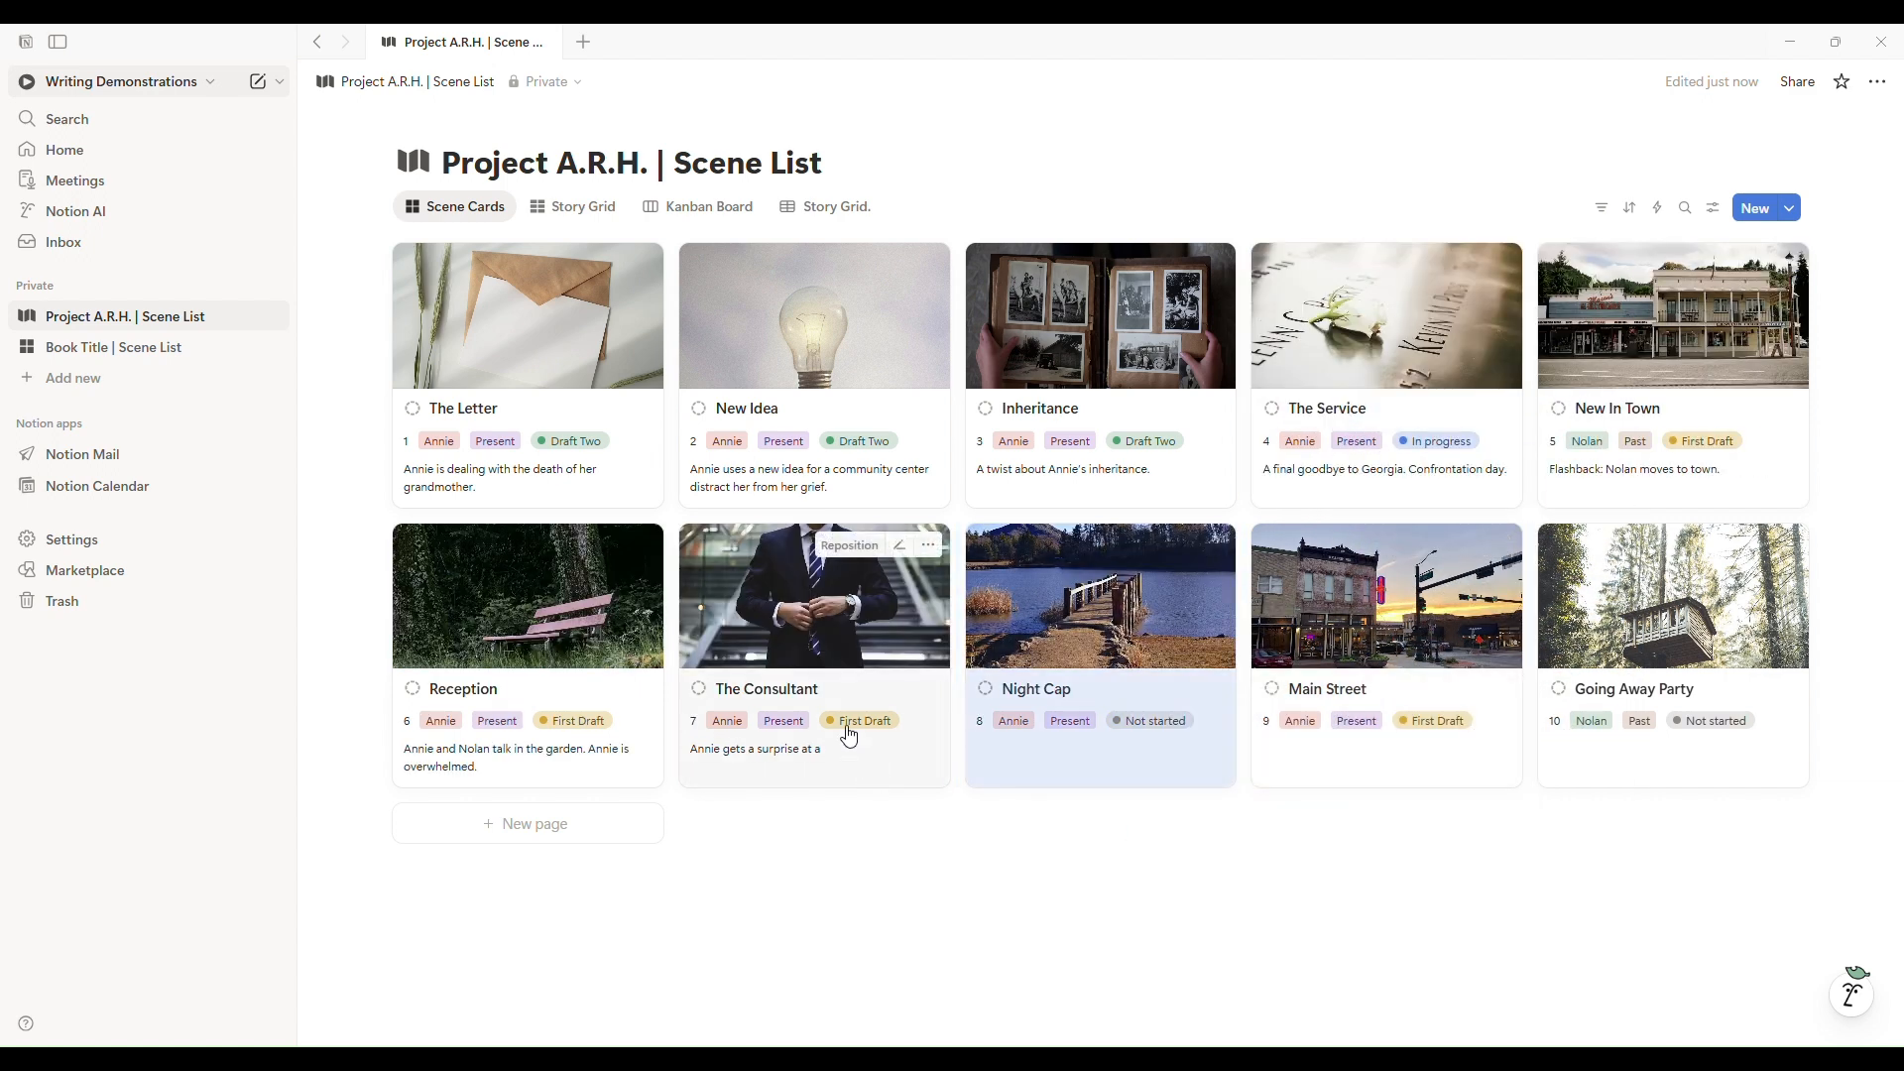
{"action": "left_click_drag", "start_coordinate": [507, 586], "coordinate": [460, 664]}
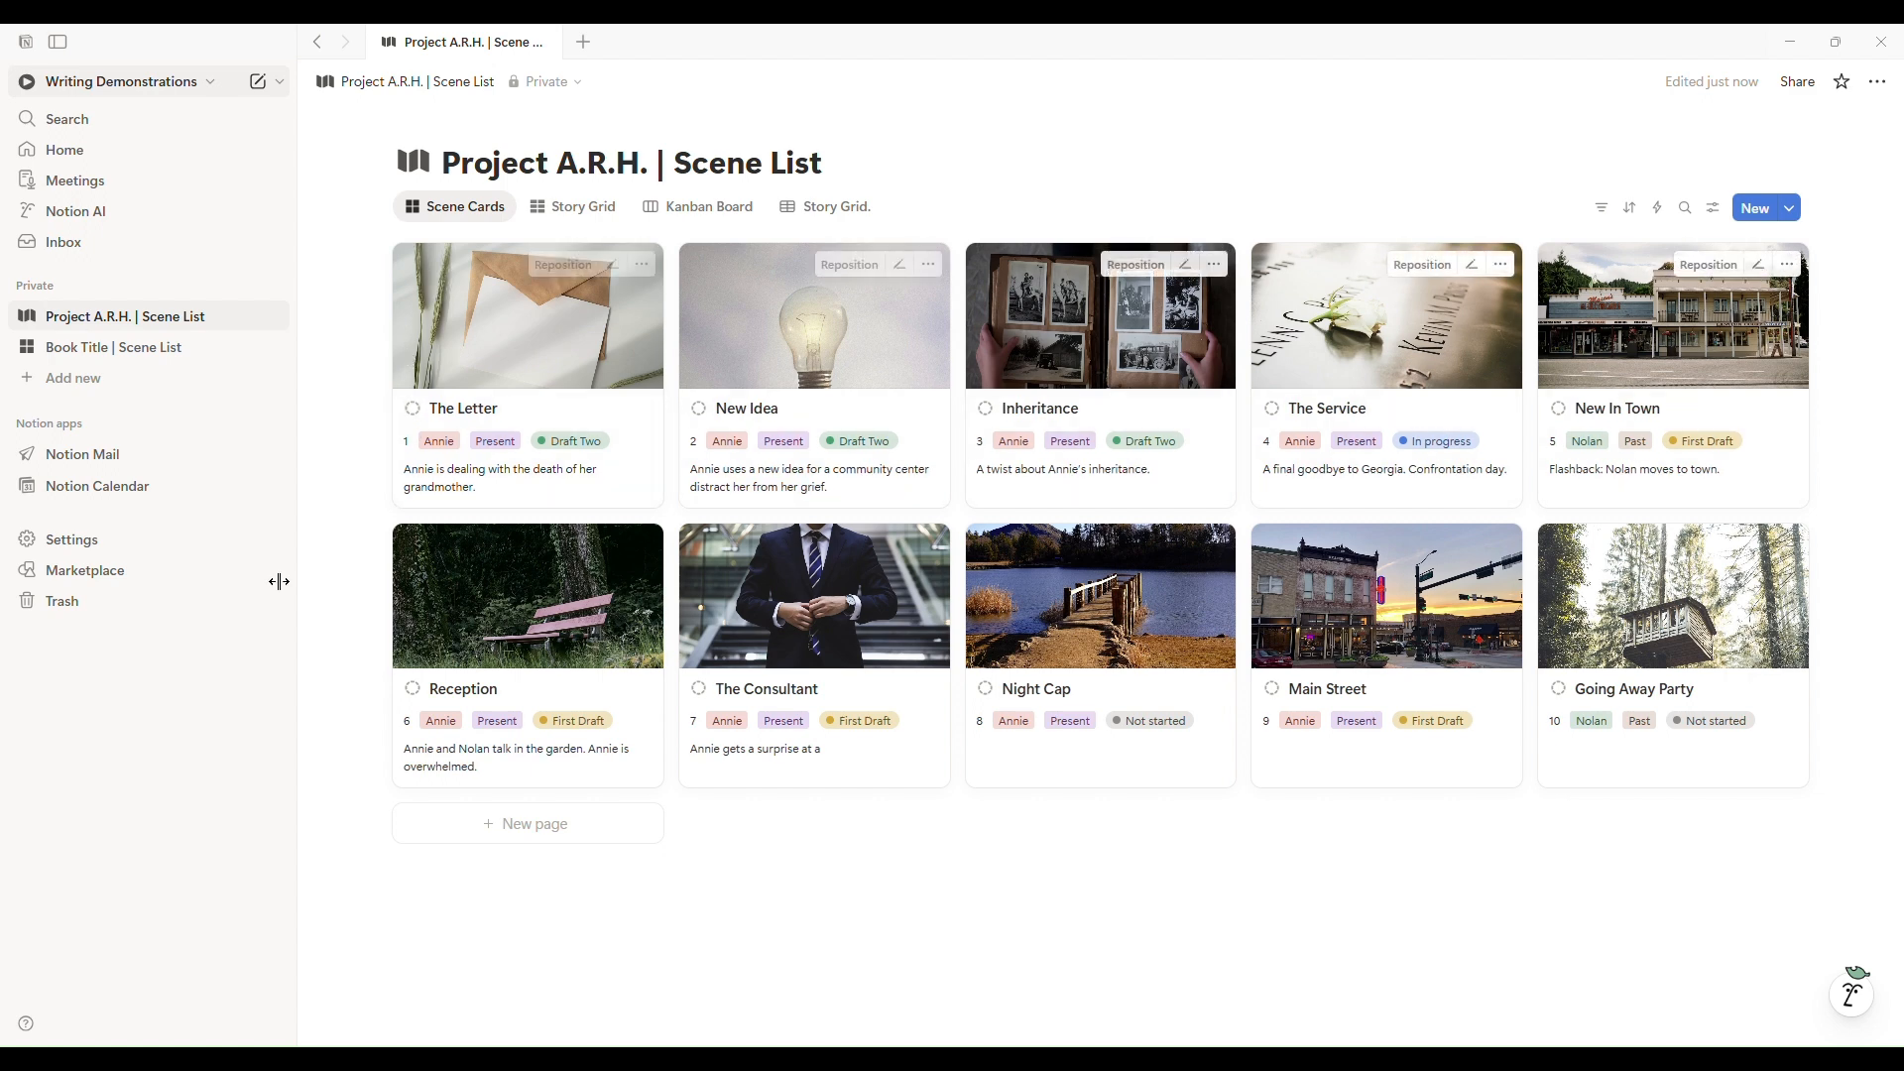
Sort the Story Grid. table by Order, ascending.
{"action": "left_click", "coordinate": [825, 207]}
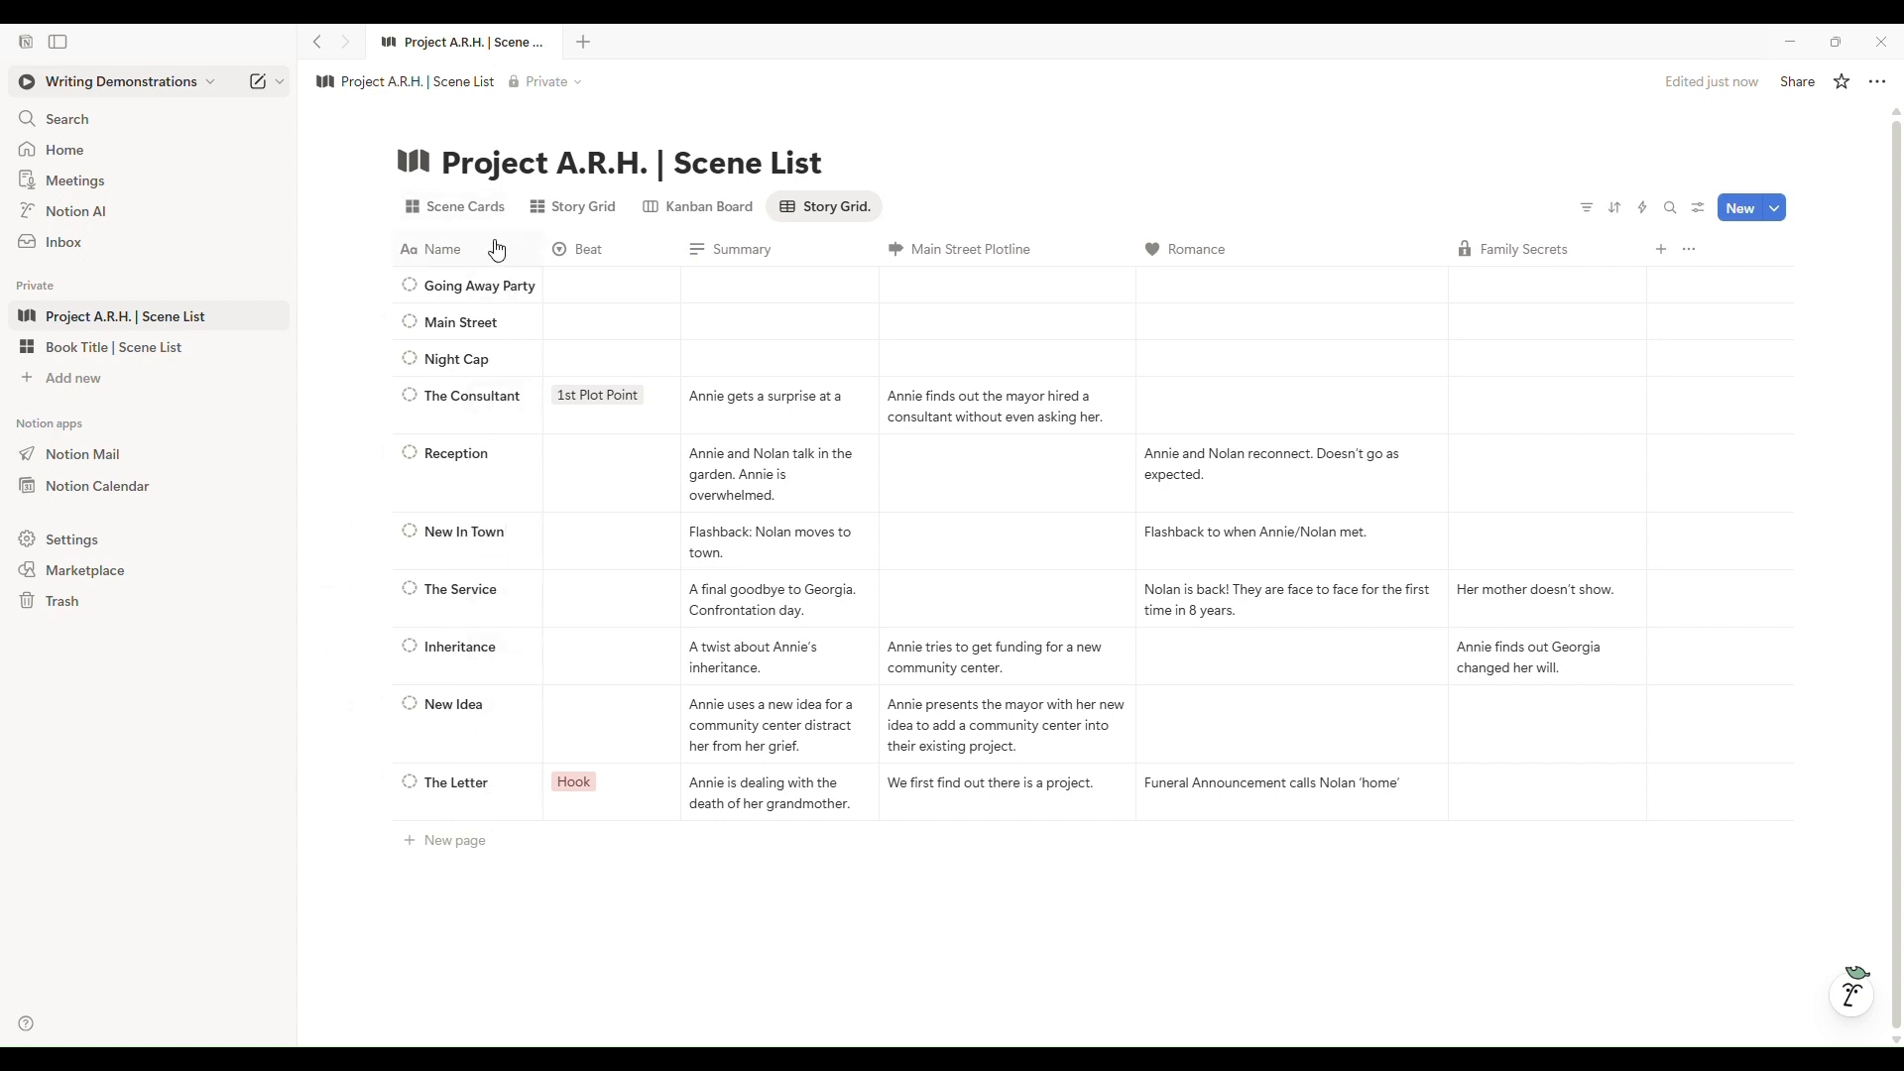
{"action": "left_click", "coordinate": [1616, 210]}
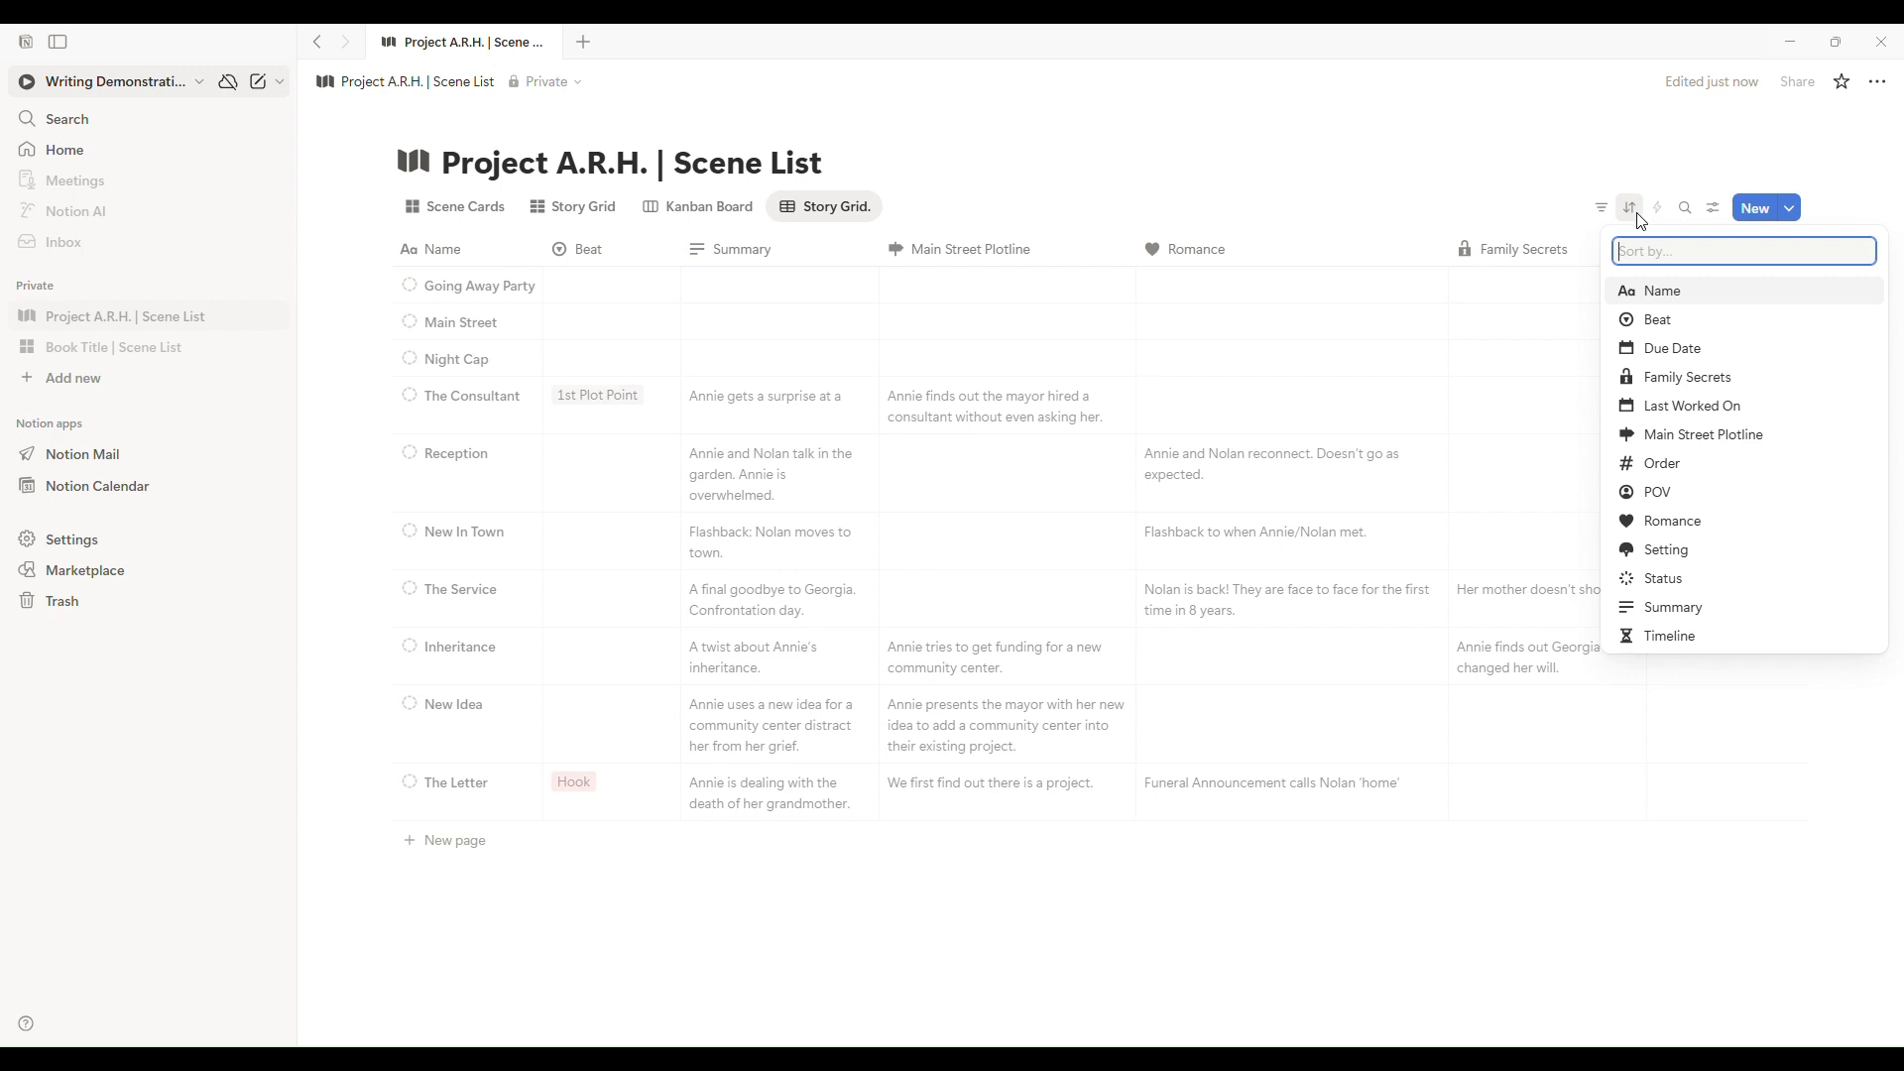
{"action": "left_click", "coordinate": [1705, 473]}
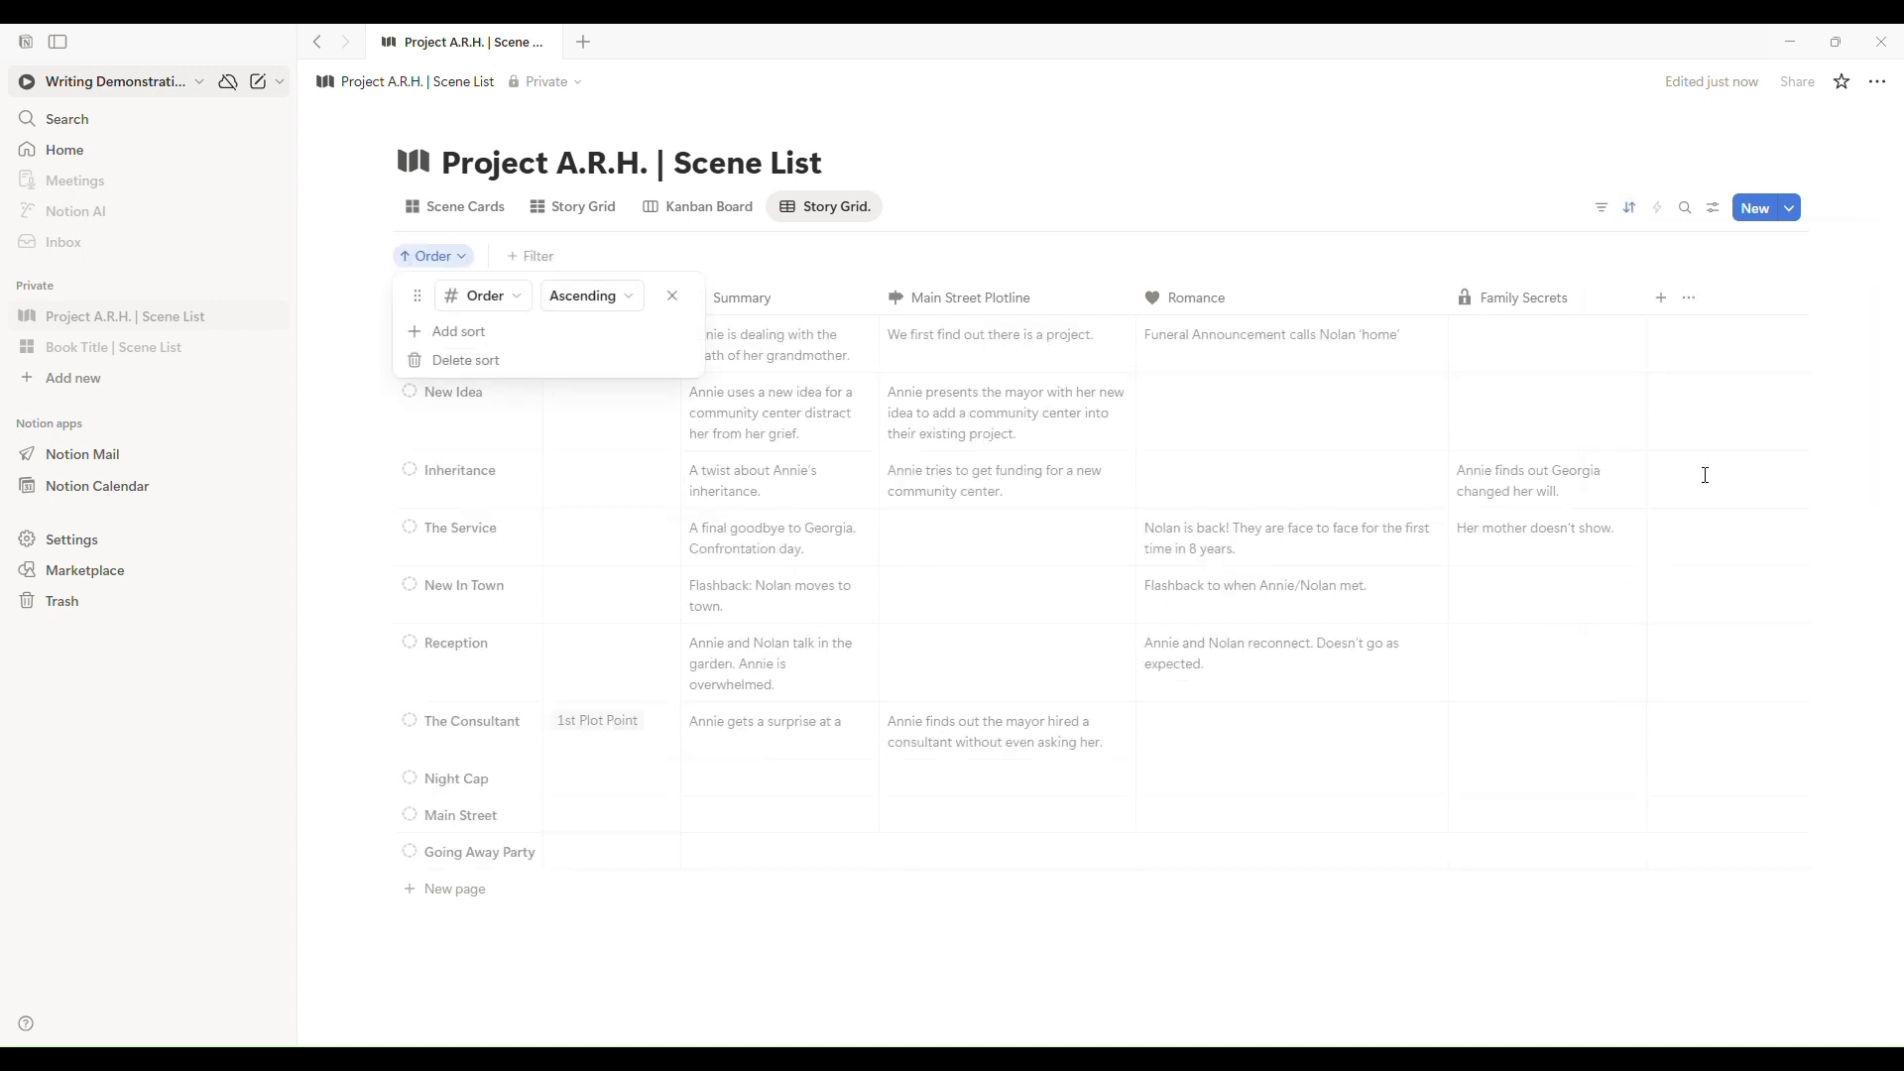
{"action": "left_click", "coordinate": [977, 206]}
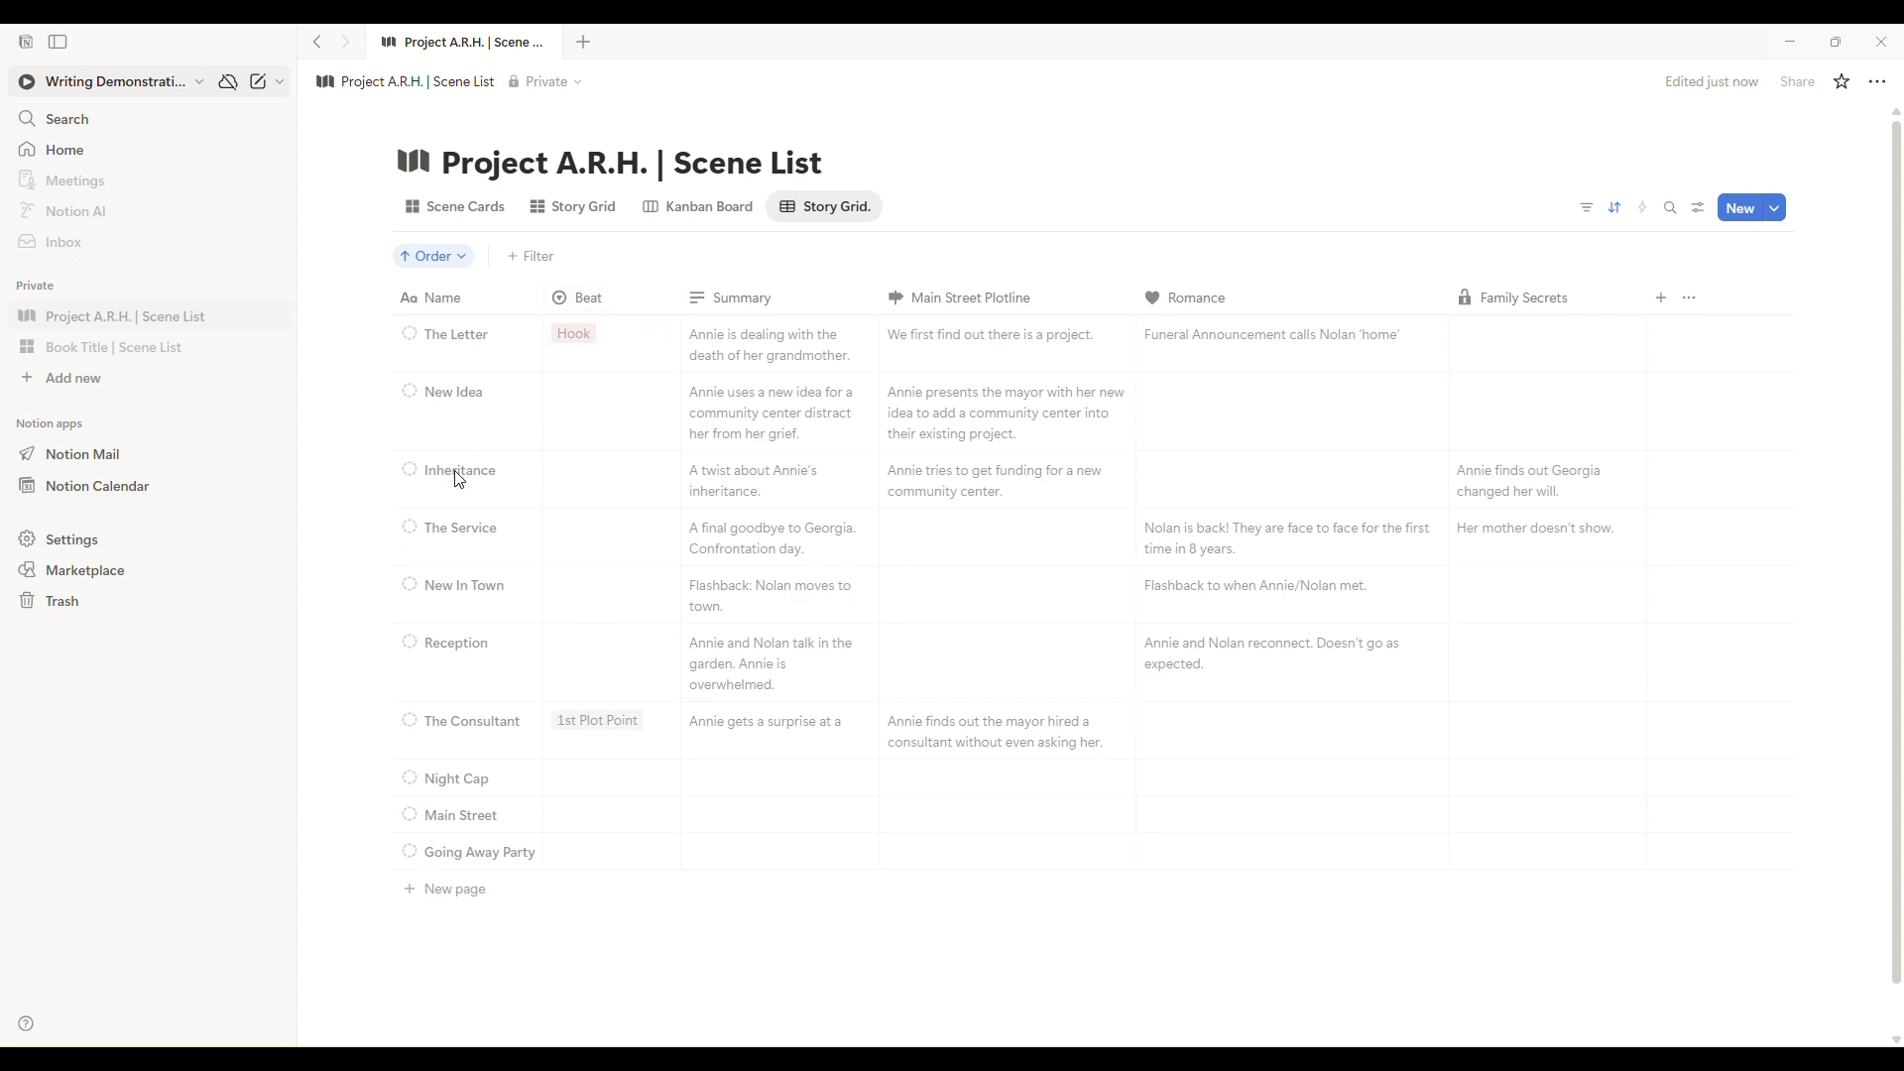
Compare the scene order in the Scene Cards gallery with the order in the Story Grid. table.
{"action": "left_click", "coordinate": [453, 208]}
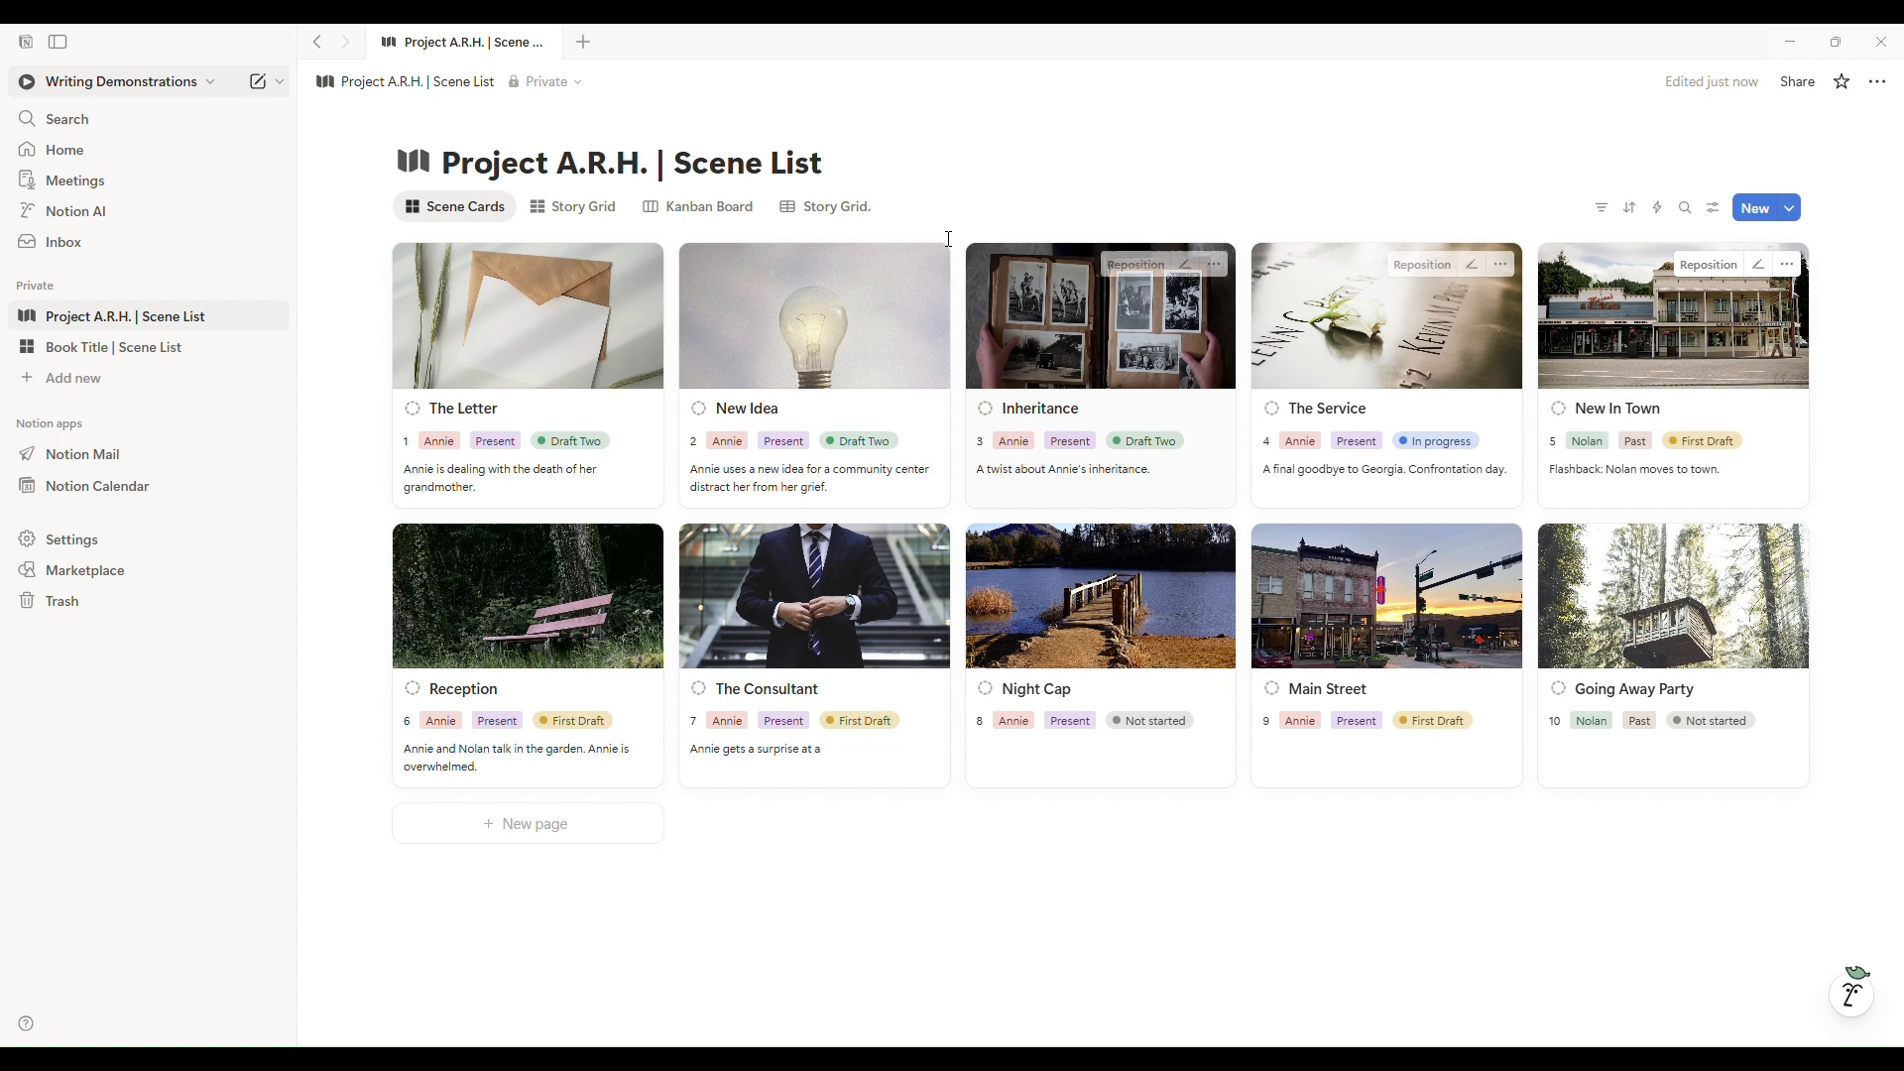
{"action": "left_click", "coordinate": [826, 213]}
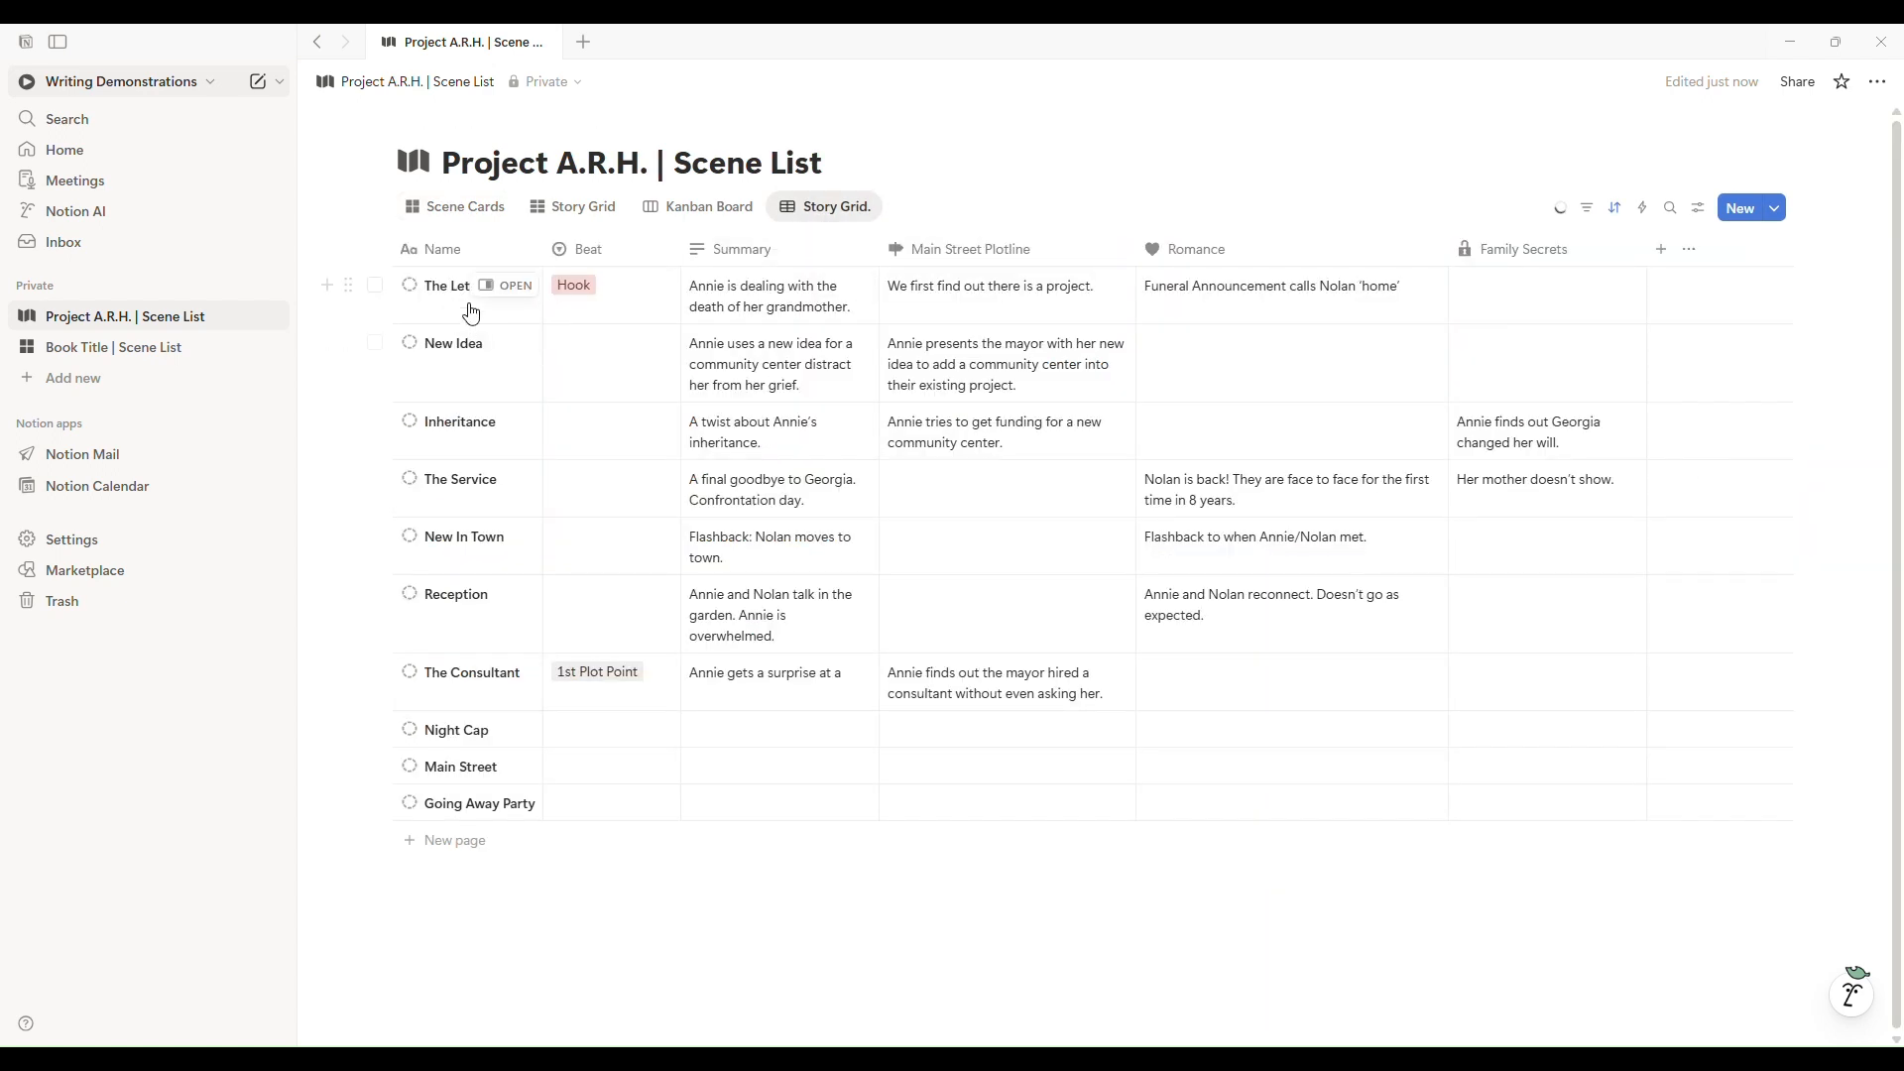
{"action": "left_click", "coordinate": [480, 213]}
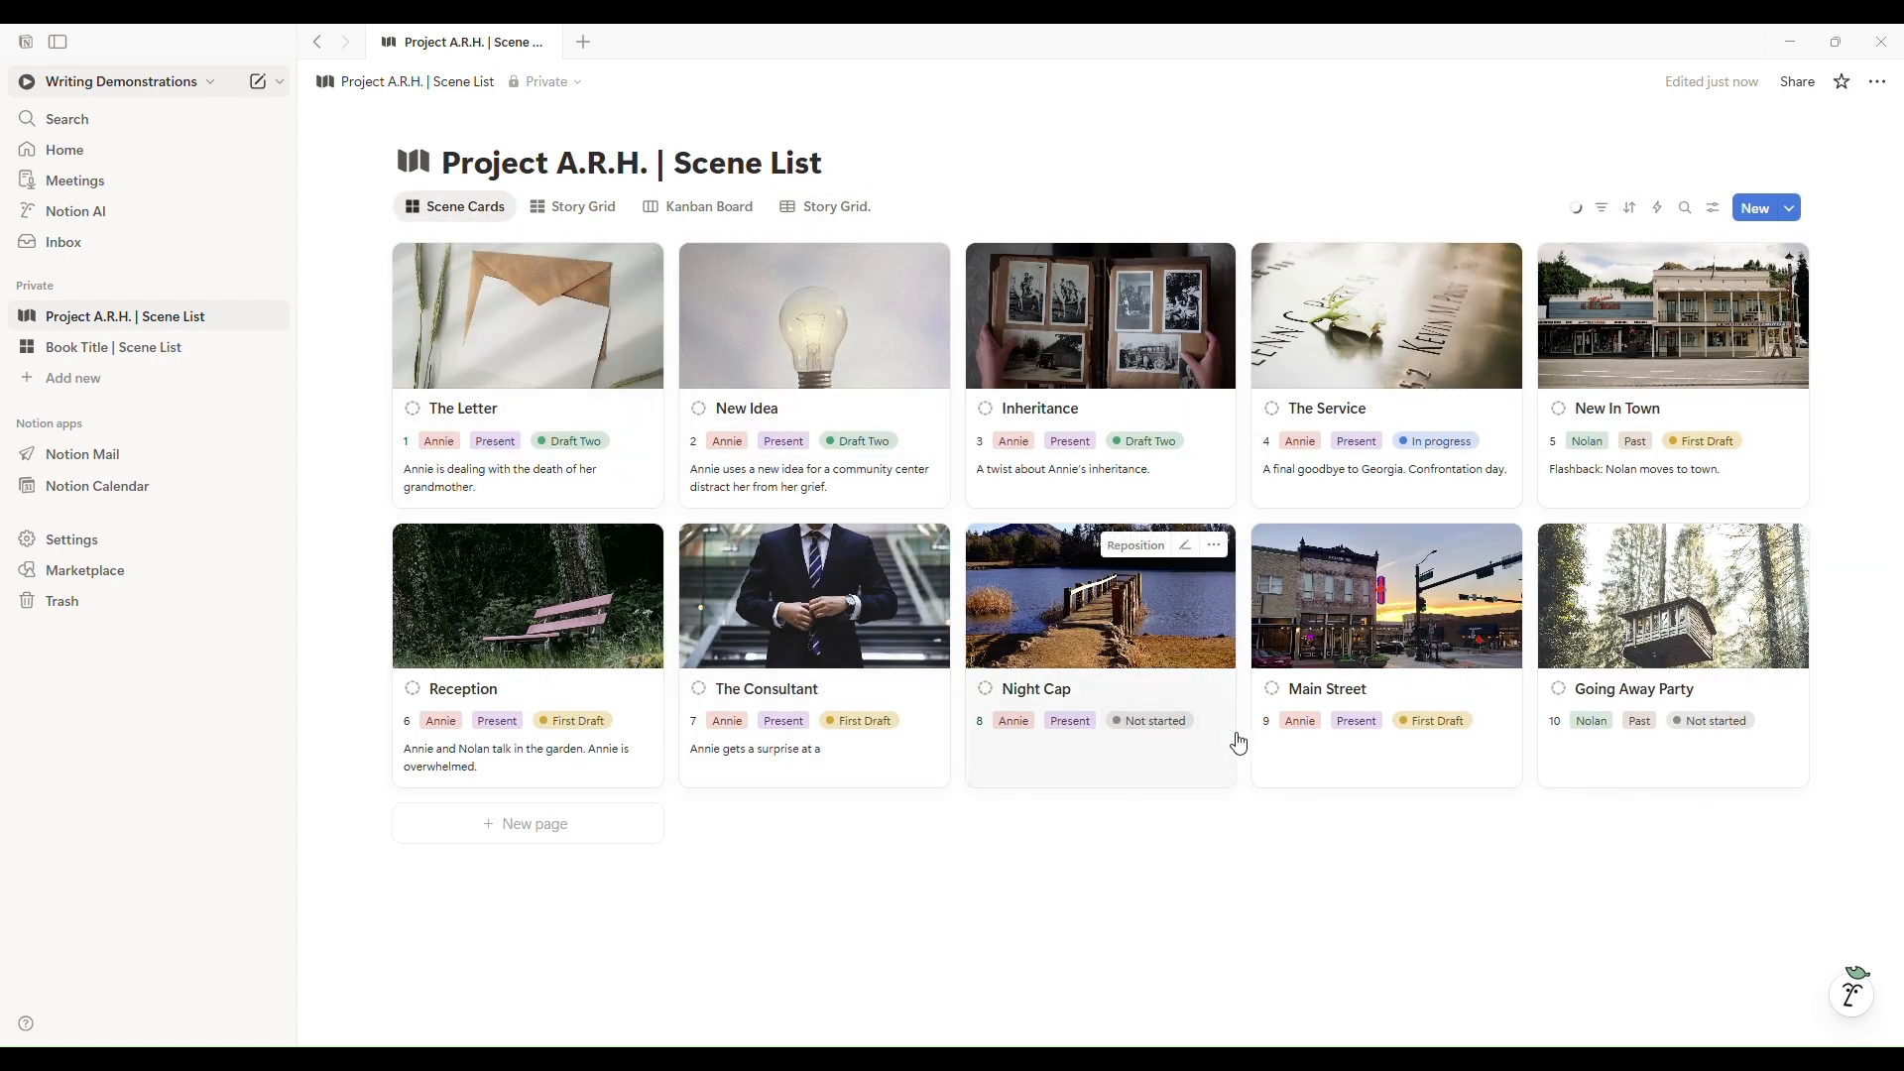
Add a new scene named Romance Disaster! at the end of the Story Grid. table, leaving its Romance cell empty.
{"action": "left_click", "coordinate": [812, 220]}
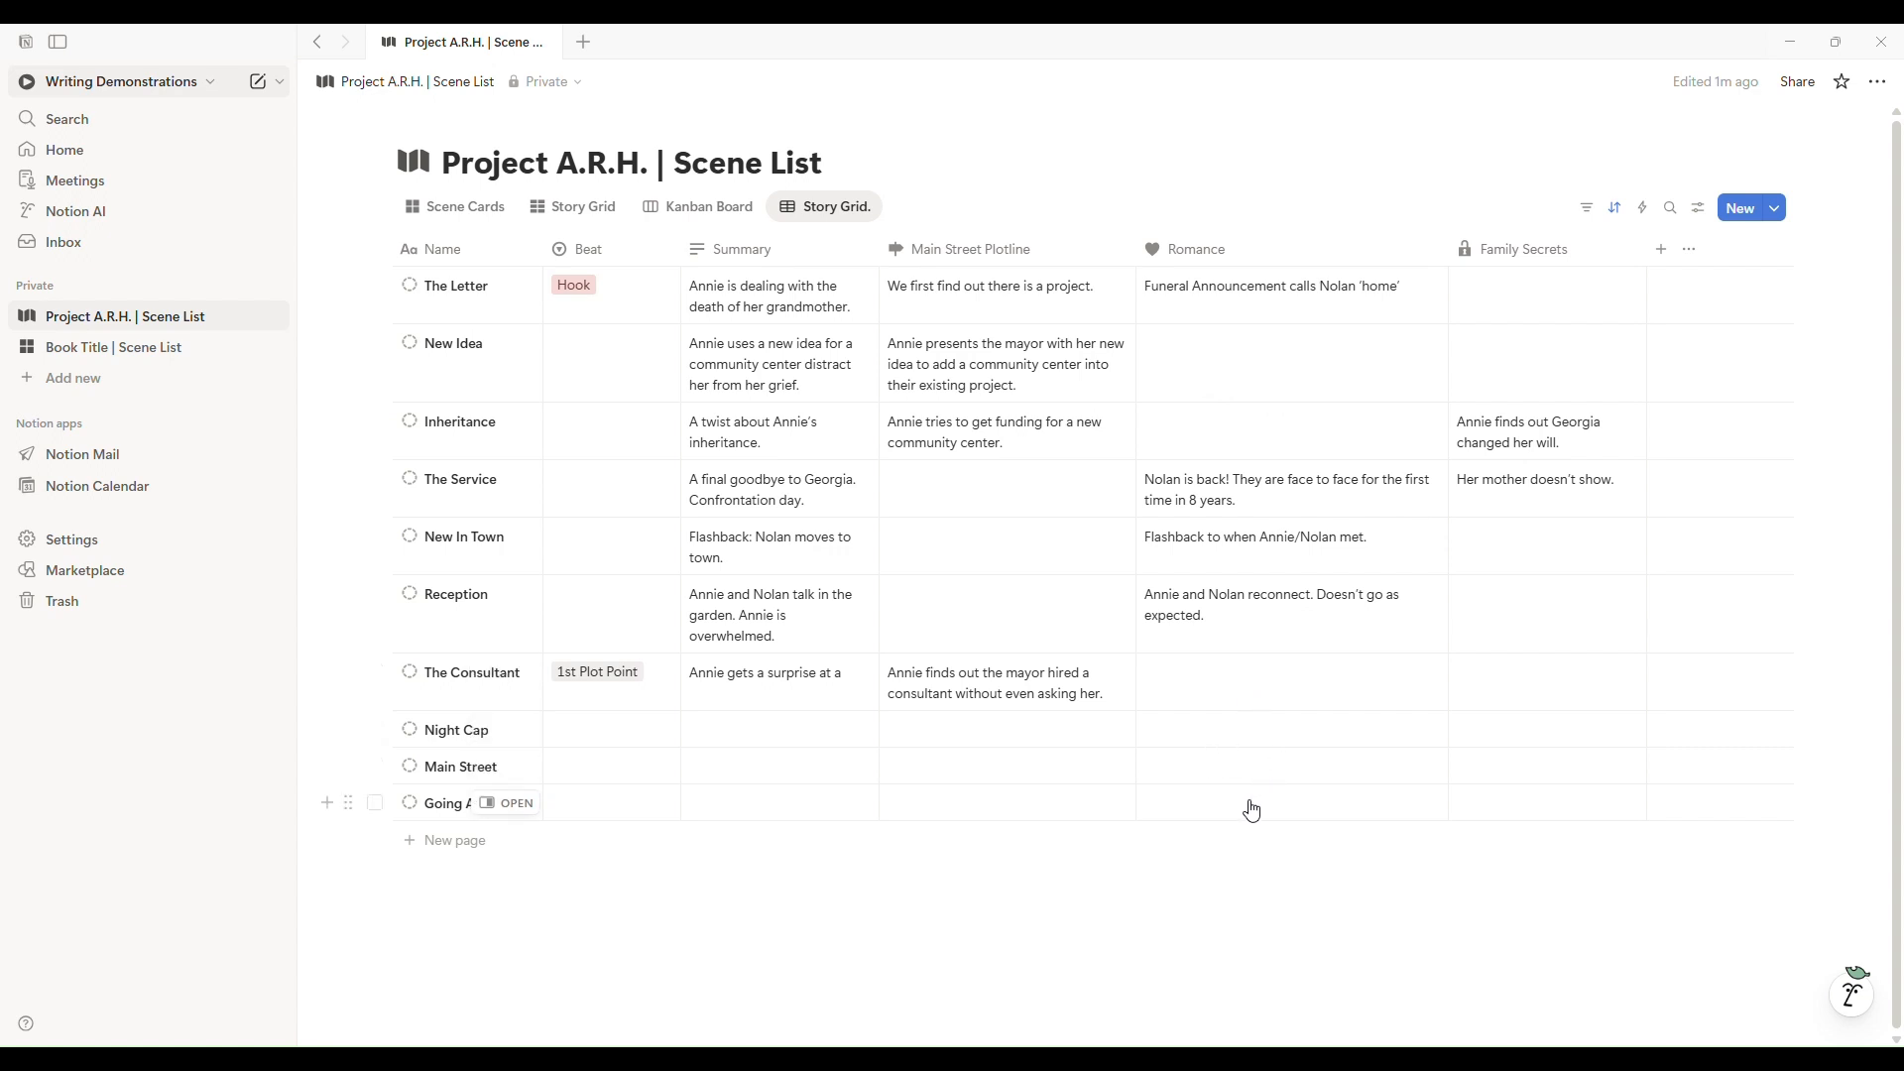
{"action": "left_click", "coordinate": [463, 849]}
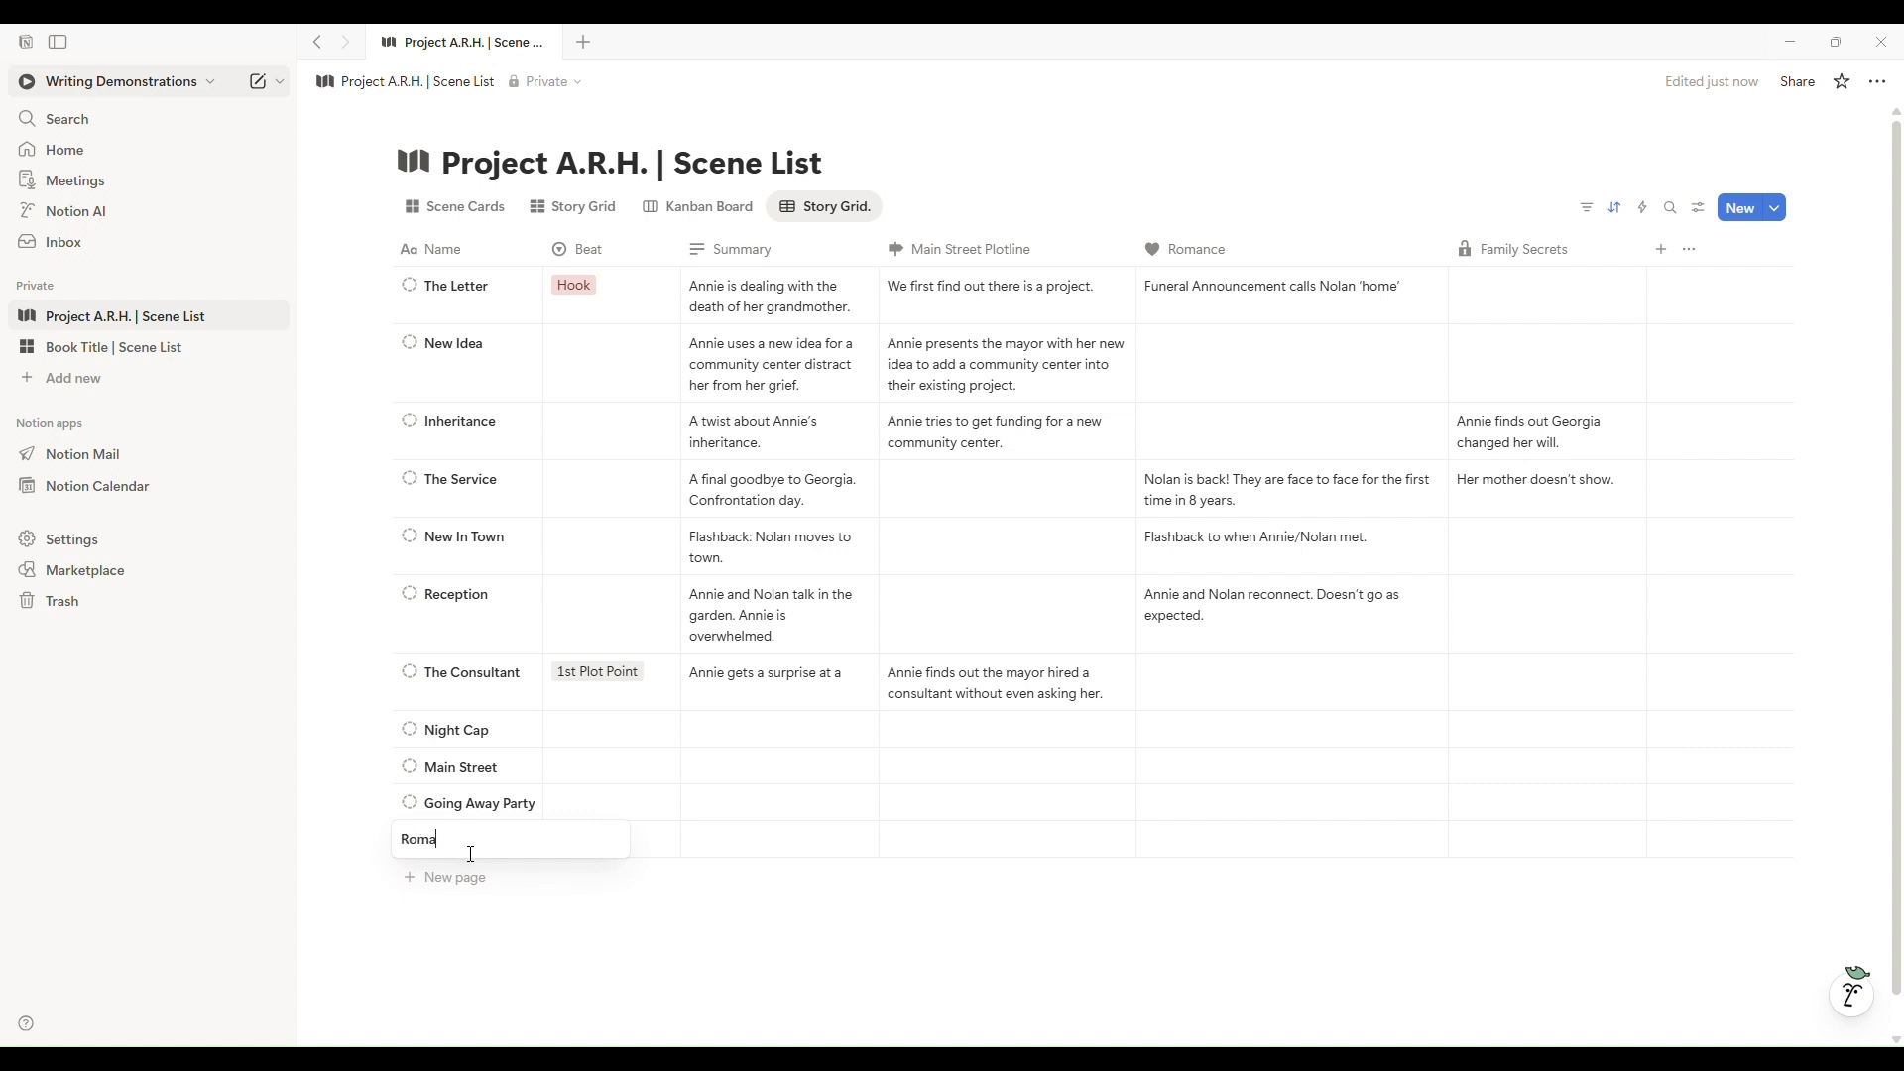
{"action": "type", "text": "Romance Disaster!"}
{"action": "key", "text": "Return"}
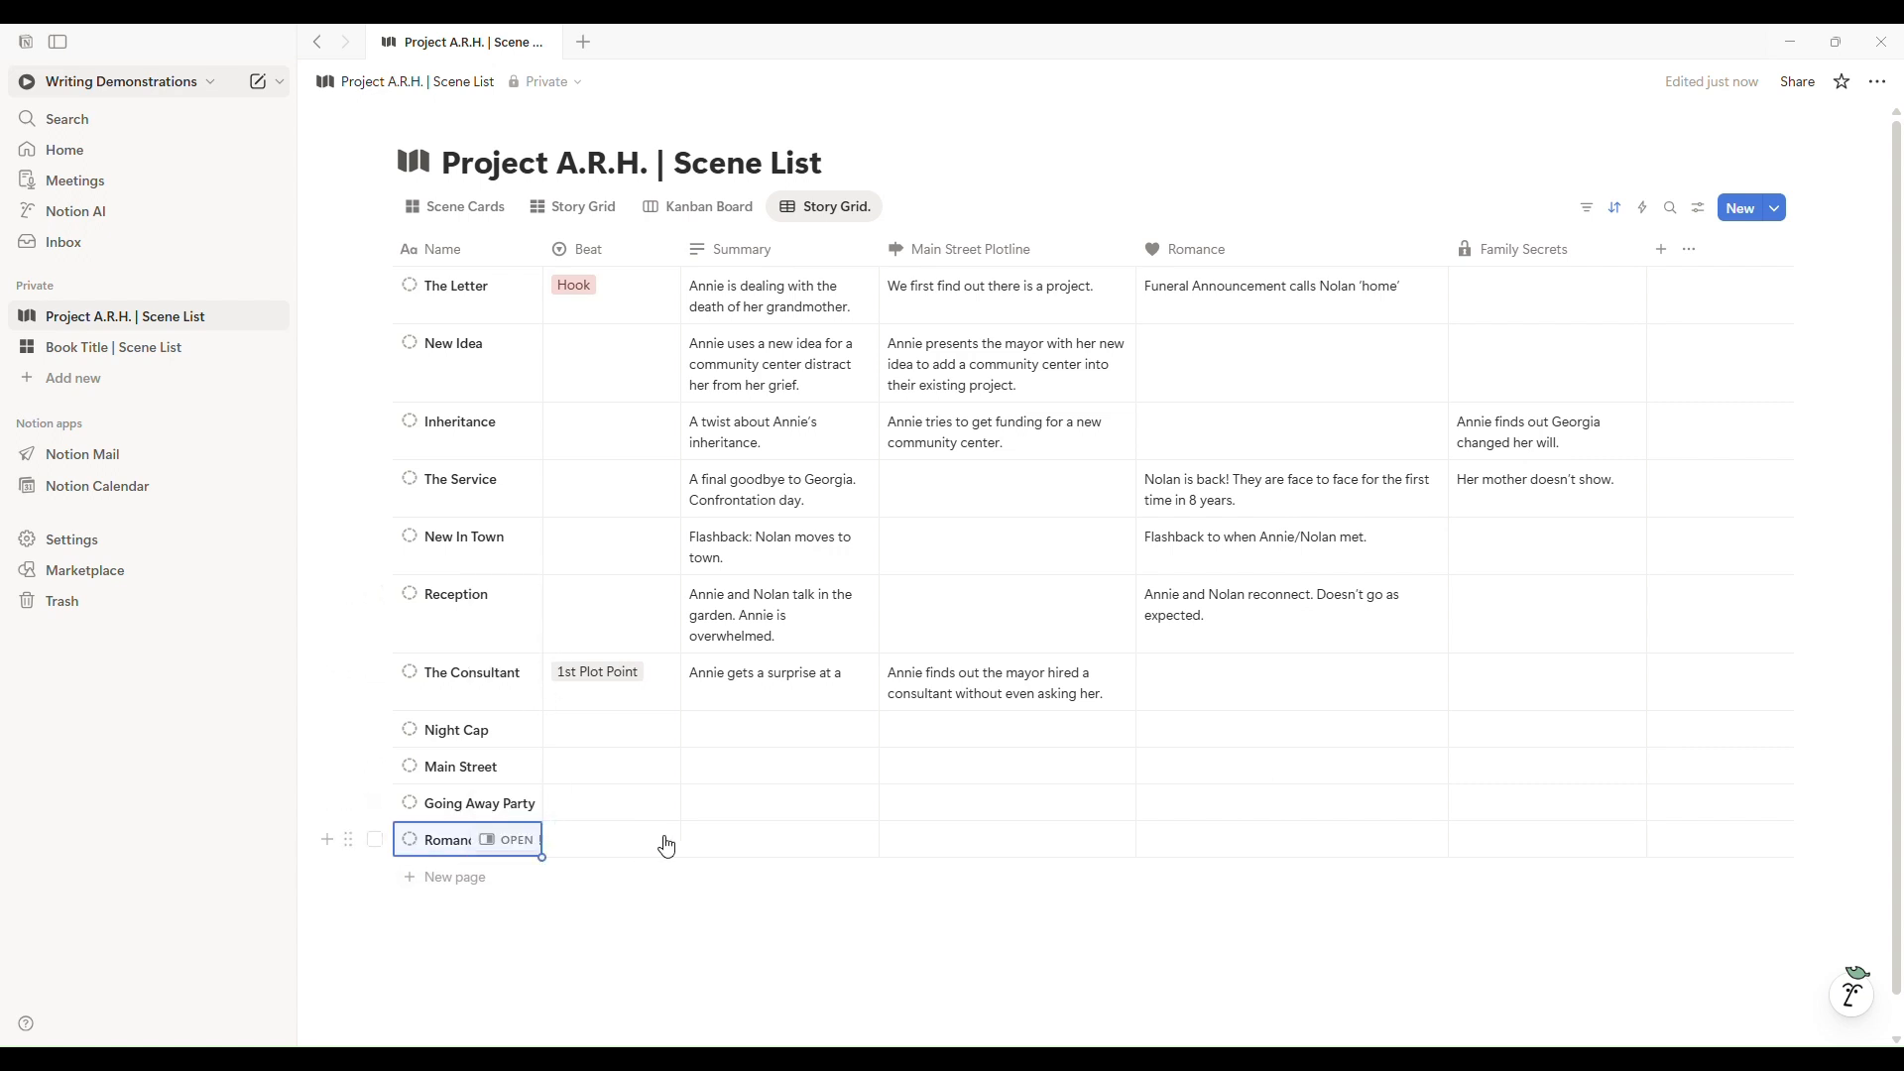
{"action": "left_click", "coordinate": [1211, 850]}
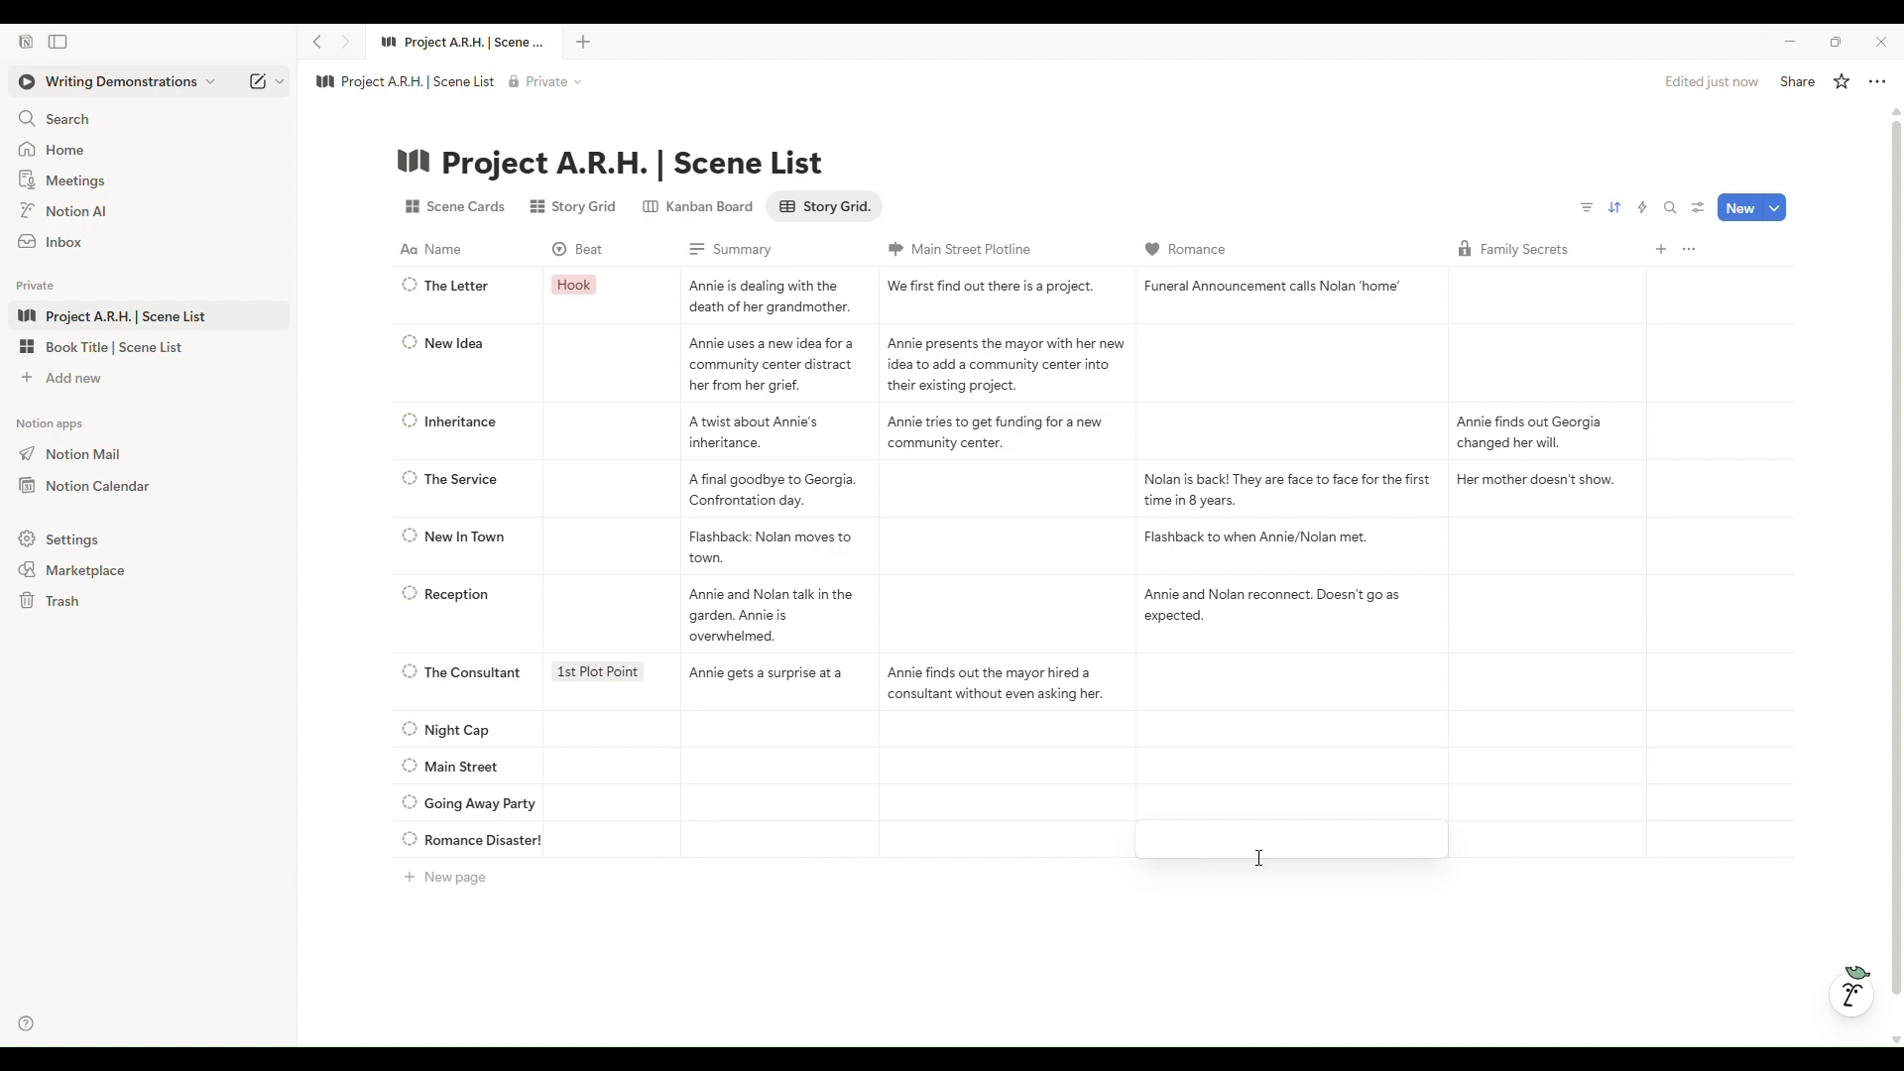
{"action": "key", "text": "Escape"}
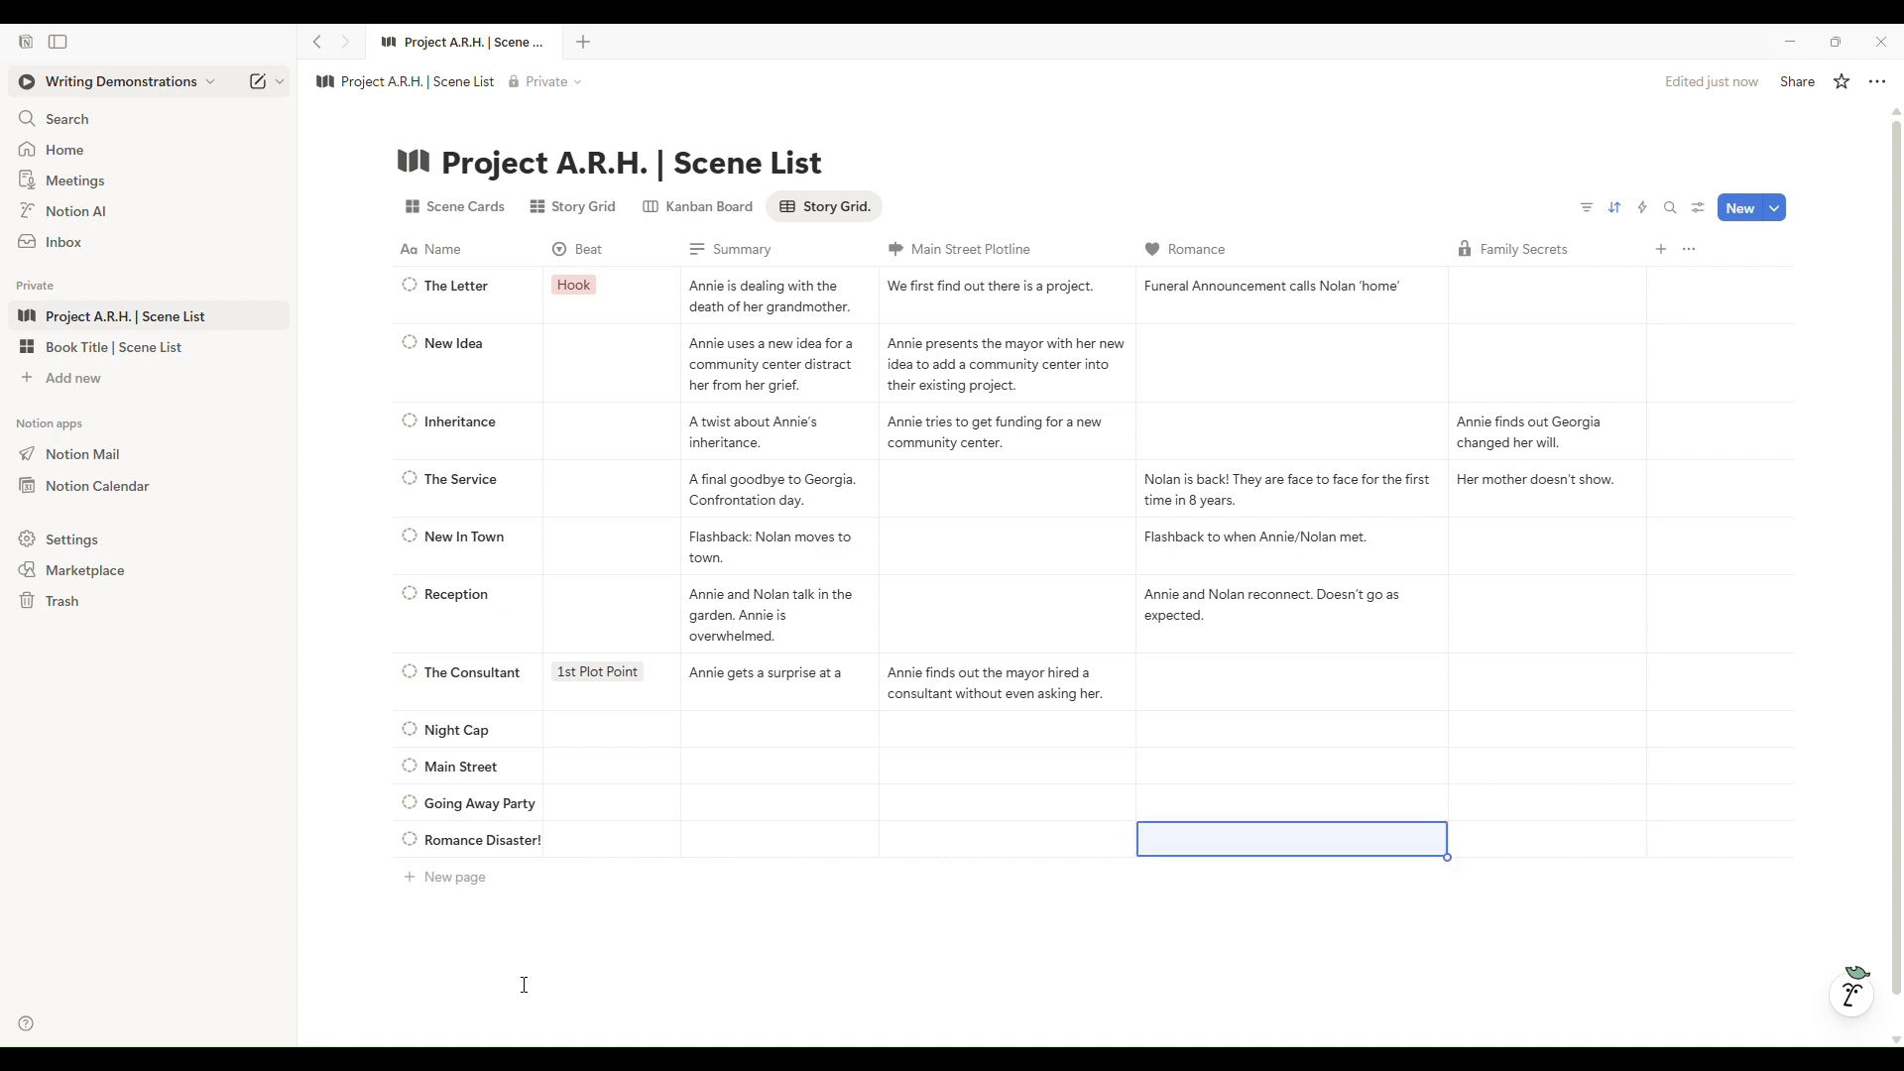
View the Romance Disaster! scene's page details and delete that scene from the table.
{"action": "left_click", "coordinate": [515, 841]}
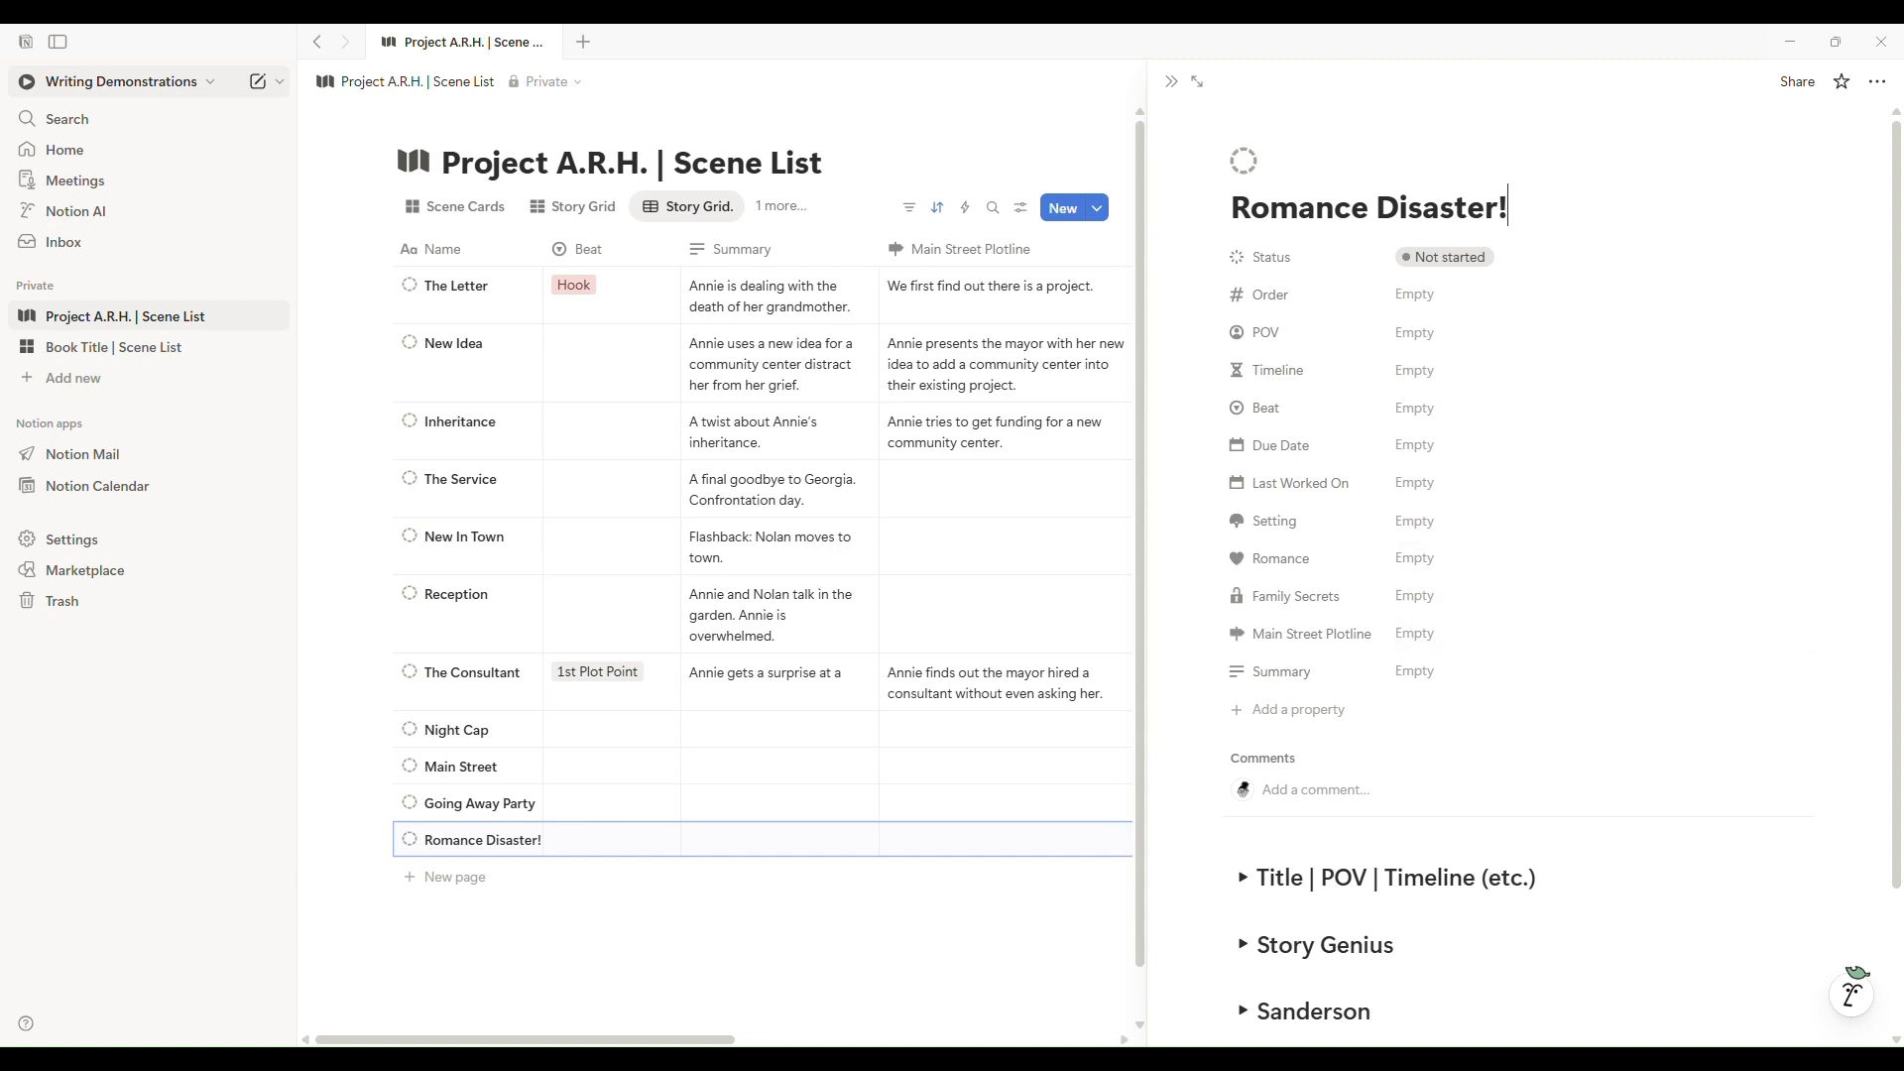
{"action": "key", "text": "Escape"}
{"action": "left_click", "coordinate": [348, 840]}
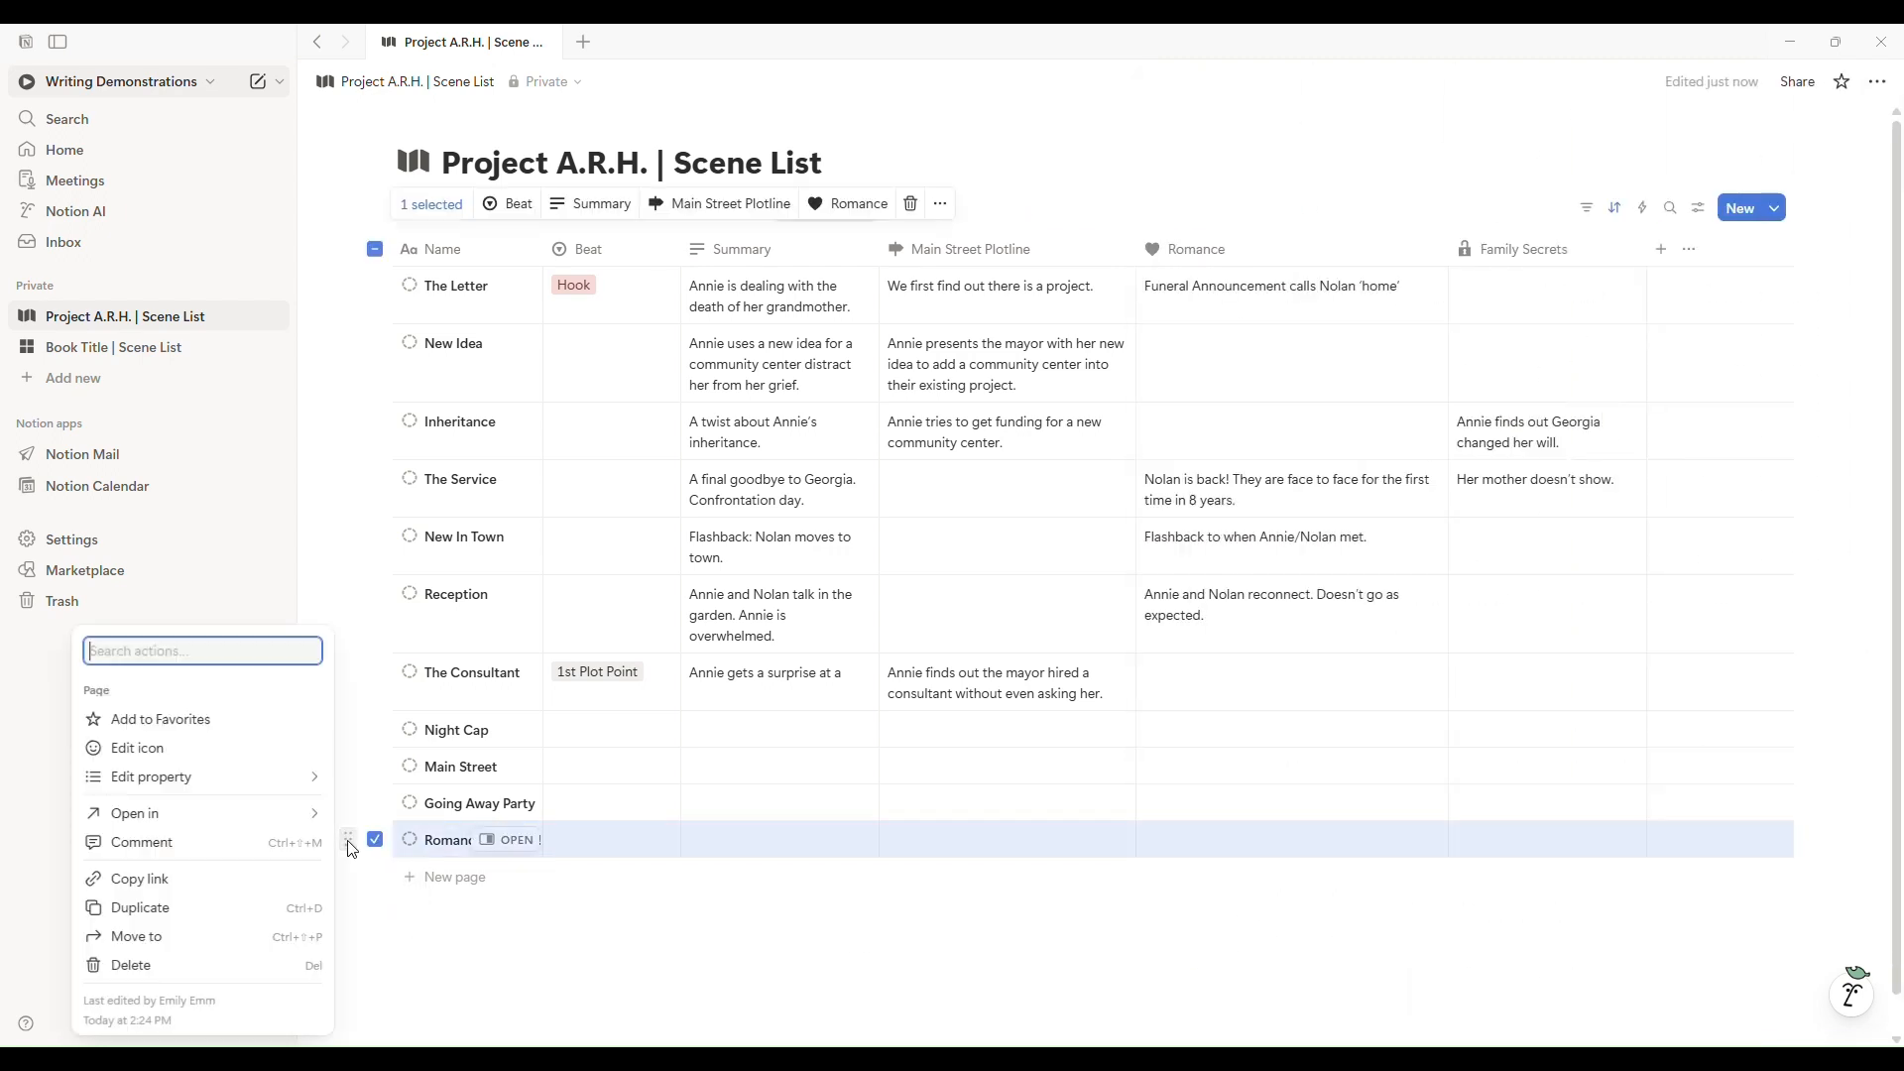
{"action": "left_click", "coordinate": [242, 965]}
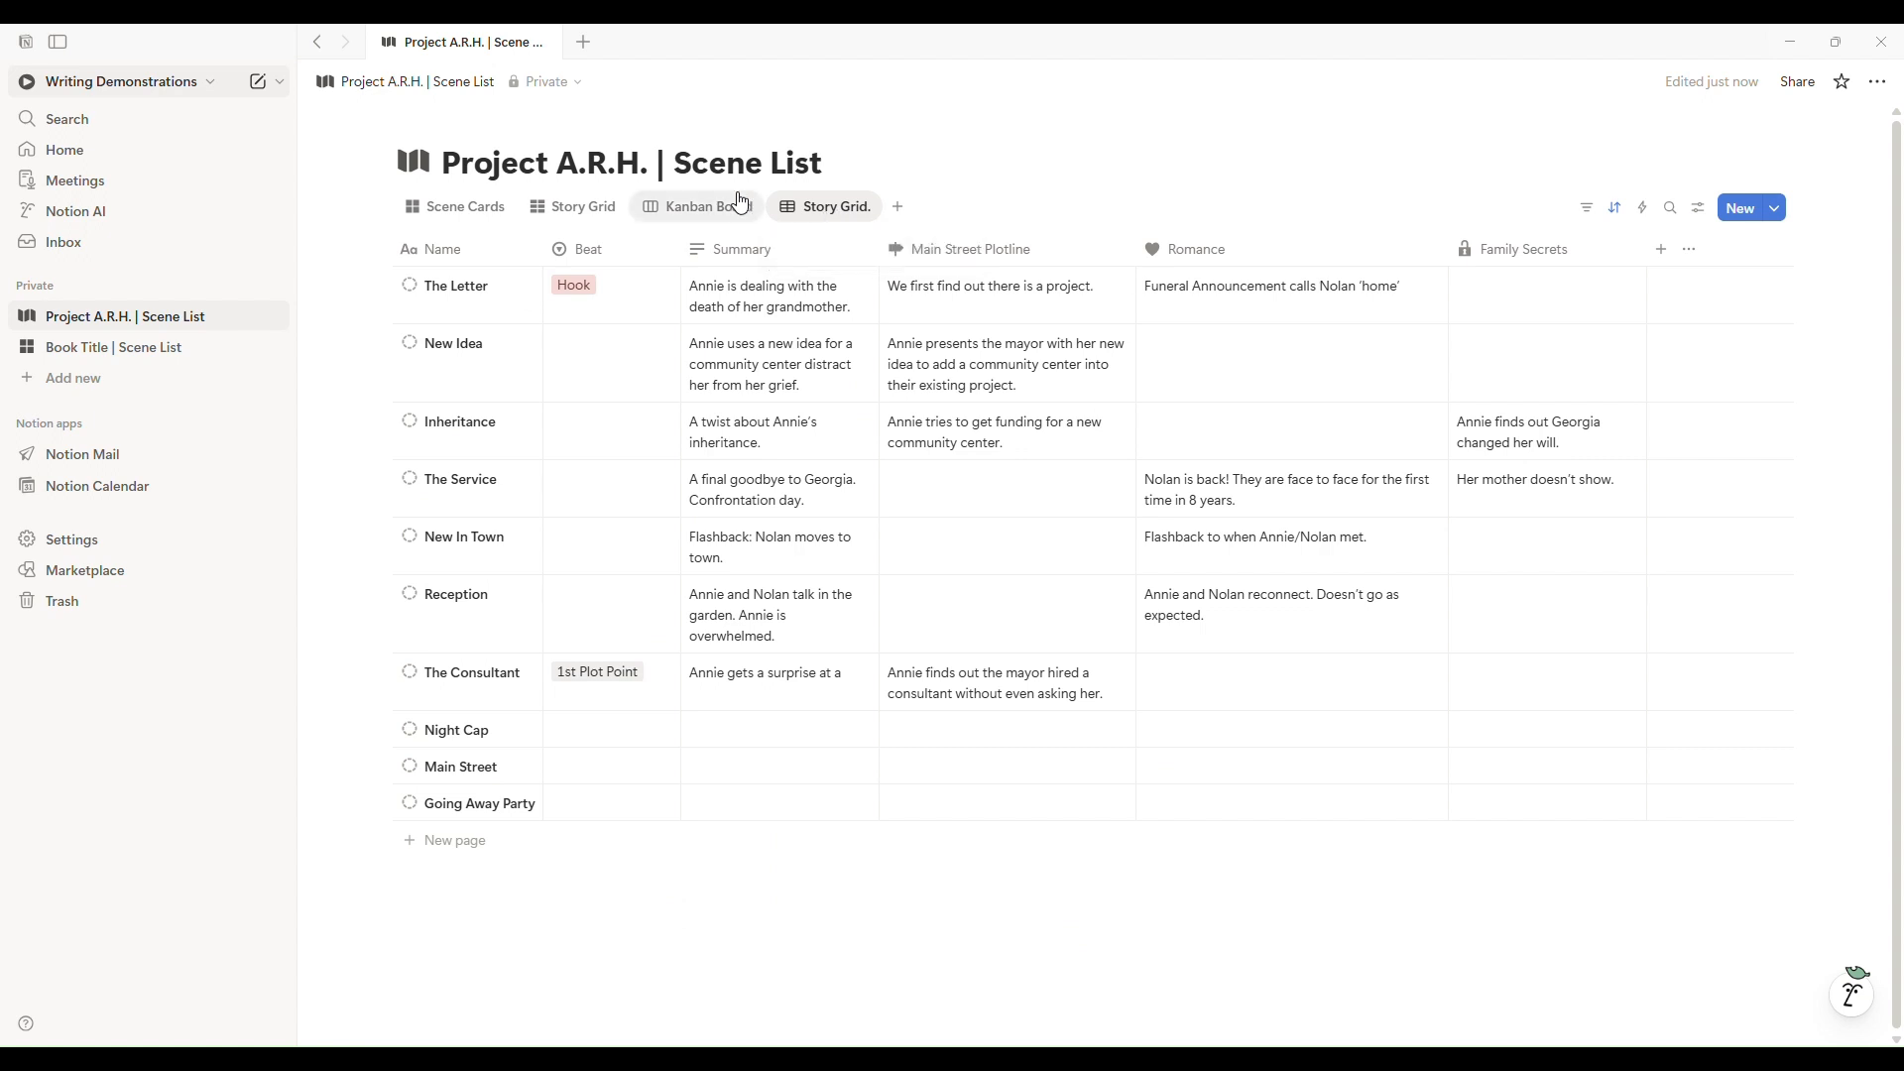
Try the Kanban Board layout without colored columns, and turn Color columns back on.
{"action": "left_click", "coordinate": [709, 212]}
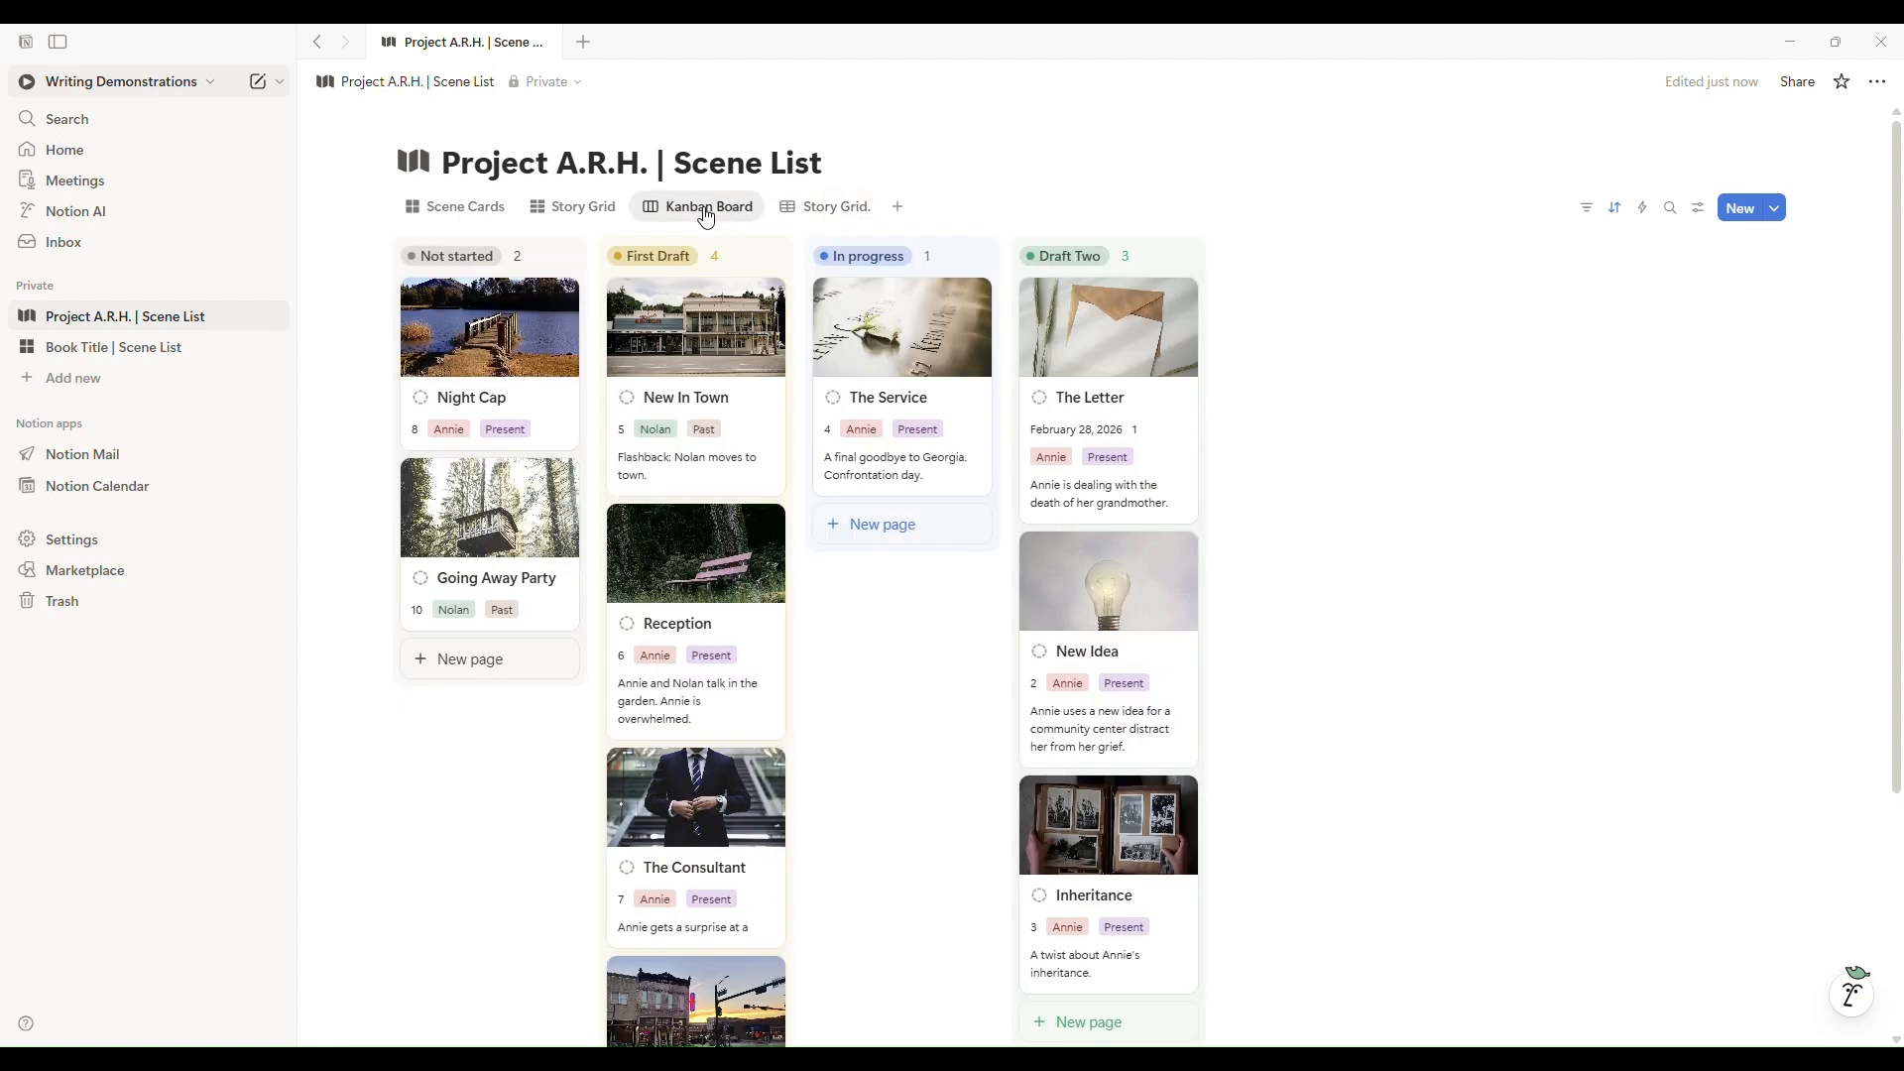
{"action": "left_click", "coordinate": [706, 212]}
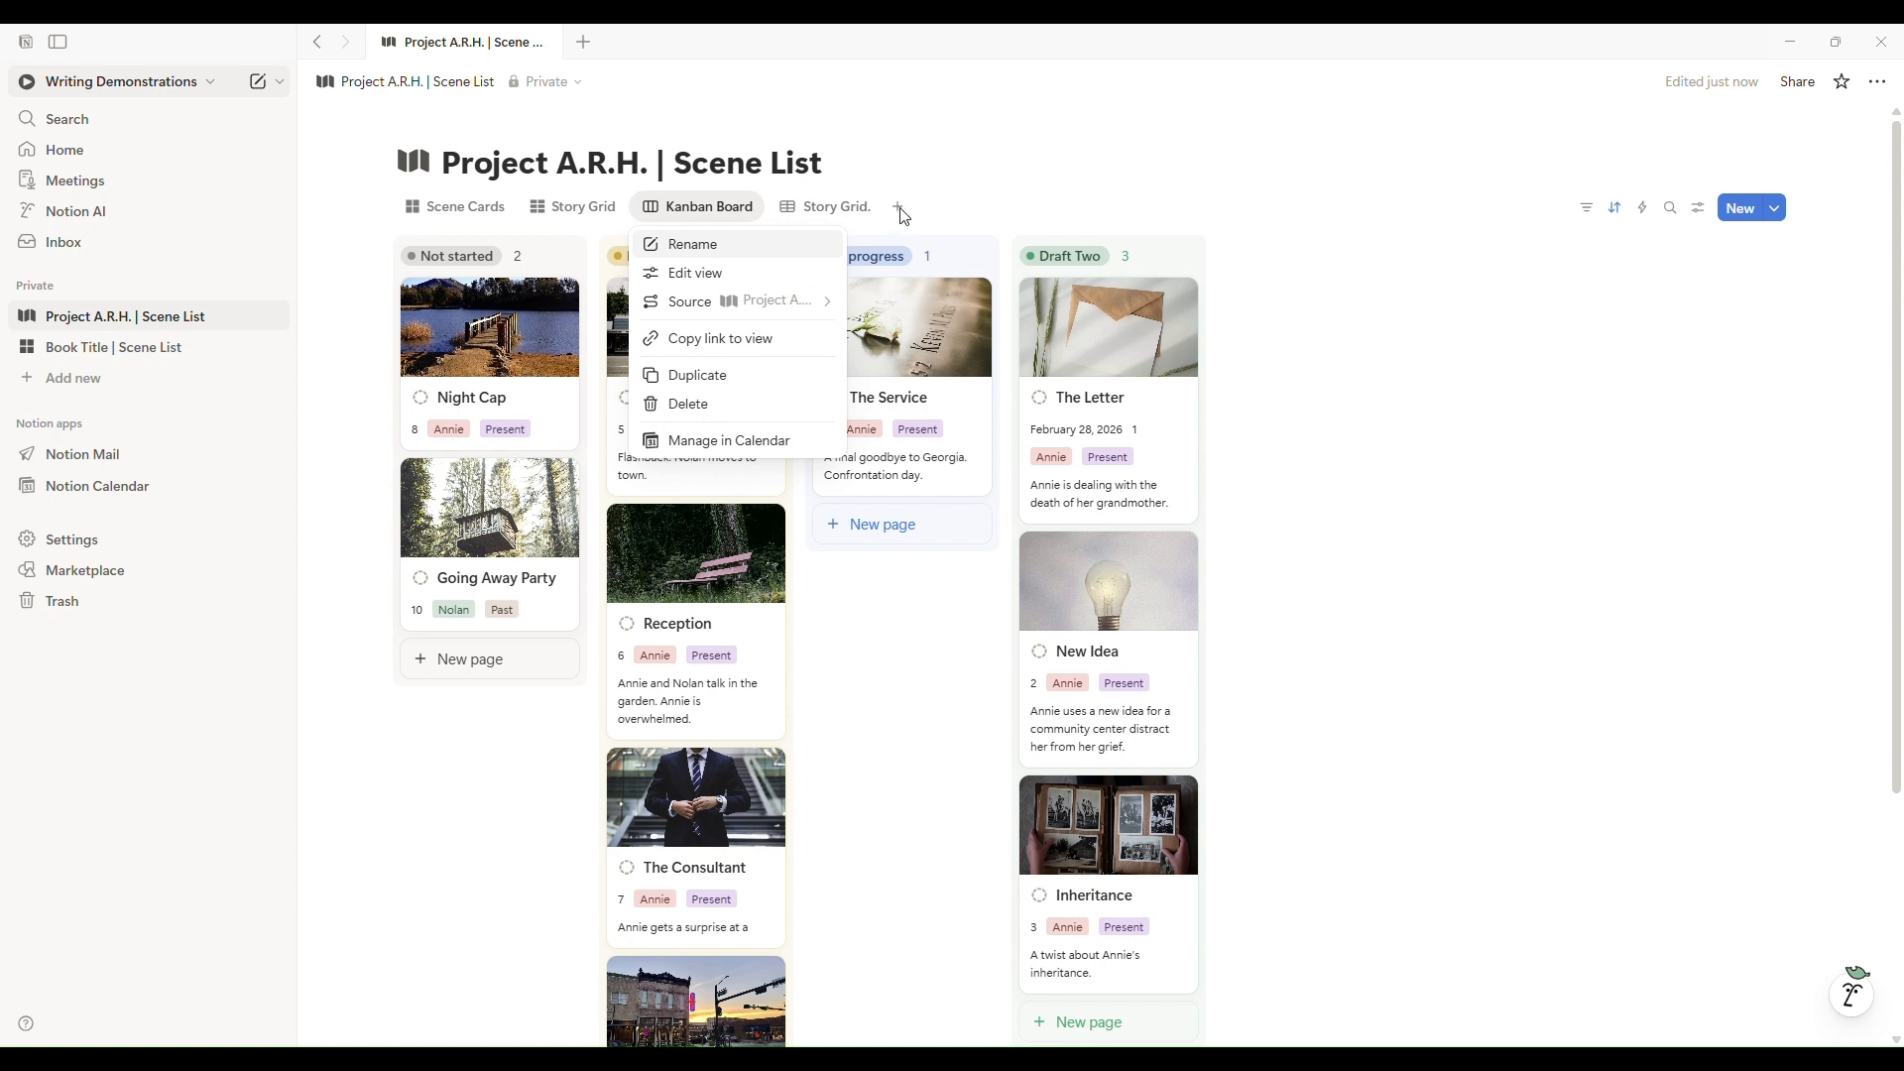
{"action": "left_click", "coordinate": [696, 273]}
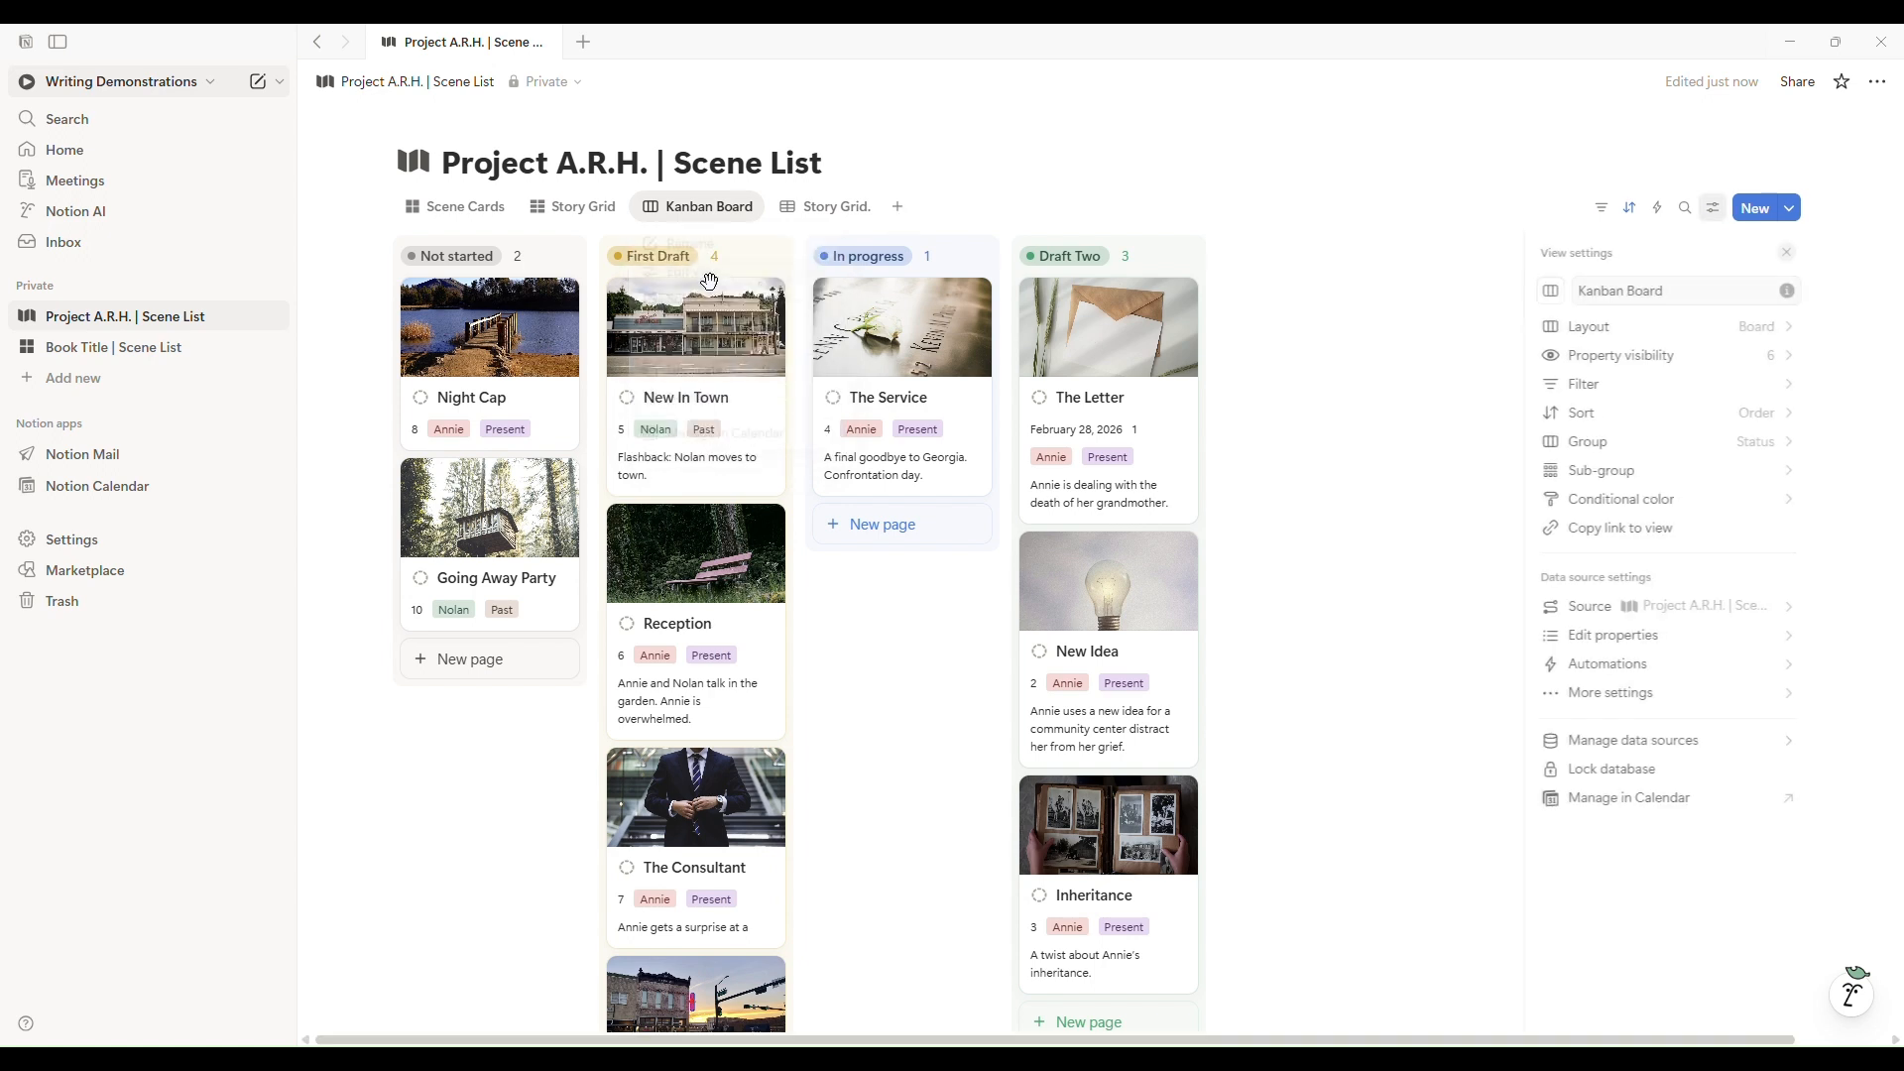
{"action": "left_click", "coordinate": [1566, 333]}
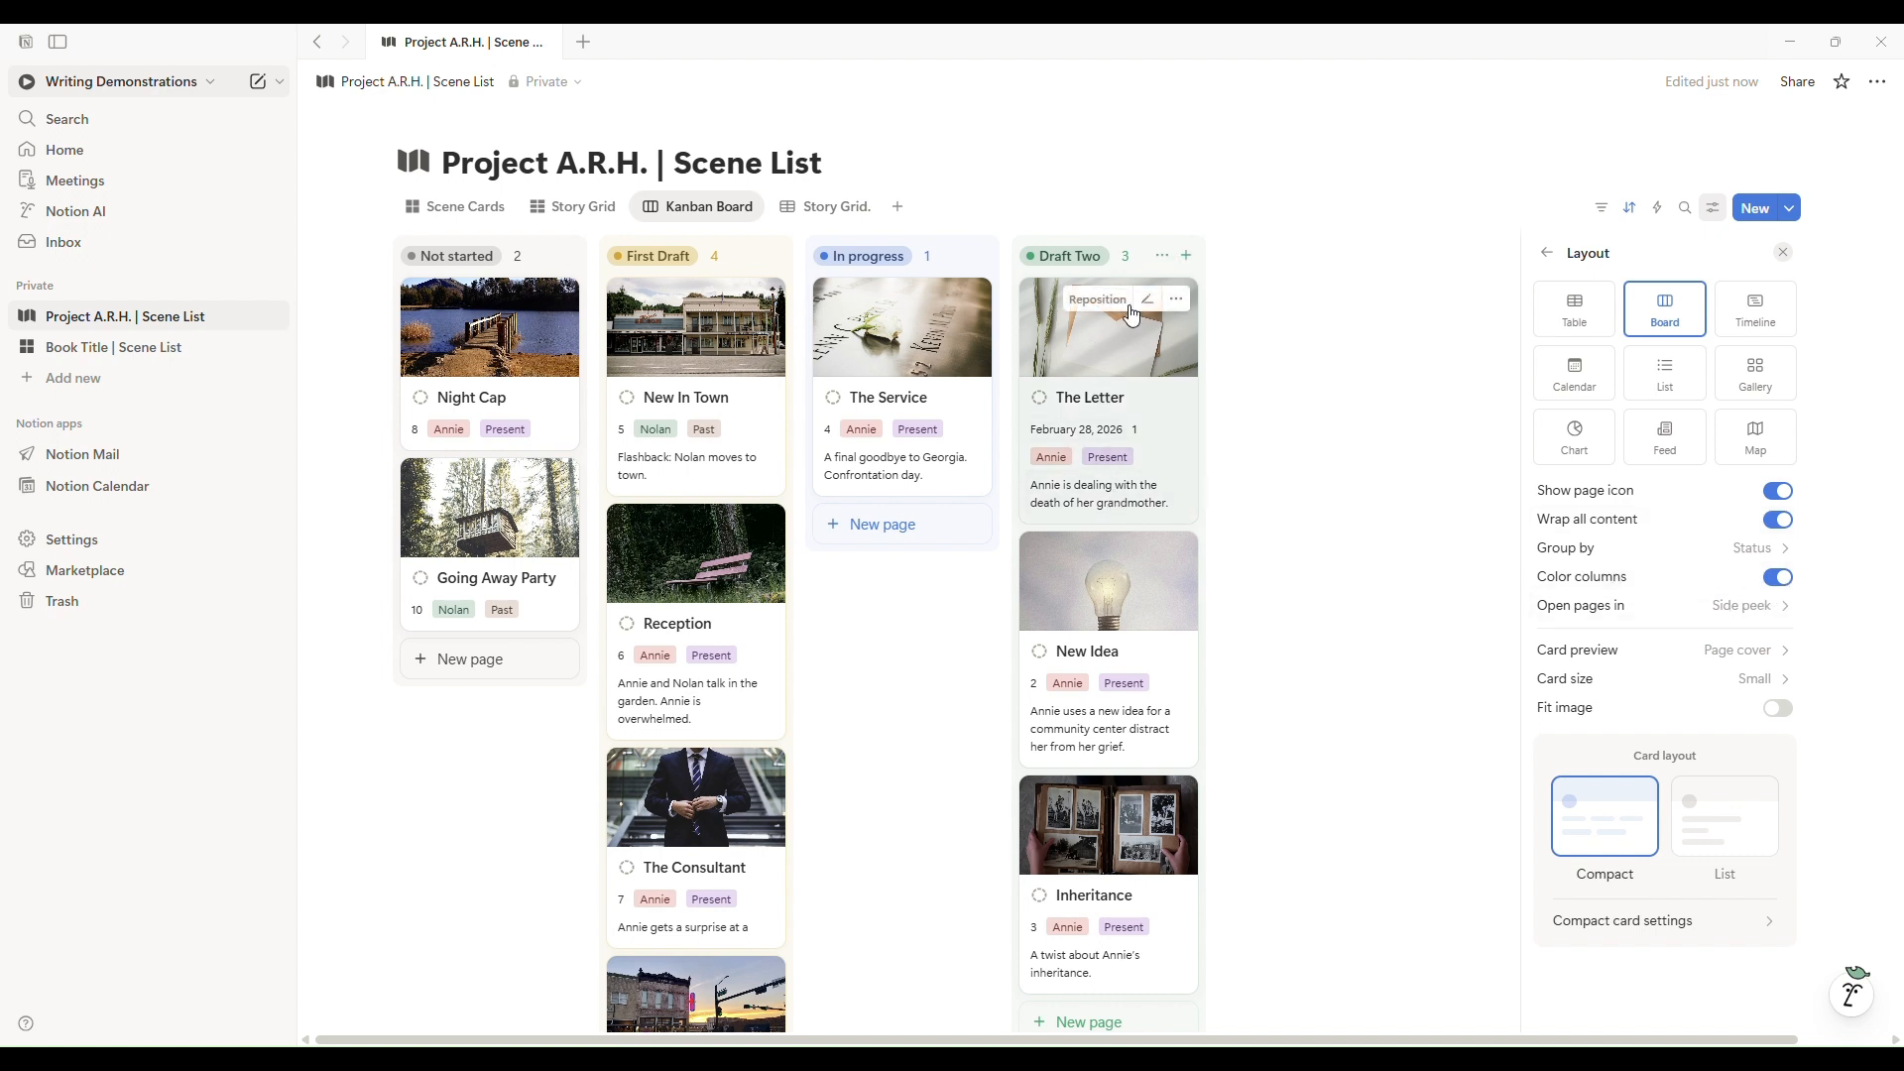
{"action": "left_click", "coordinate": [1778, 581]}
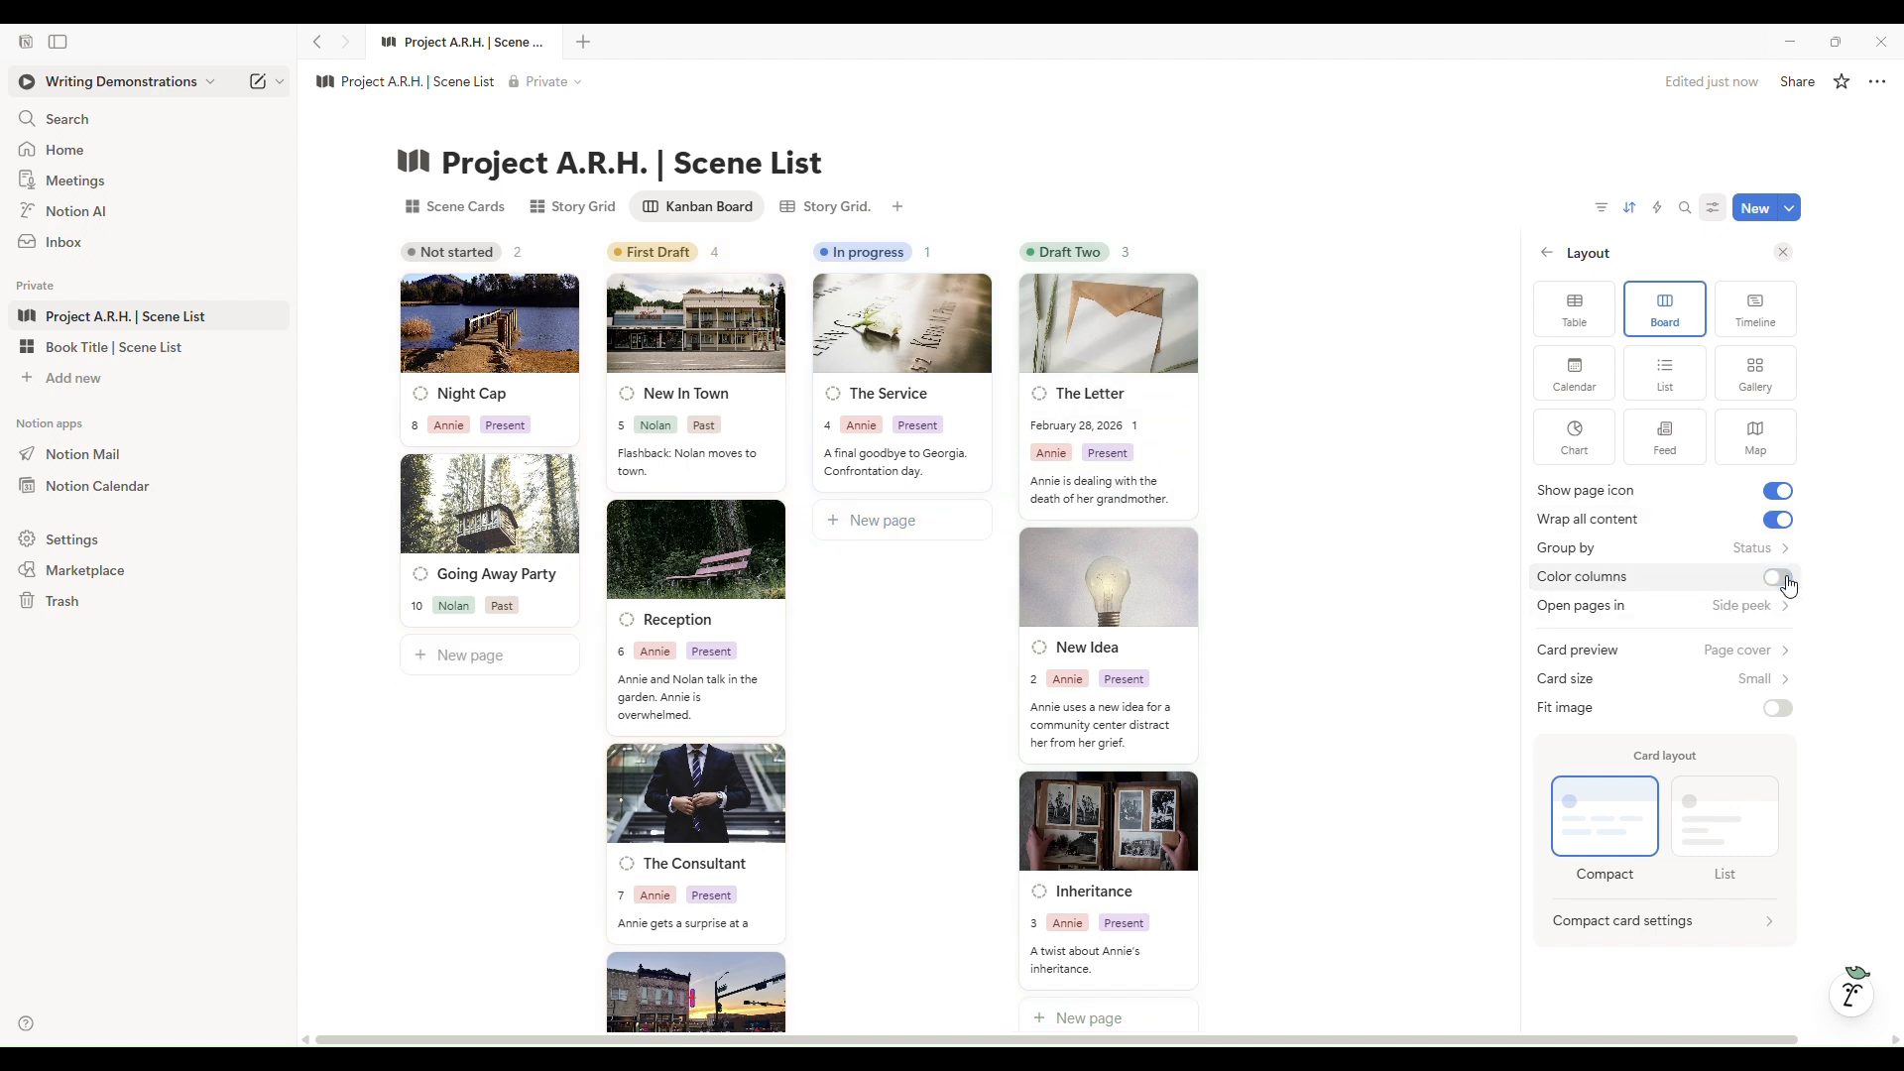
{"action": "left_click", "coordinate": [1785, 581]}
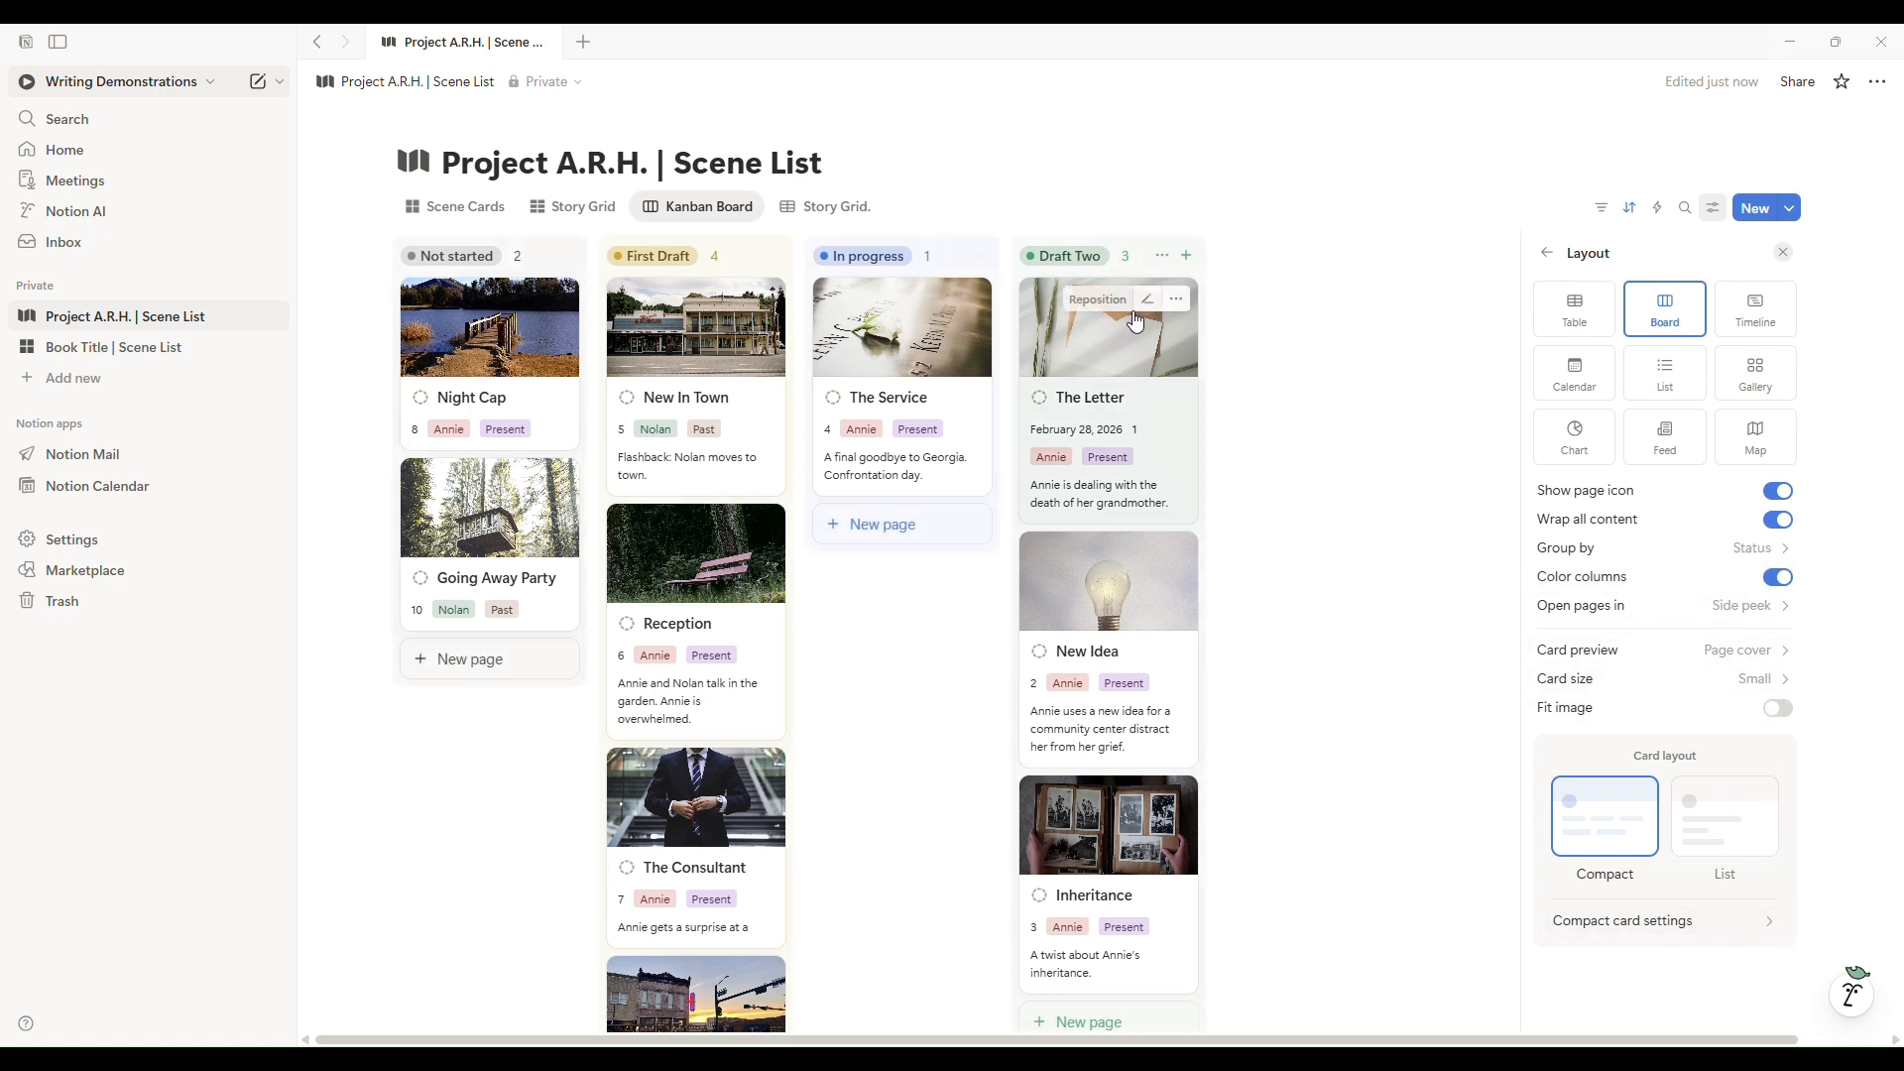
Hide the Summary, POV, Timeline, Due Date and Order properties on the Kanban Board cards, leaving only the Name shown.
{"action": "left_click", "coordinate": [1548, 255]}
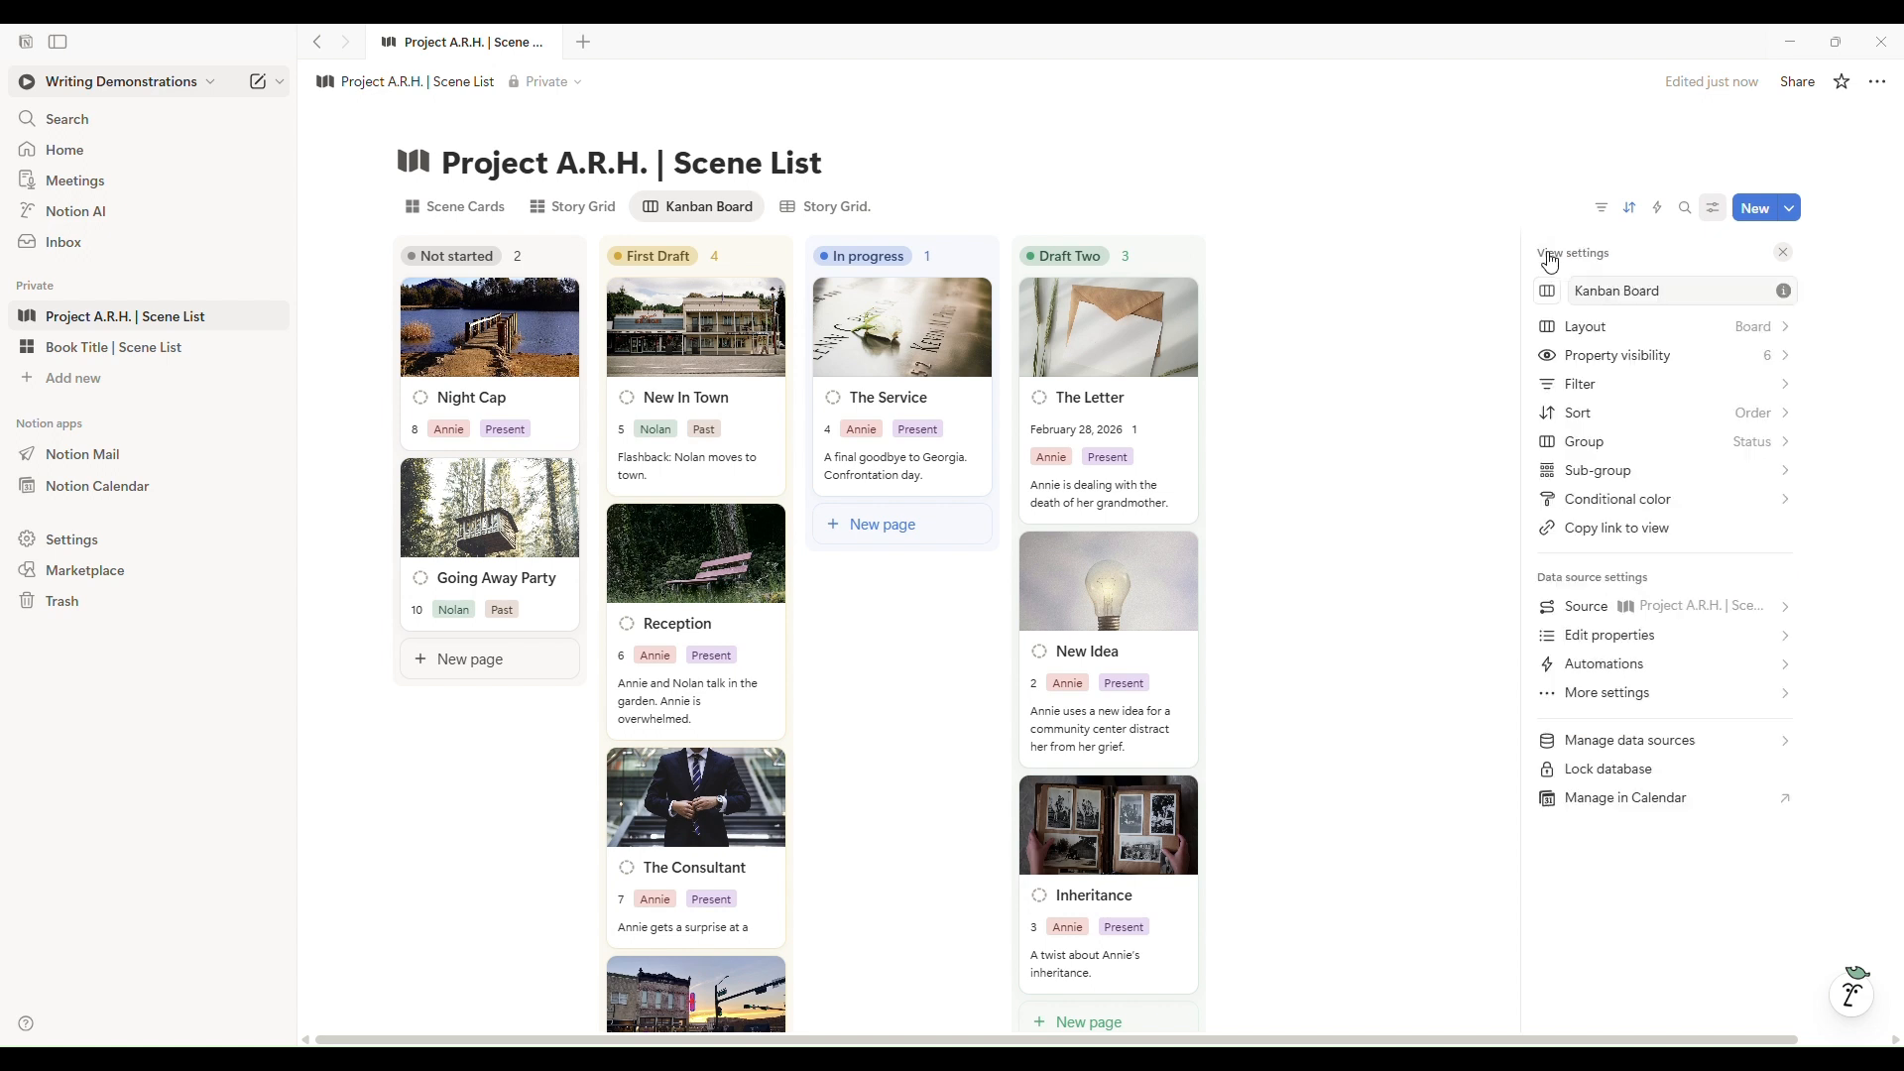
{"action": "left_click", "coordinate": [1707, 371]}
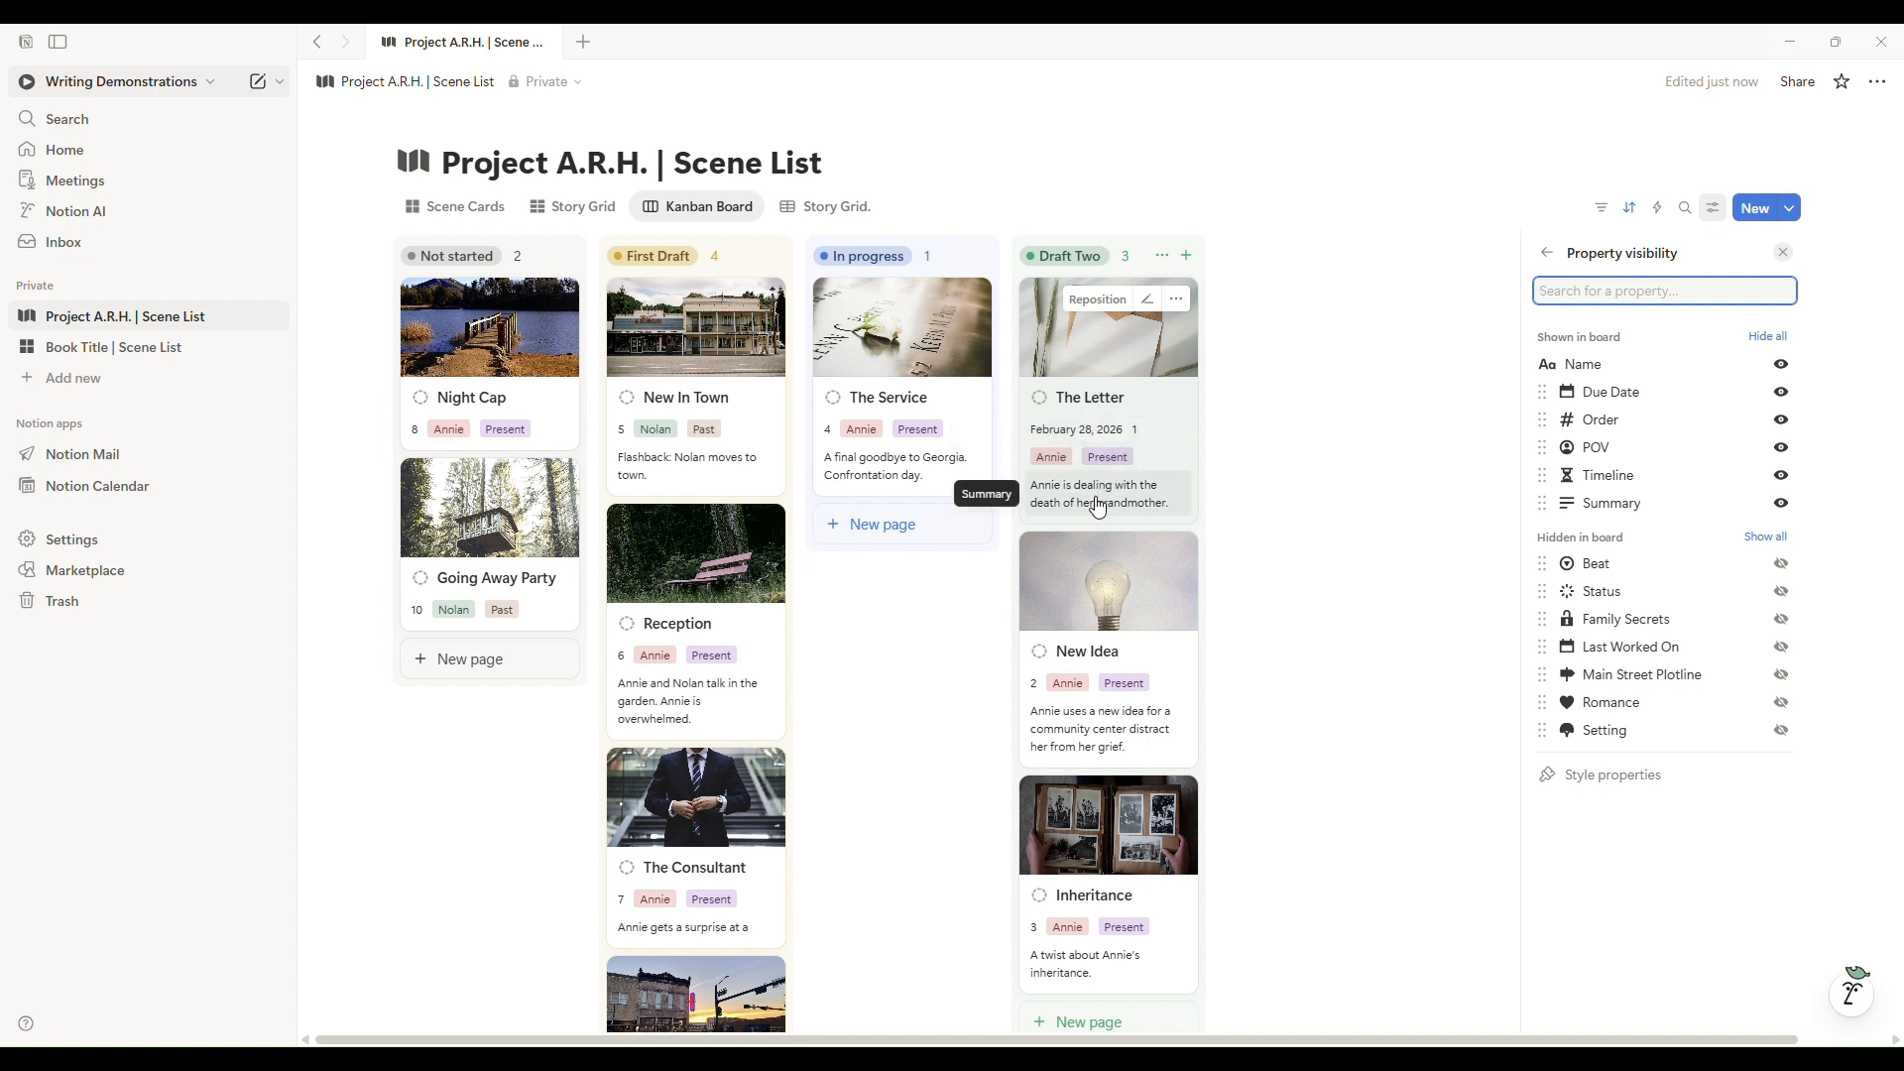
{"action": "left_click", "coordinate": [1781, 503]}
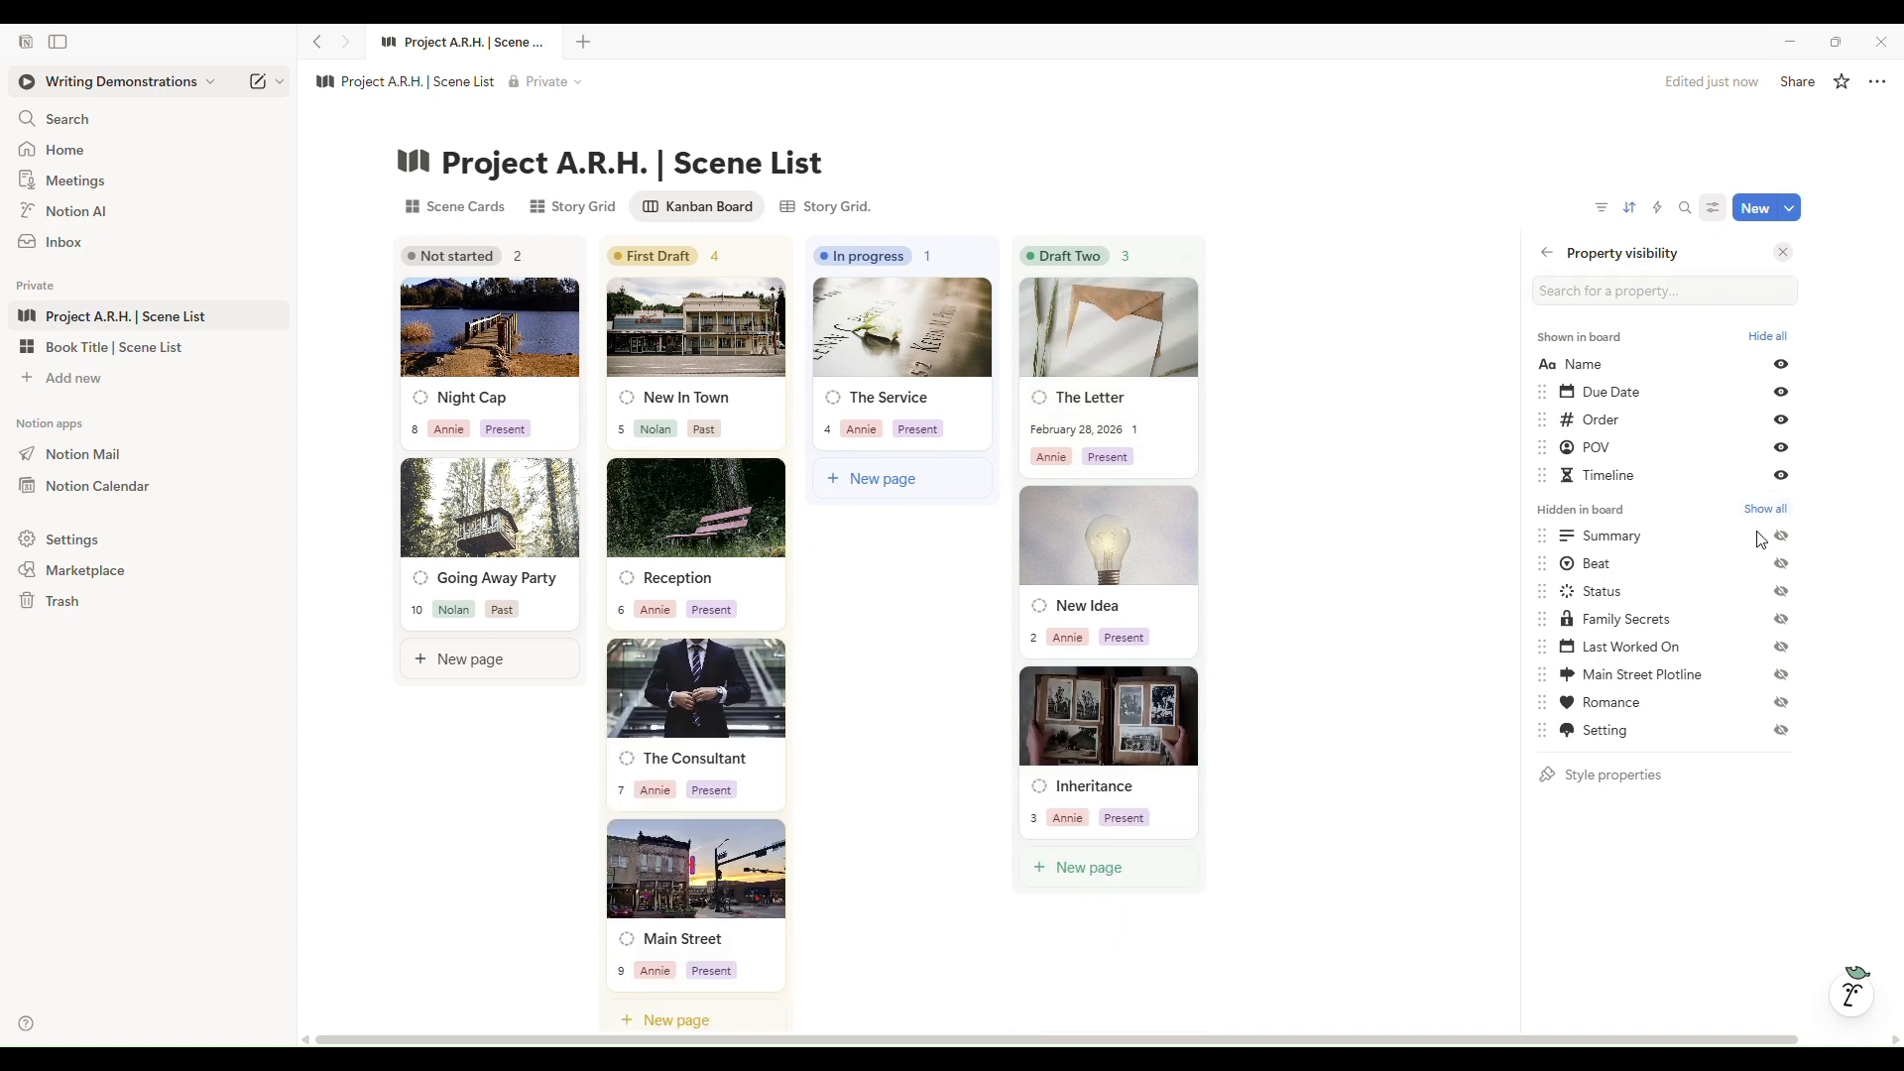
{"action": "left_click", "coordinate": [1782, 448]}
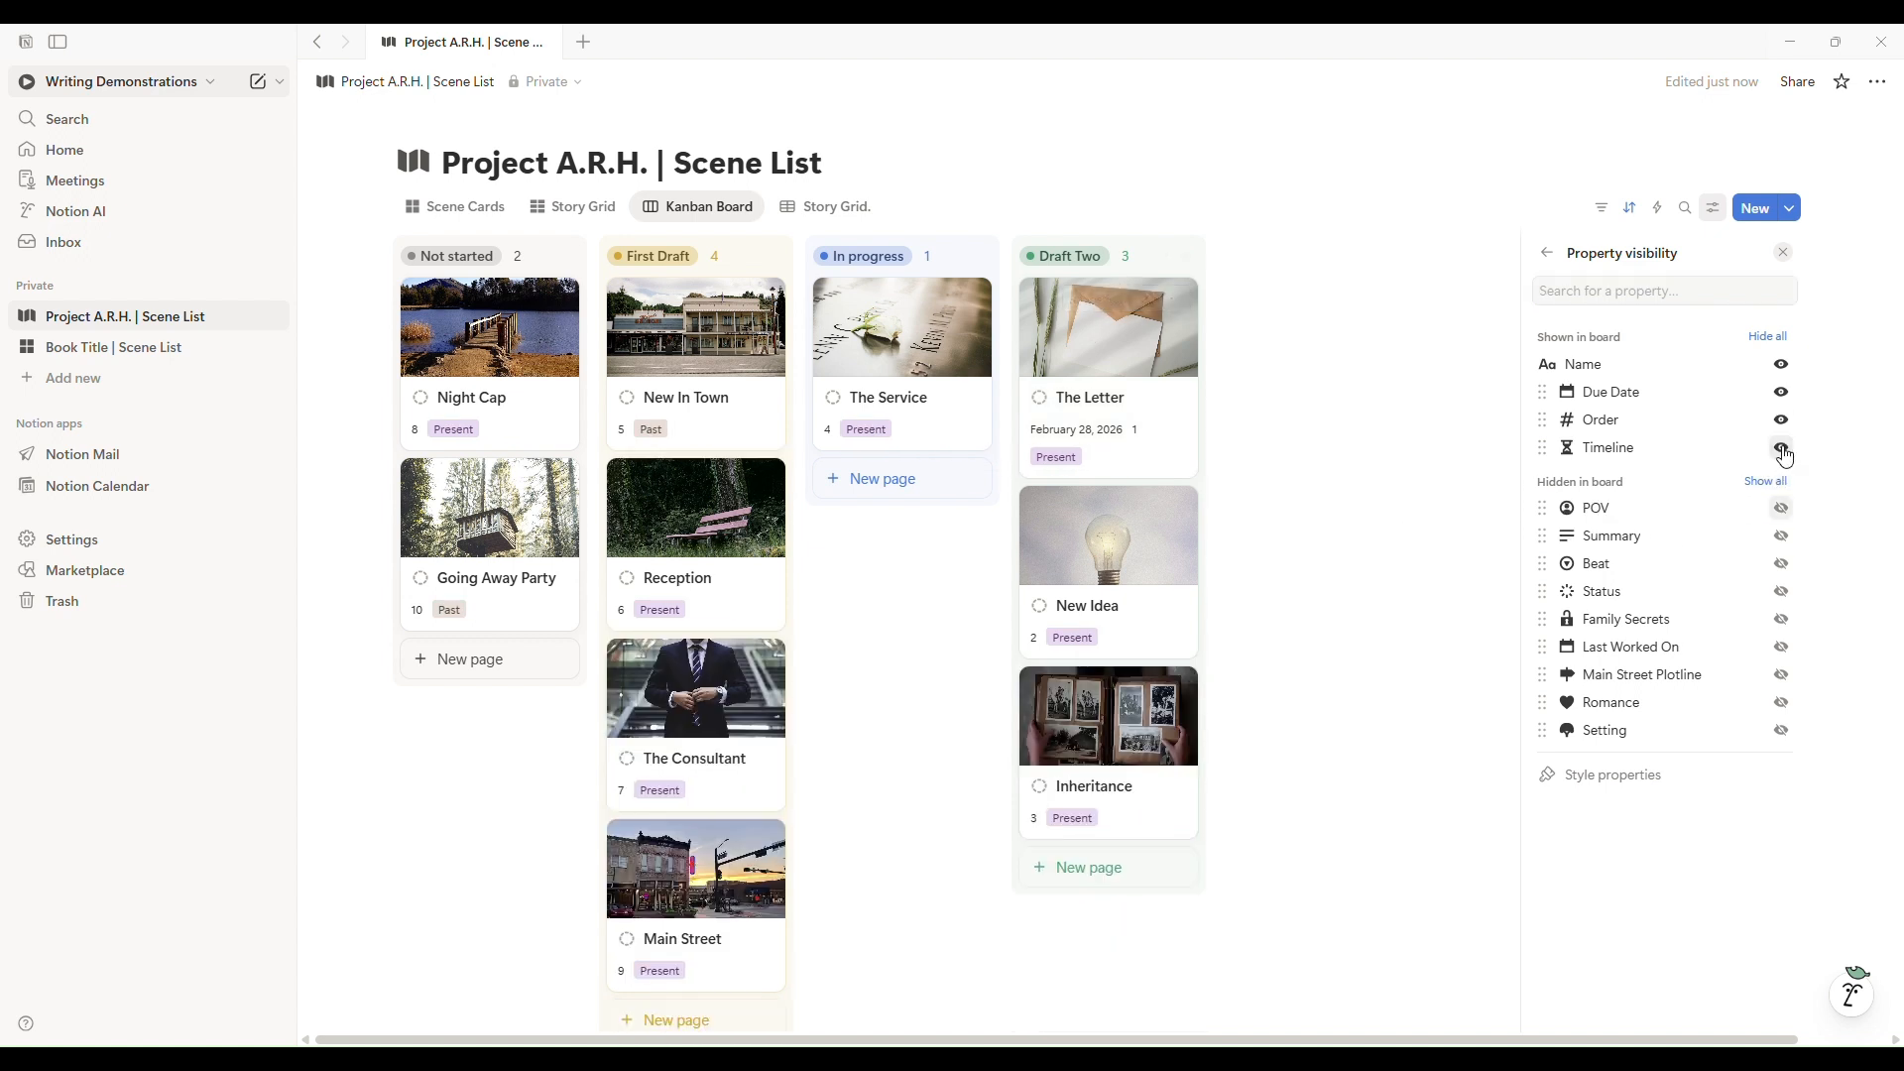
{"action": "left_click", "coordinate": [1783, 448]}
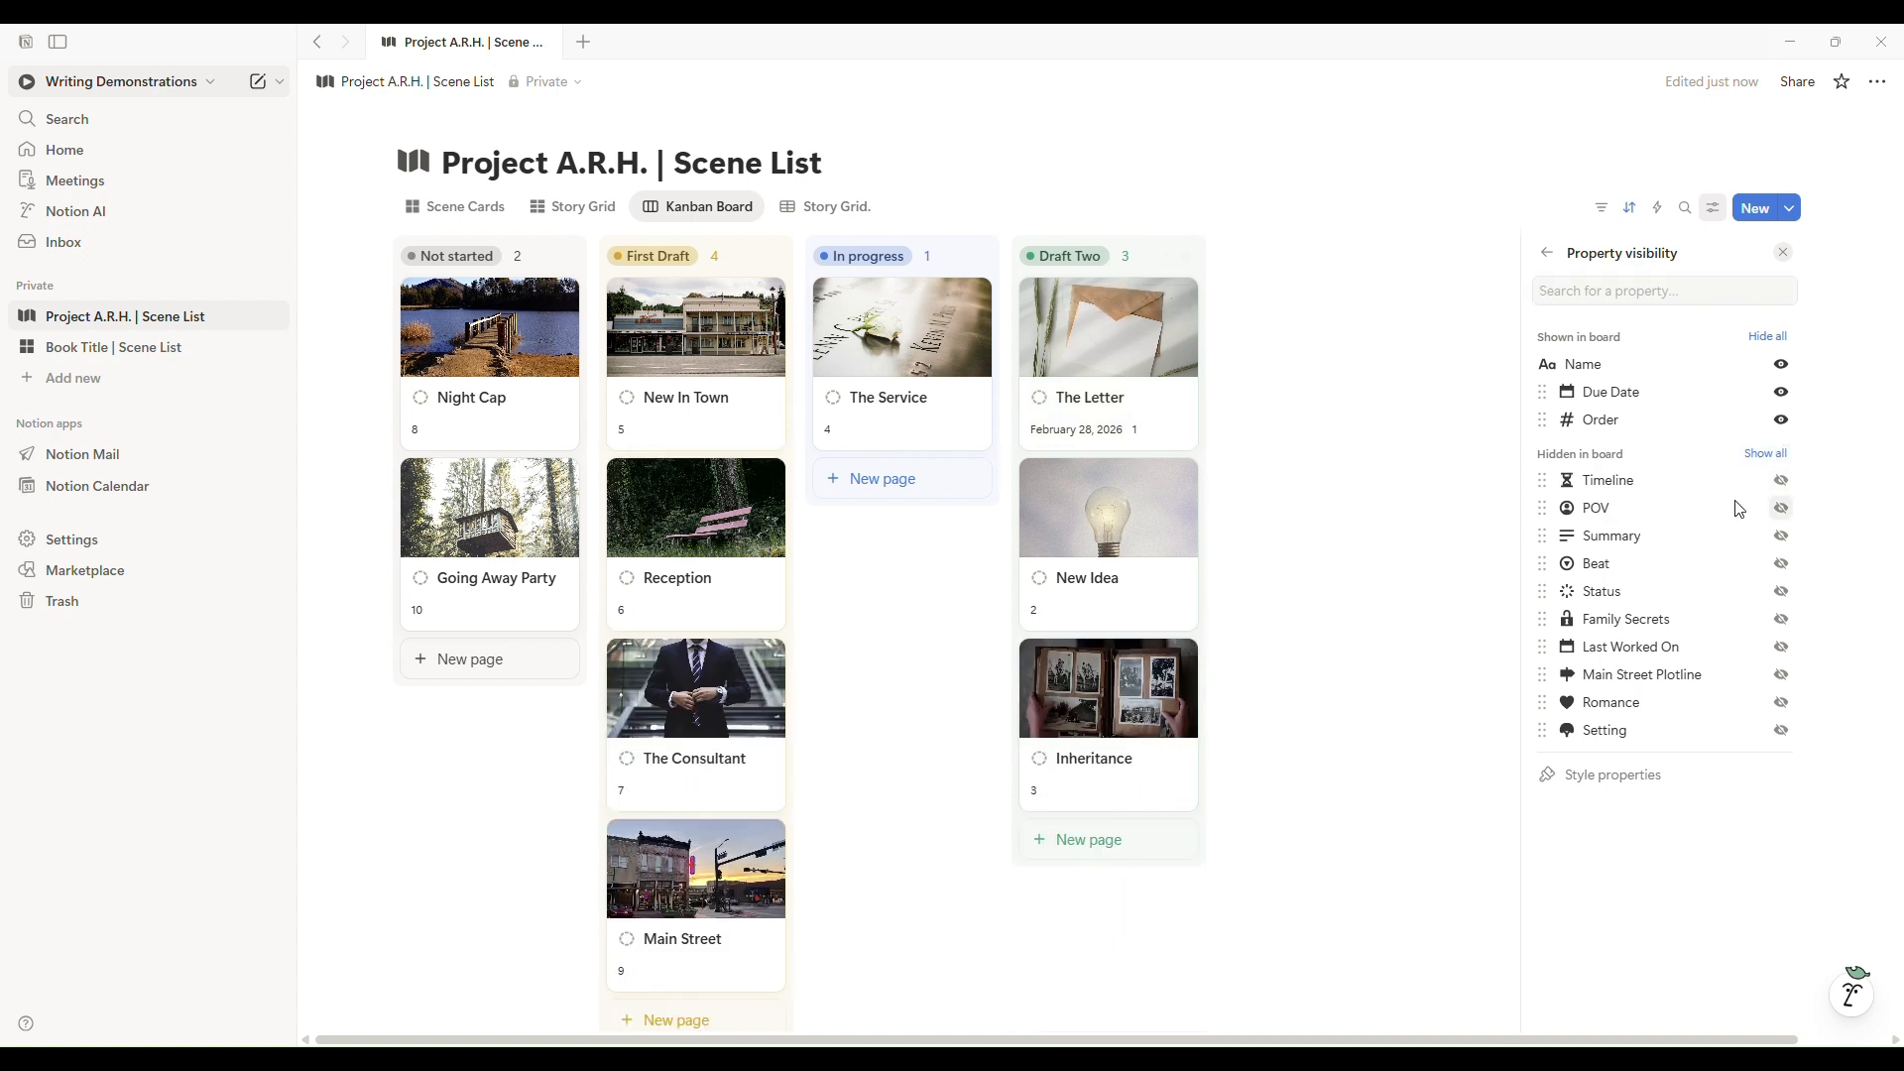
{"action": "left_click", "coordinate": [1784, 396]}
{"action": "left_click", "coordinate": [1782, 393]}
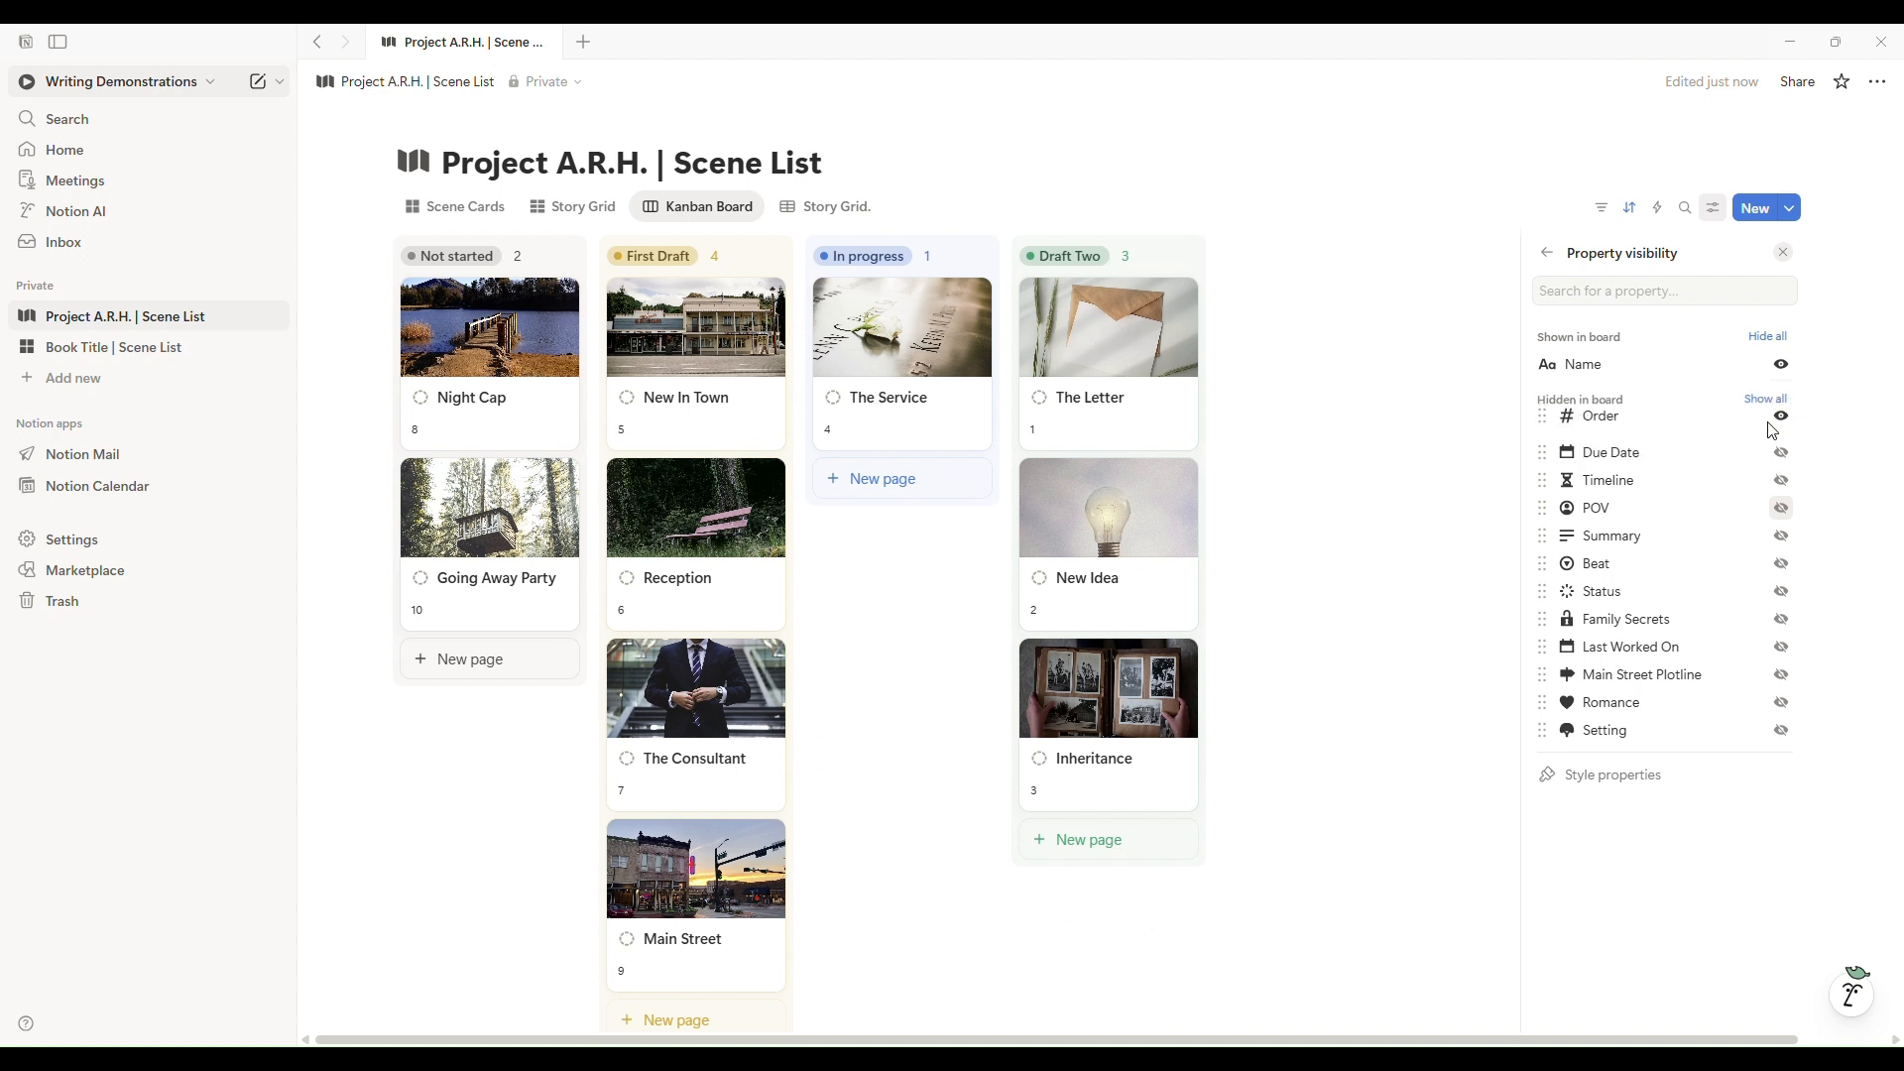
{"action": "left_click", "coordinate": [1783, 414]}
{"action": "left_click", "coordinate": [1791, 396]}
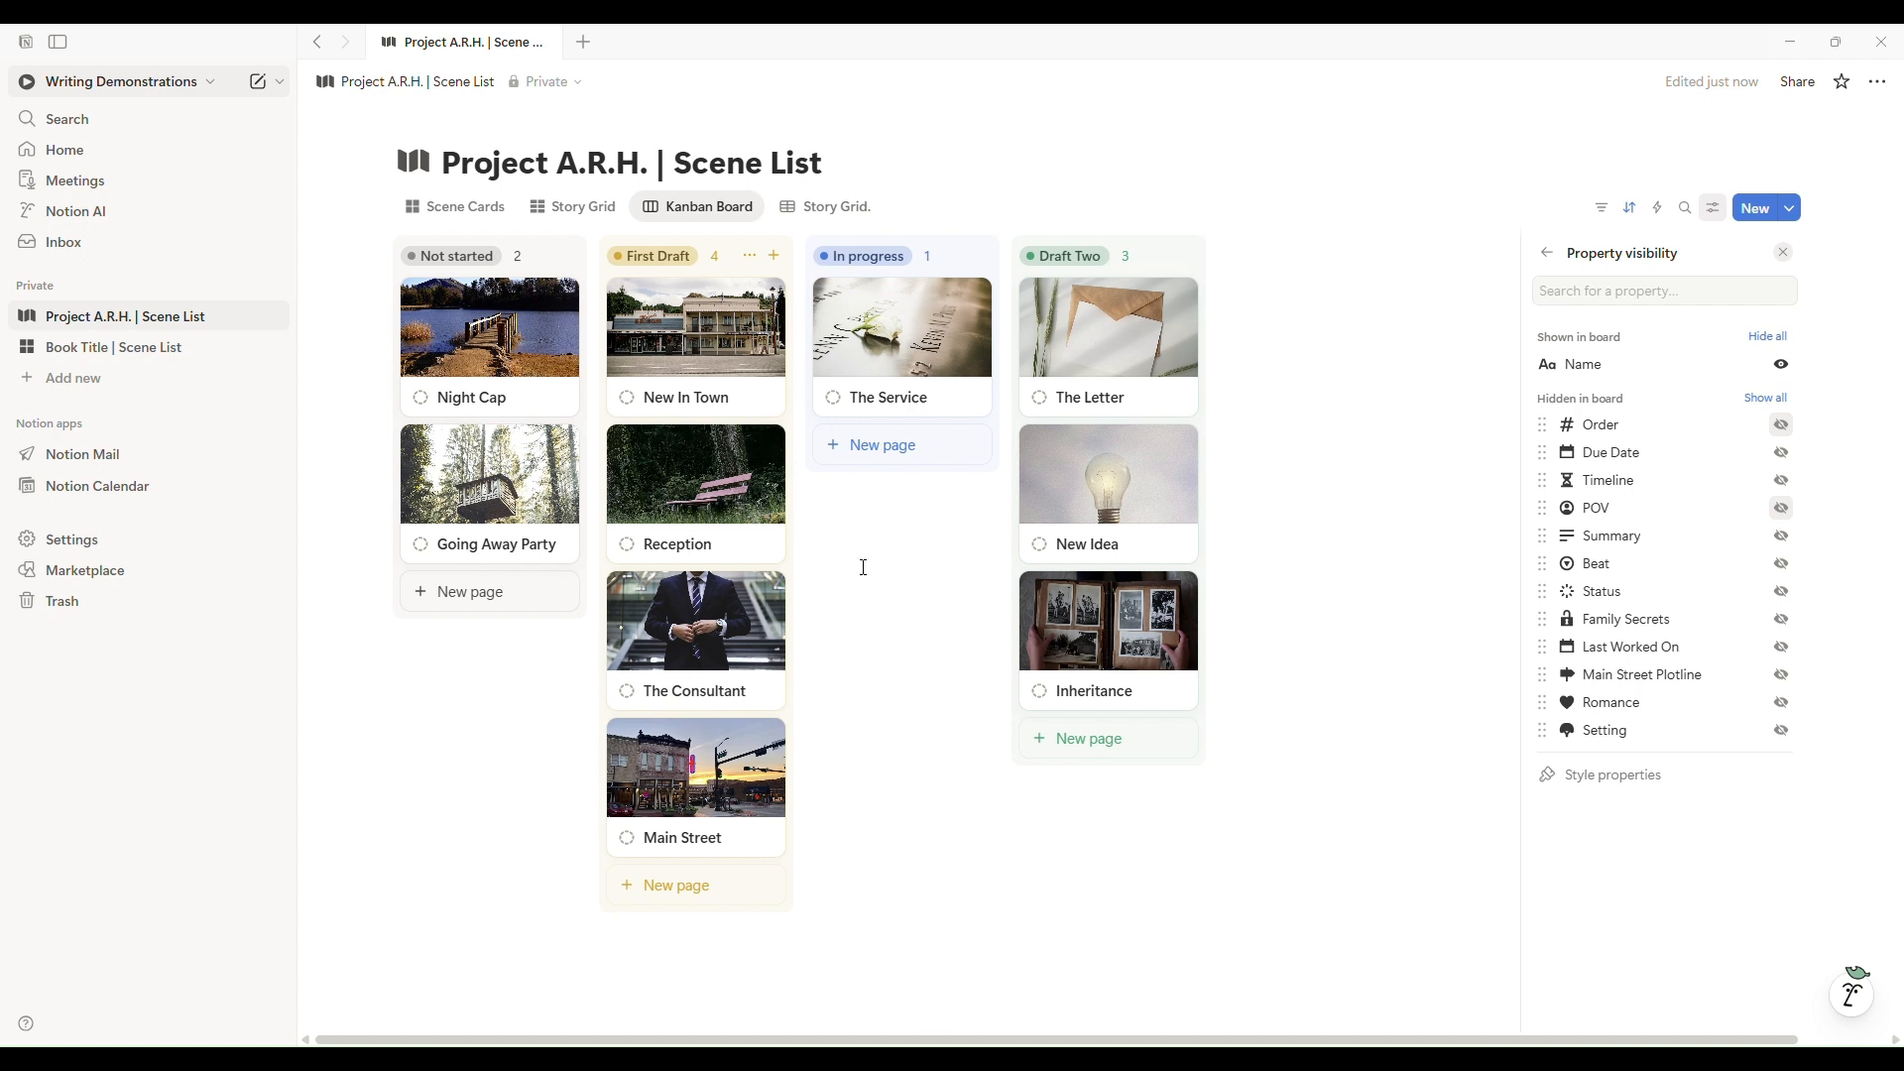
{"action": "left_click", "coordinate": [1330, 443]}
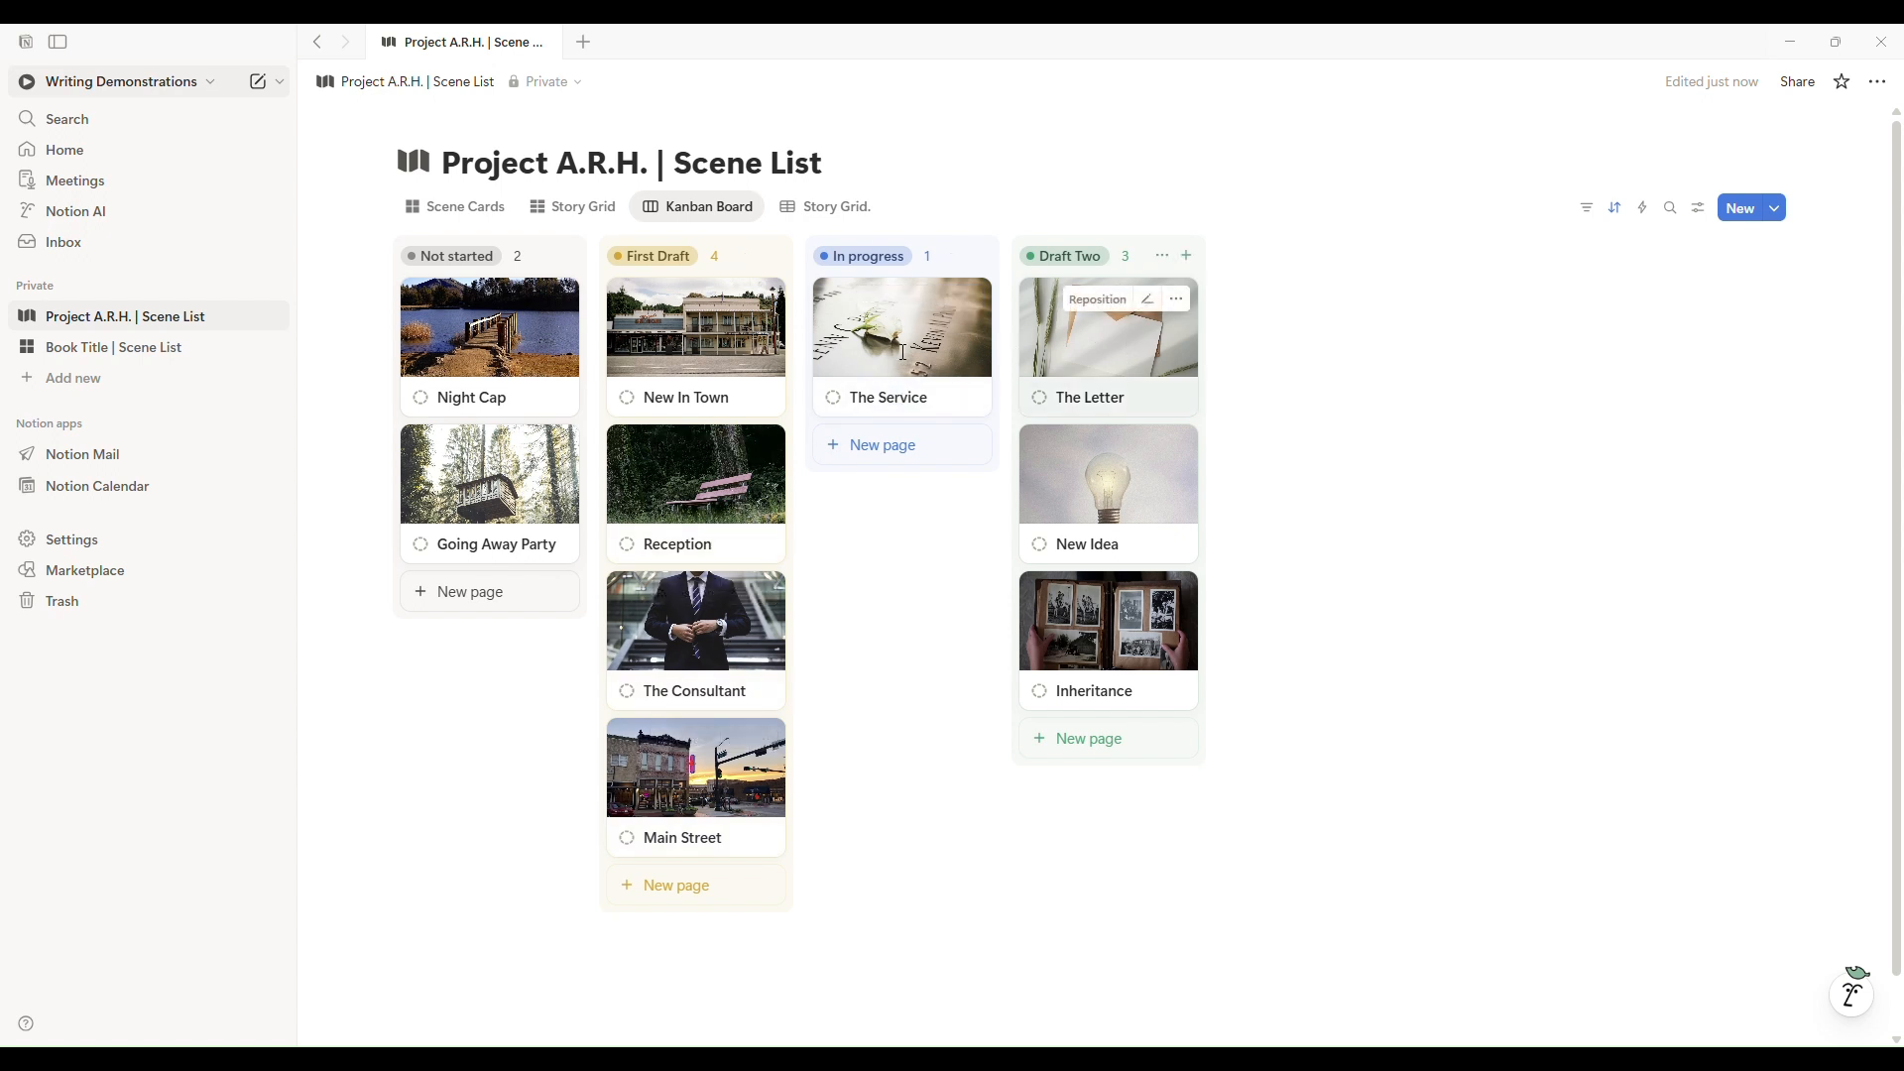
Move The Service card to the Draft Two column and the New In Town card to In progress.
{"action": "left_click_drag", "start_coordinate": [491, 382], "coordinate": [497, 391]}
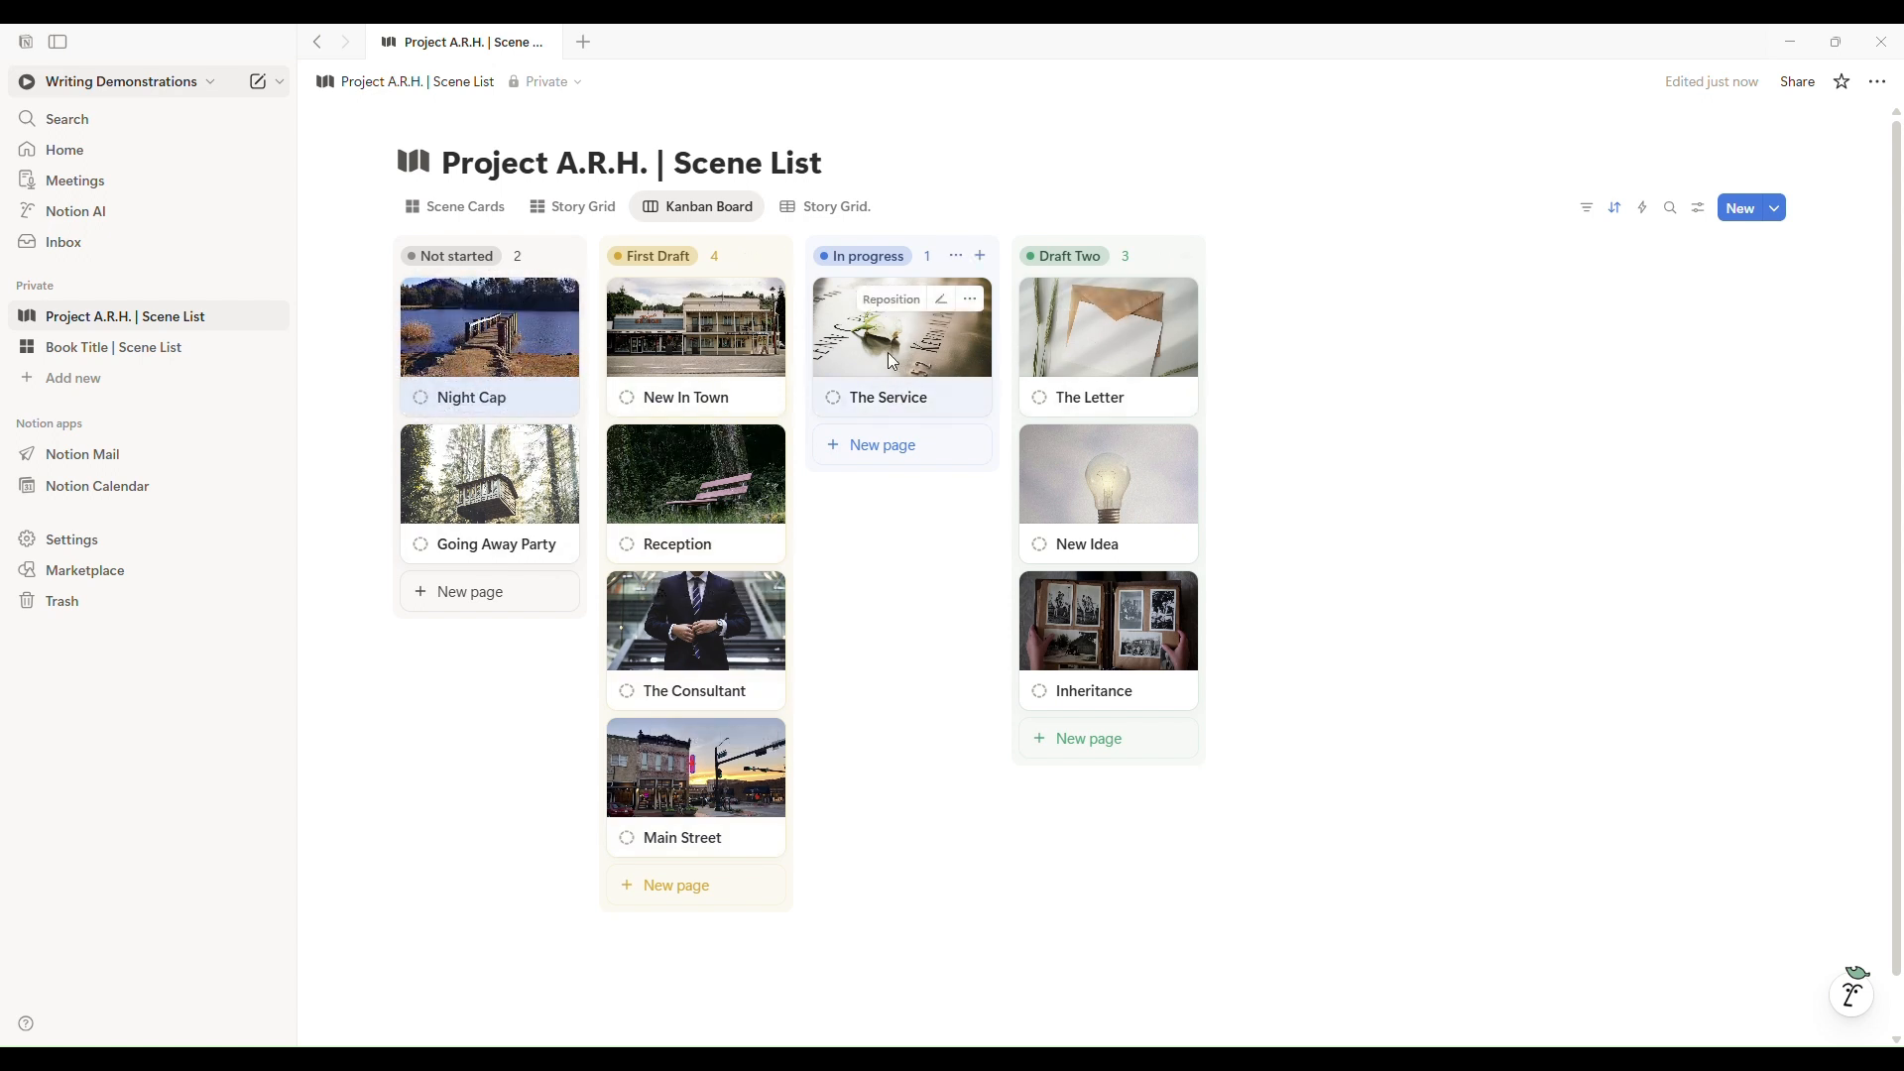
{"action": "left_click_drag", "start_coordinate": [889, 353], "coordinate": [1068, 750]}
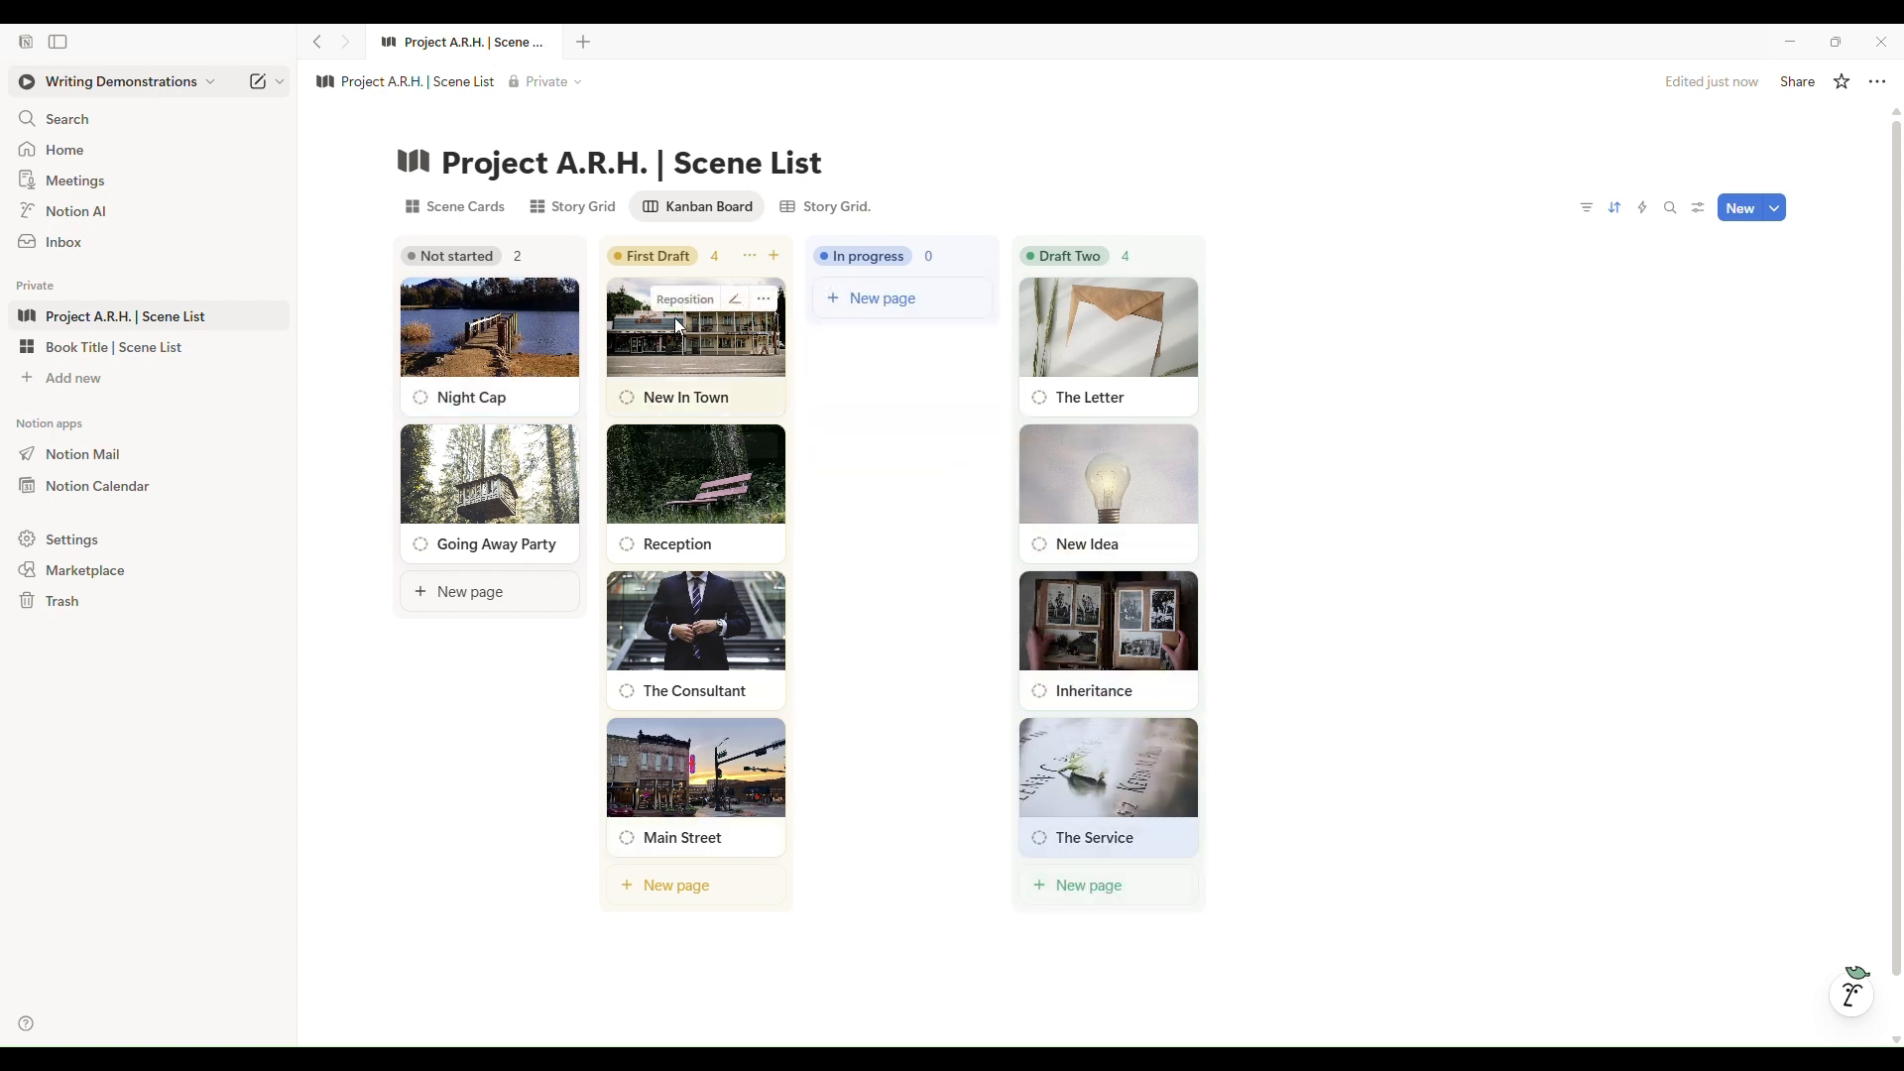
{"action": "left_click_drag", "start_coordinate": [678, 323], "coordinate": [879, 399]}
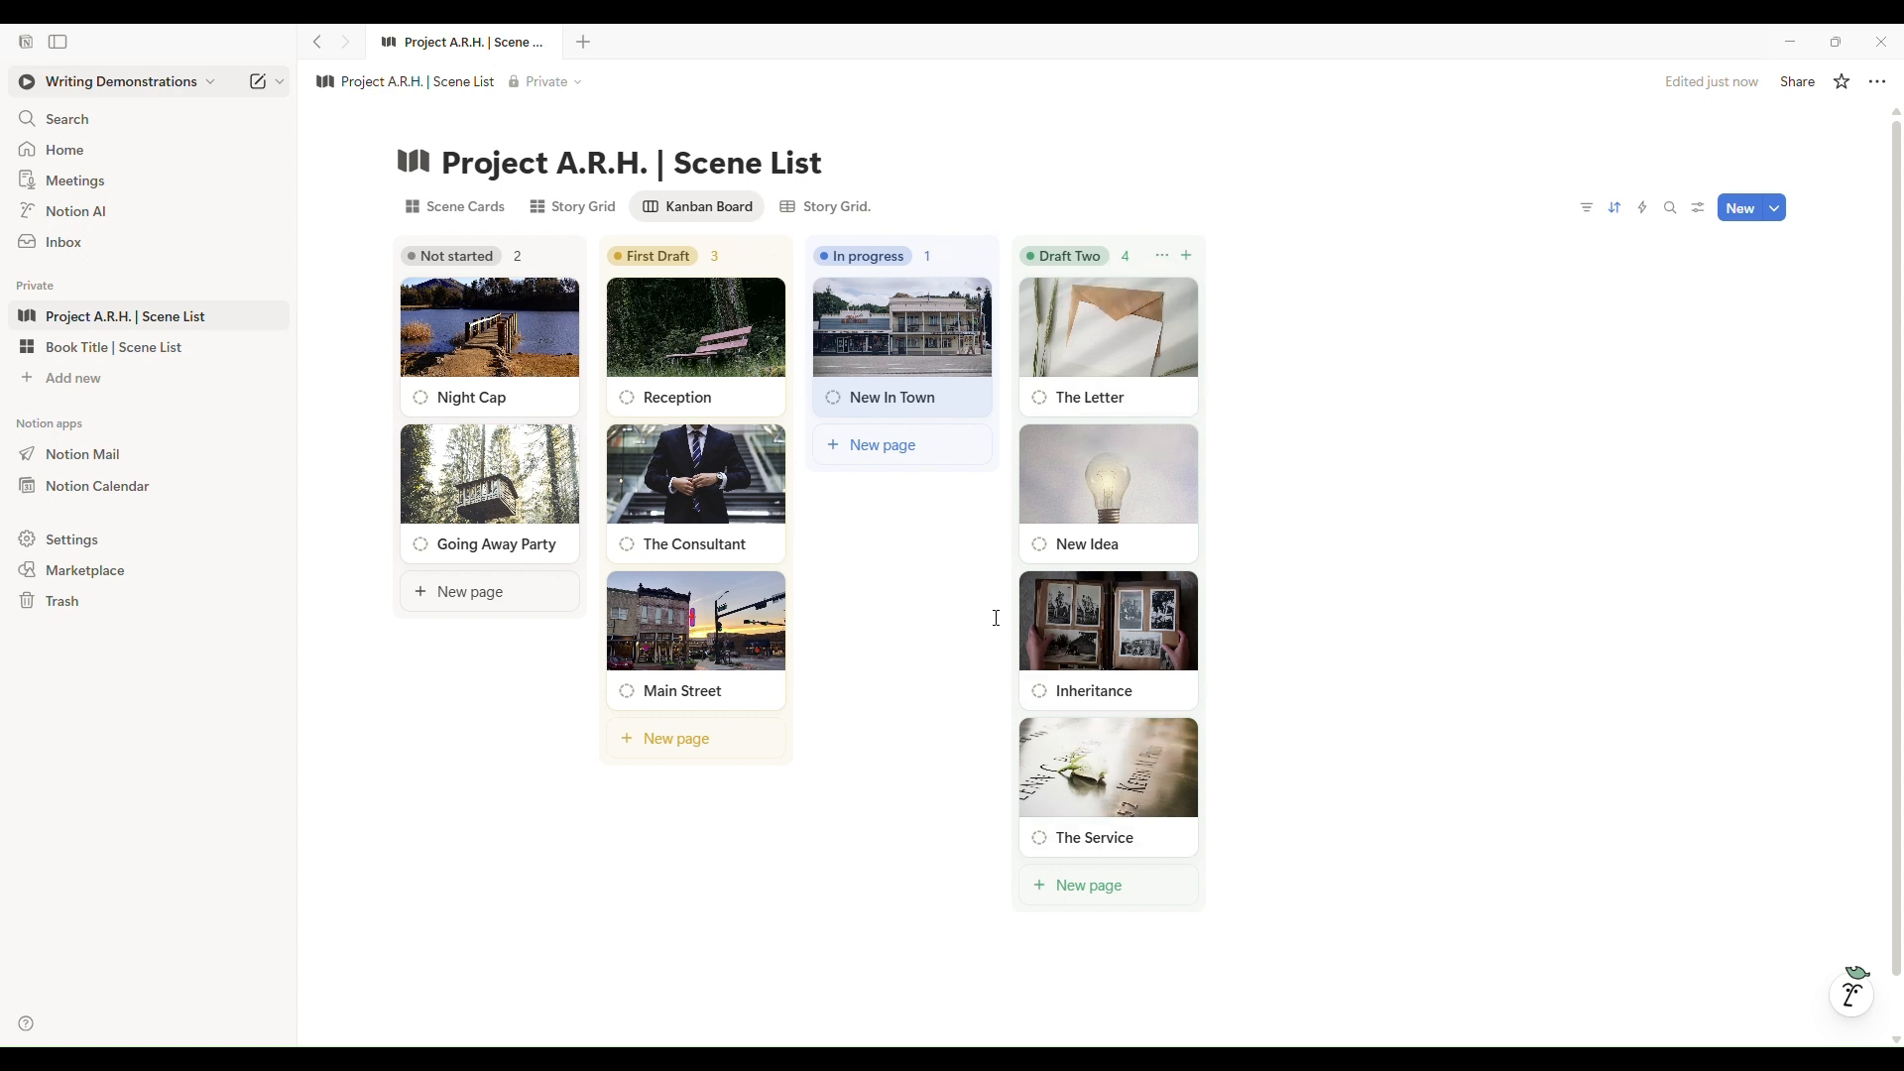
Group the Kanban Board by POV and look through the resulting columns.
{"action": "left_click", "coordinate": [724, 210]}
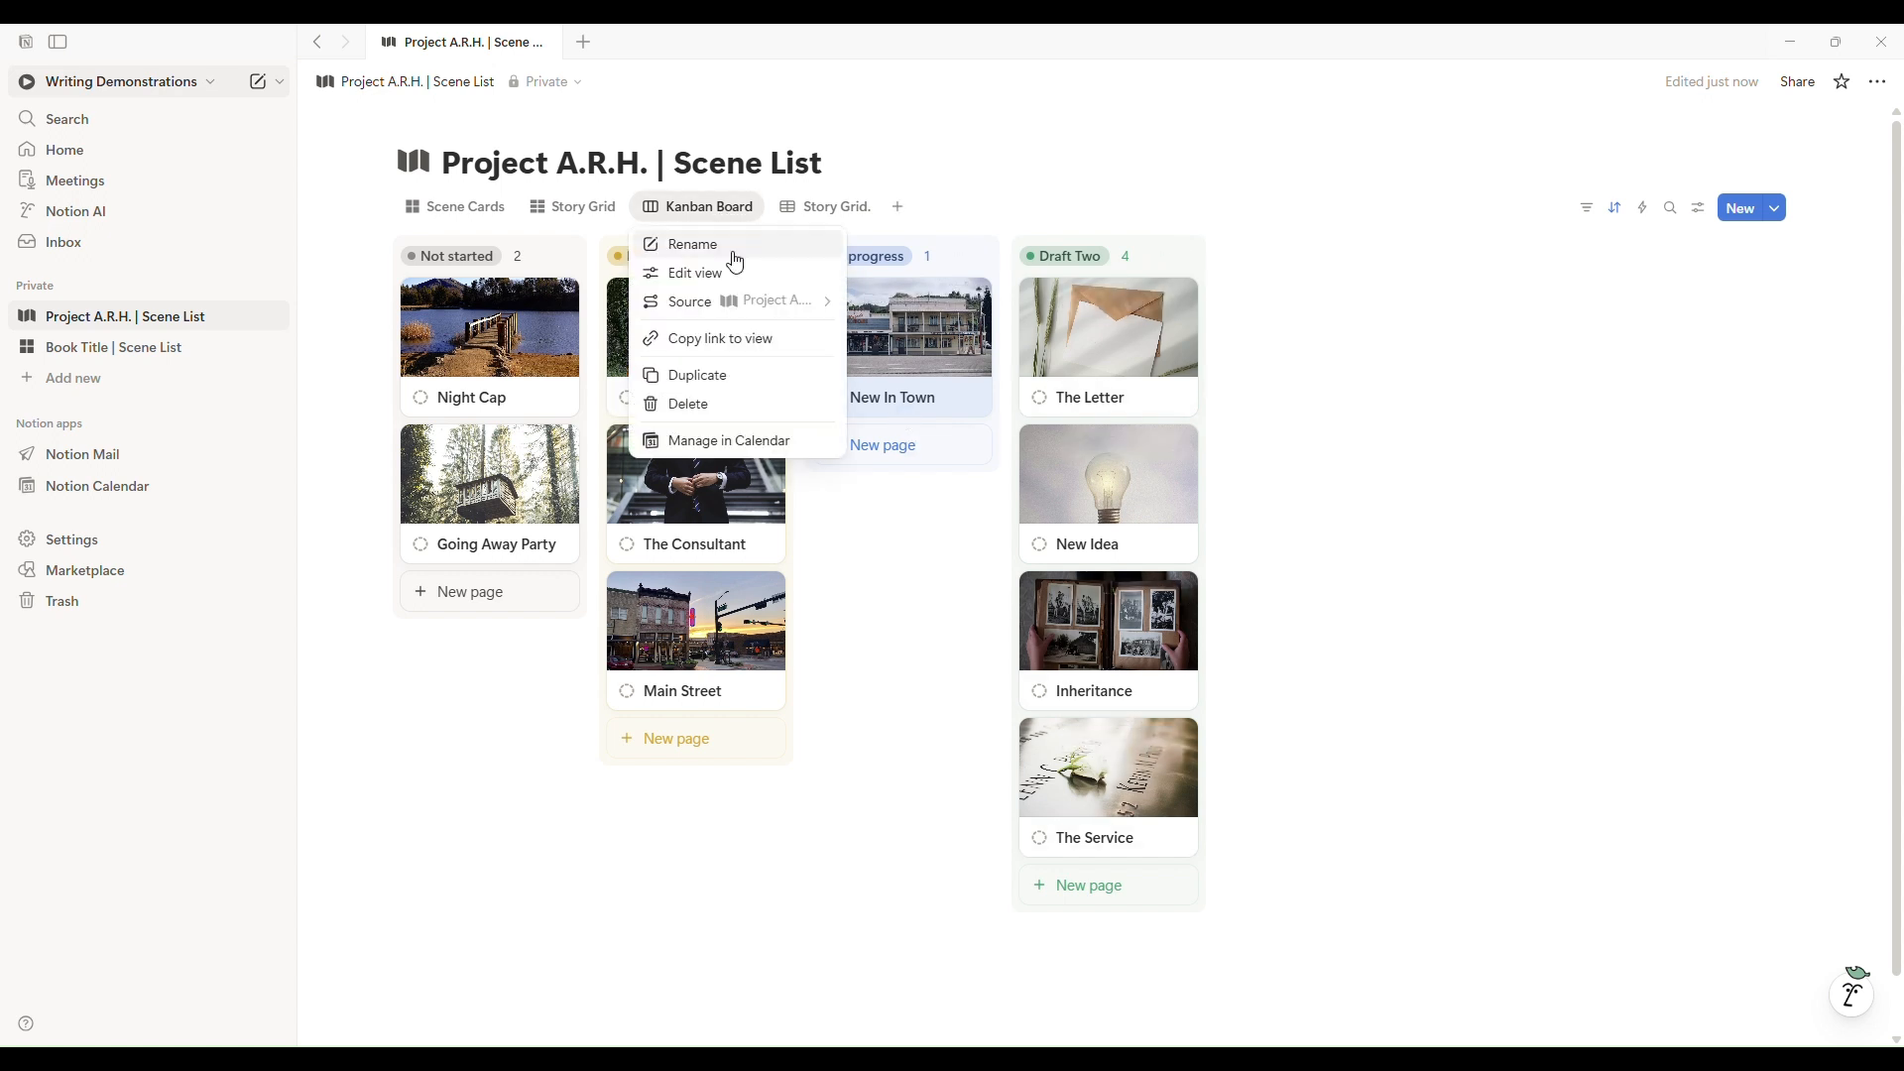
{"action": "left_click", "coordinate": [741, 285]}
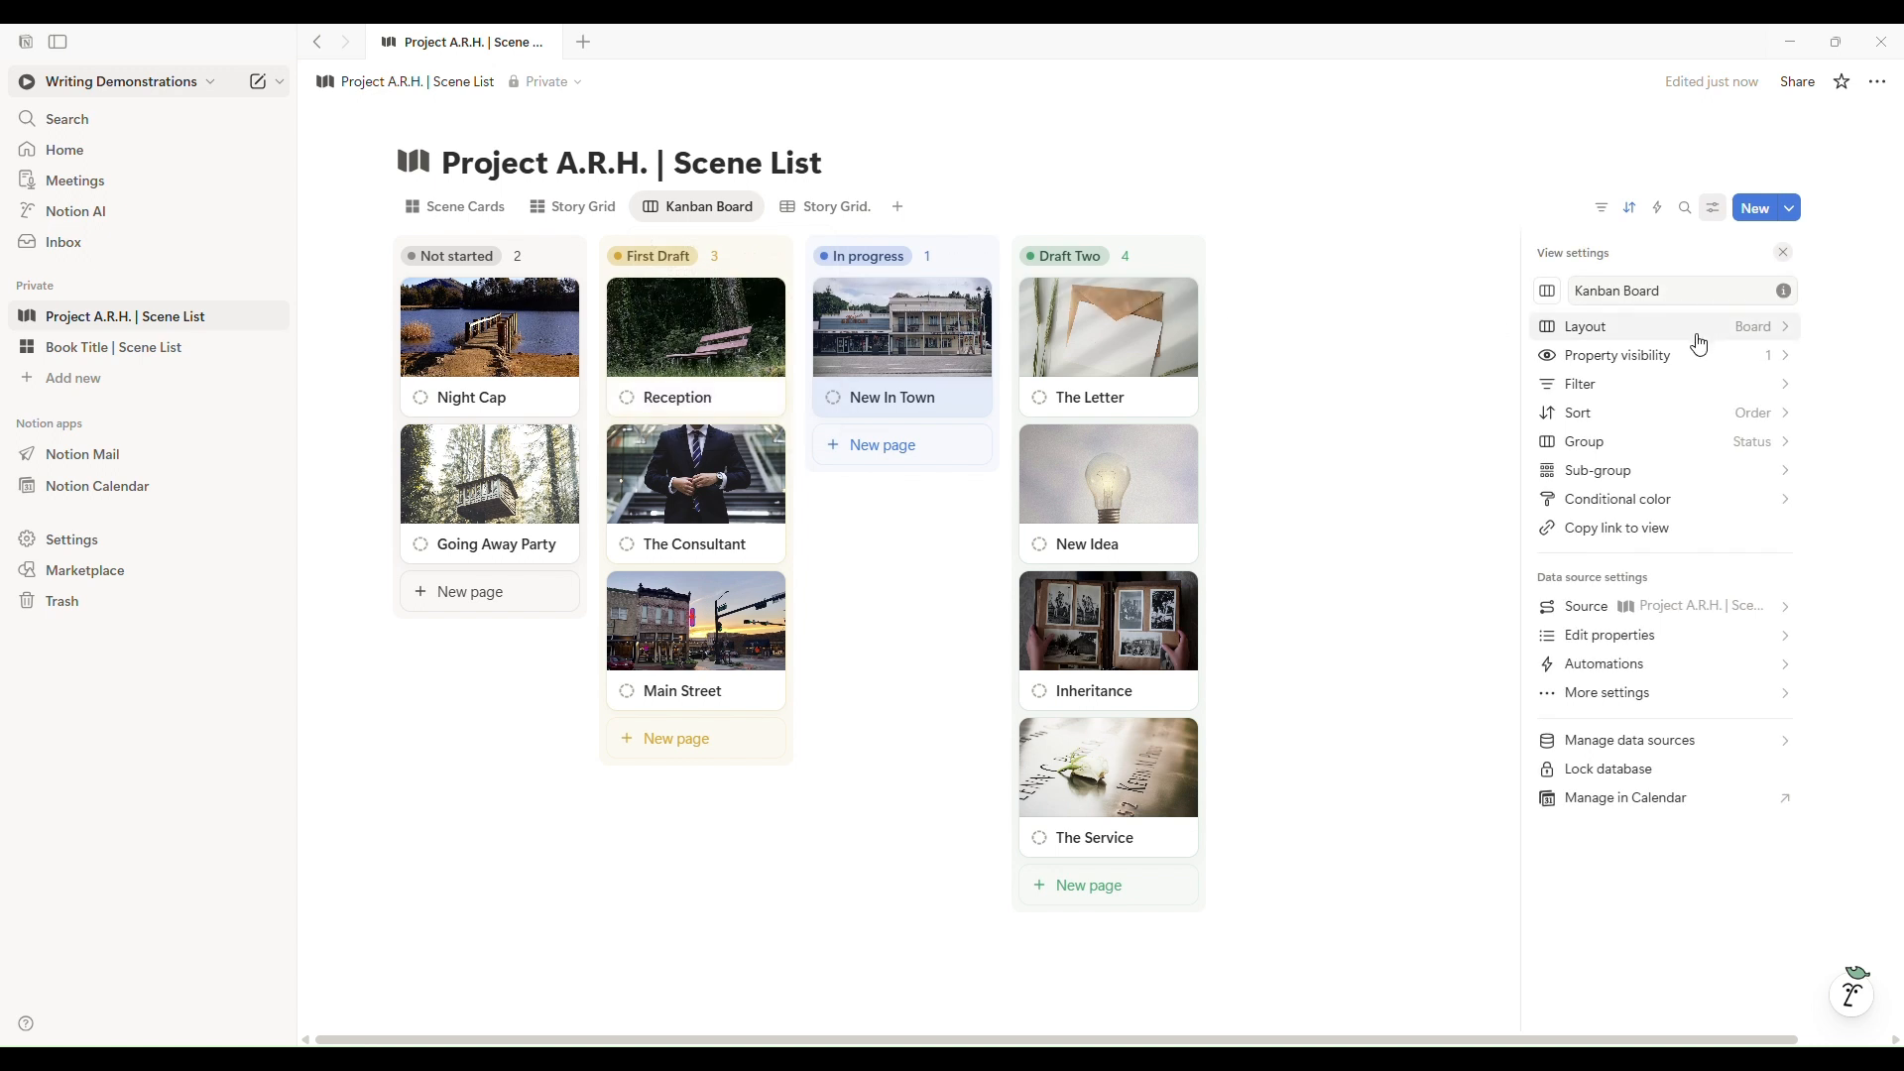
{"action": "left_click", "coordinate": [1609, 340]}
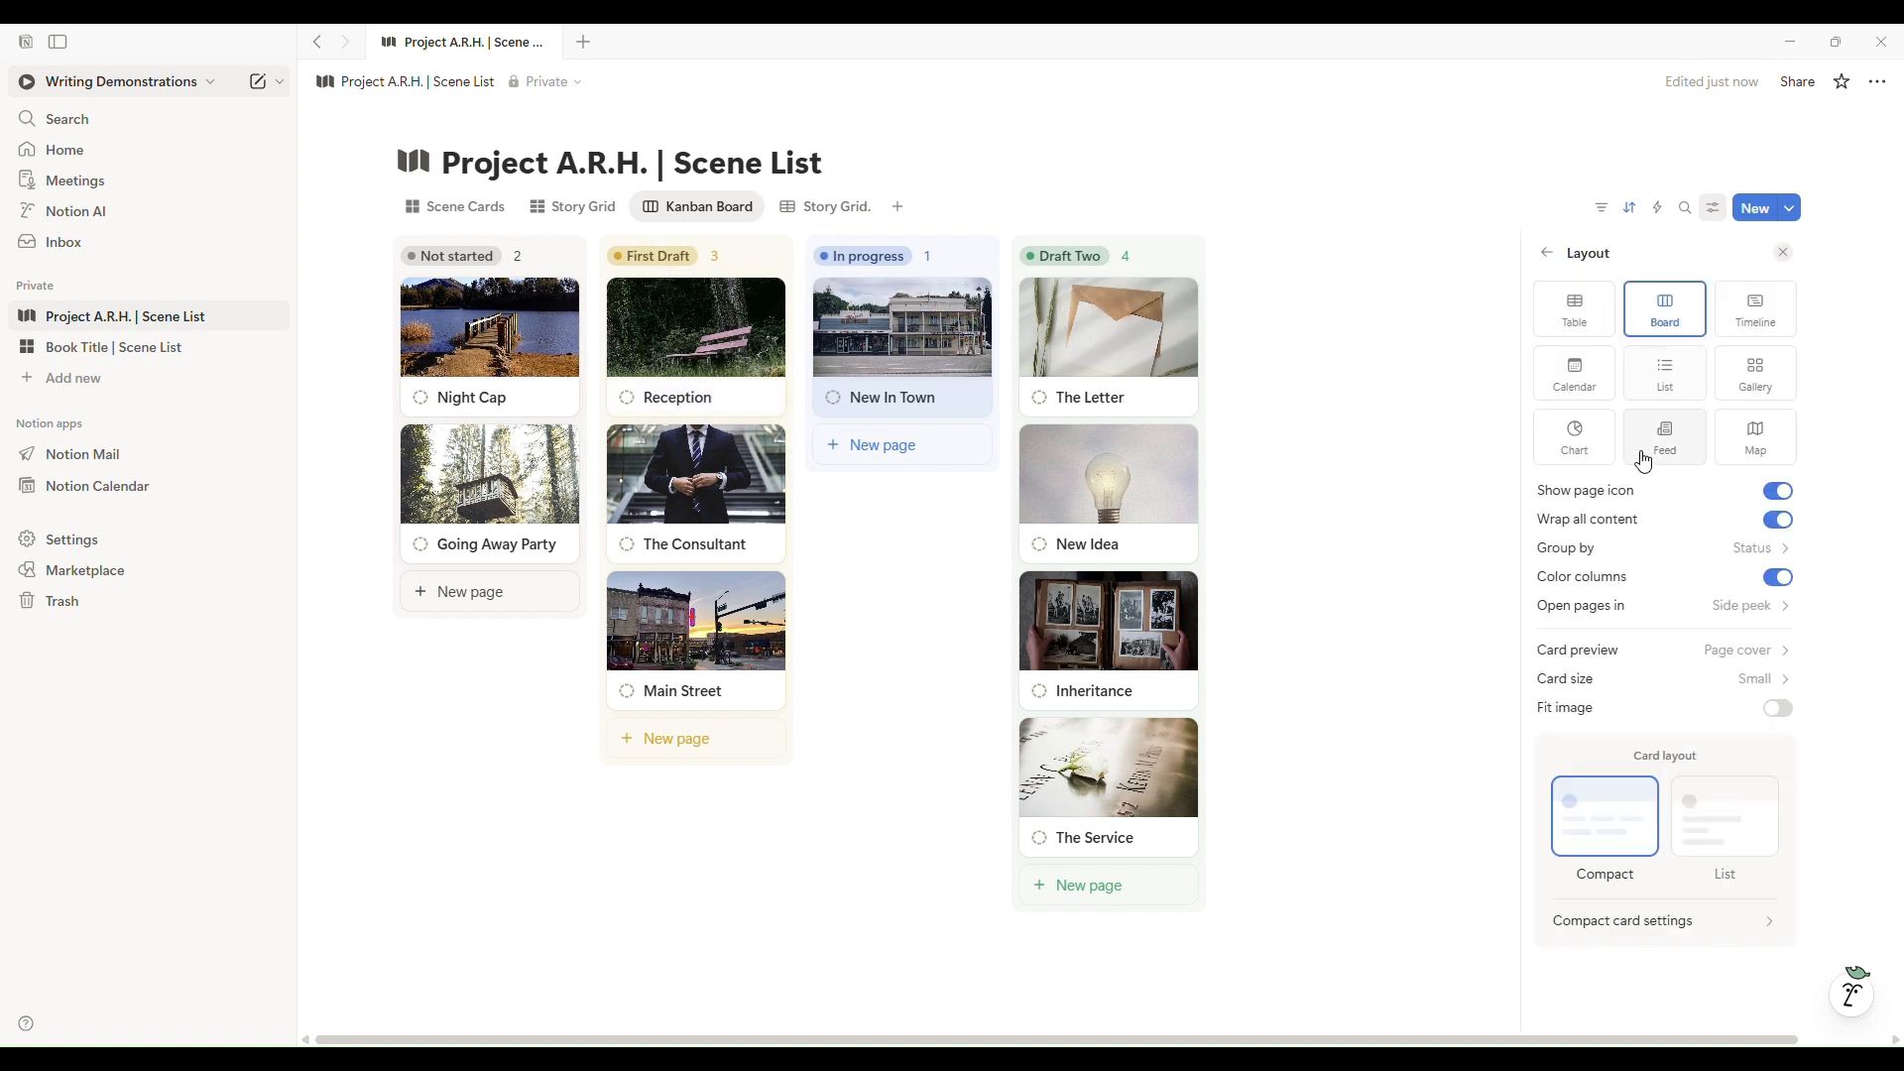
{"action": "left_click", "coordinate": [1664, 561]}
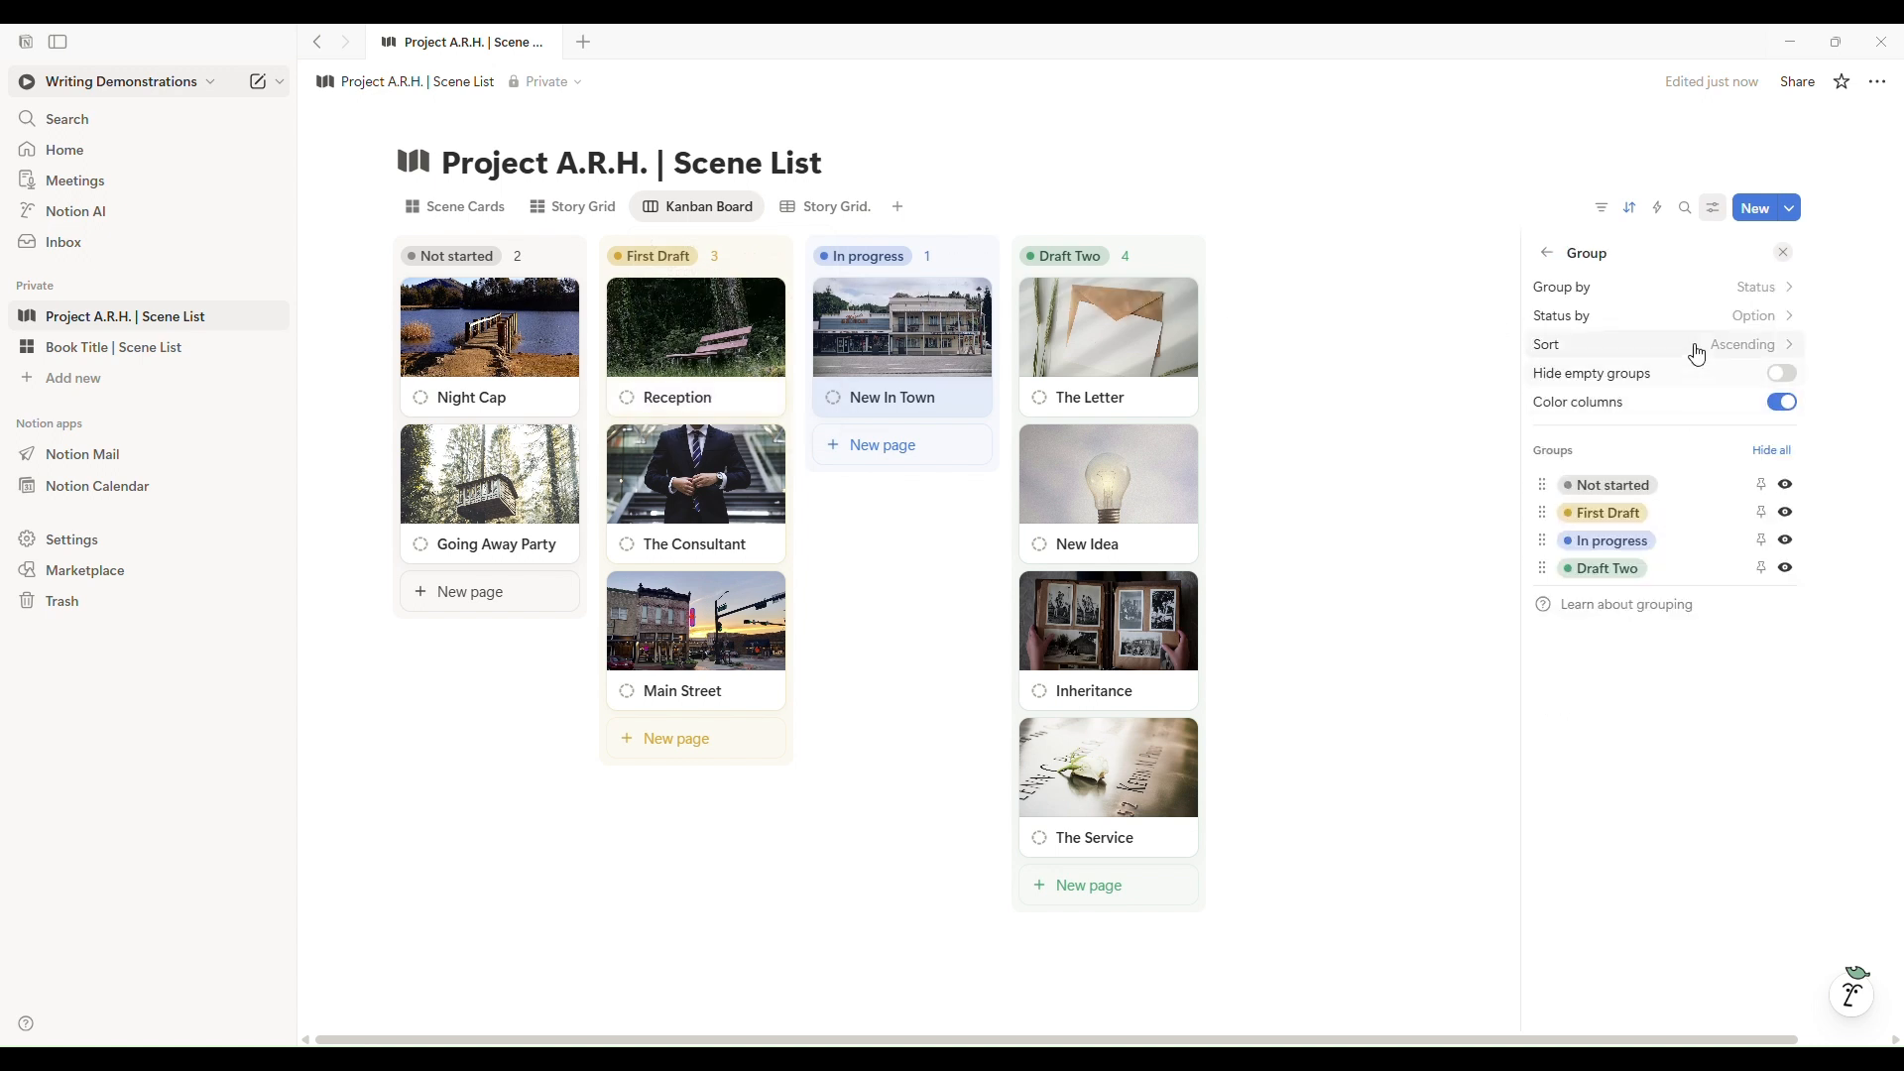
{"action": "left_click", "coordinate": [1749, 288]}
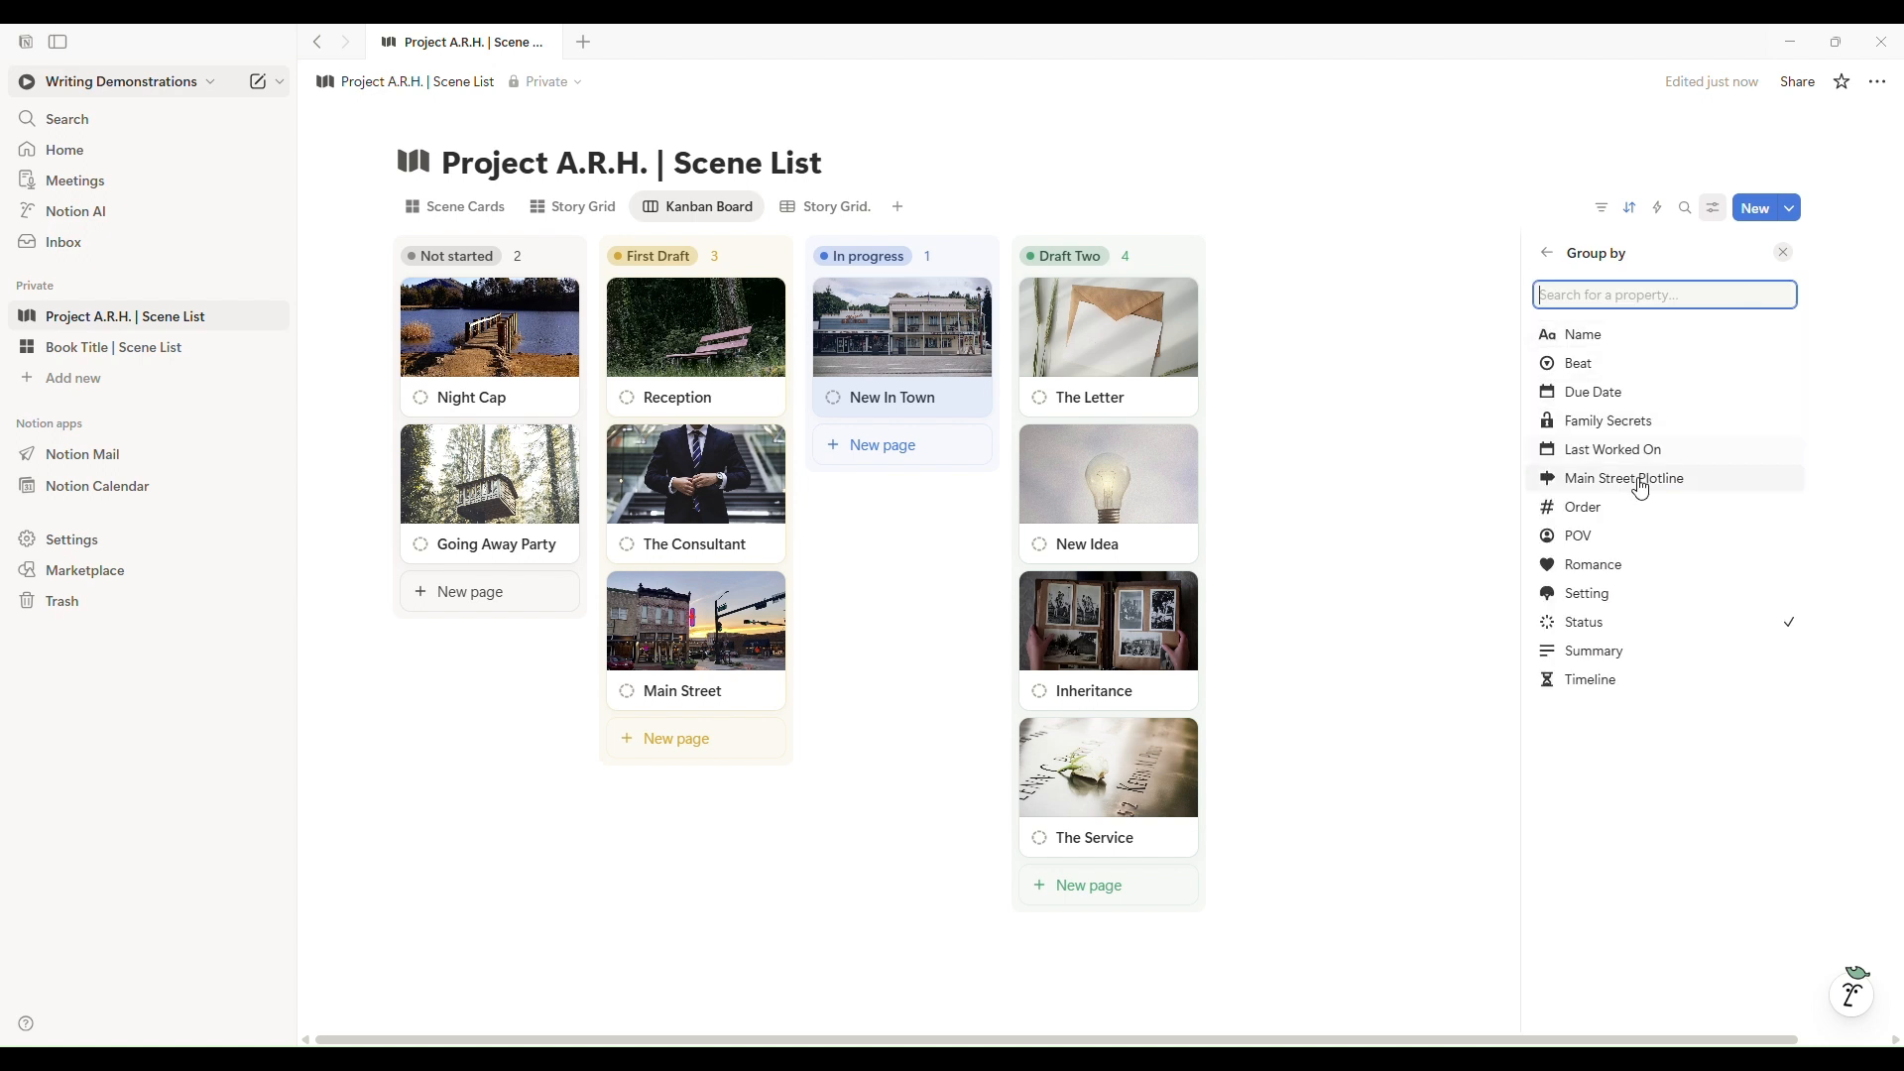
{"action": "left_click", "coordinate": [1631, 546]}
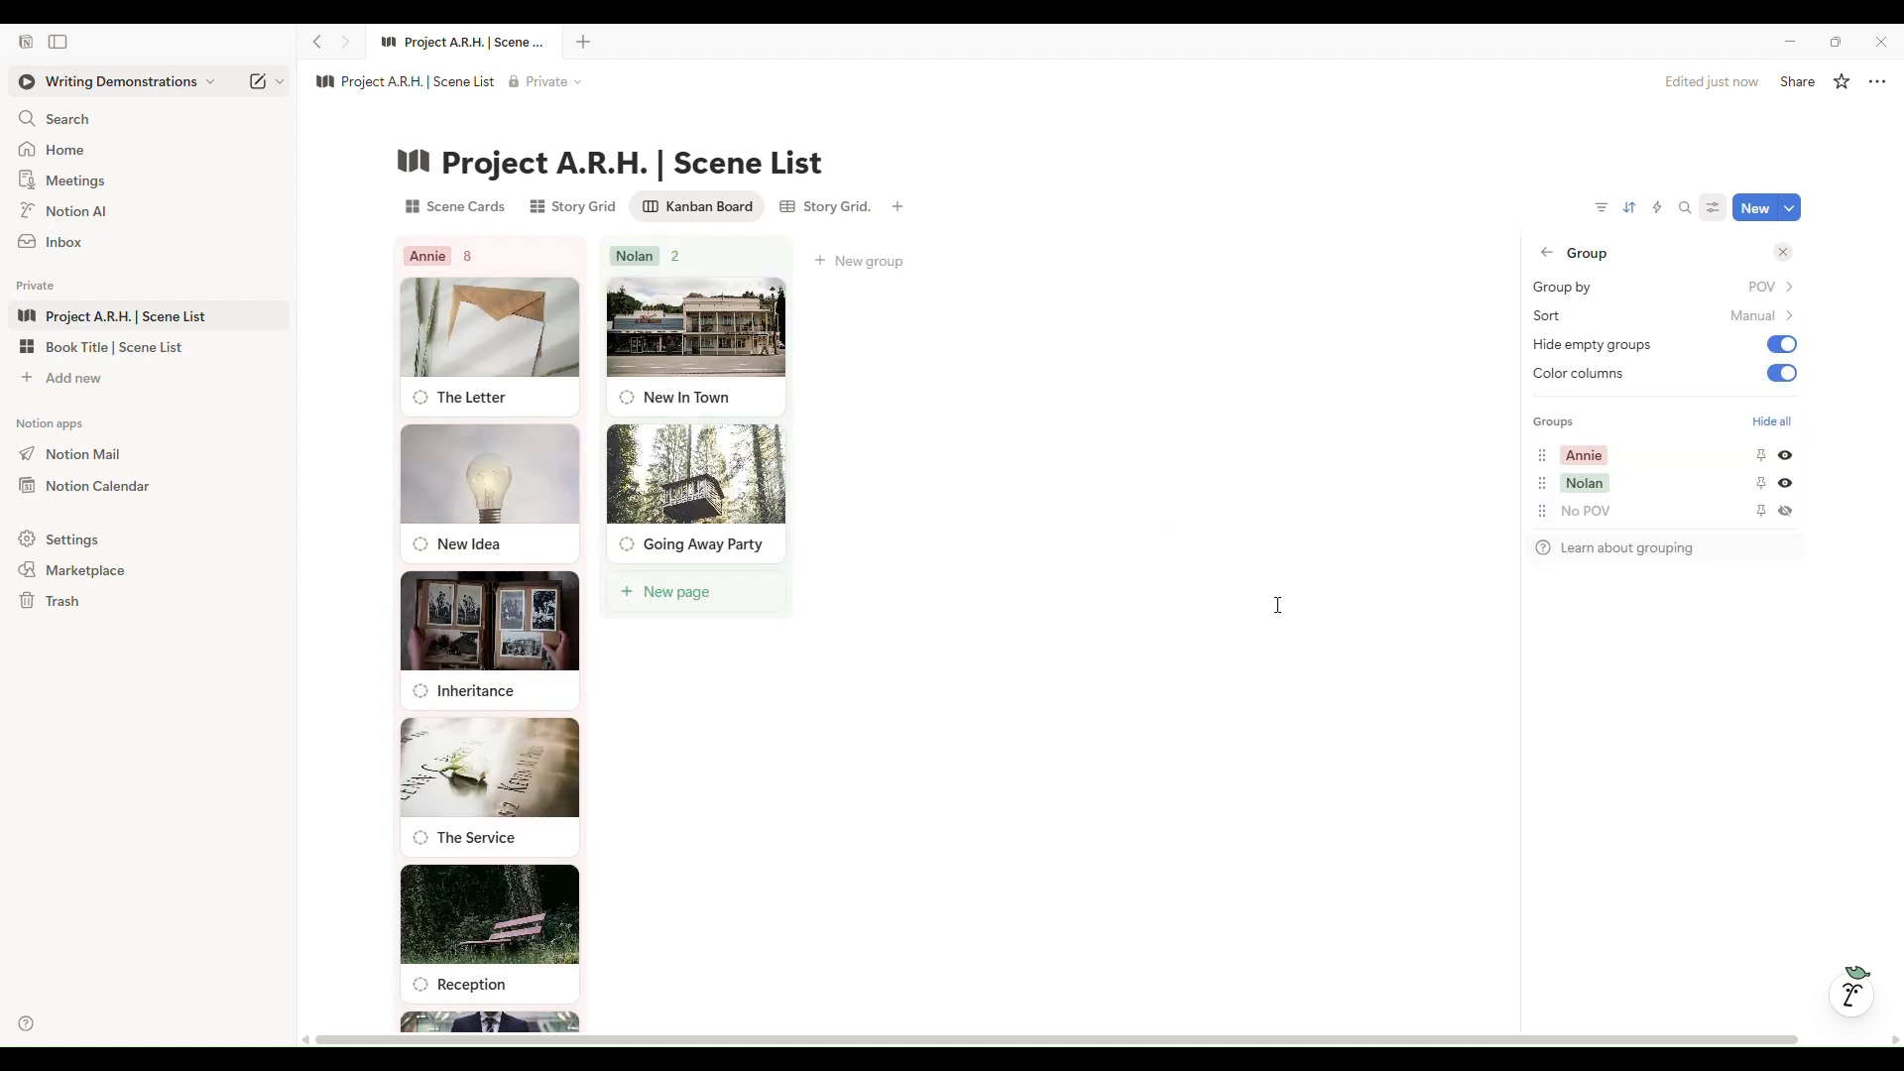
{"action": "left_click", "coordinate": [938, 791]}
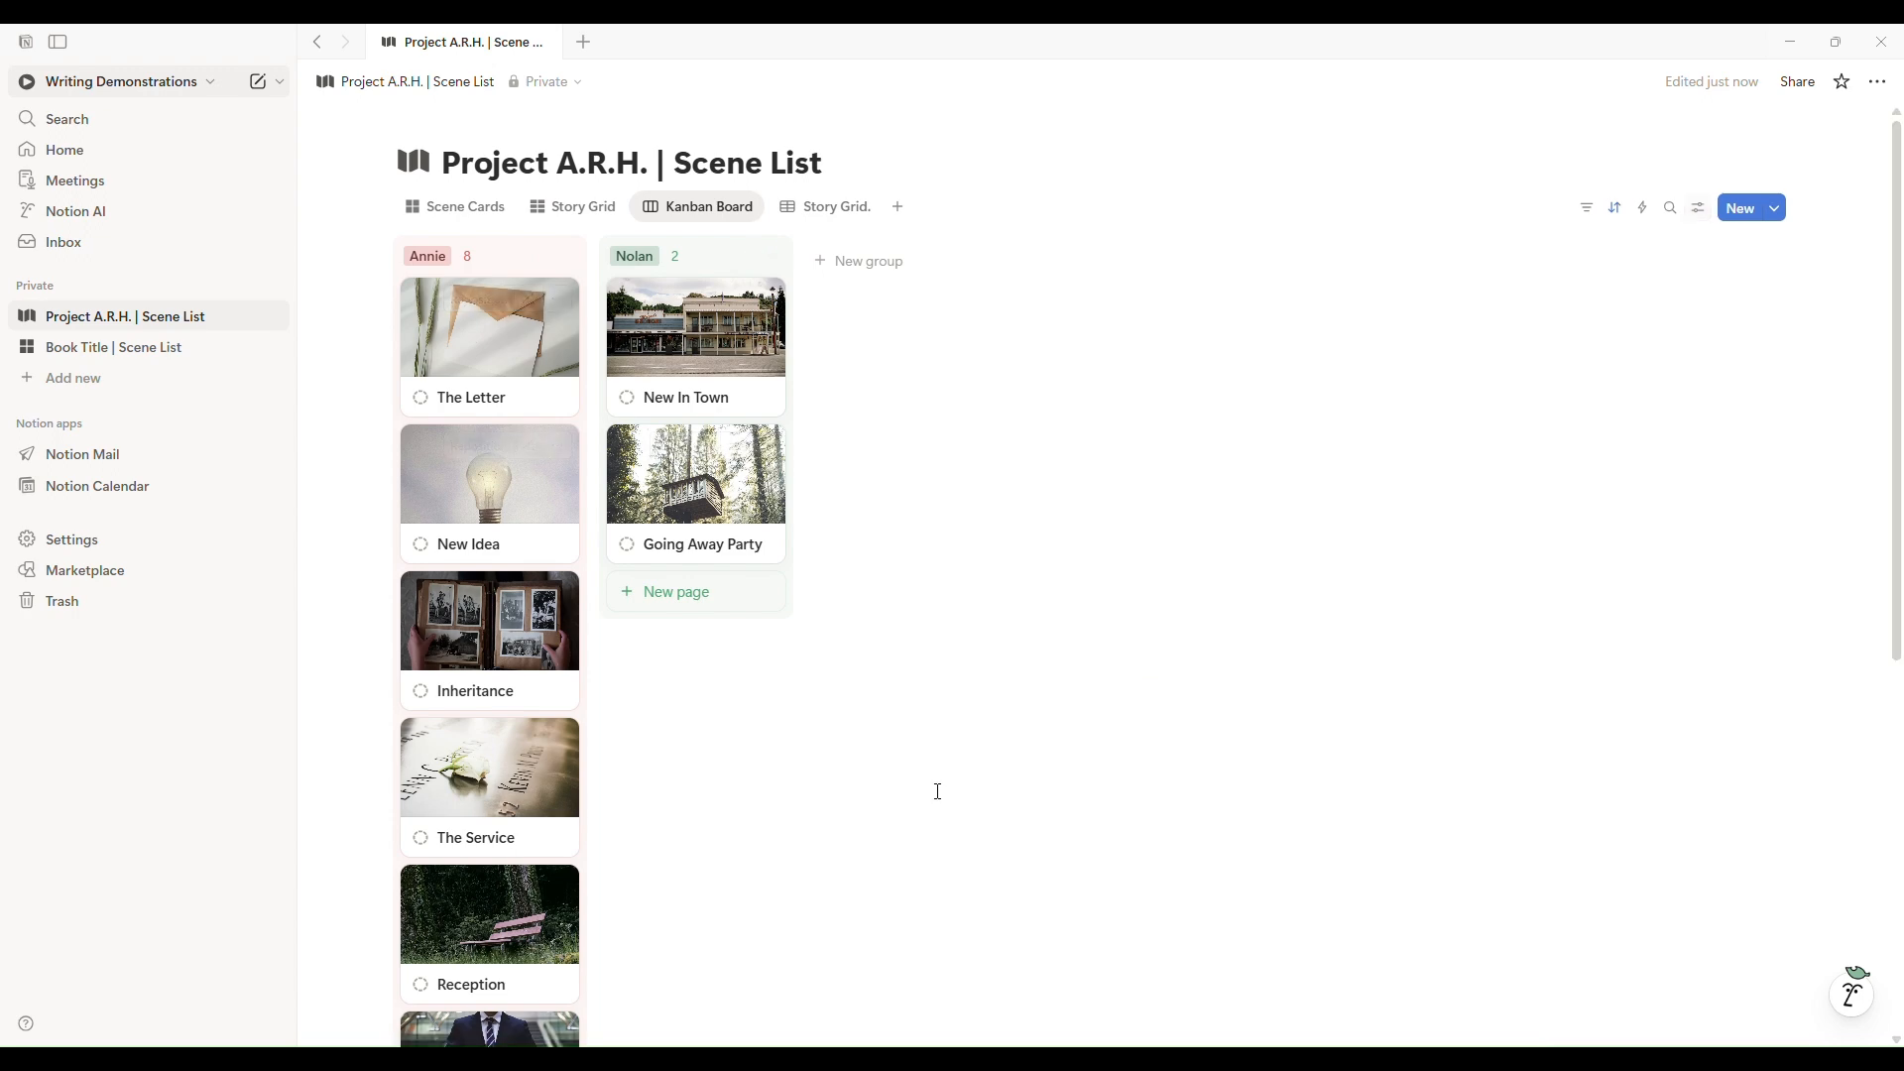
{"action": "scroll", "coordinate": [937, 791], "scroll_direction": "down", "scroll_amount": 6}
{"action": "scroll", "coordinate": [948, 790], "scroll_direction": "up", "scroll_amount": 6}
Group the Kanban Board by Timeline and look through the resulting columns.
{"action": "left_click", "coordinate": [1775, 209]}
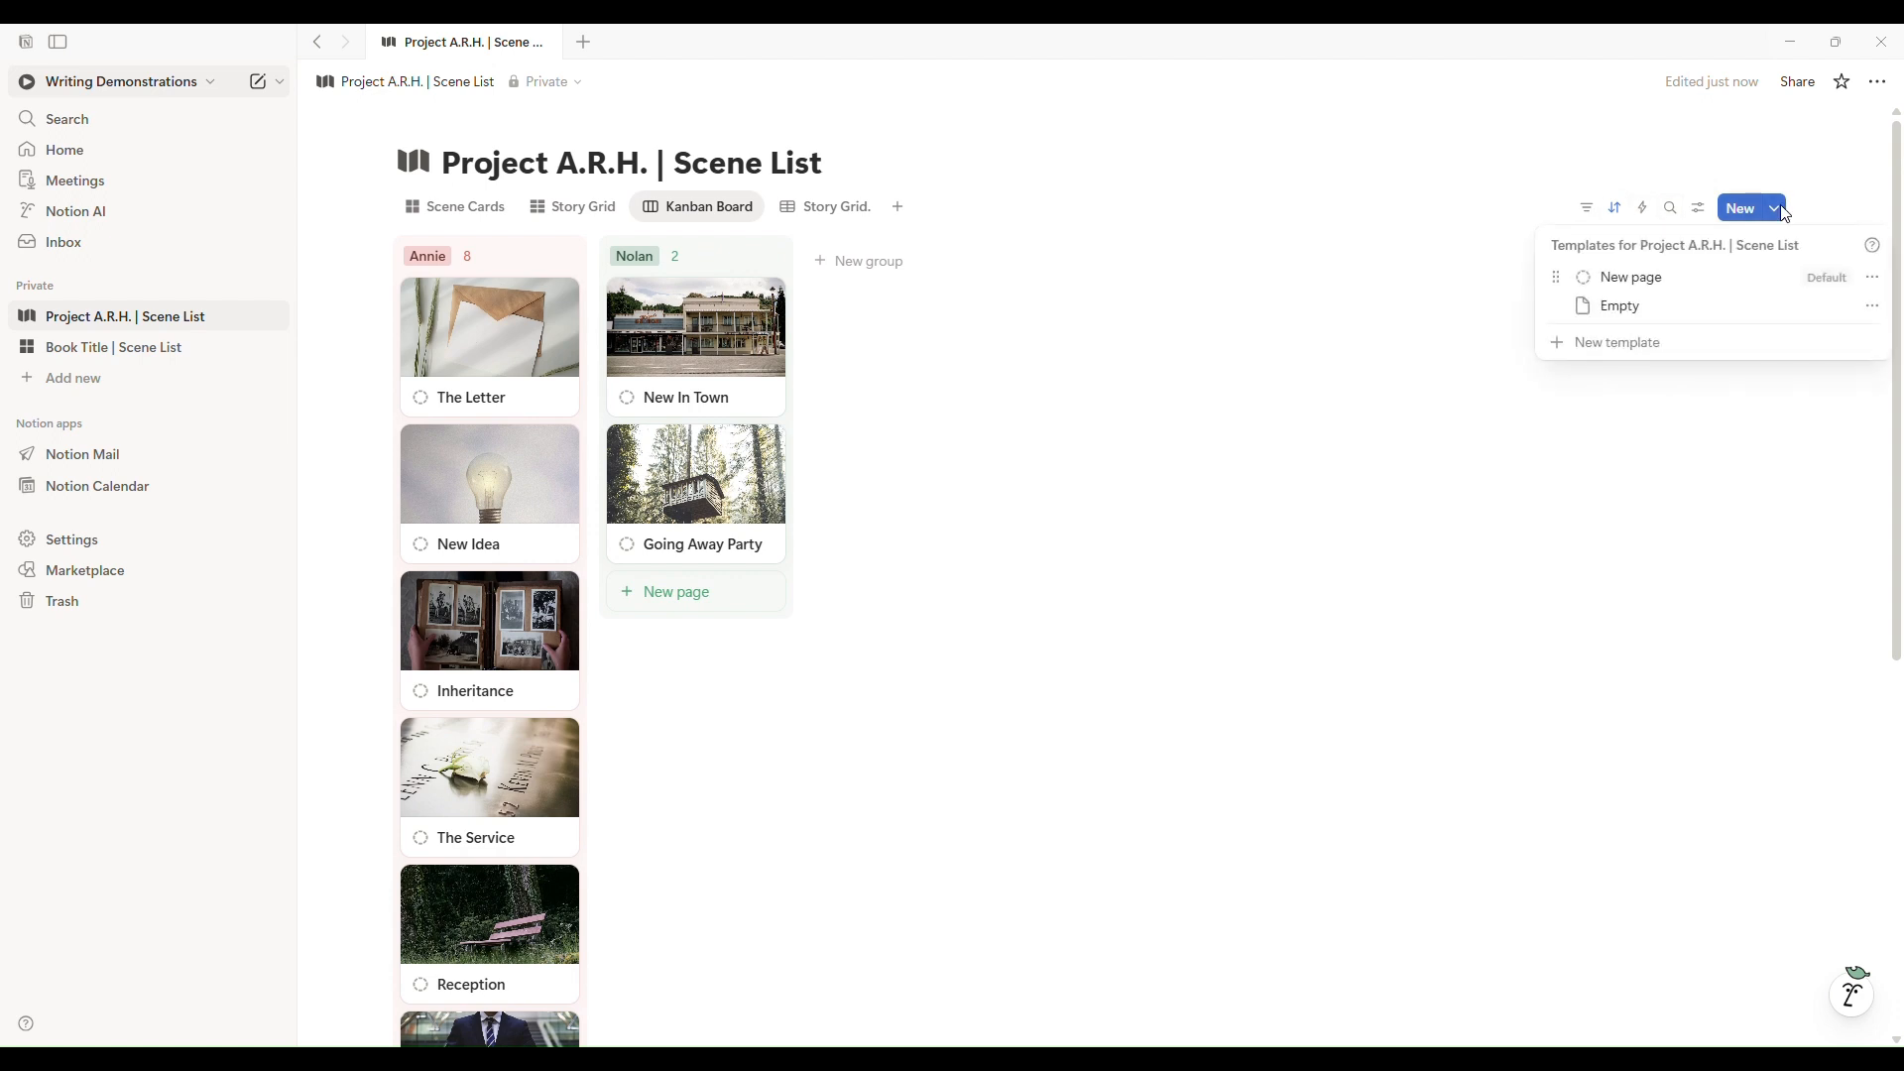
{"action": "key", "text": "Escape"}
{"action": "left_click", "coordinate": [708, 207]}
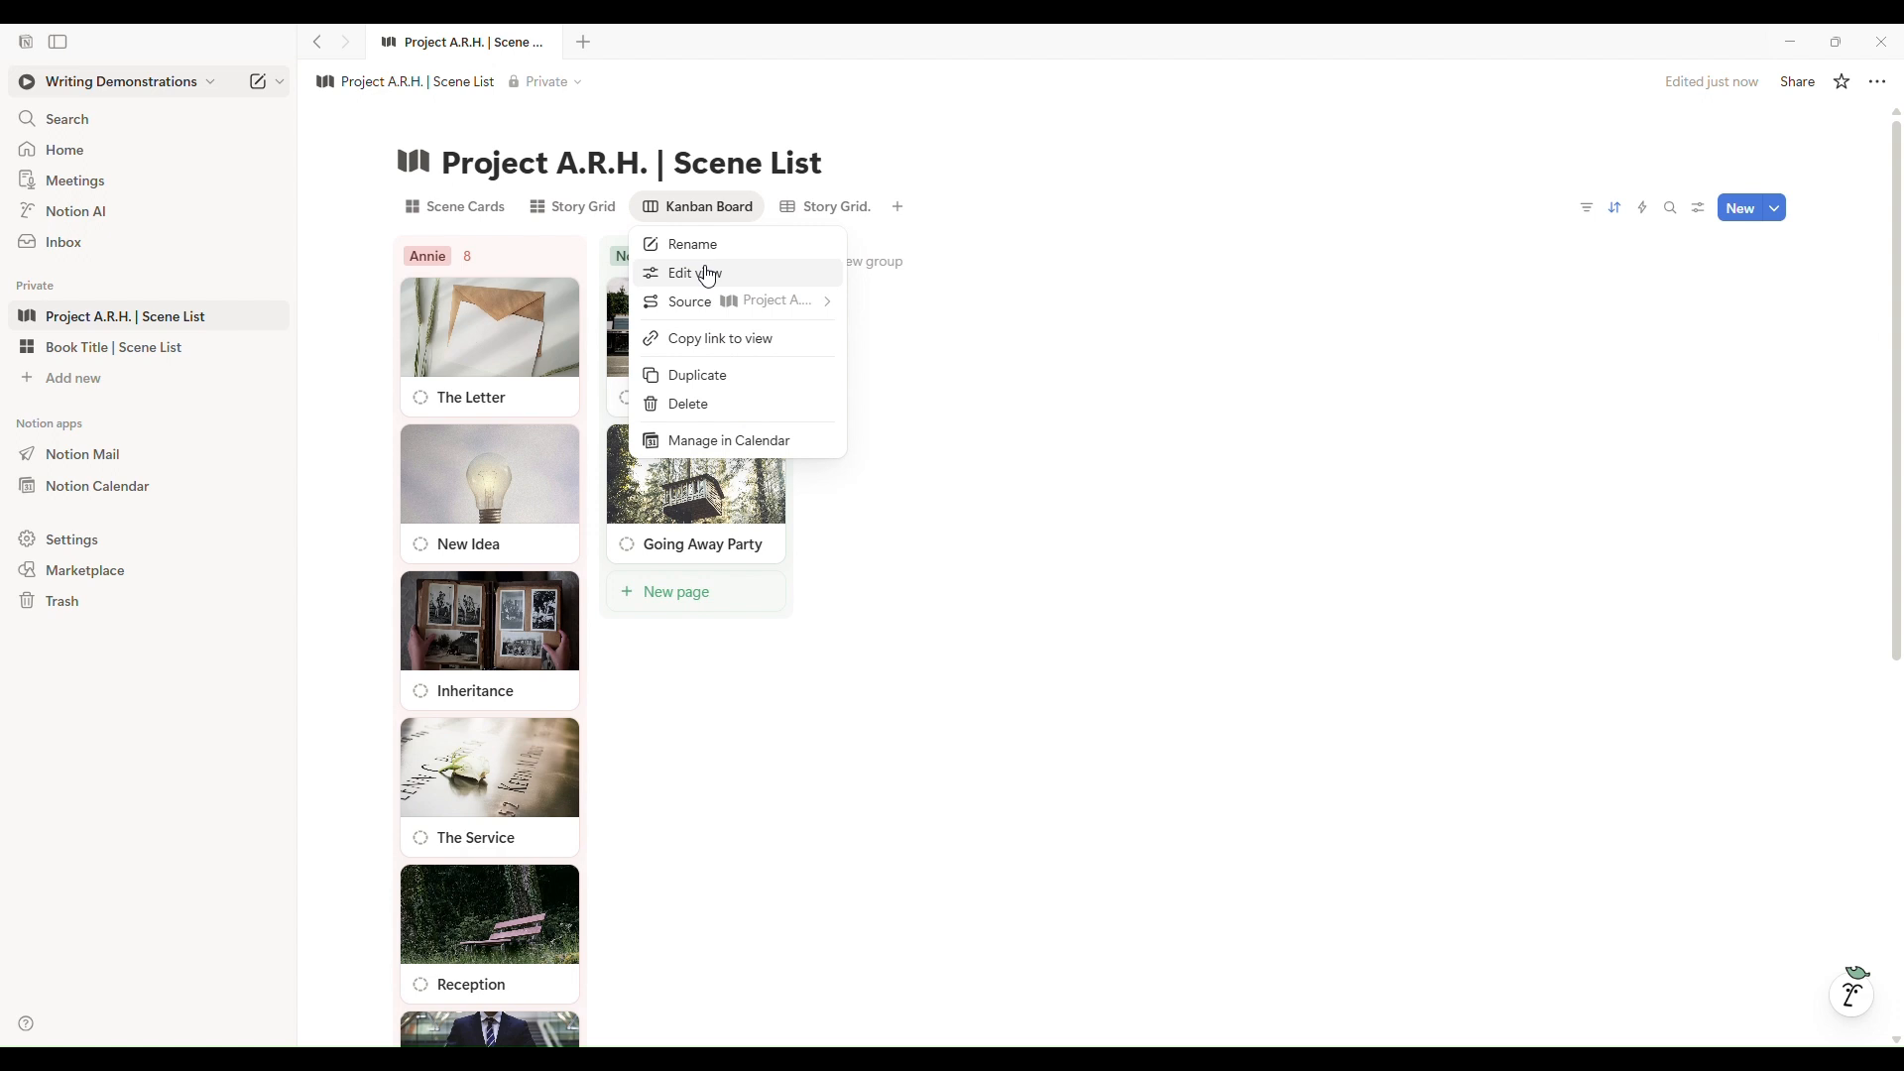
{"action": "left_click", "coordinate": [694, 274]}
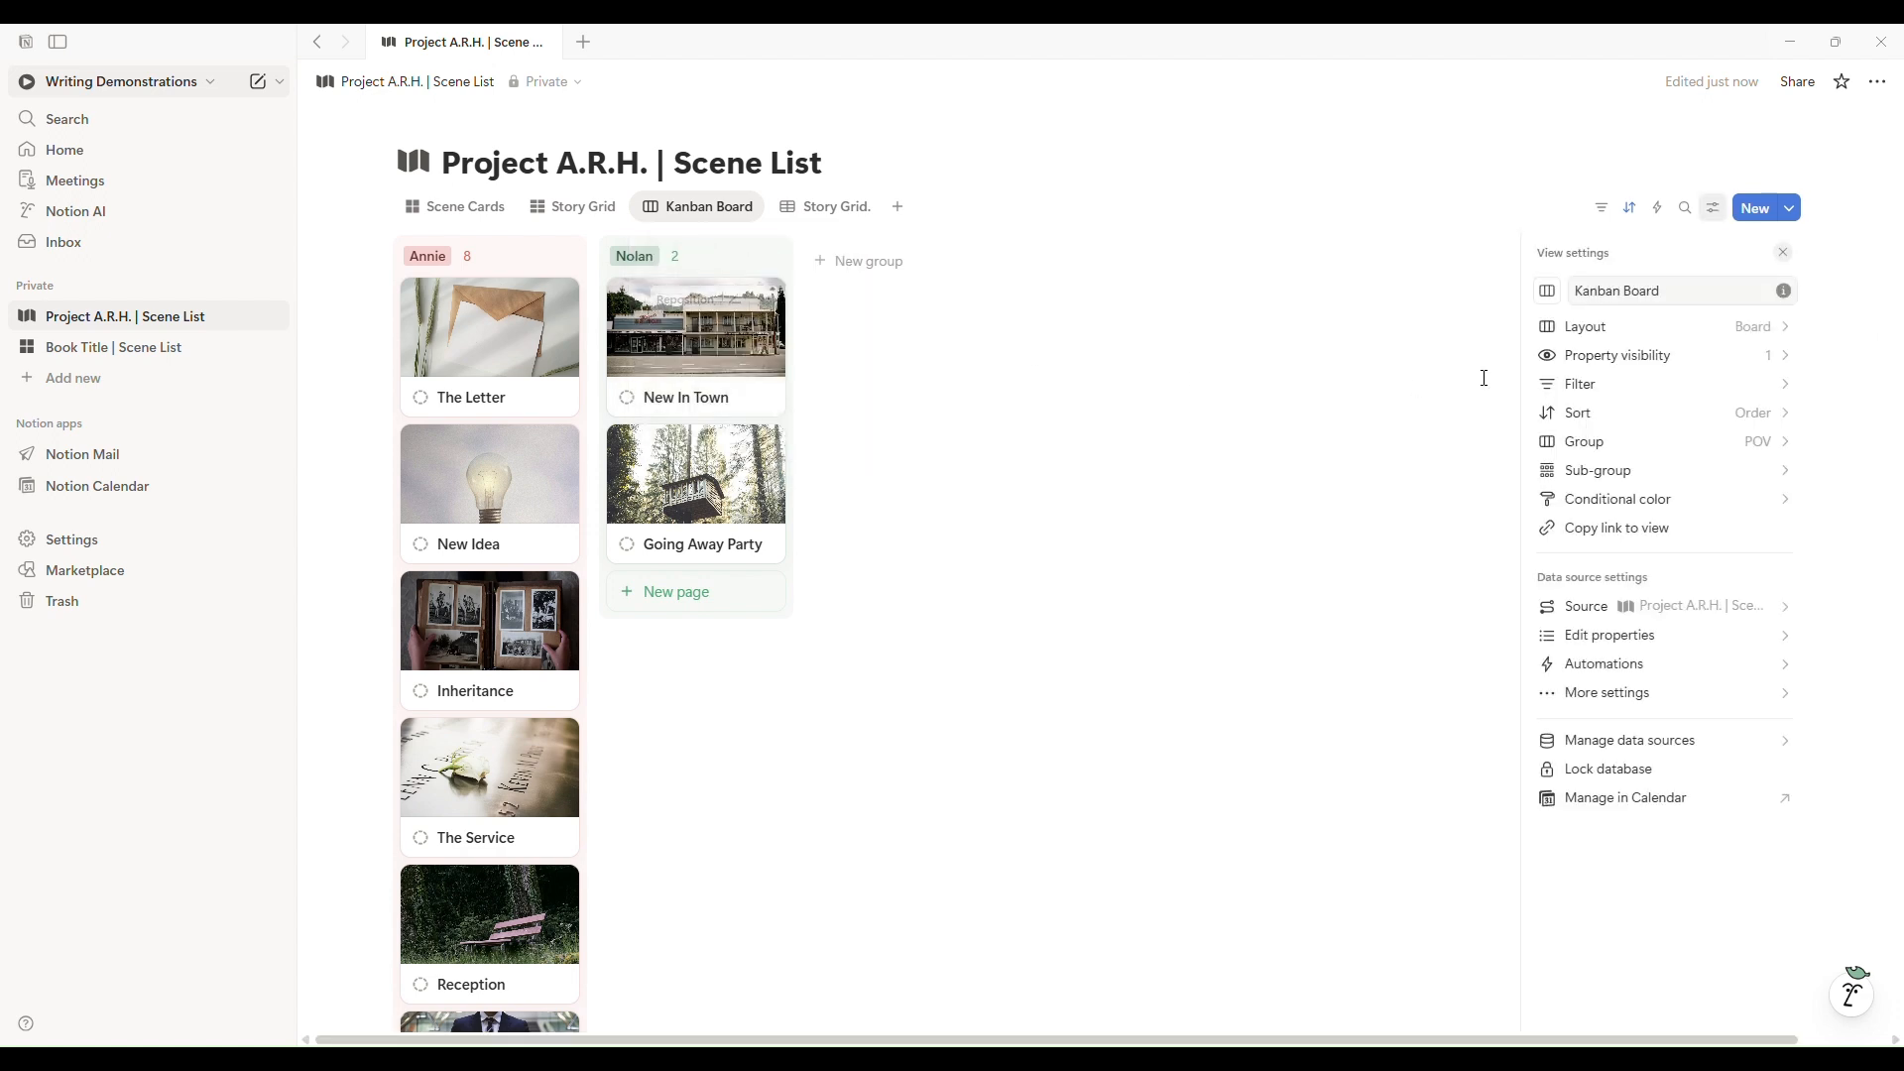
{"action": "left_click", "coordinate": [1719, 339]}
{"action": "left_click", "coordinate": [1726, 548]}
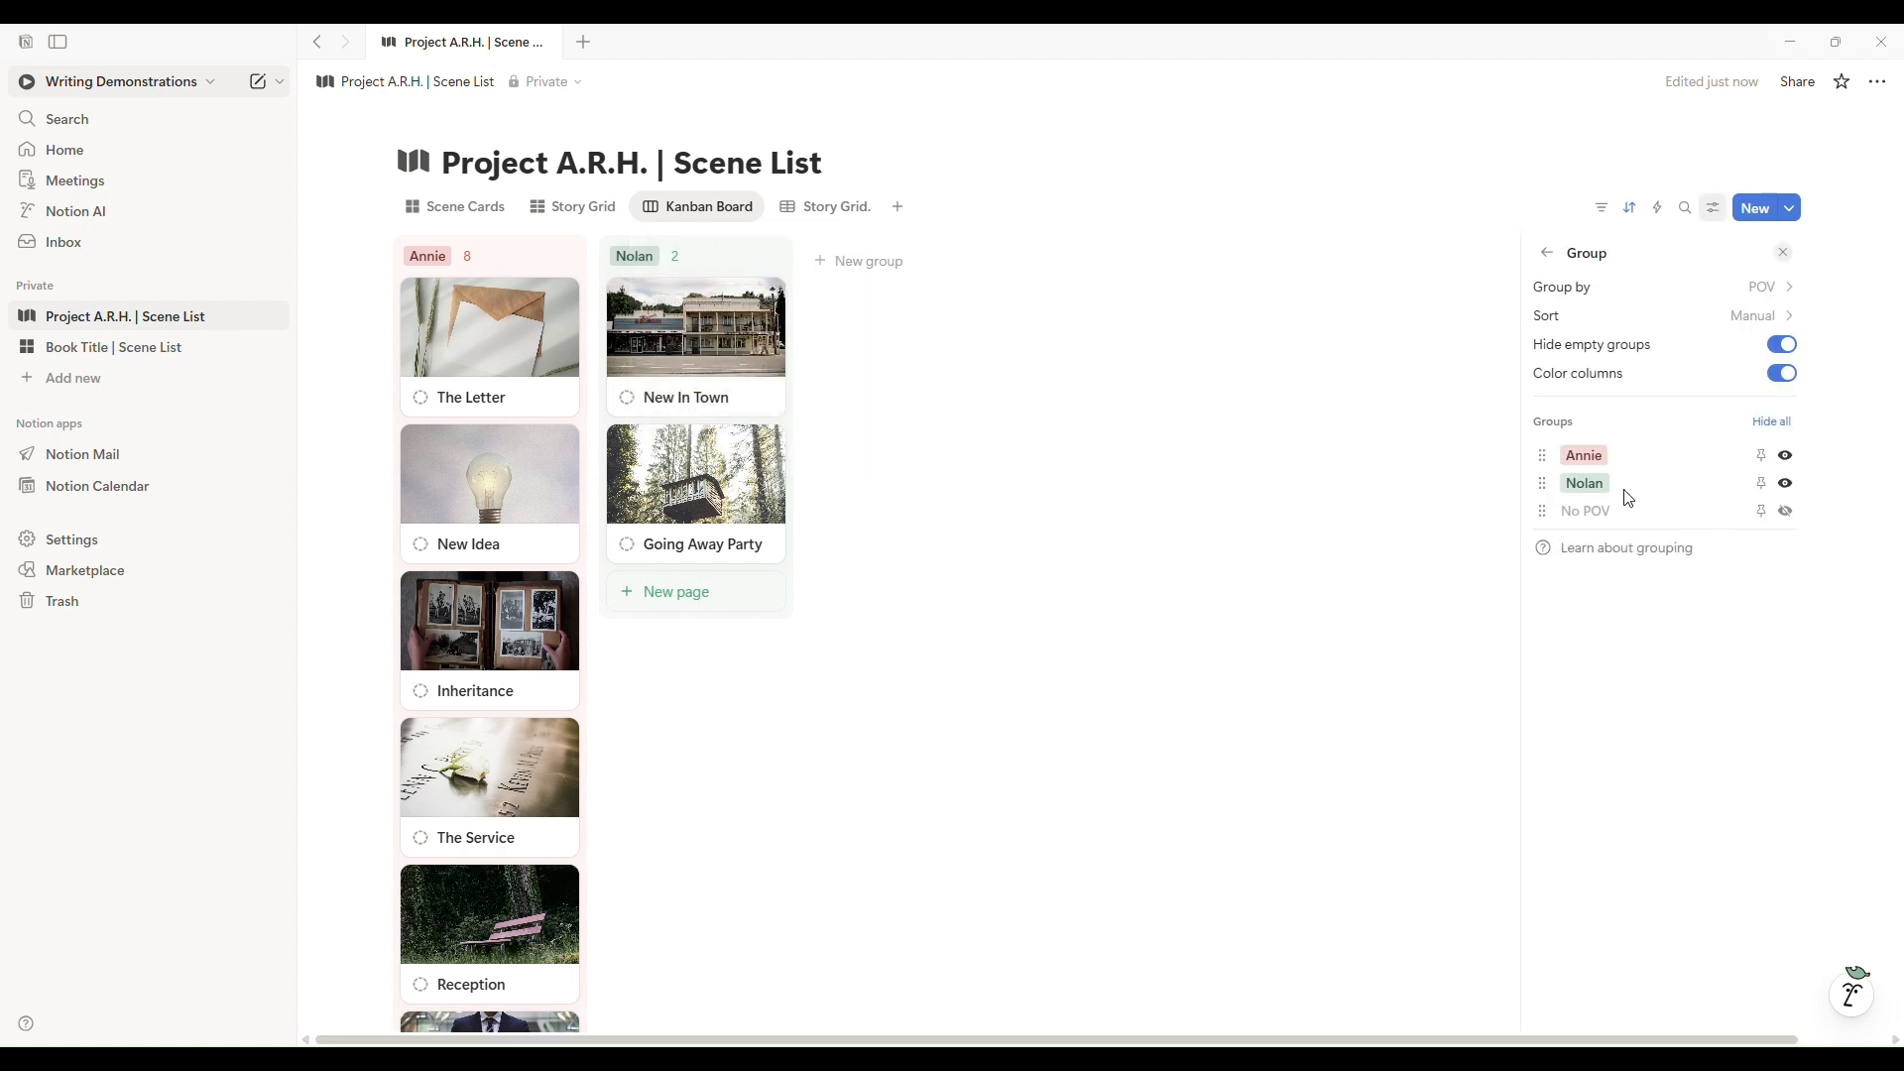
{"action": "left_click", "coordinate": [1713, 292]}
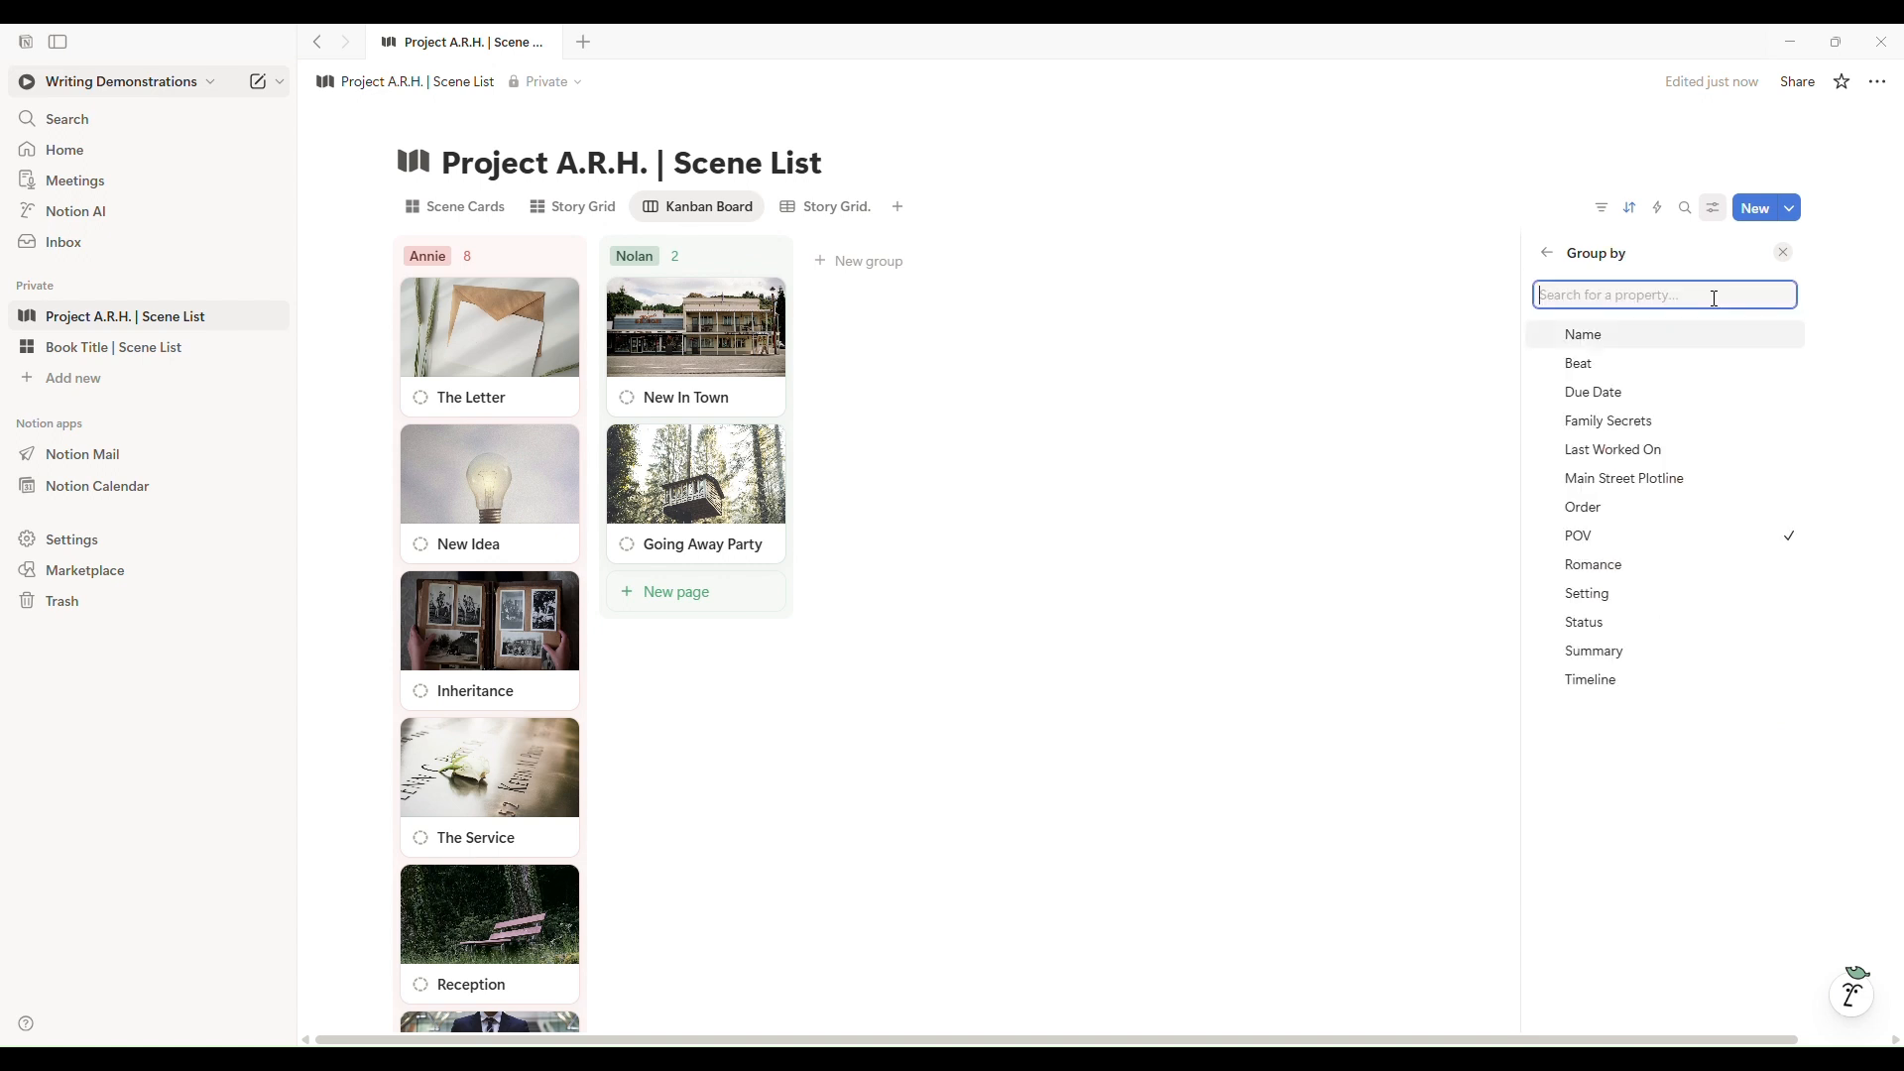
{"action": "left_click", "coordinate": [1634, 684]}
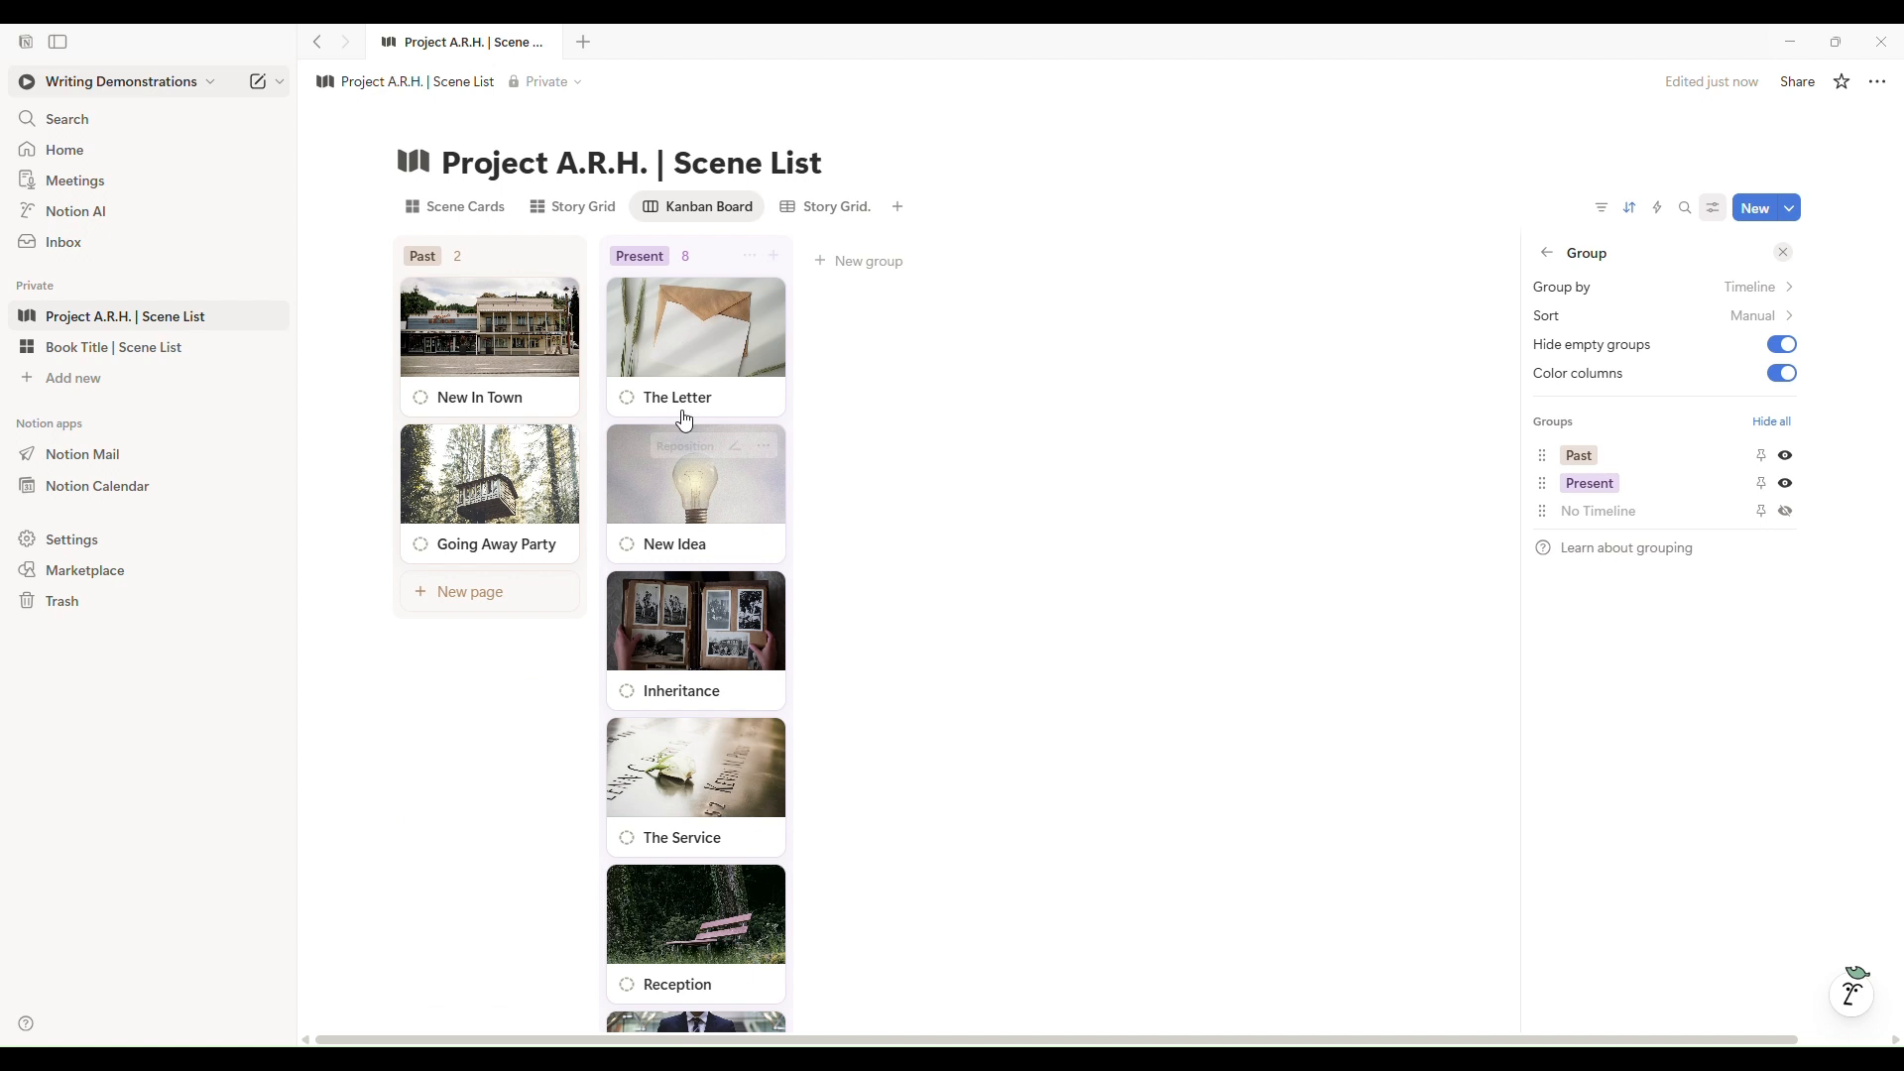
{"action": "left_click", "coordinate": [1118, 493]}
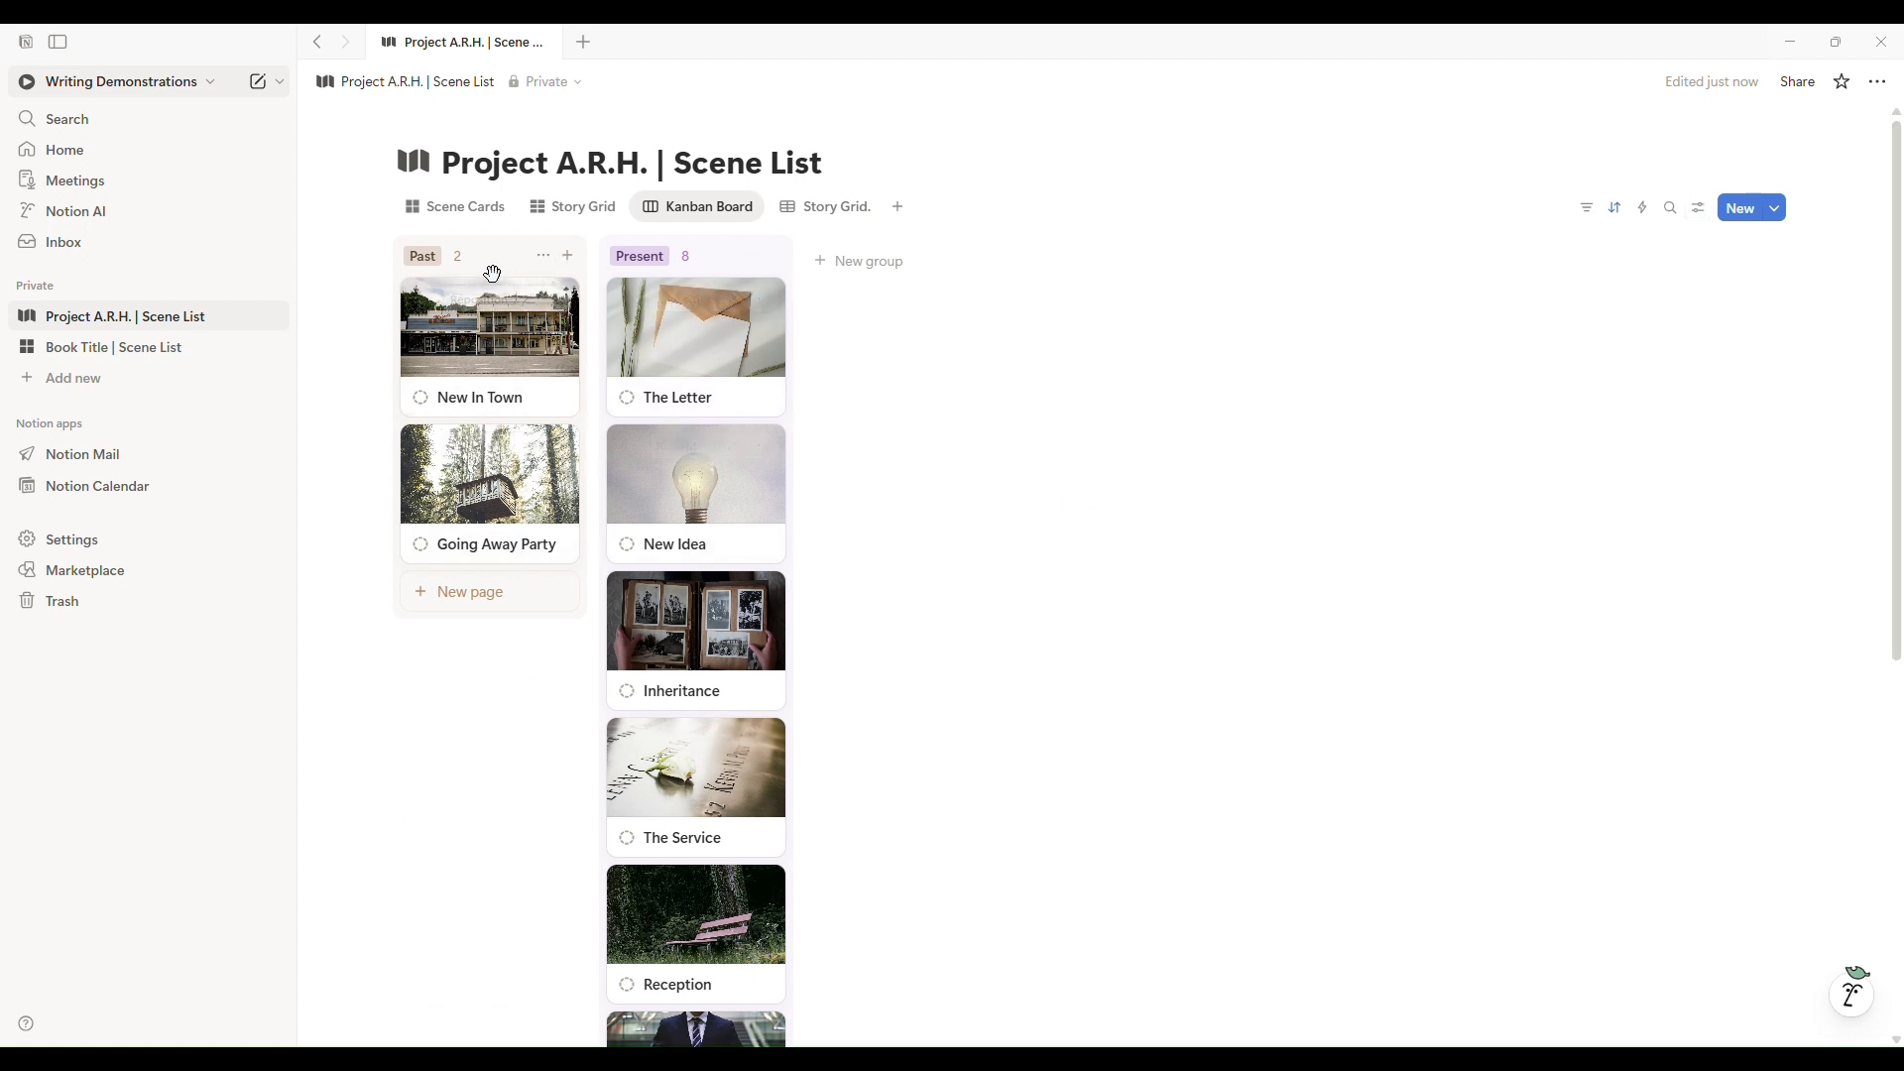
{"action": "scroll", "coordinate": [740, 519], "scroll_direction": "down", "scroll_amount": 6}
{"action": "scroll", "coordinate": [754, 671], "scroll_direction": "up", "scroll_amount": 6}
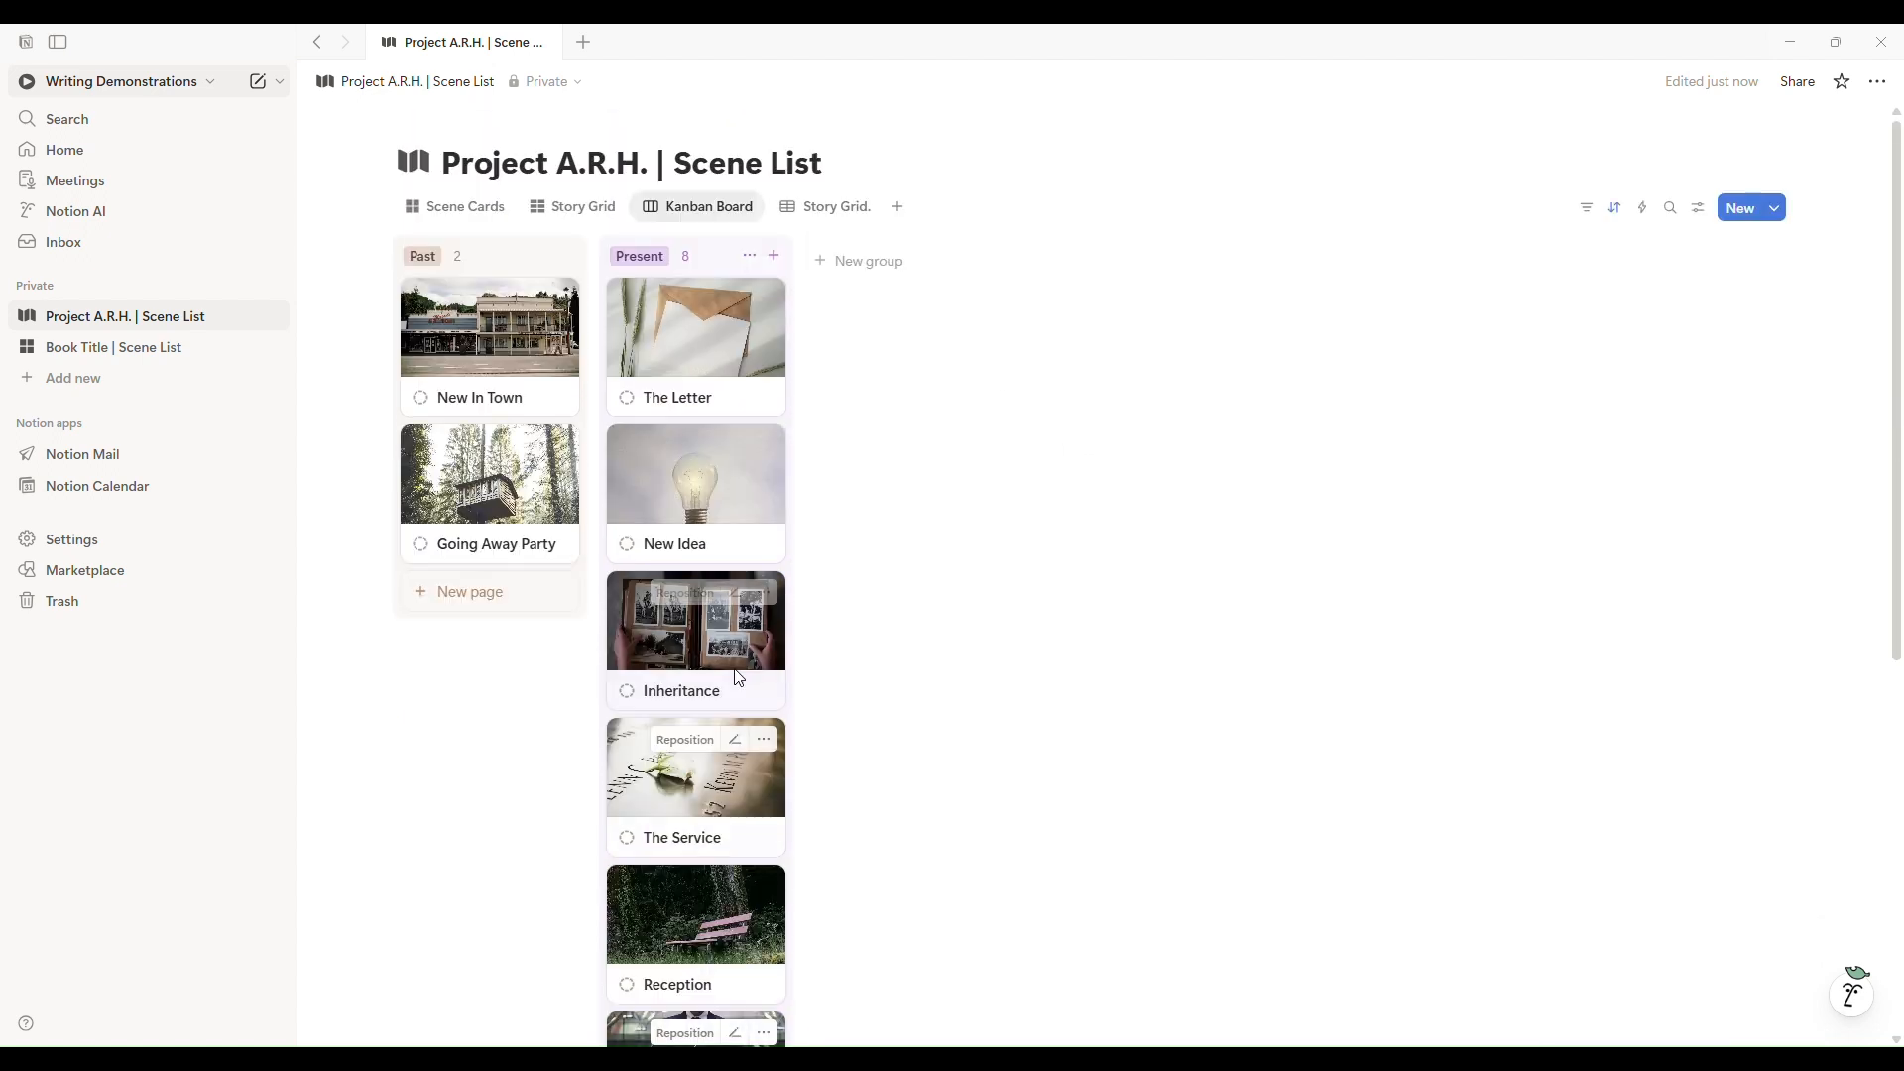
Set the Kanban Board grouping back to Status.
{"action": "left_click", "coordinate": [751, 212]}
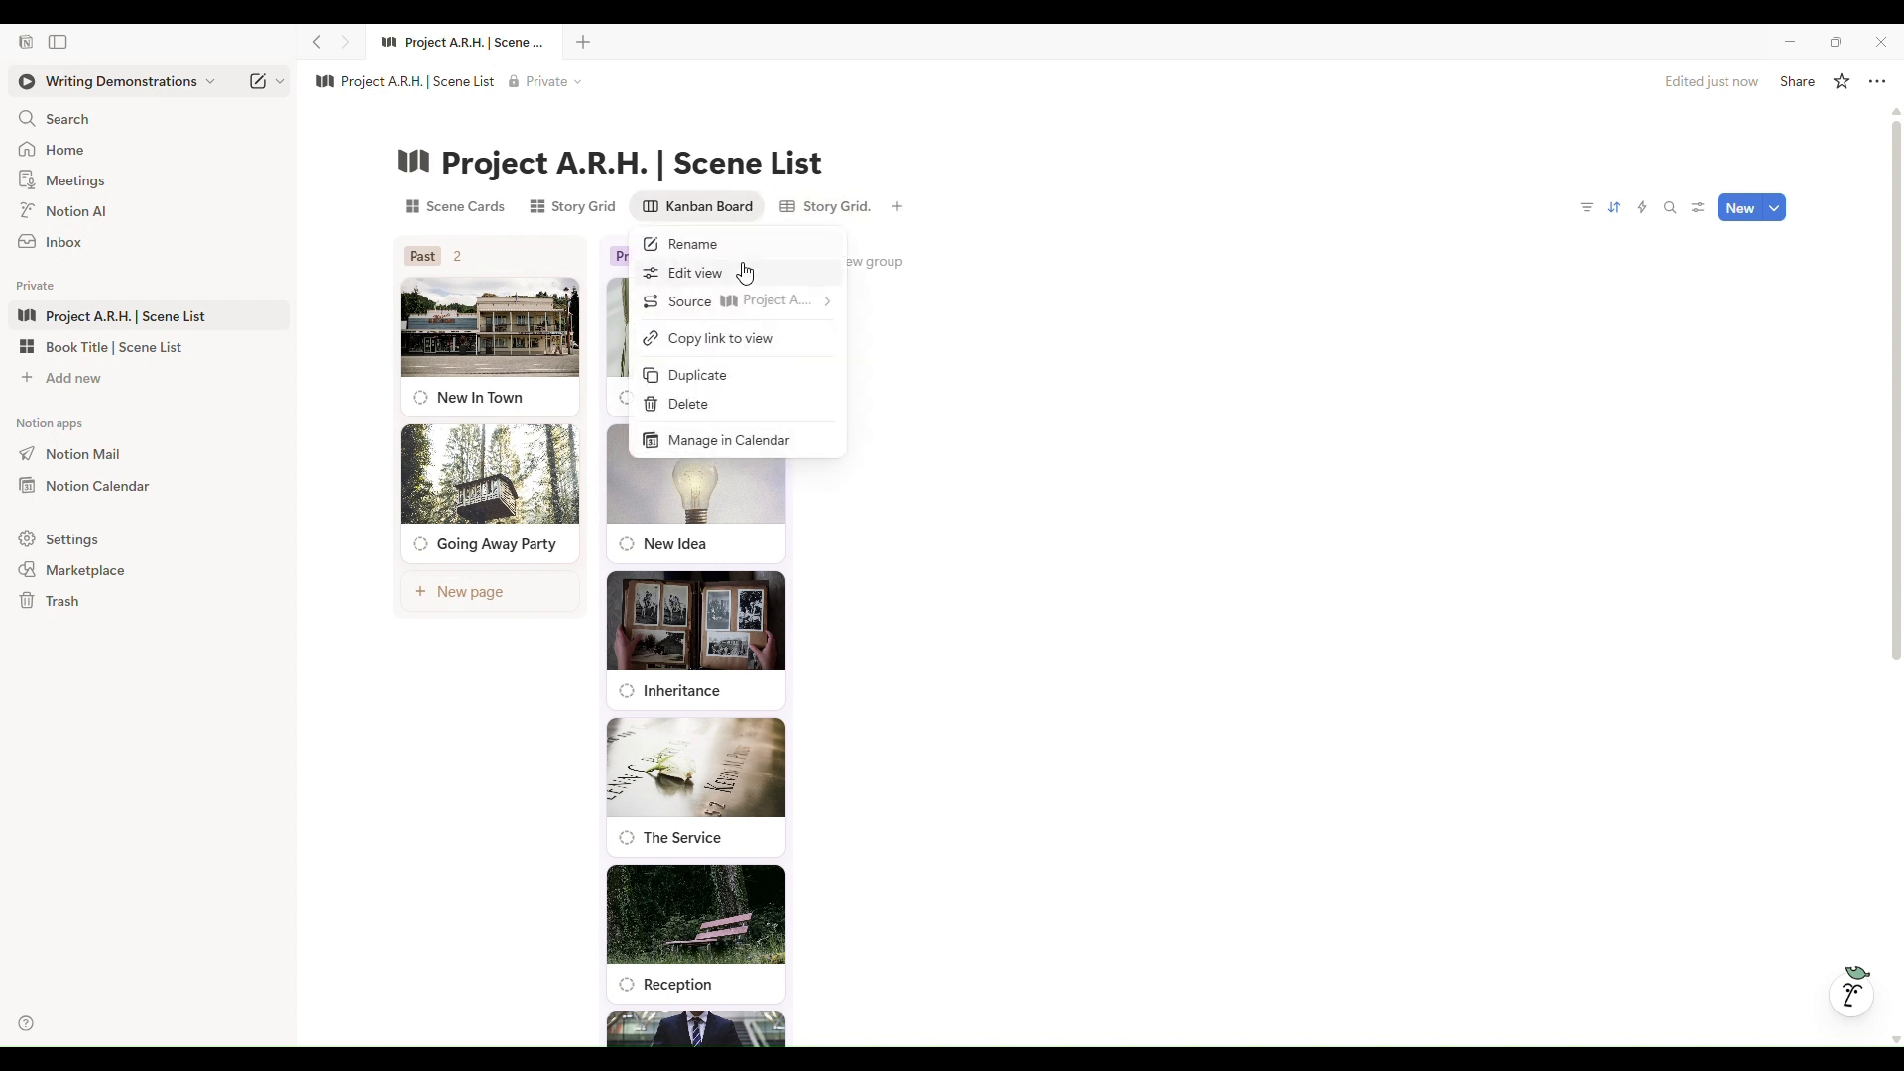
{"action": "left_click", "coordinate": [726, 207]}
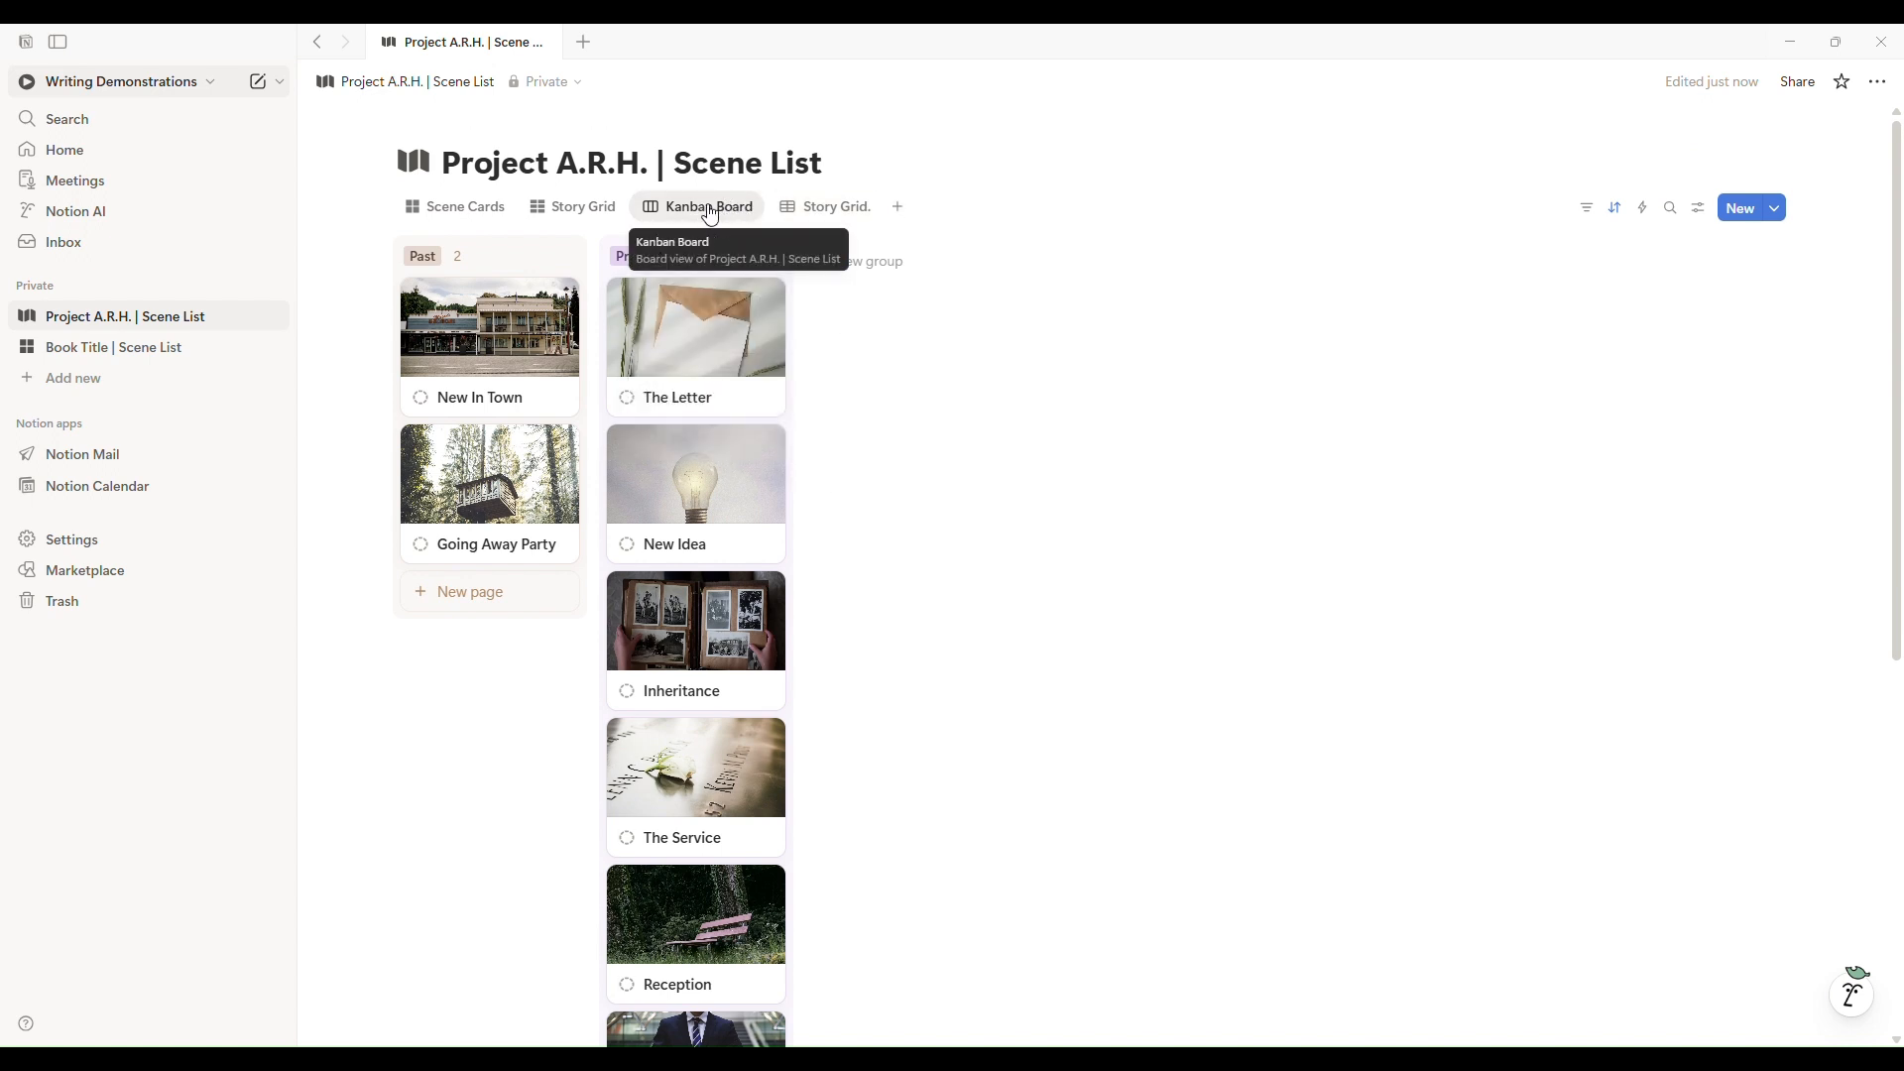
{"action": "left_click", "coordinate": [710, 208]}
{"action": "left_click", "coordinate": [710, 208]}
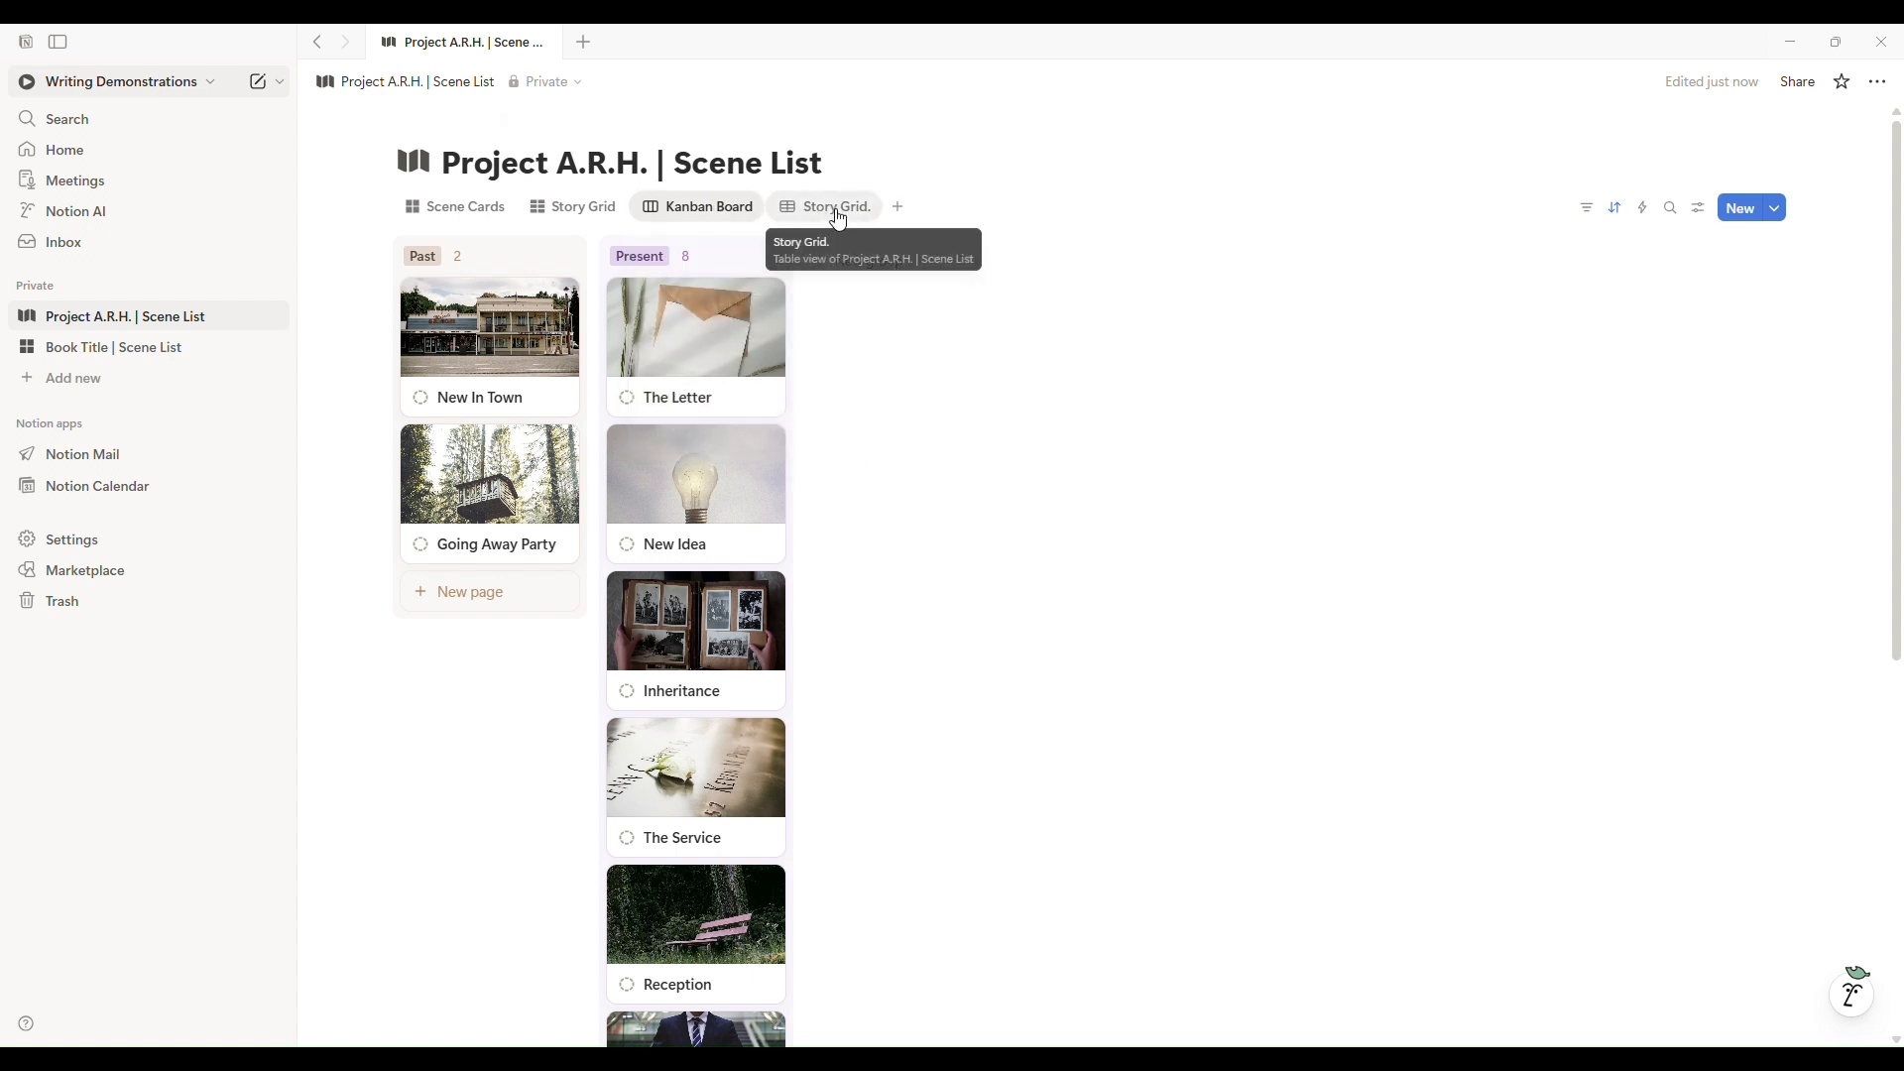
{"action": "left_click", "coordinate": [706, 209]}
{"action": "left_click", "coordinate": [712, 269]}
{"action": "left_click", "coordinate": [1755, 328]}
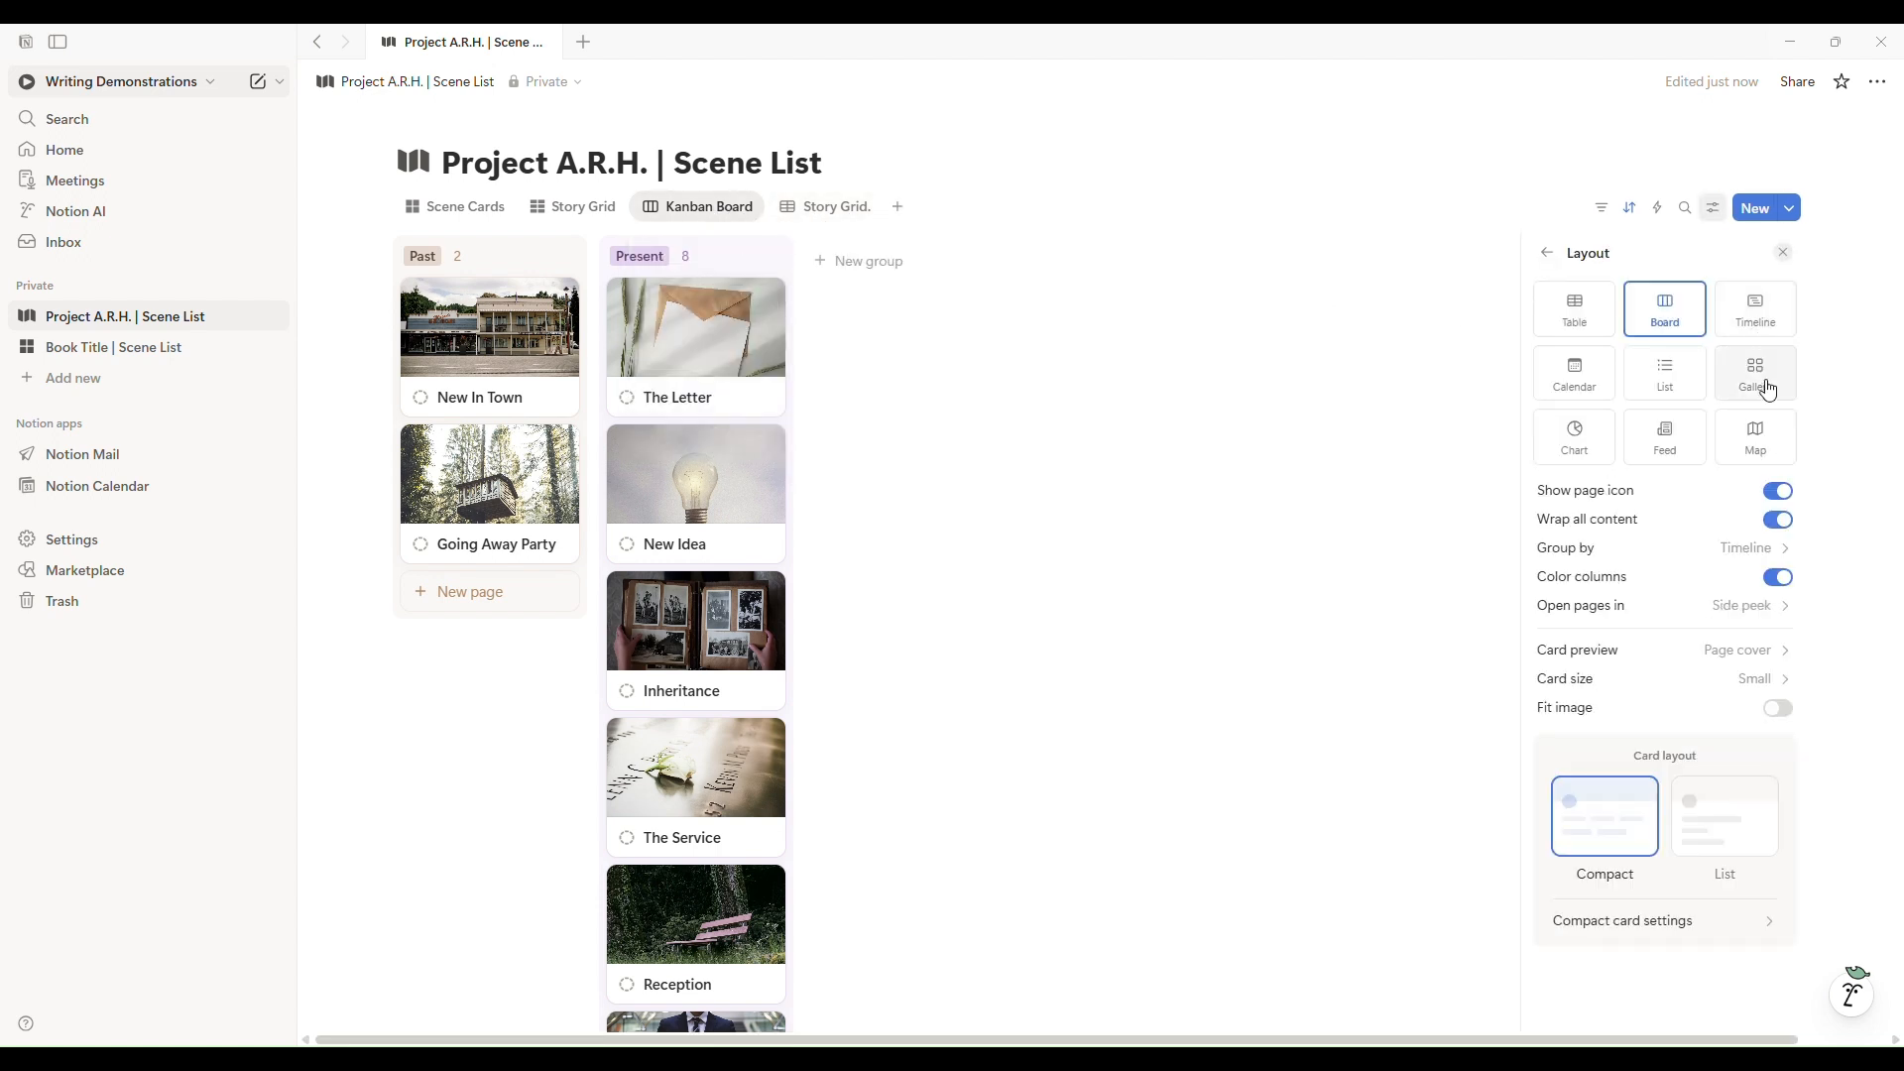
{"action": "left_click", "coordinate": [1746, 562]}
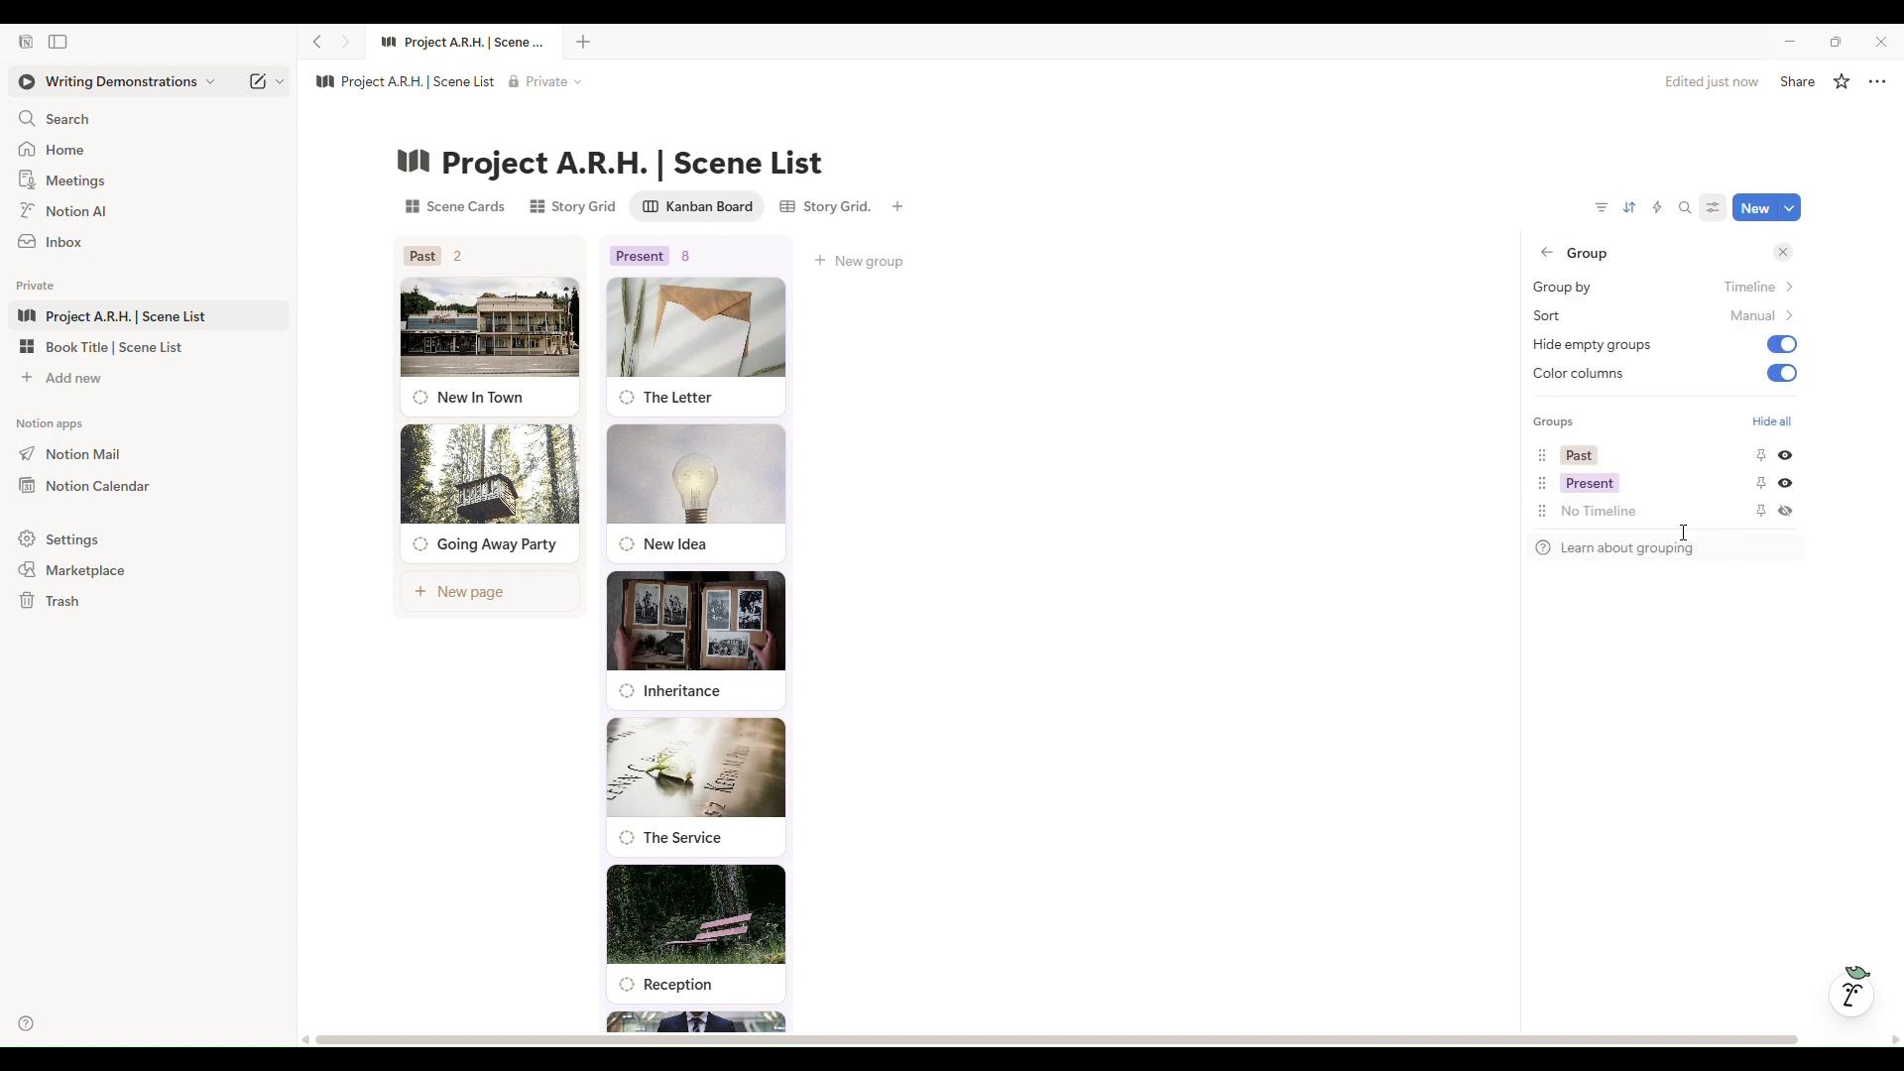
{"action": "left_click", "coordinate": [1712, 289]}
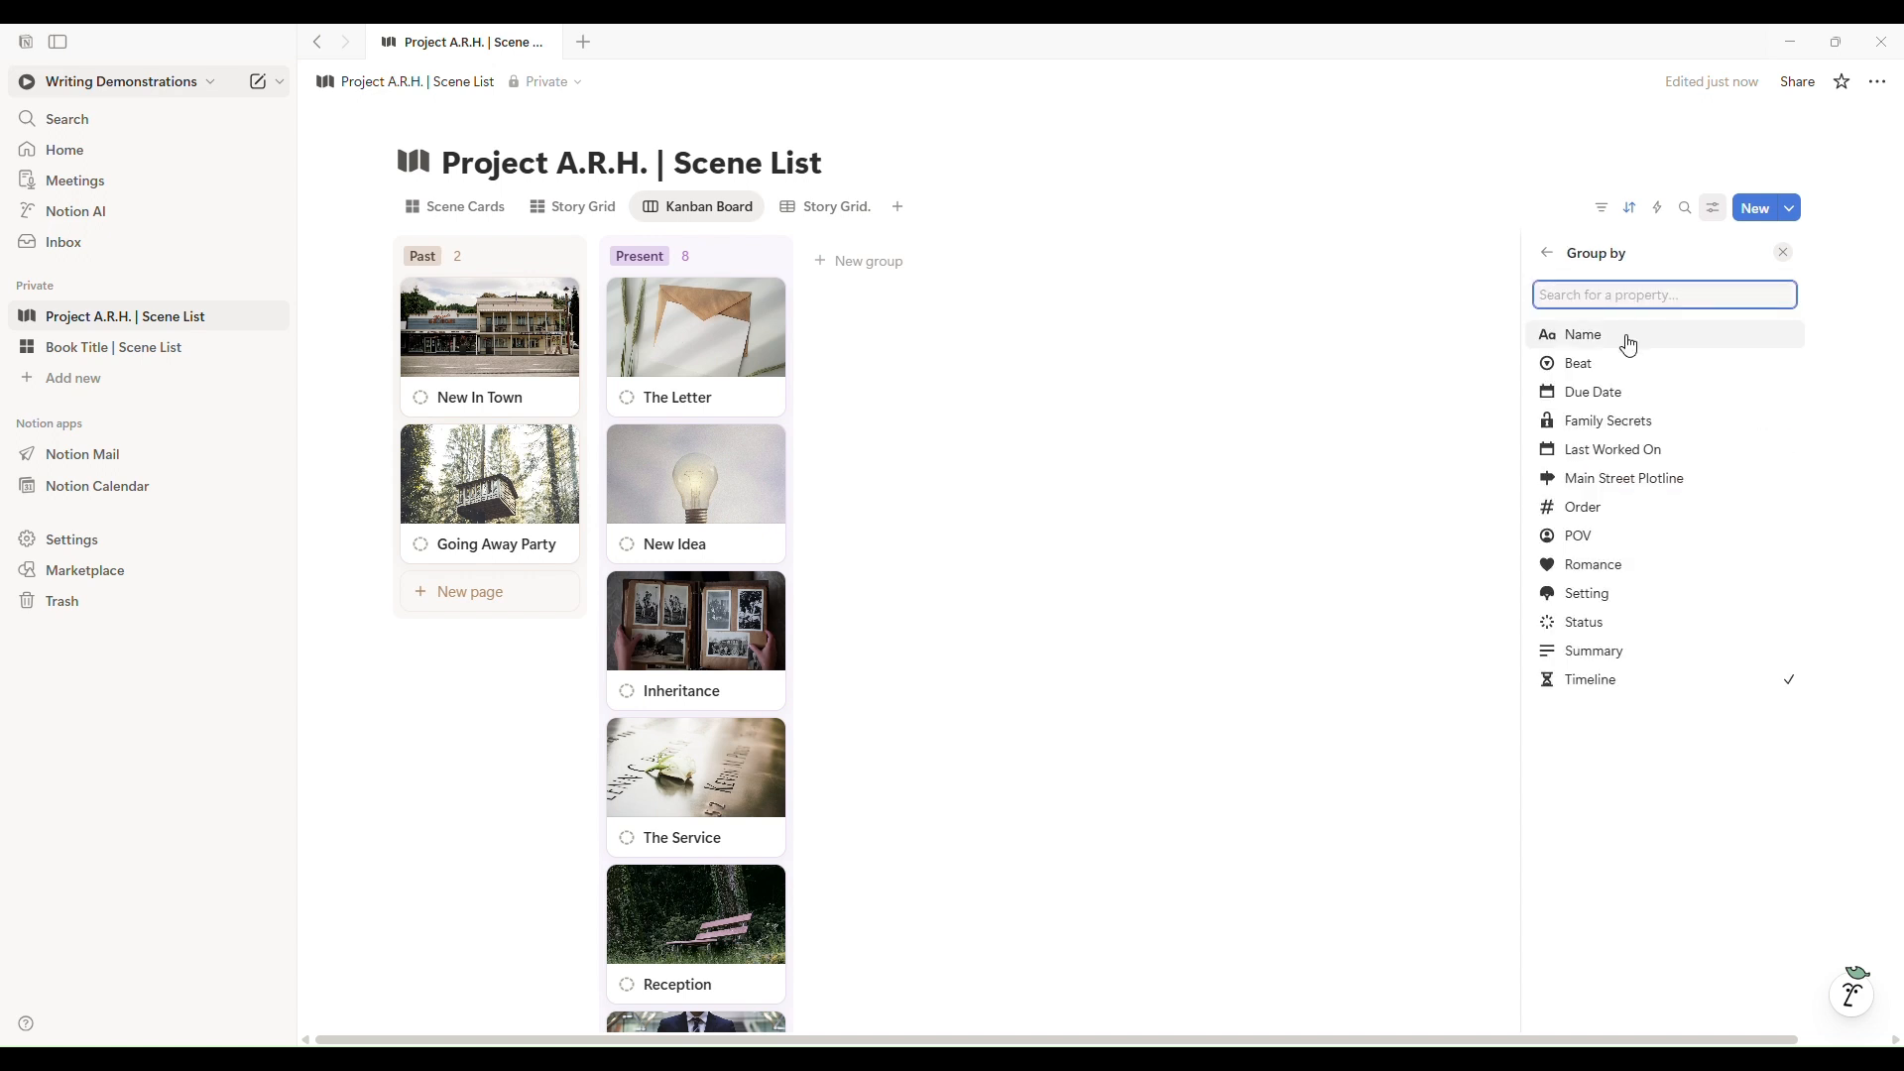
{"action": "left_click", "coordinate": [1628, 625]}
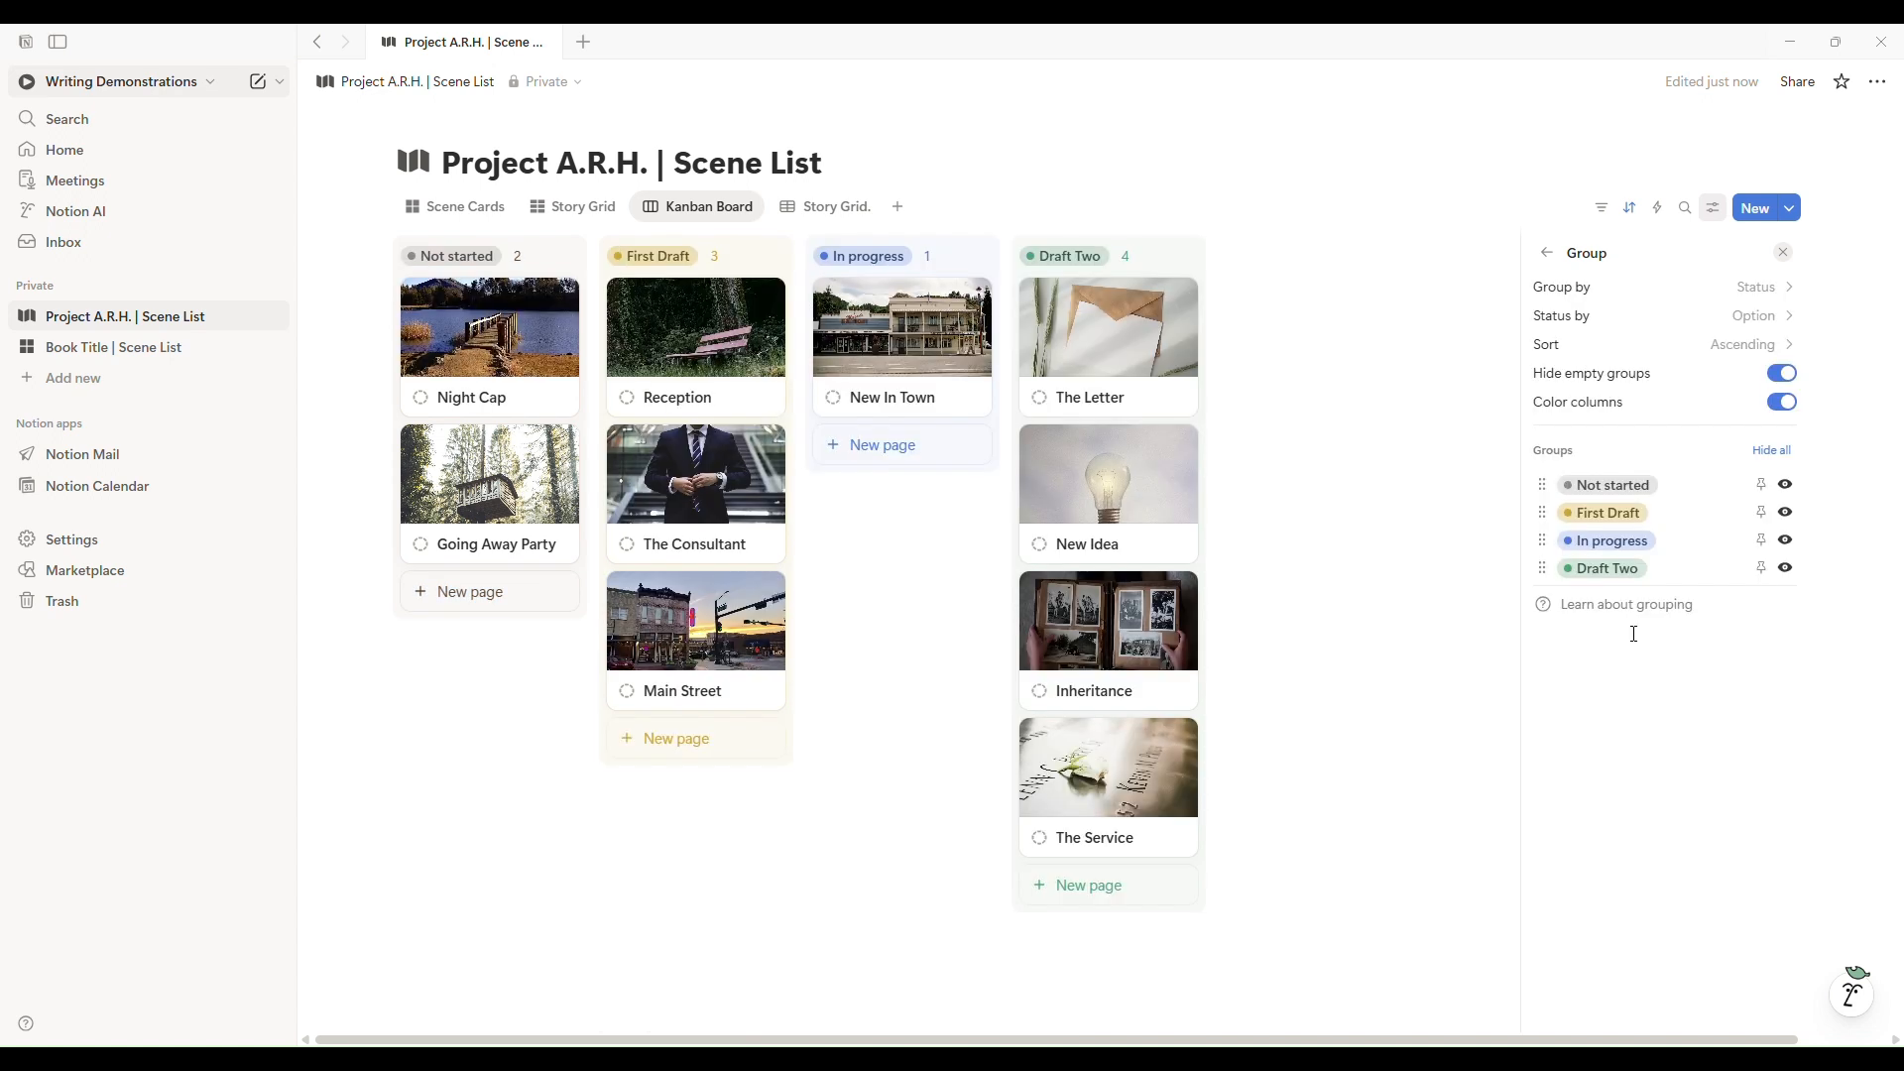
Try hiding the Not started group, restore it, and hide the Draft Two group on the Kanban Board.
{"action": "left_click", "coordinate": [1797, 493]}
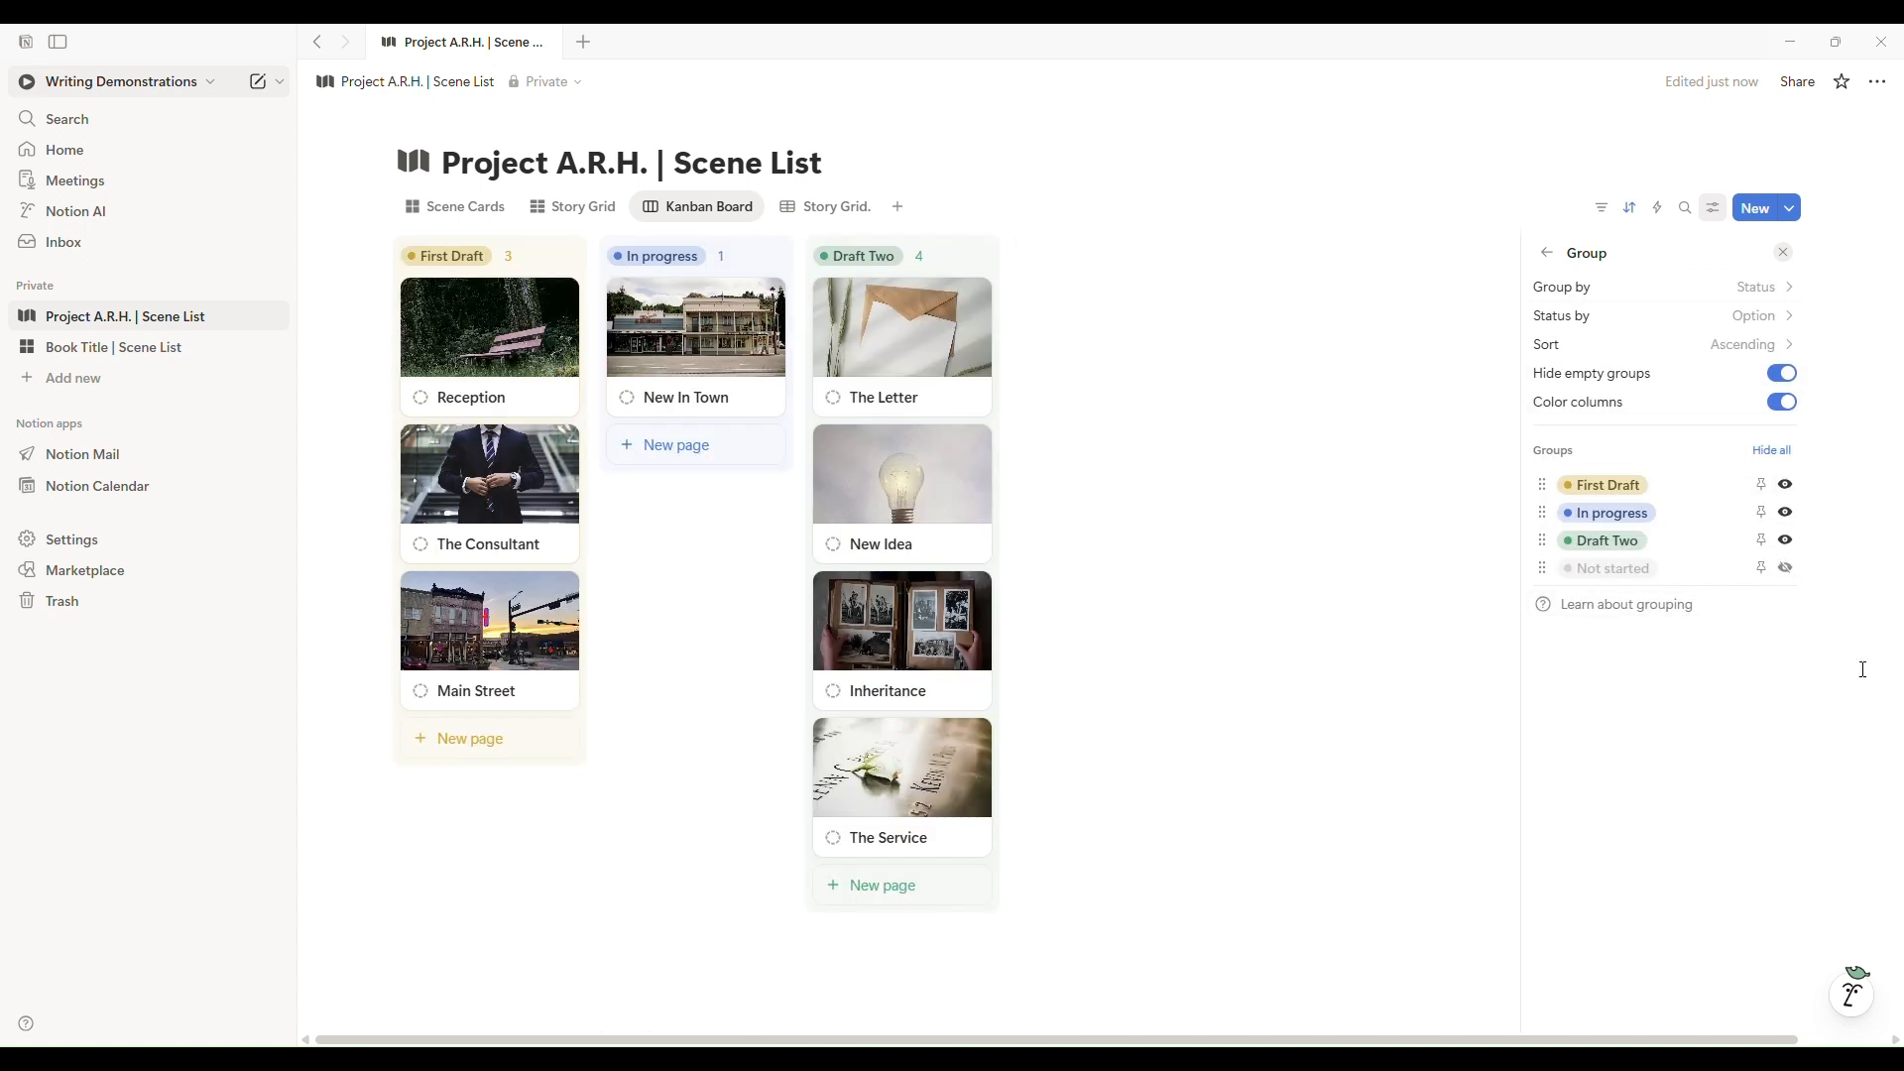
{"action": "left_click", "coordinate": [1793, 568]}
{"action": "left_click", "coordinate": [1787, 567]}
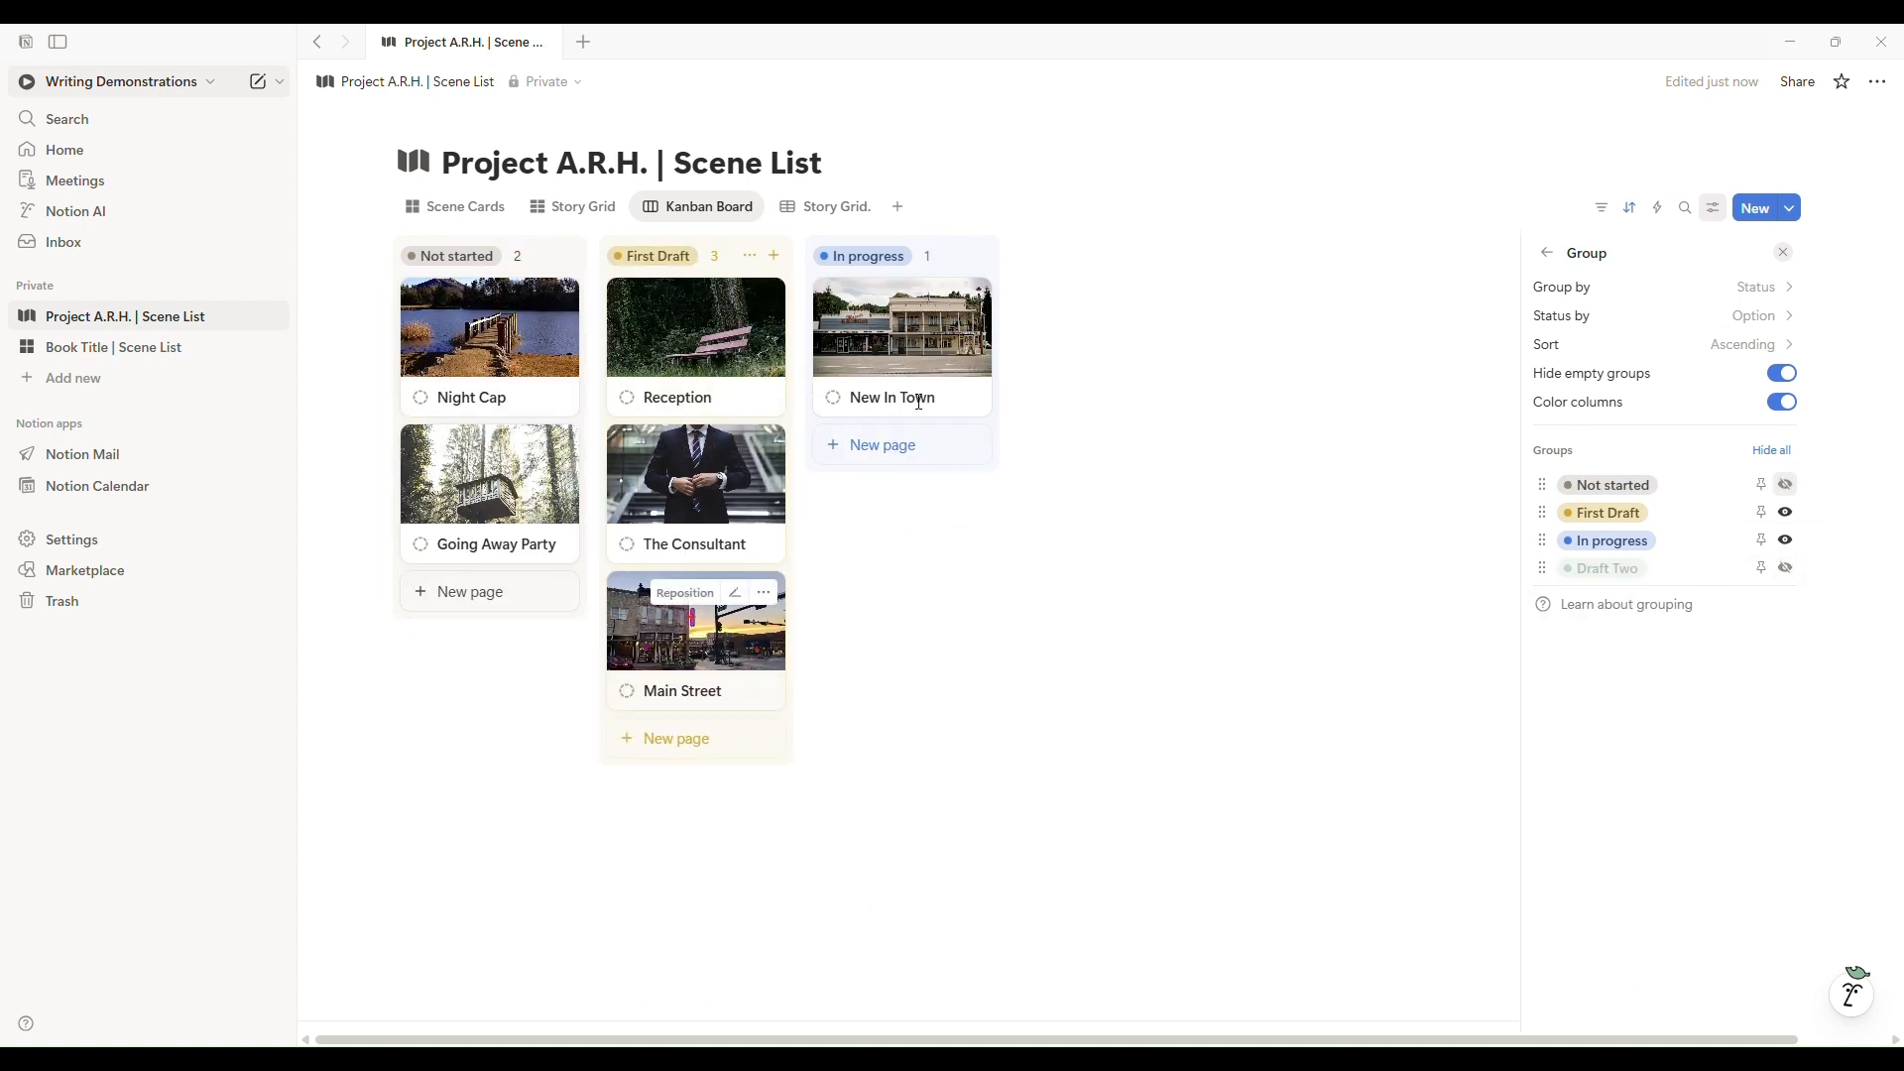
Show the Draft Two group on the Kanban Board again and close the grouping settings.
{"action": "left_click", "coordinate": [1786, 567]}
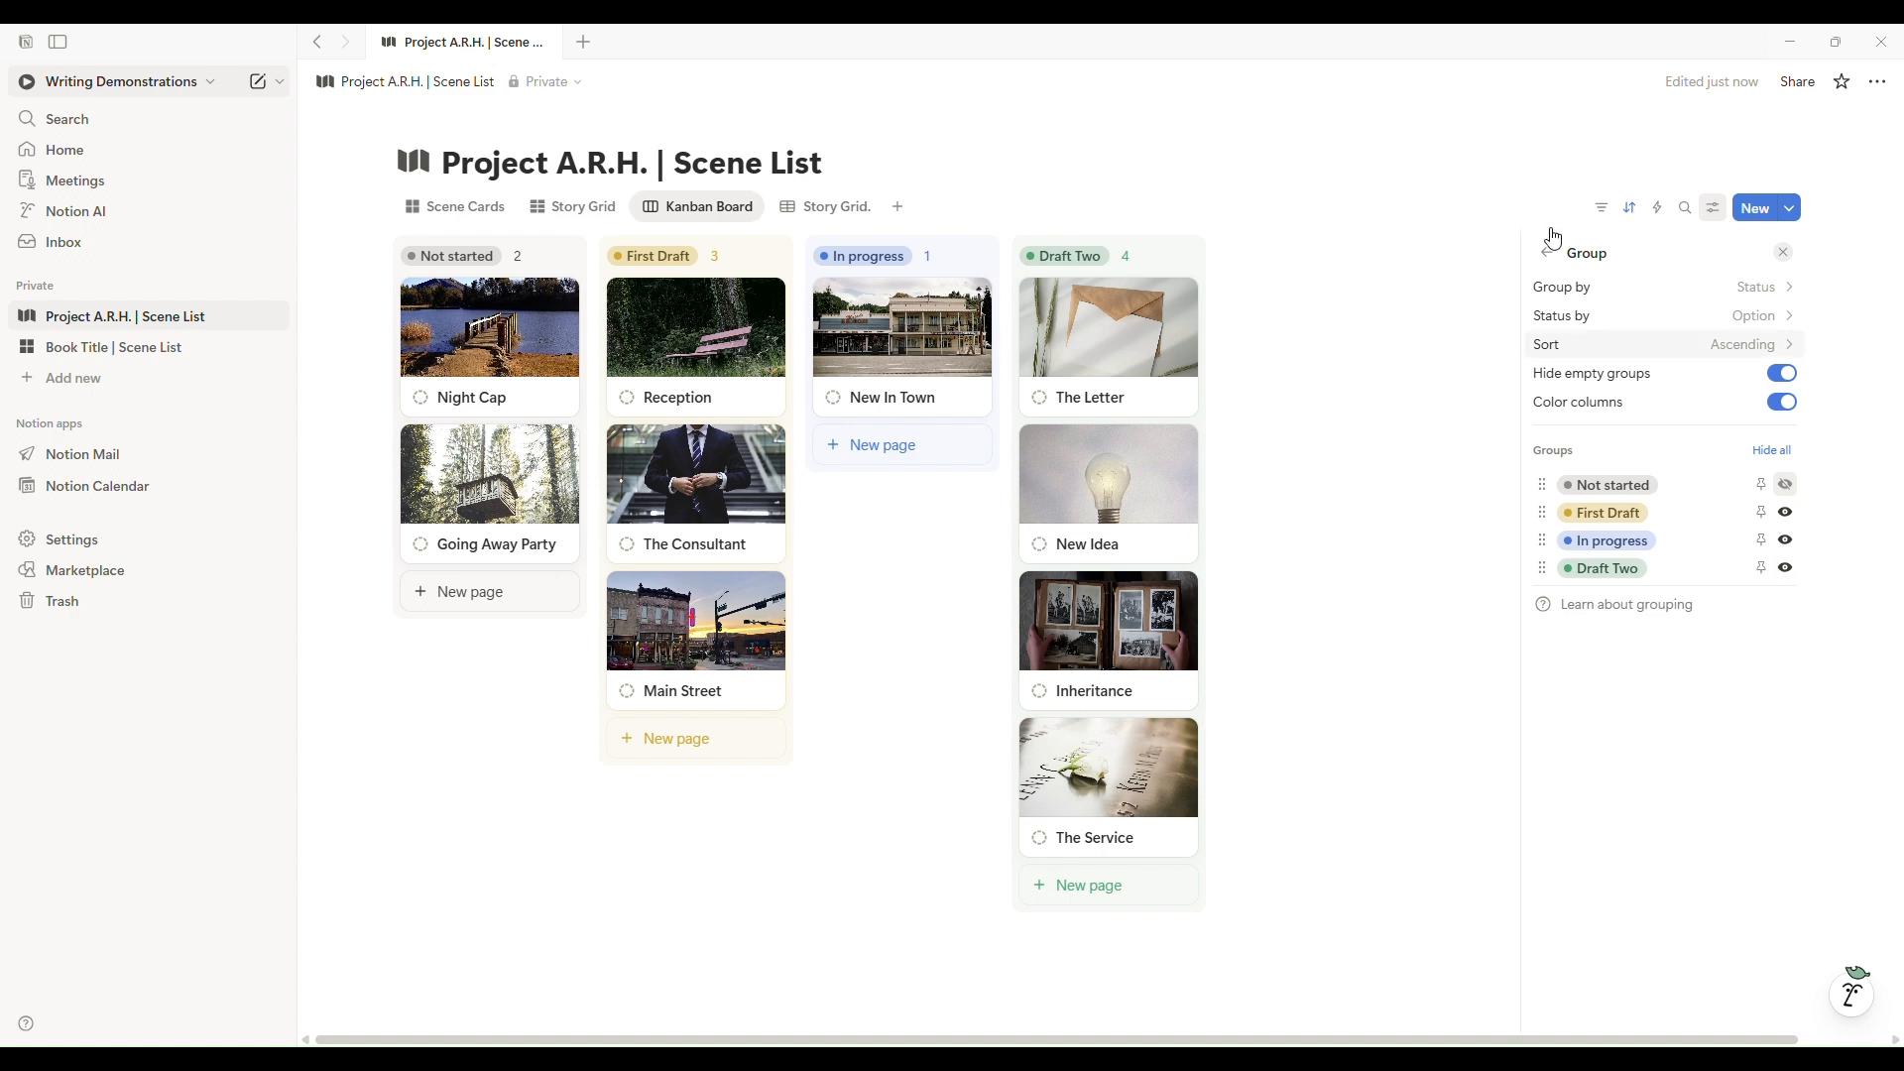
{"action": "left_click", "coordinate": [855, 735]}
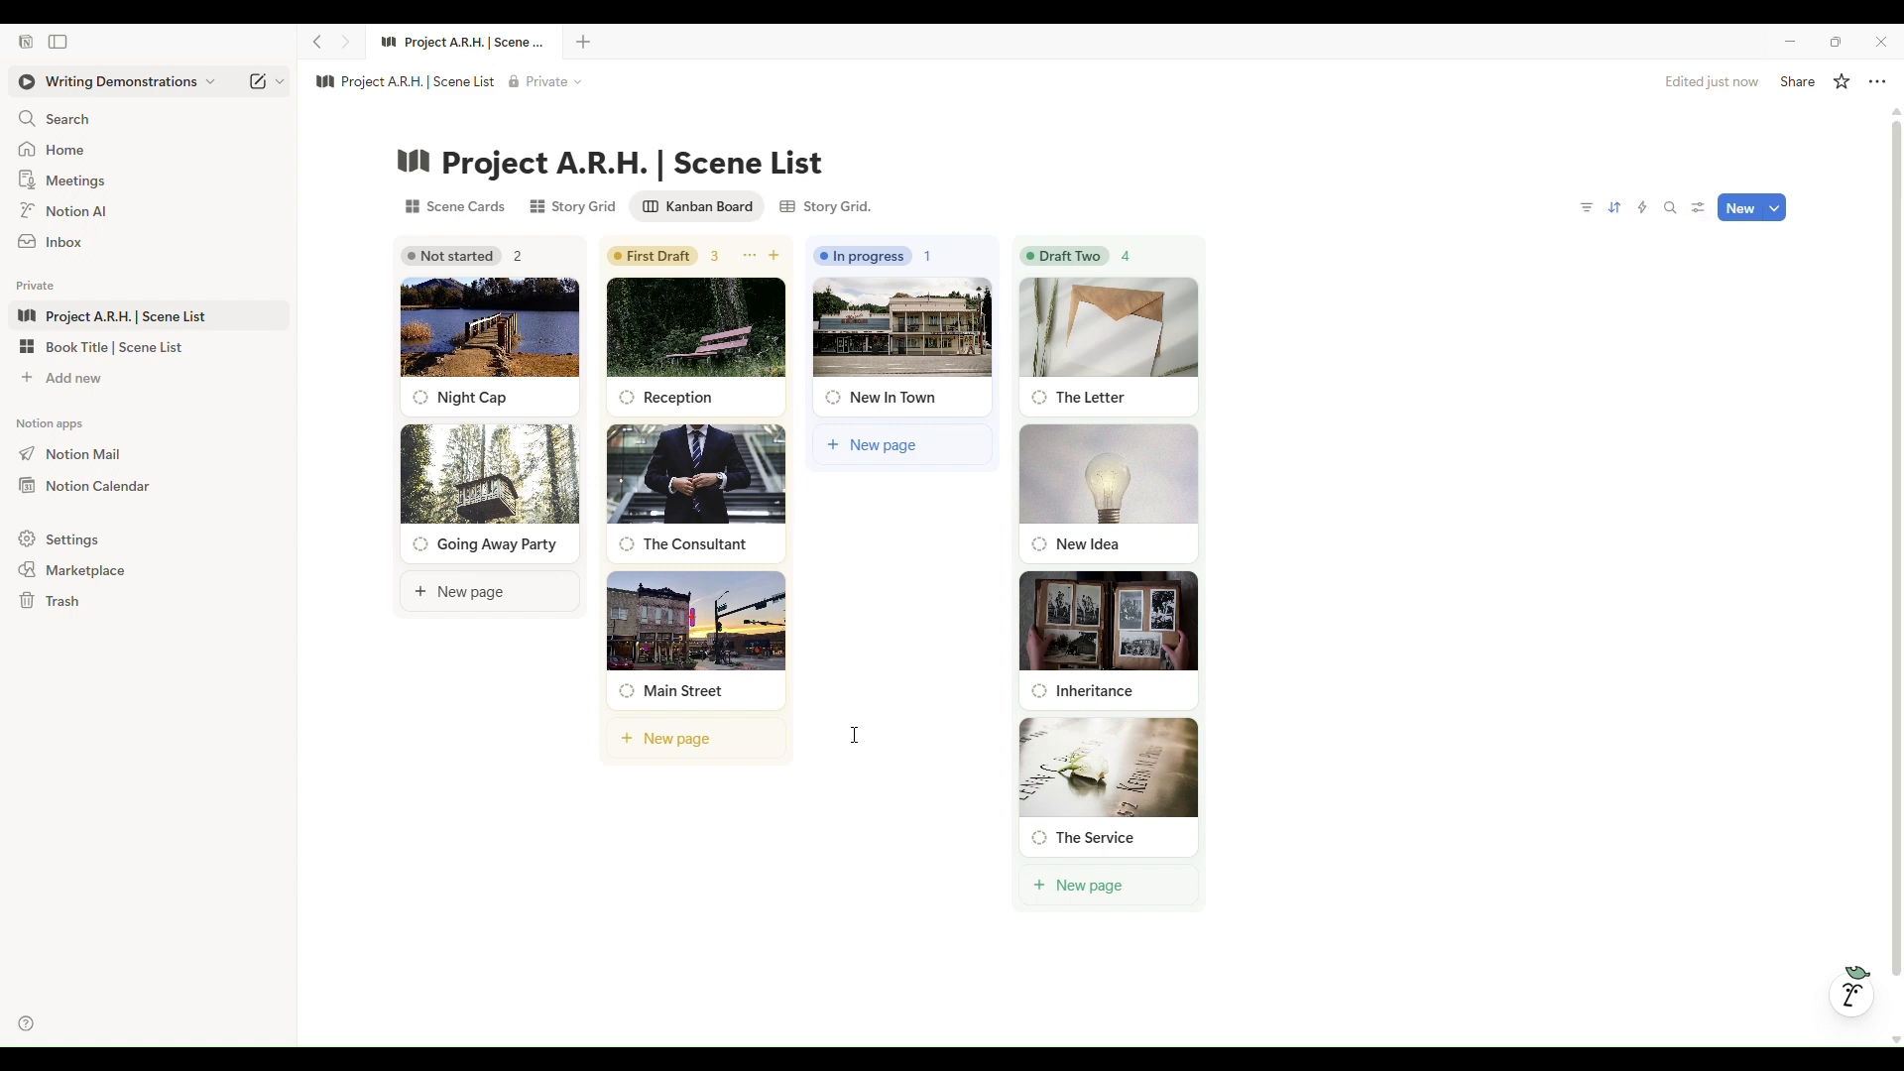
Review the Scene Cards, Story Grid, Kanban Board and second Story Grid views, and return to Scene Cards.
{"action": "left_click", "coordinate": [488, 210]}
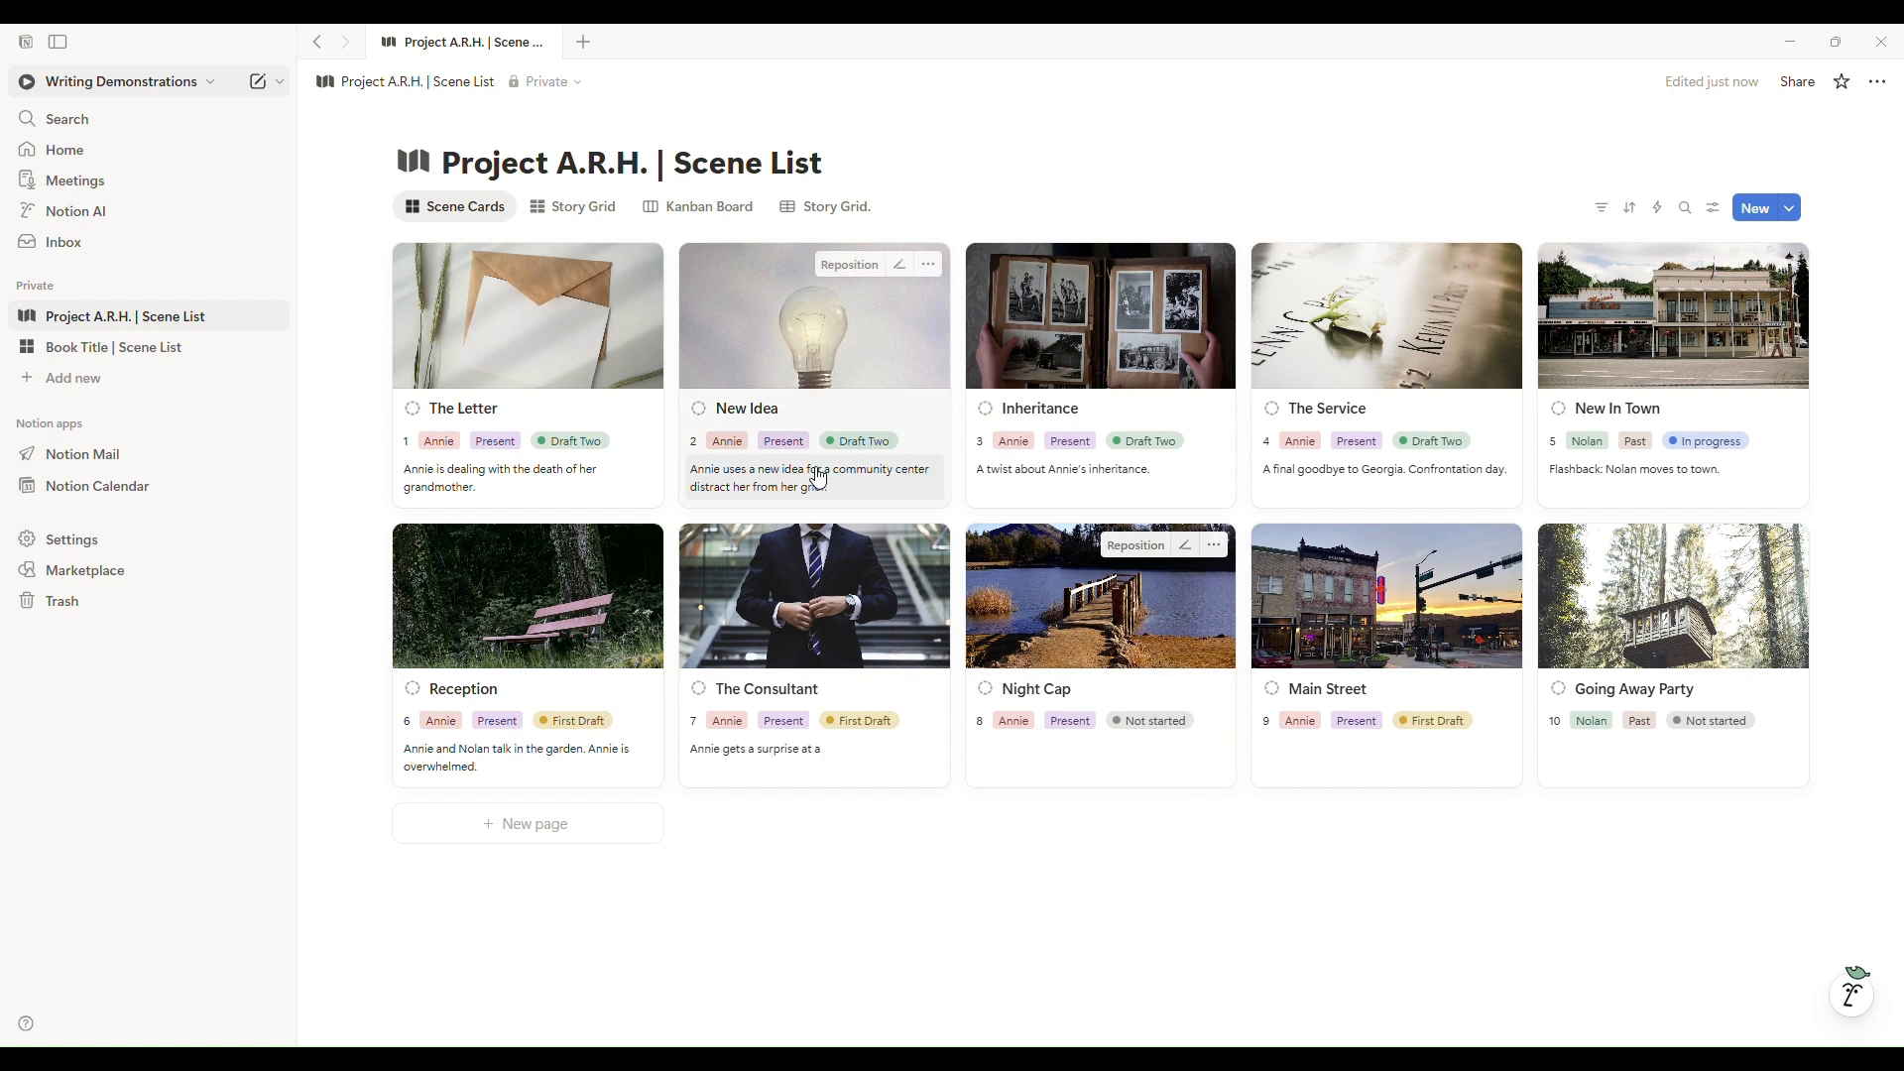
{"action": "left_click", "coordinate": [568, 212]}
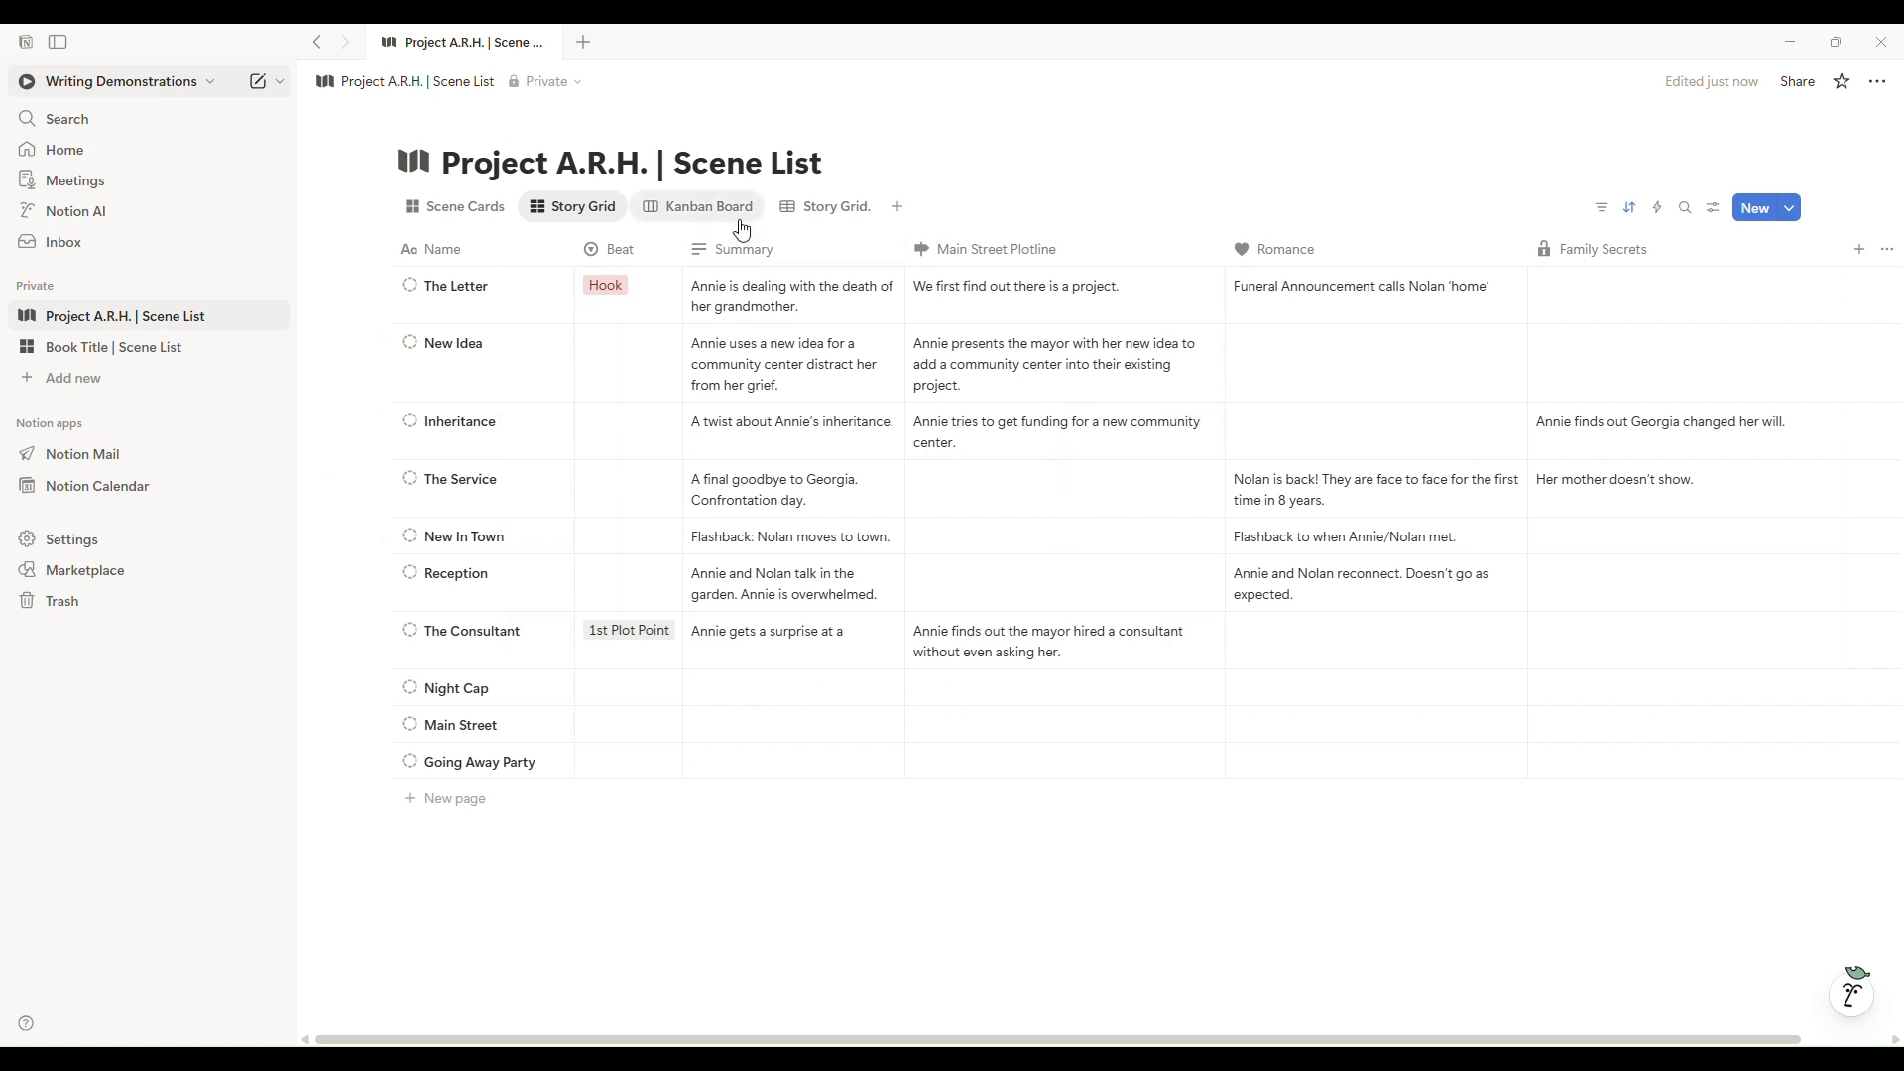
{"action": "left_click", "coordinate": [708, 206]}
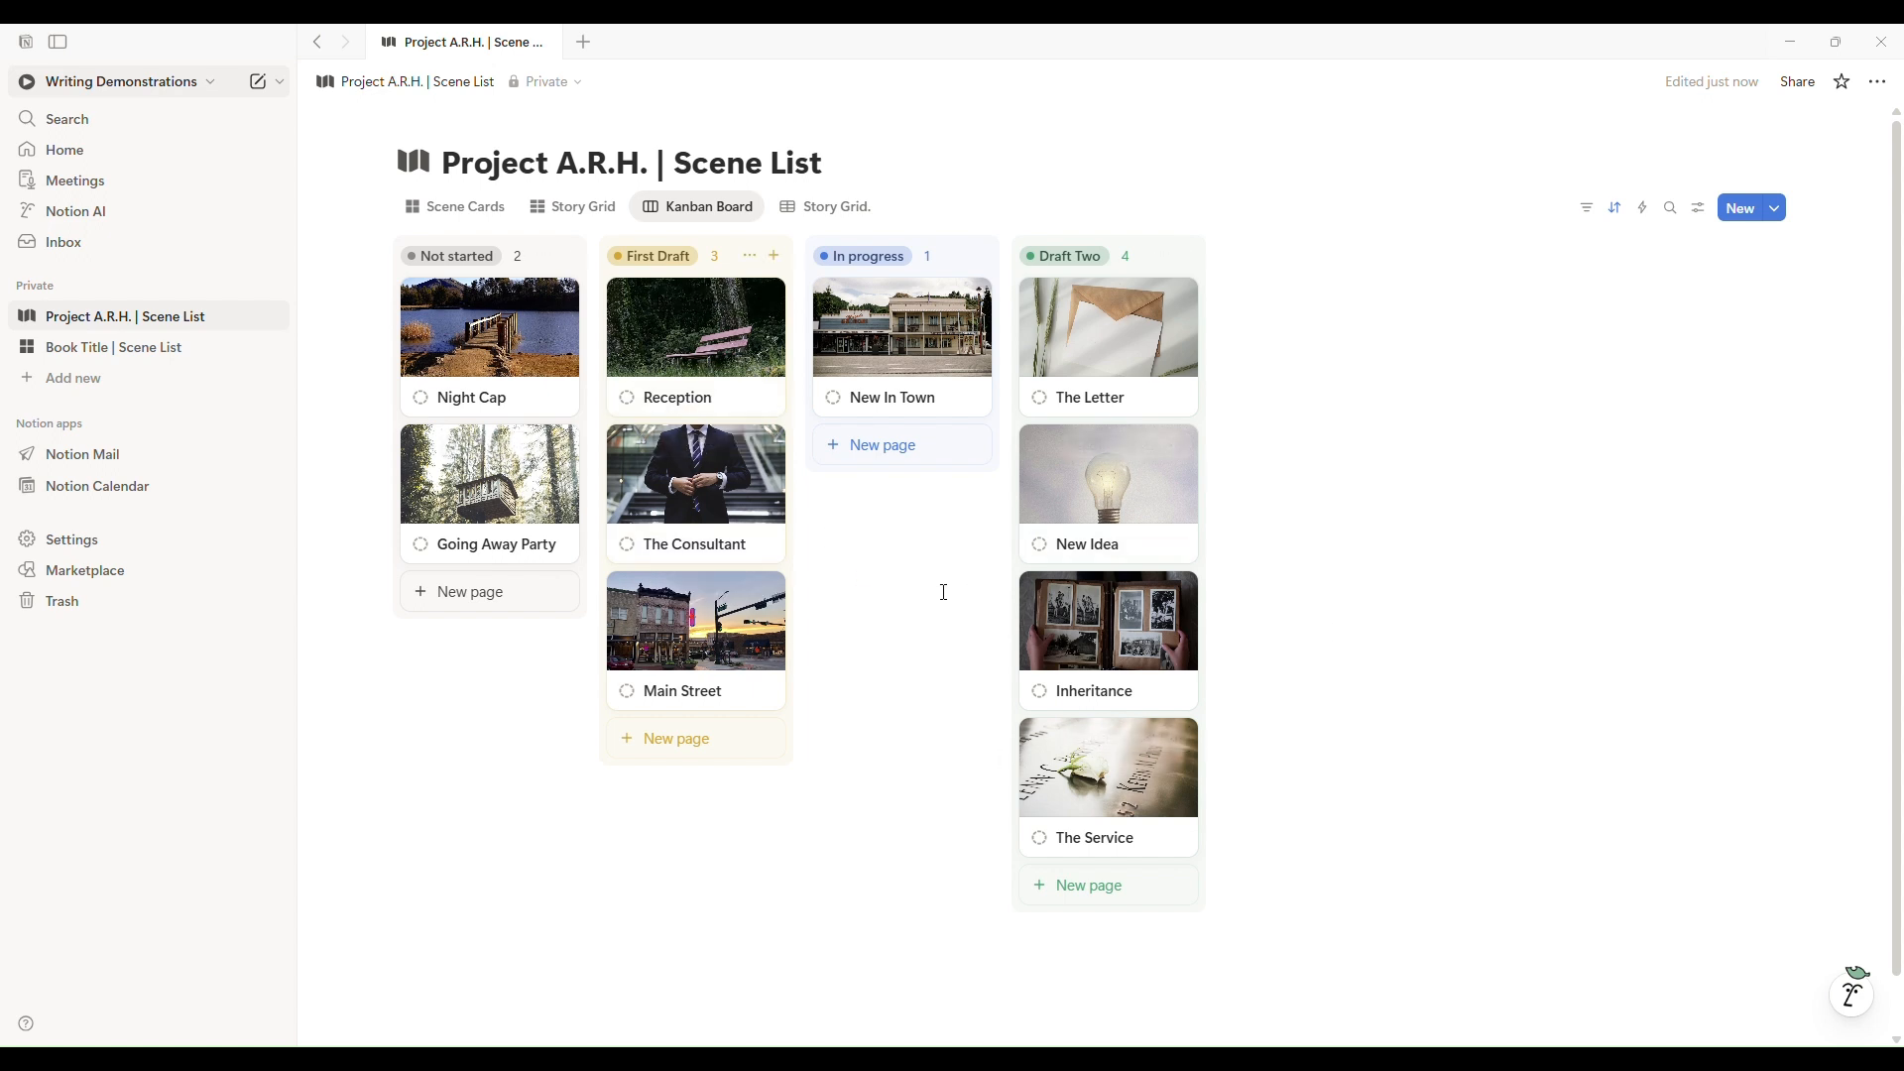
{"action": "left_click", "coordinate": [829, 207]}
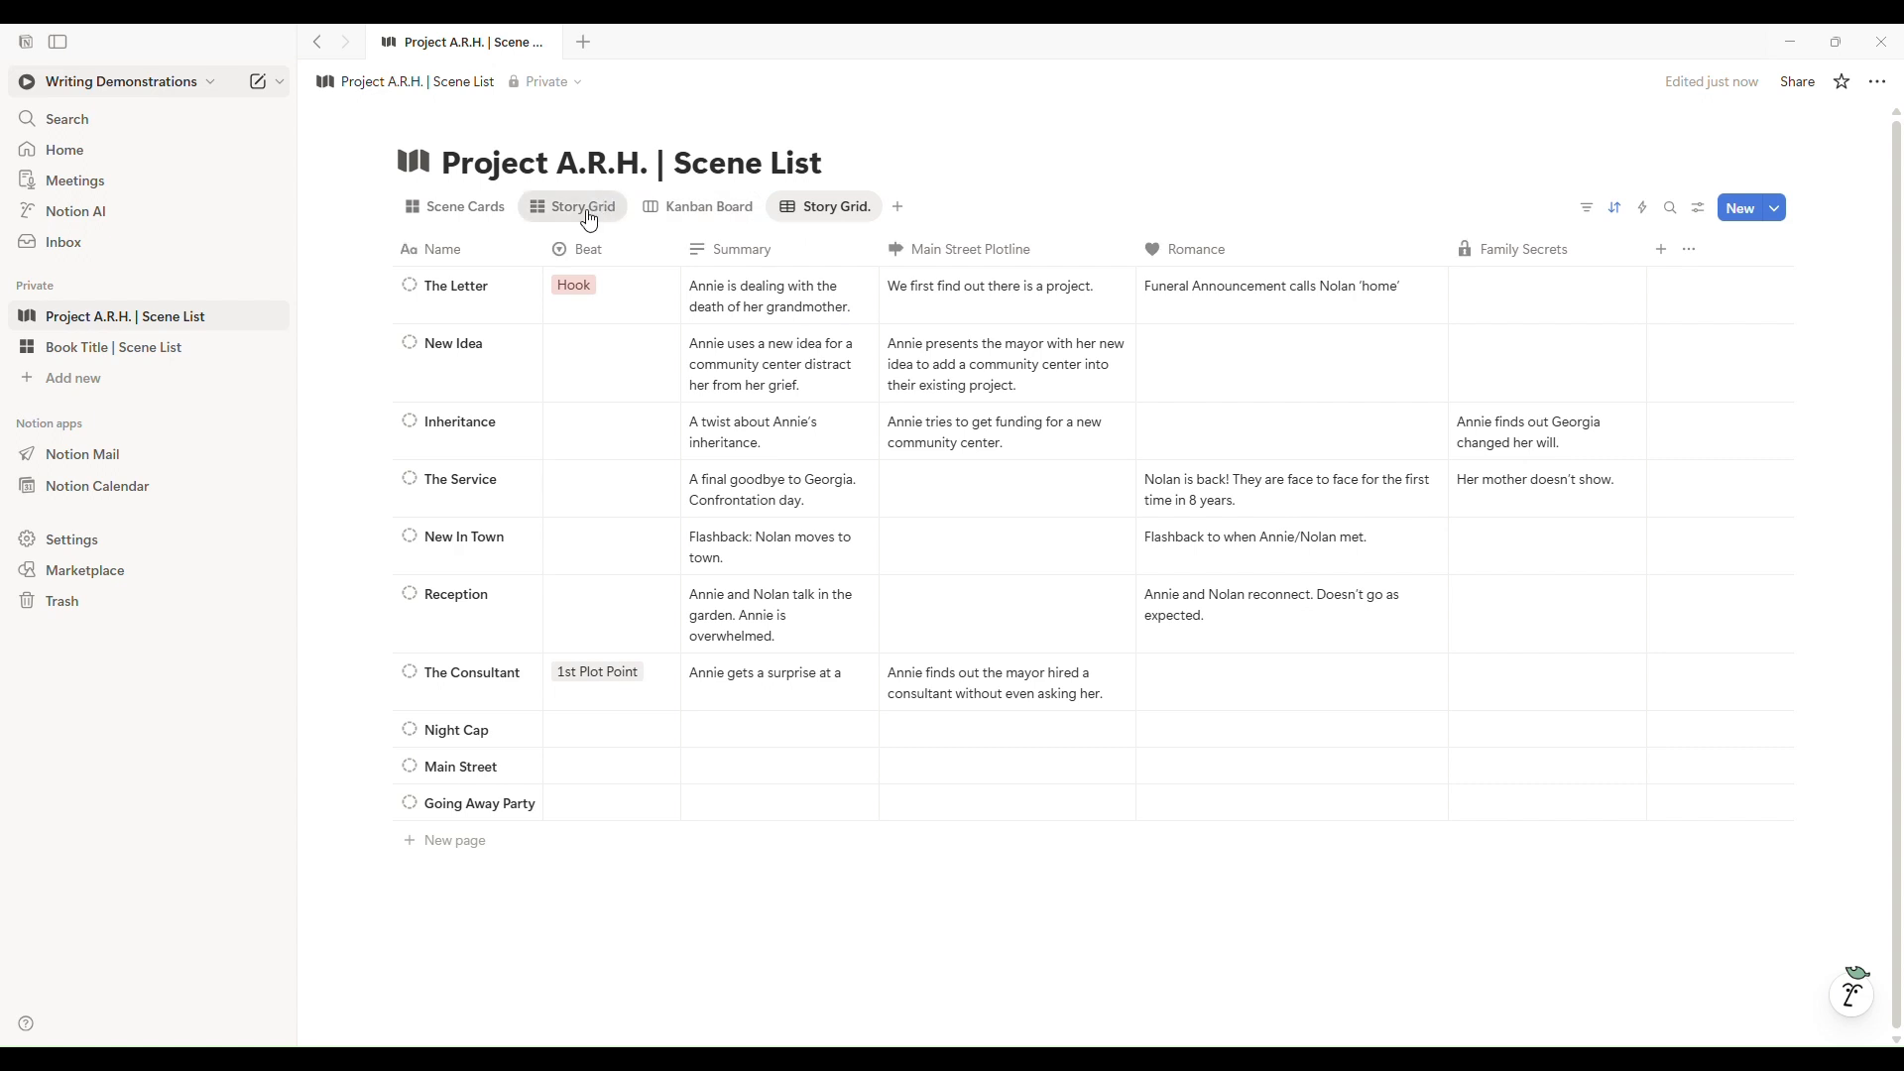
{"action": "left_click", "coordinate": [481, 214]}
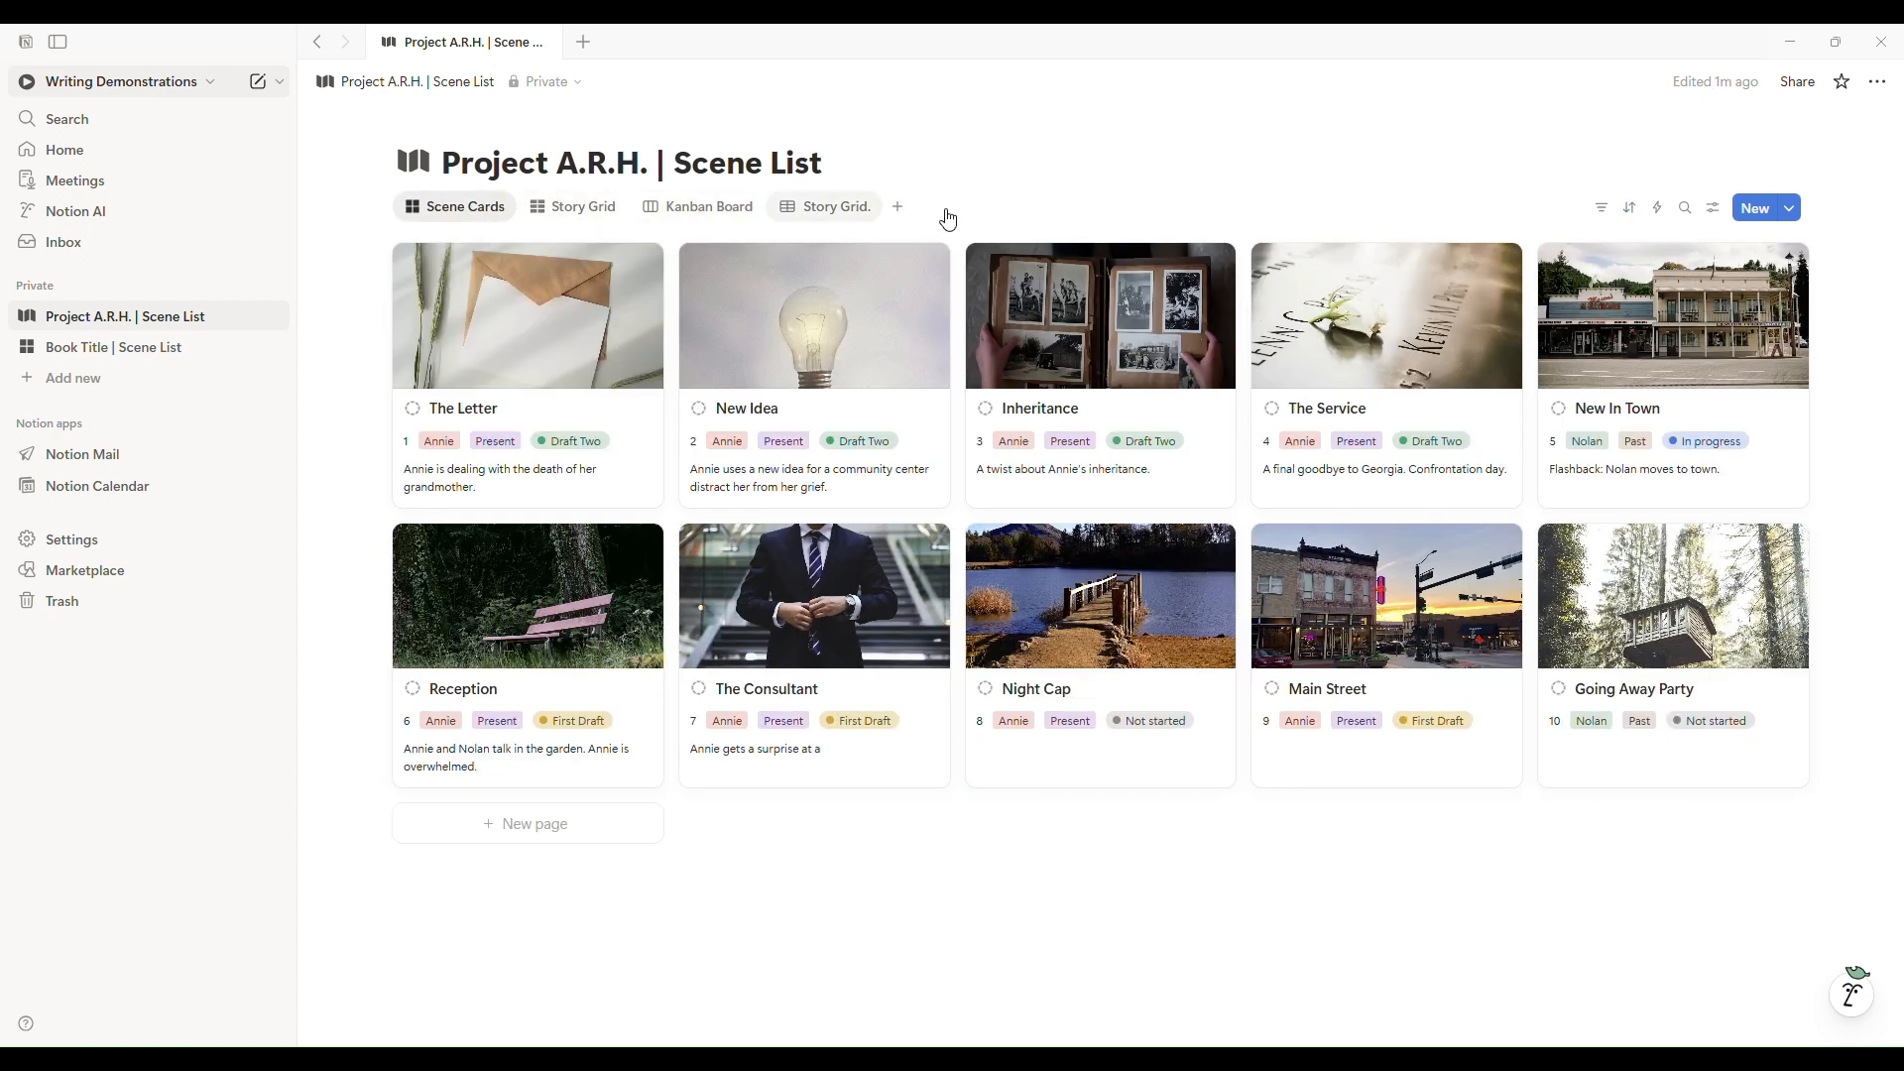